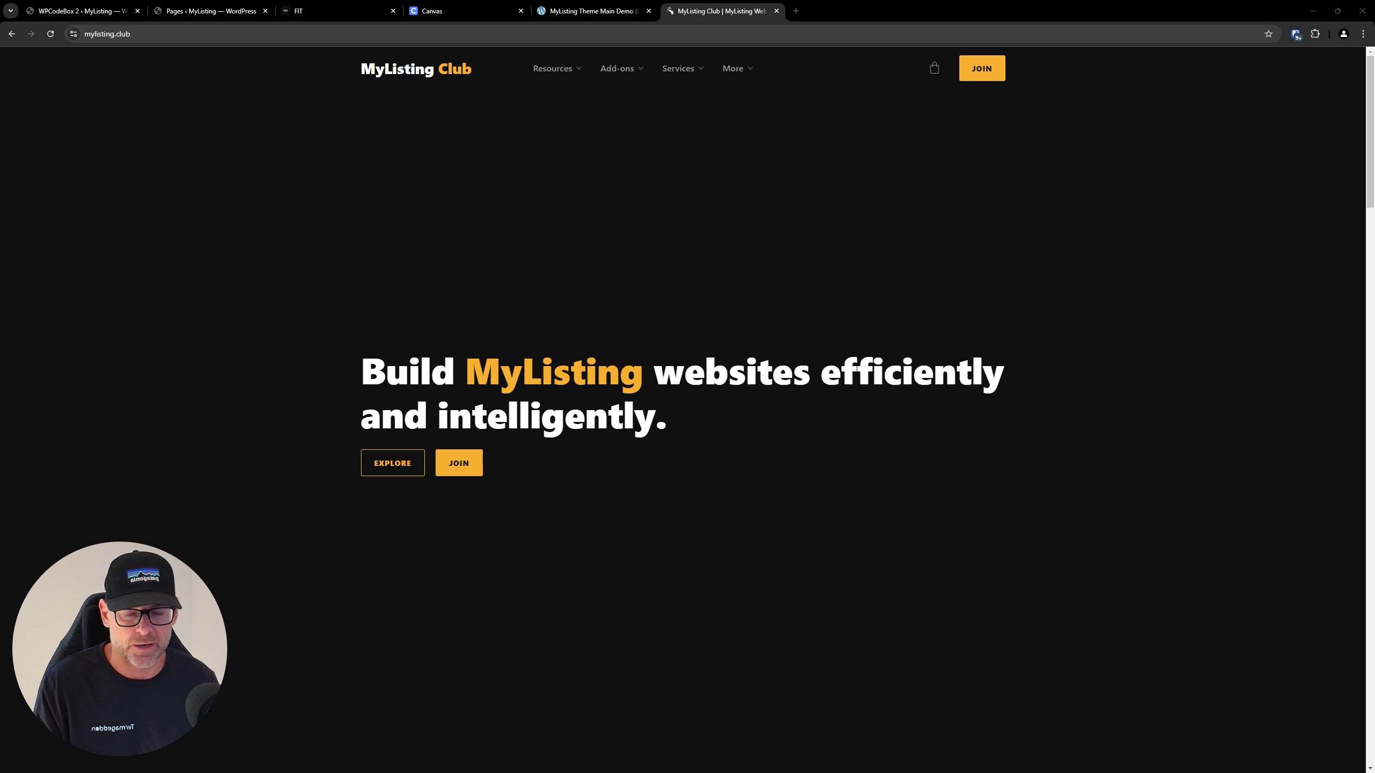
# - Open the sign-in page of the MyListing theme demo and examine its my-account URL
pyautogui.click(622, 9)
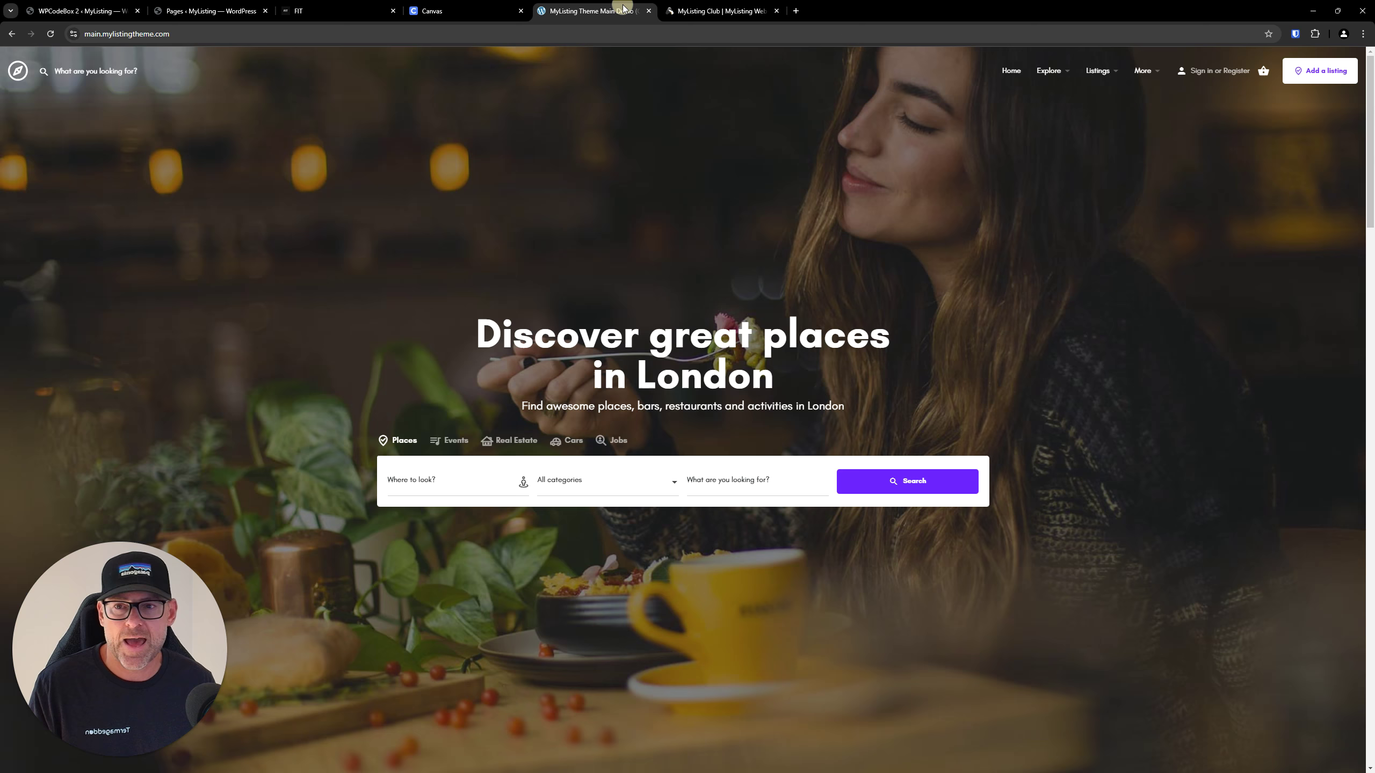
pyautogui.moveTo(717, 16)
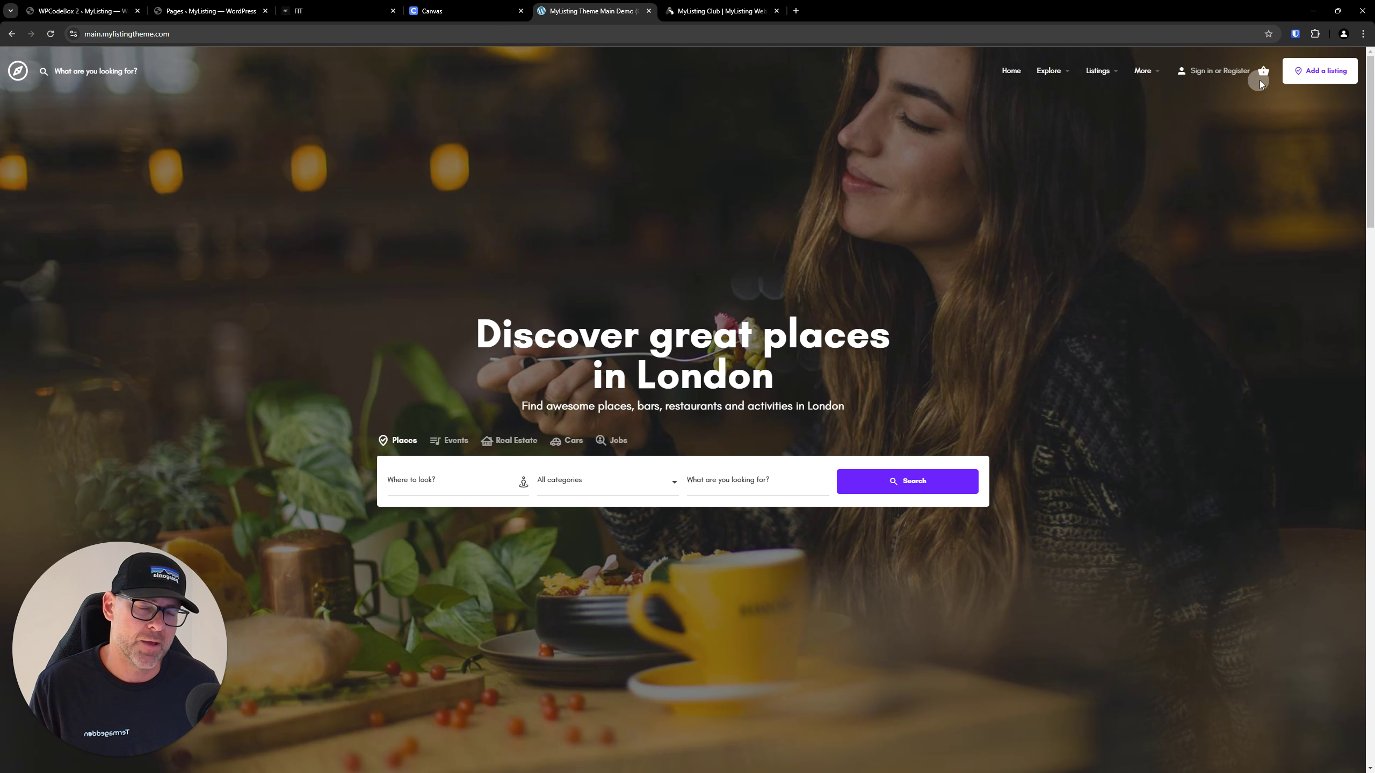
pyautogui.click(1199, 77)
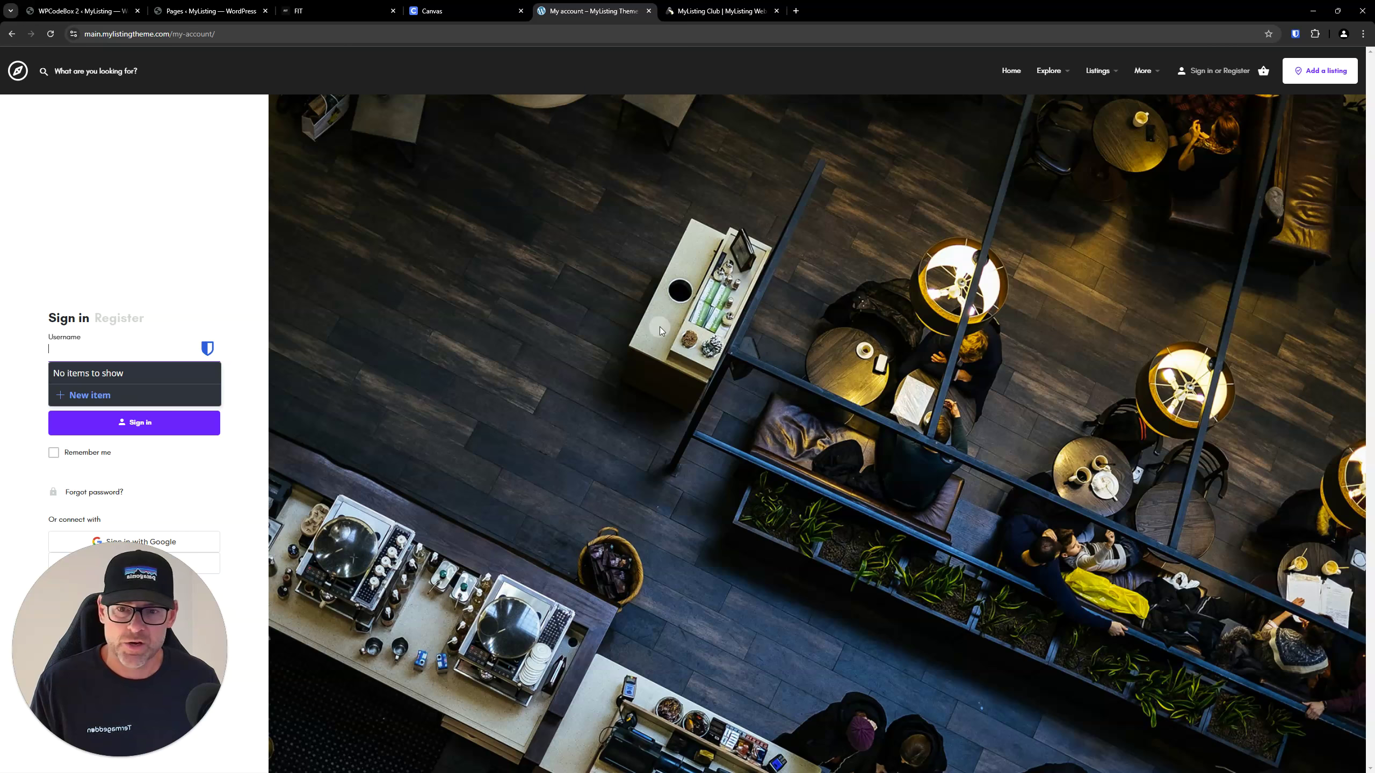
pyautogui.click(478, 394)
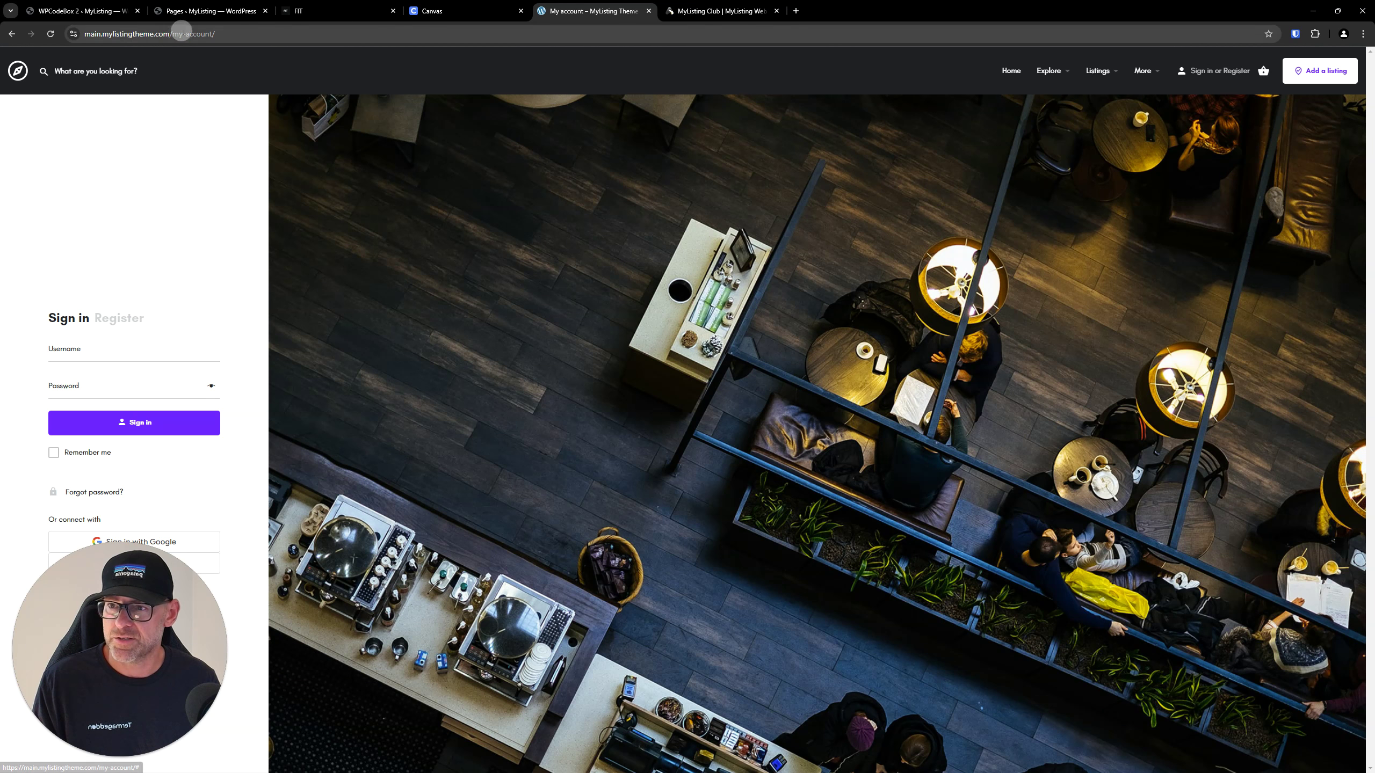
pyautogui.click(182, 34)
pyautogui.click(190, 34)
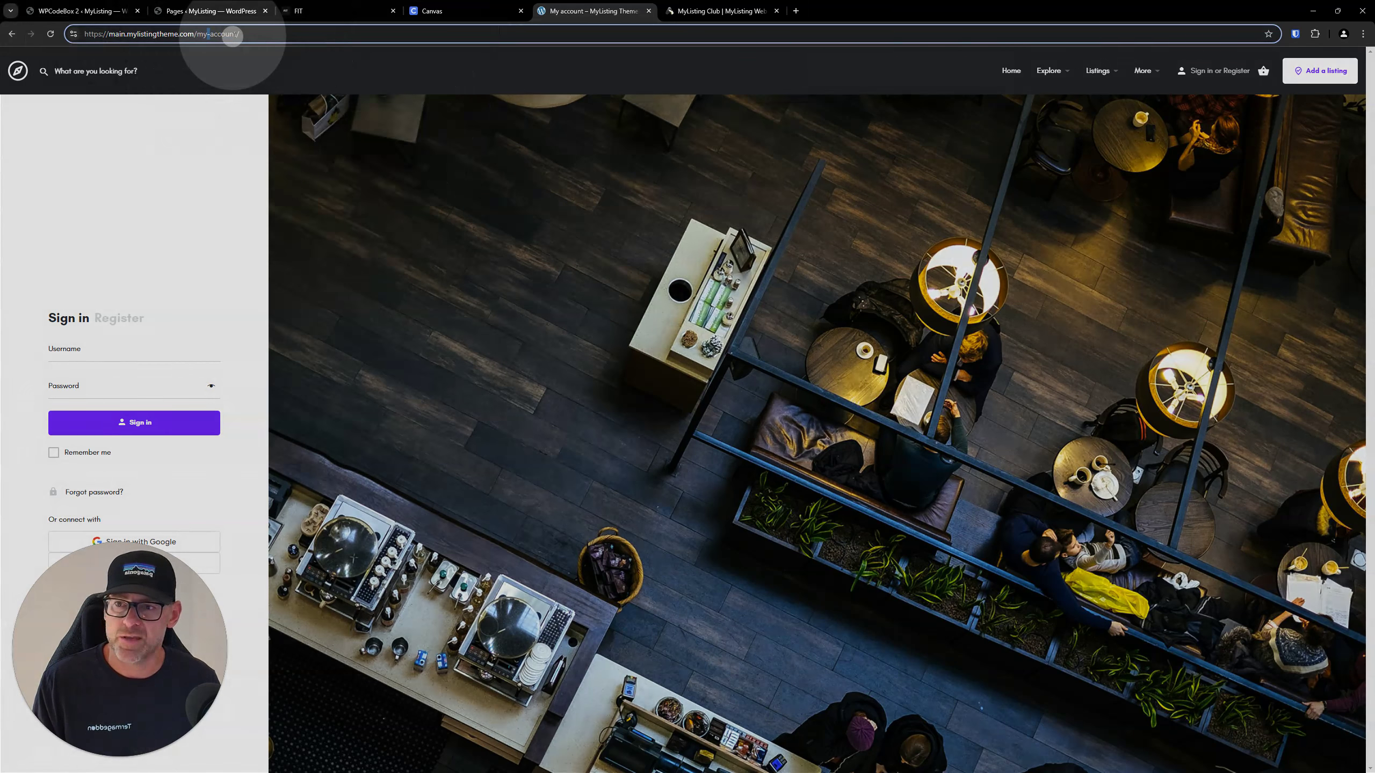
pyautogui.click(221, 194)
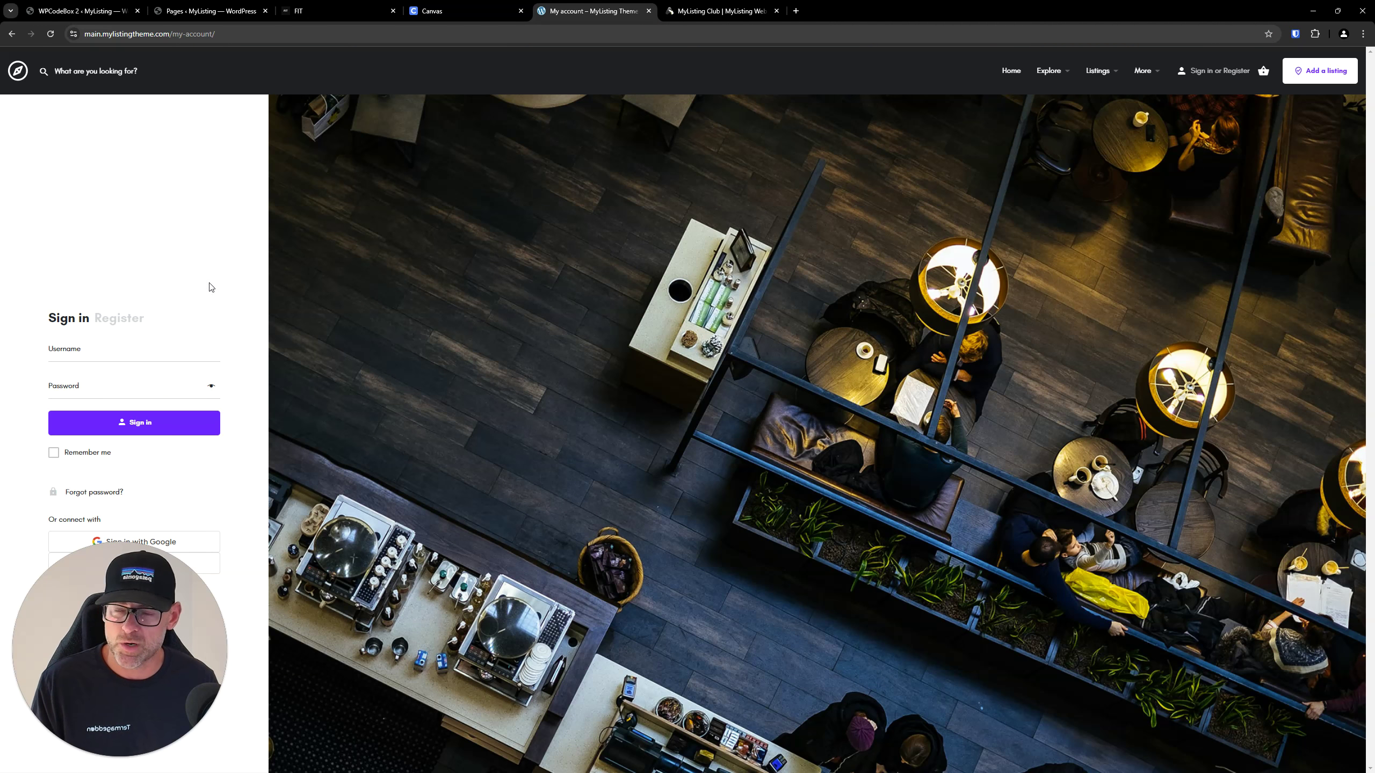
# - Compare the Sign in and Register forms on the theme demo's account page, ending on Register
pyautogui.click(107, 322)
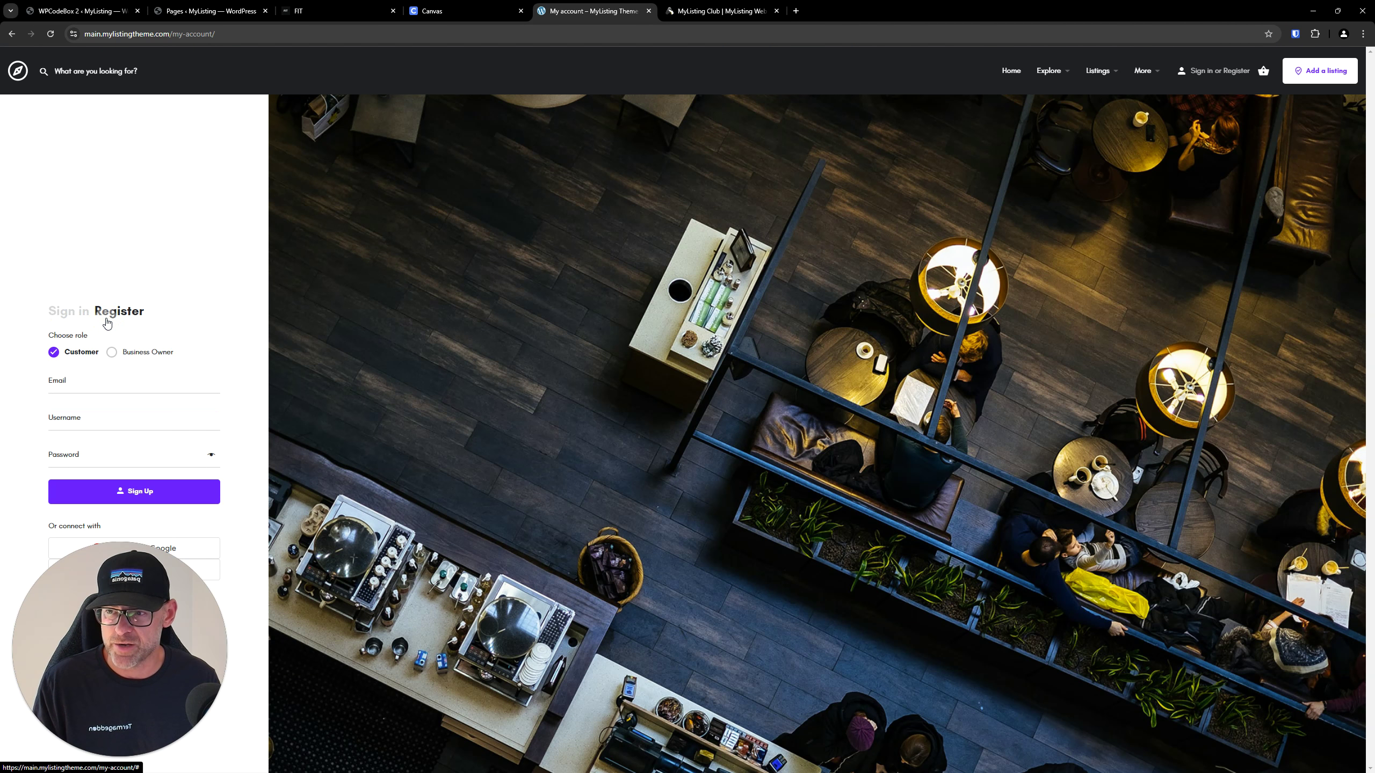
pyautogui.click(73, 314)
pyautogui.click(108, 314)
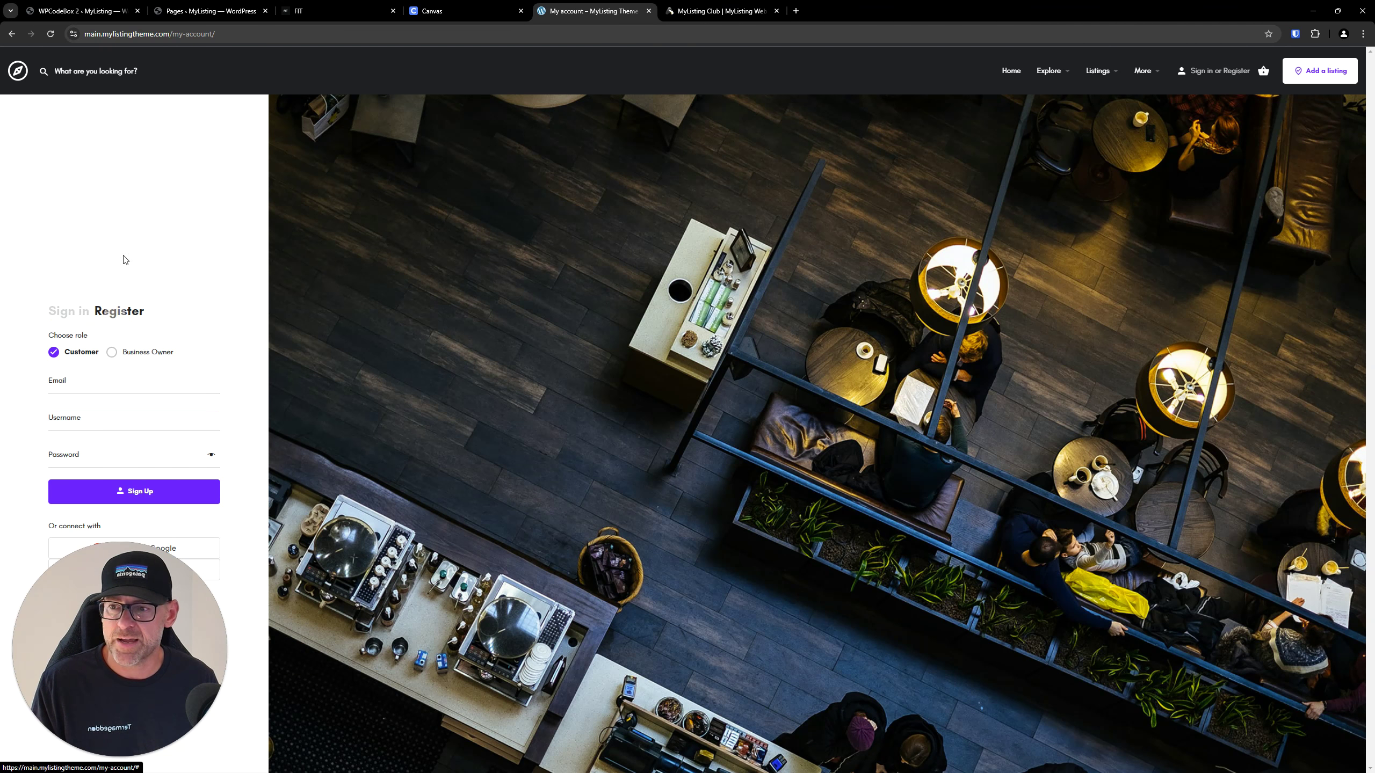
pyautogui.click(155, 56)
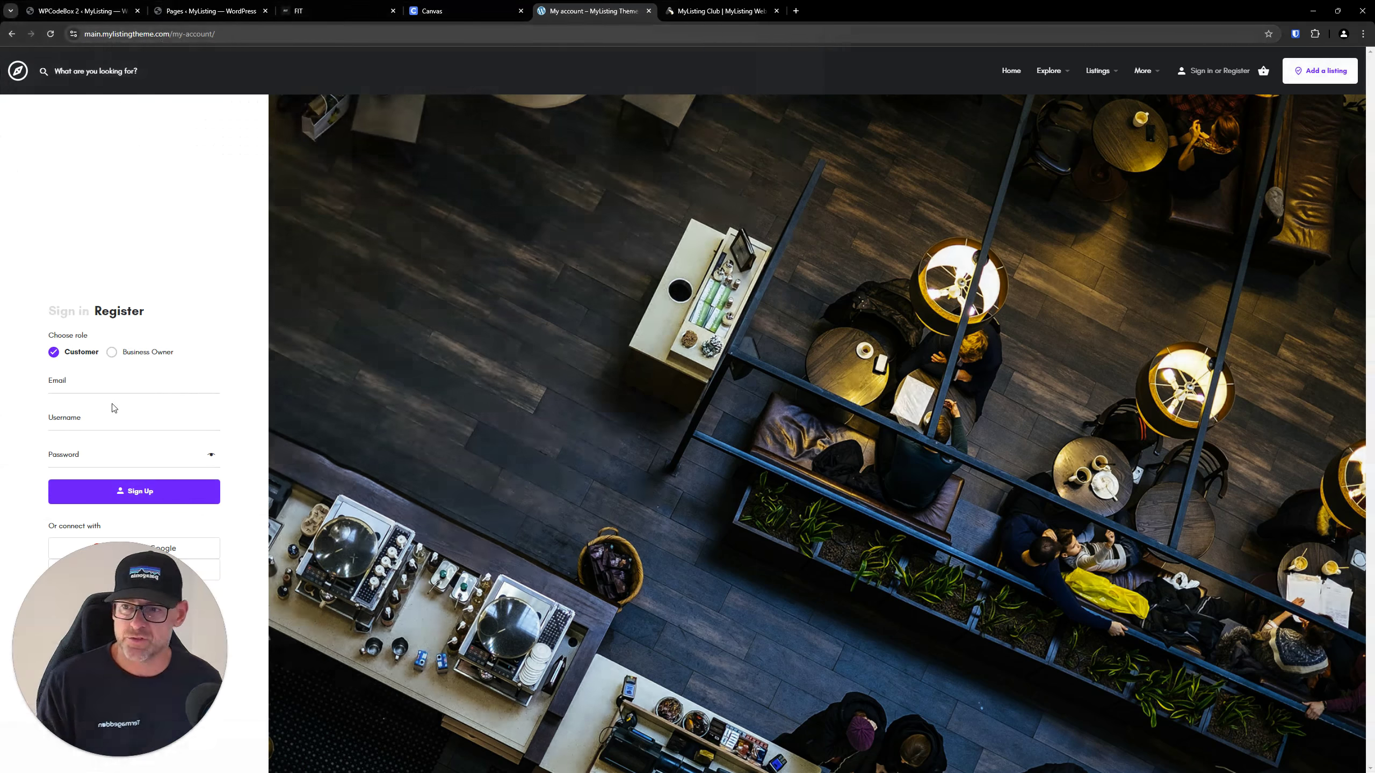
pyautogui.click(58, 314)
pyautogui.click(111, 313)
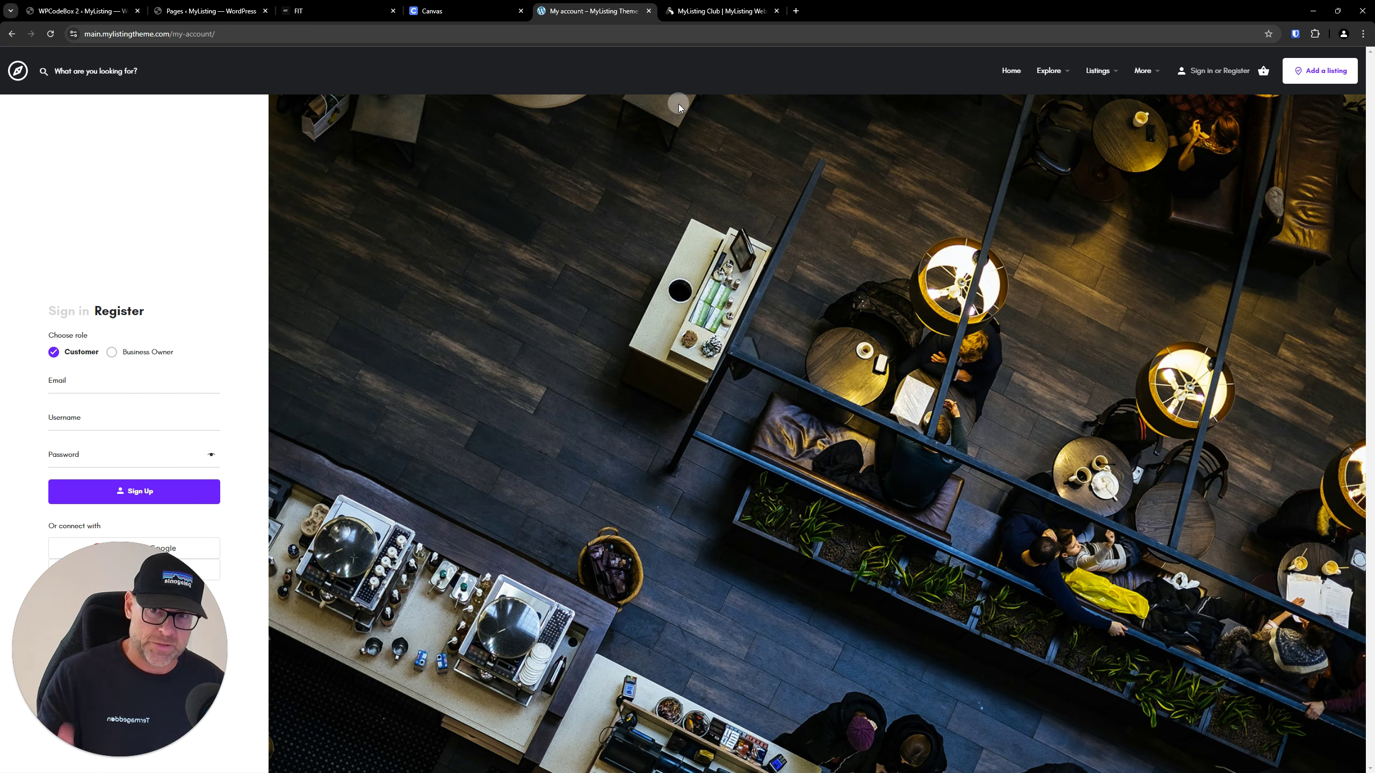
# - View the Canvas site's custom login page, including its URL, and its separate registration page
pyautogui.click(438, 15)
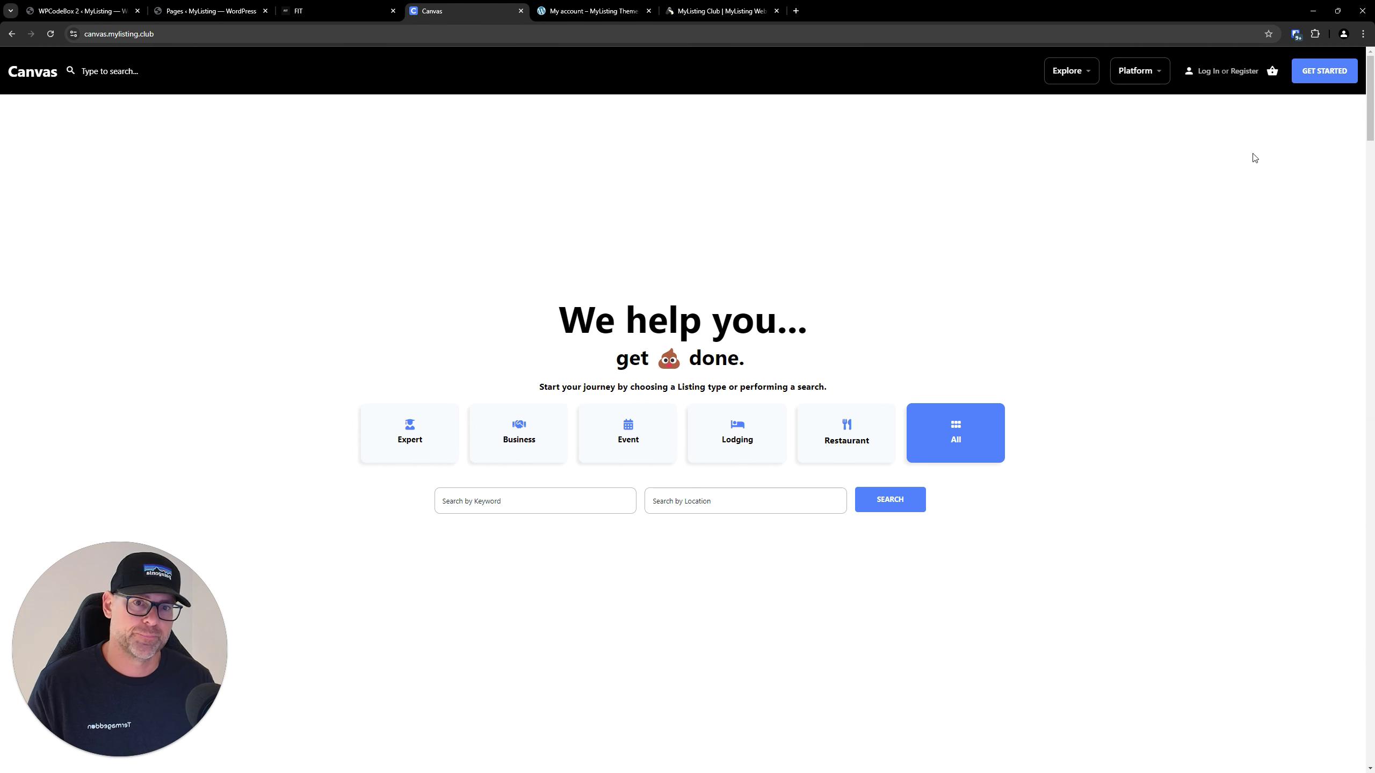
pyautogui.click(1201, 76)
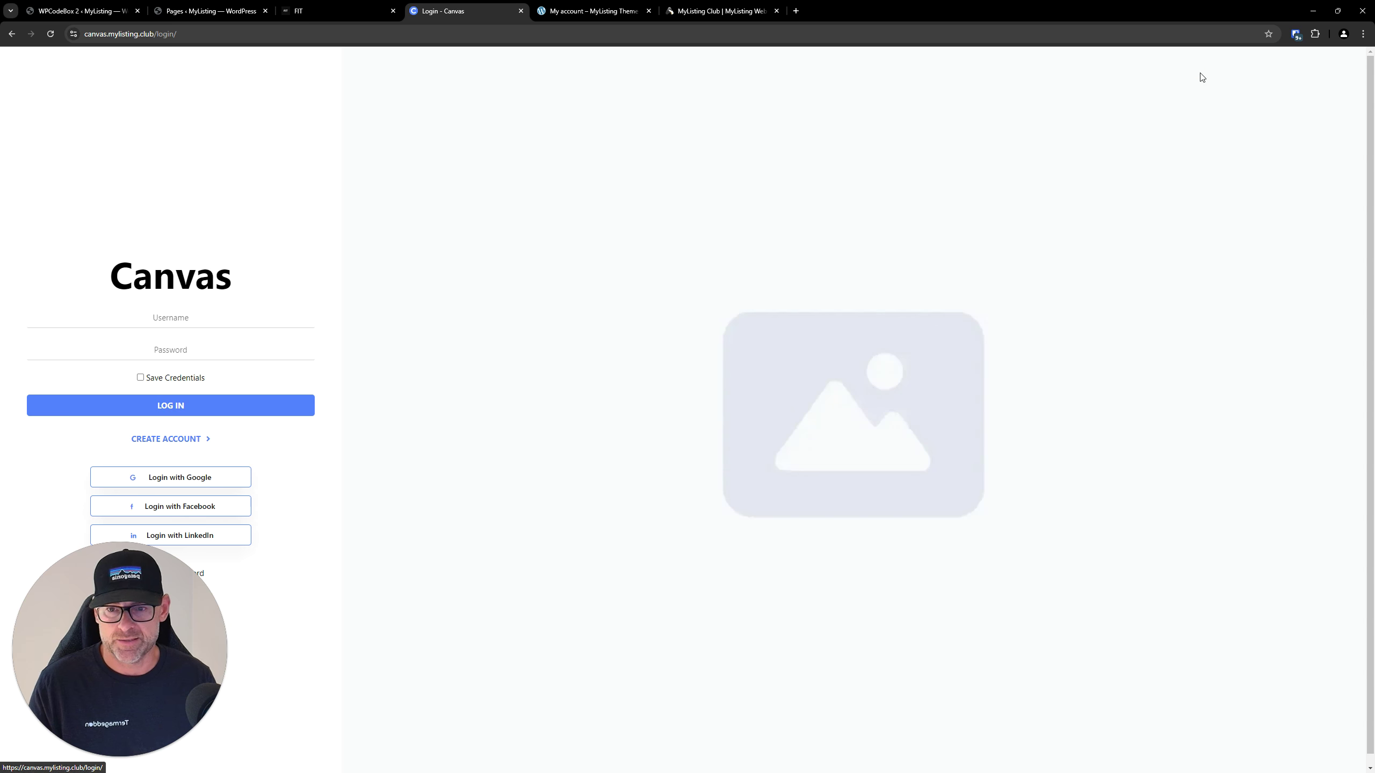
pyautogui.click(161, 34)
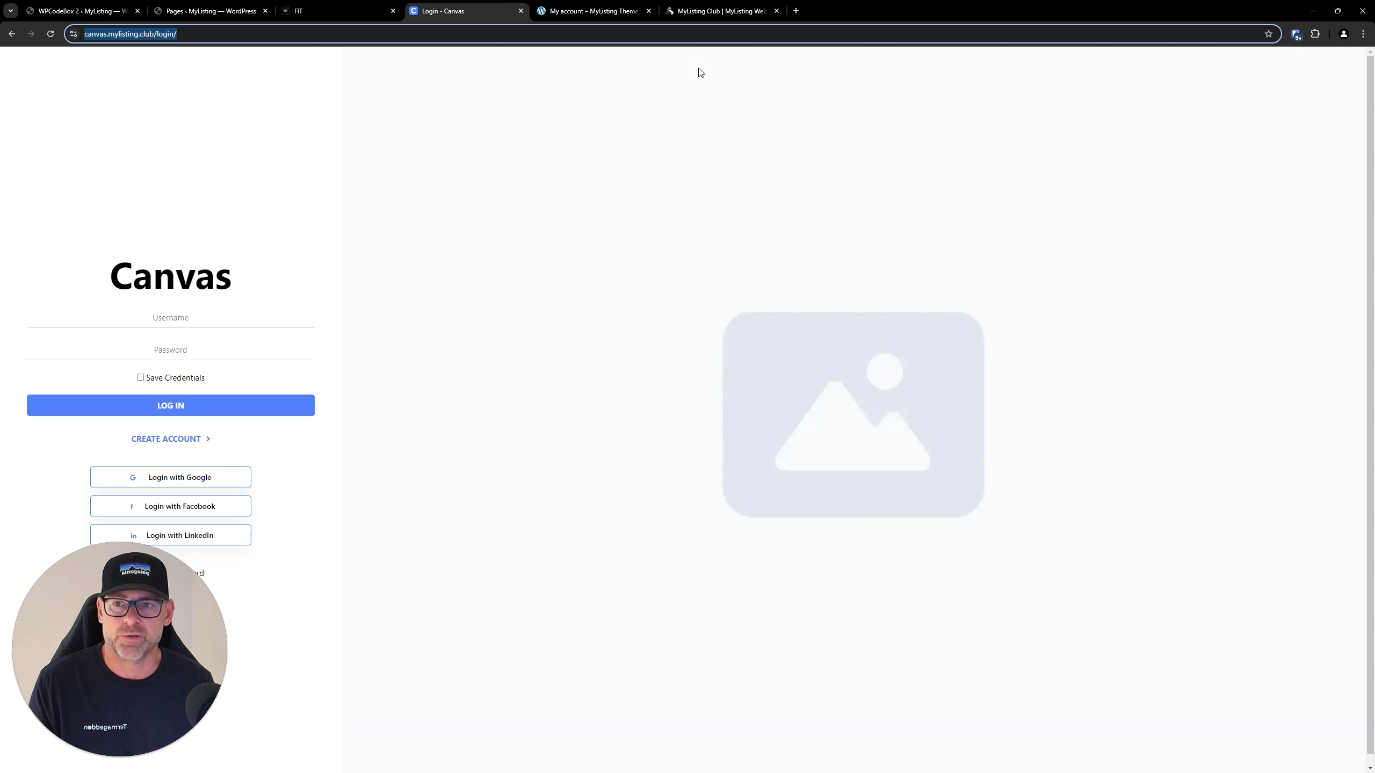
pyautogui.click(12, 34)
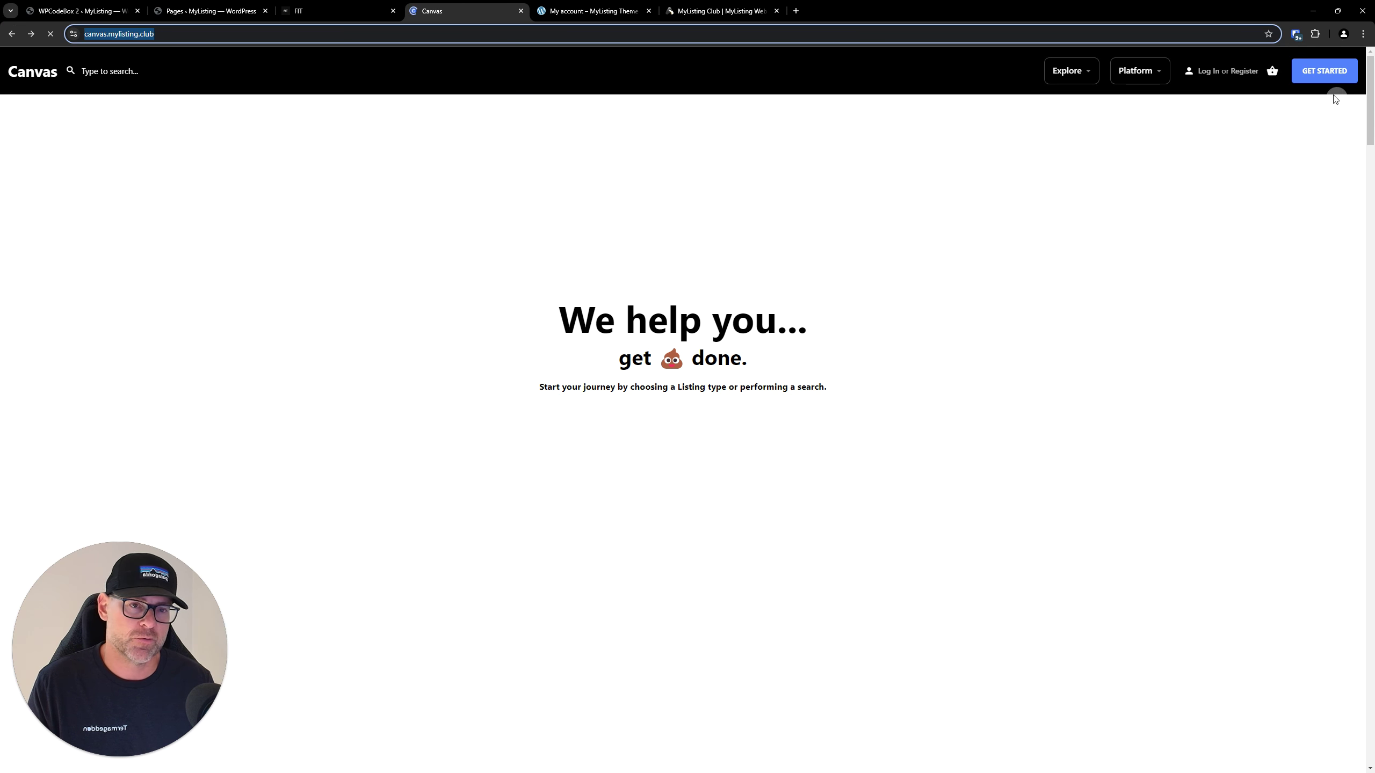
pyautogui.click(1246, 72)
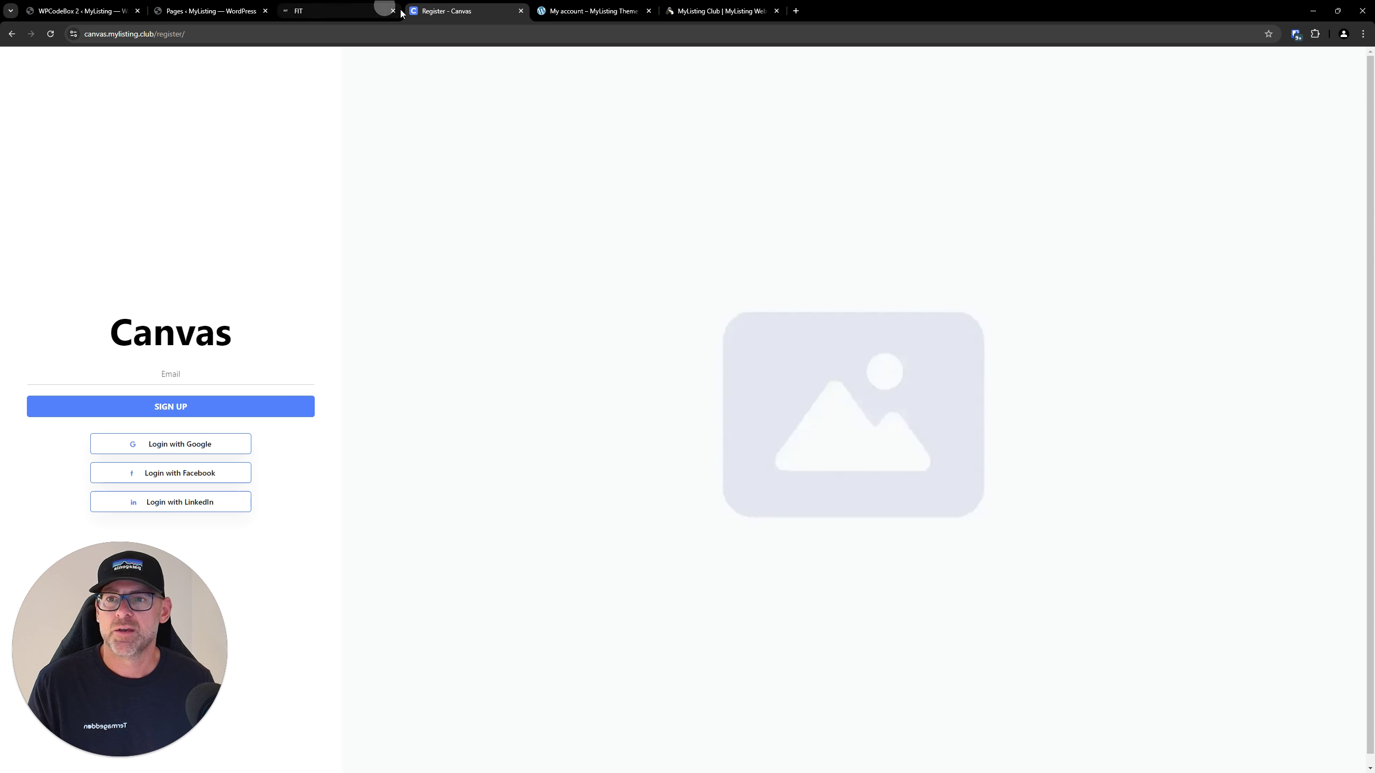
# - View the FIT site's custom login page and its separate registration page
pyautogui.click(341, 13)
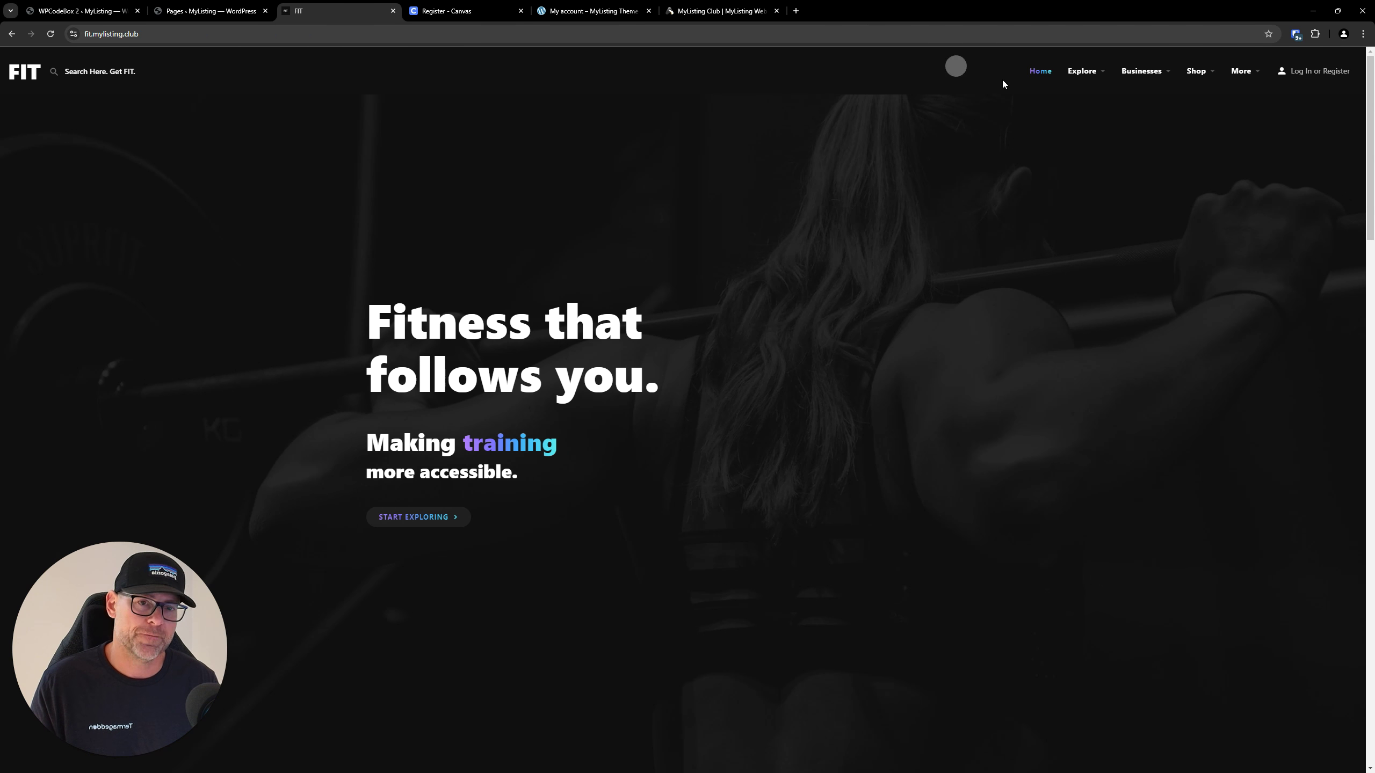
pyautogui.click(1299, 72)
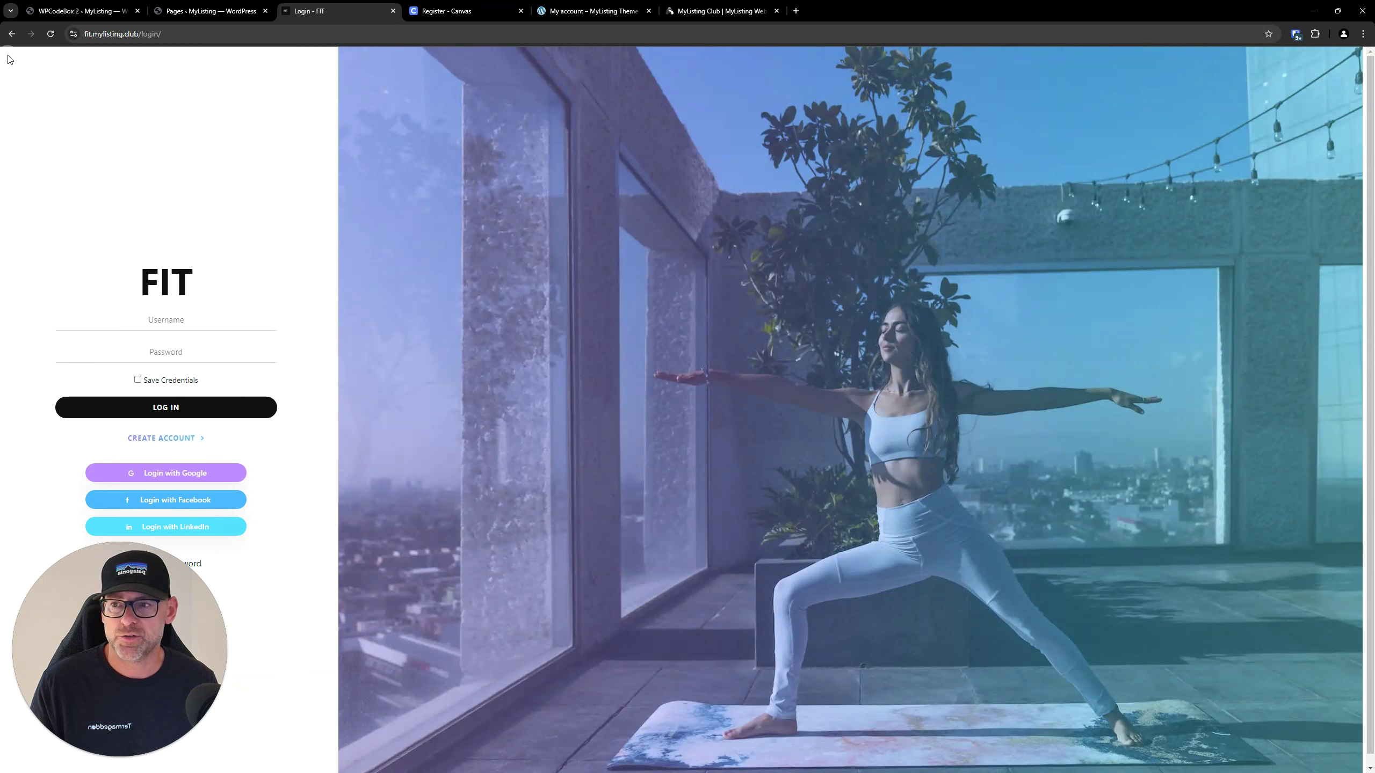
pyautogui.click(10, 36)
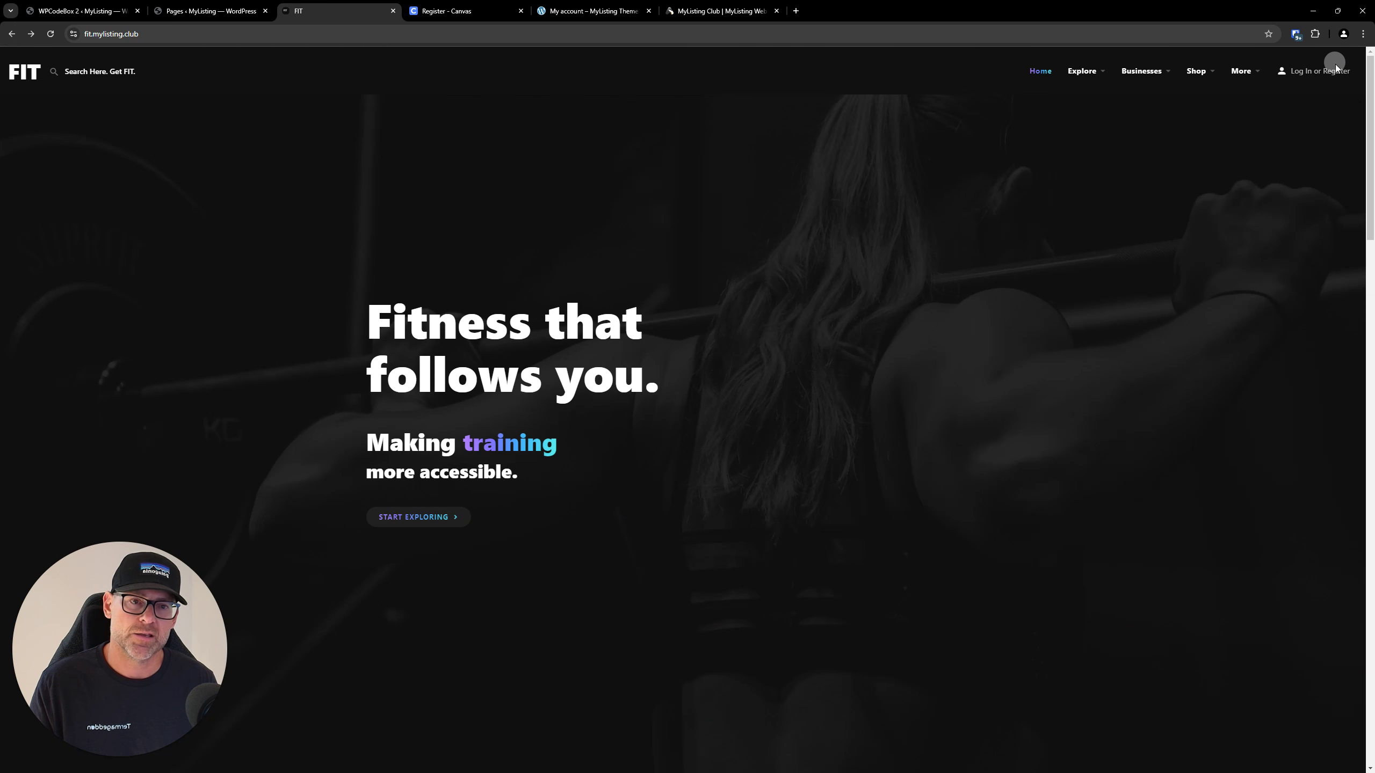
pyautogui.click(1335, 71)
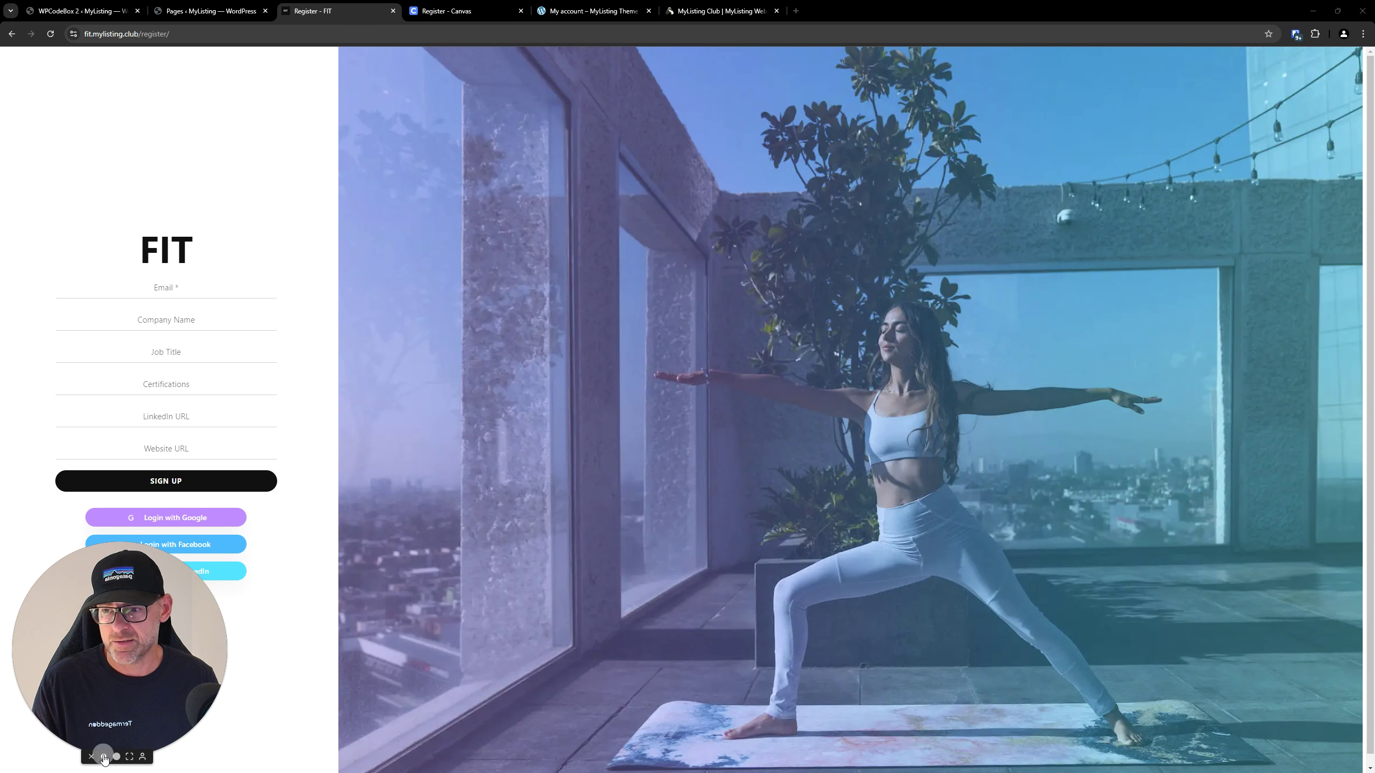
# - Examine the Google, Facebook and LinkedIn login options on the FIT registration page
pyautogui.click(100, 754)
pyautogui.click(173, 515)
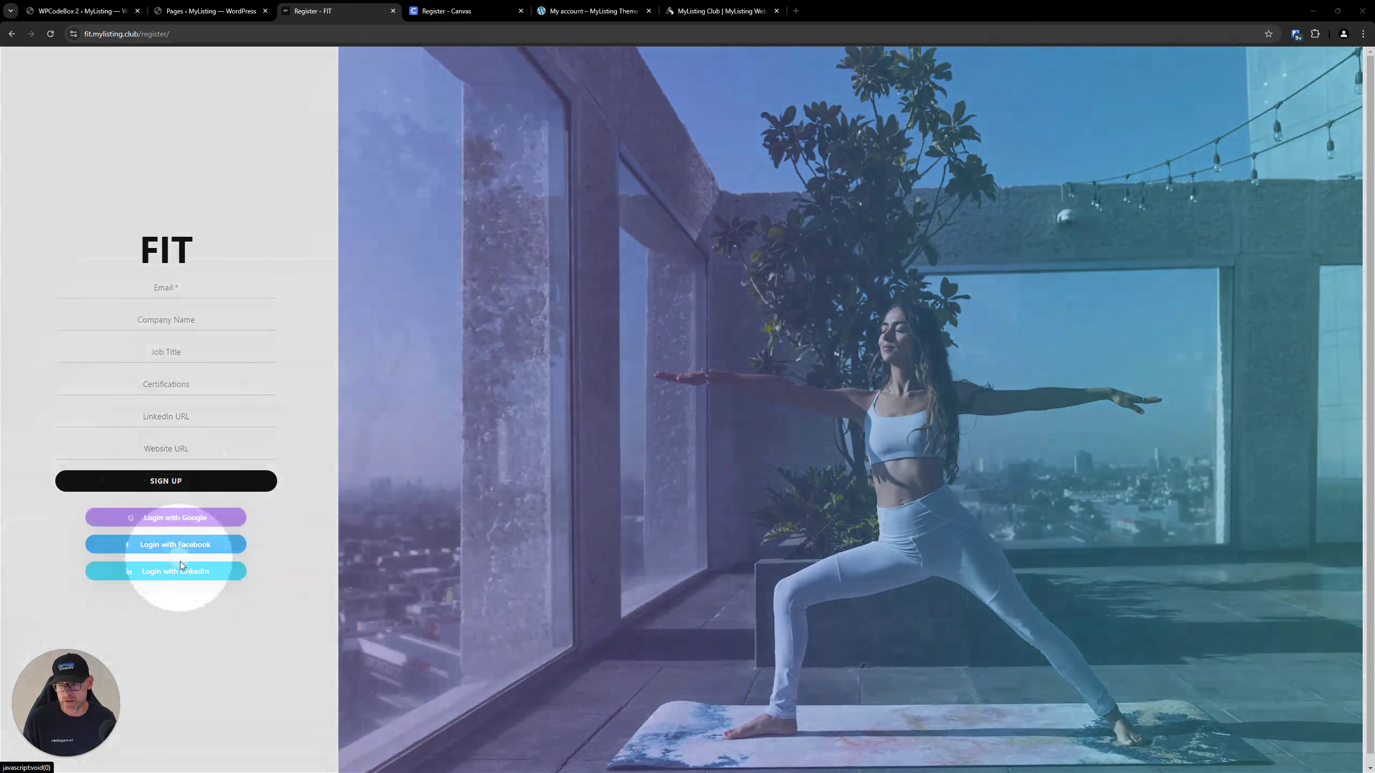
pyautogui.click(646, 526)
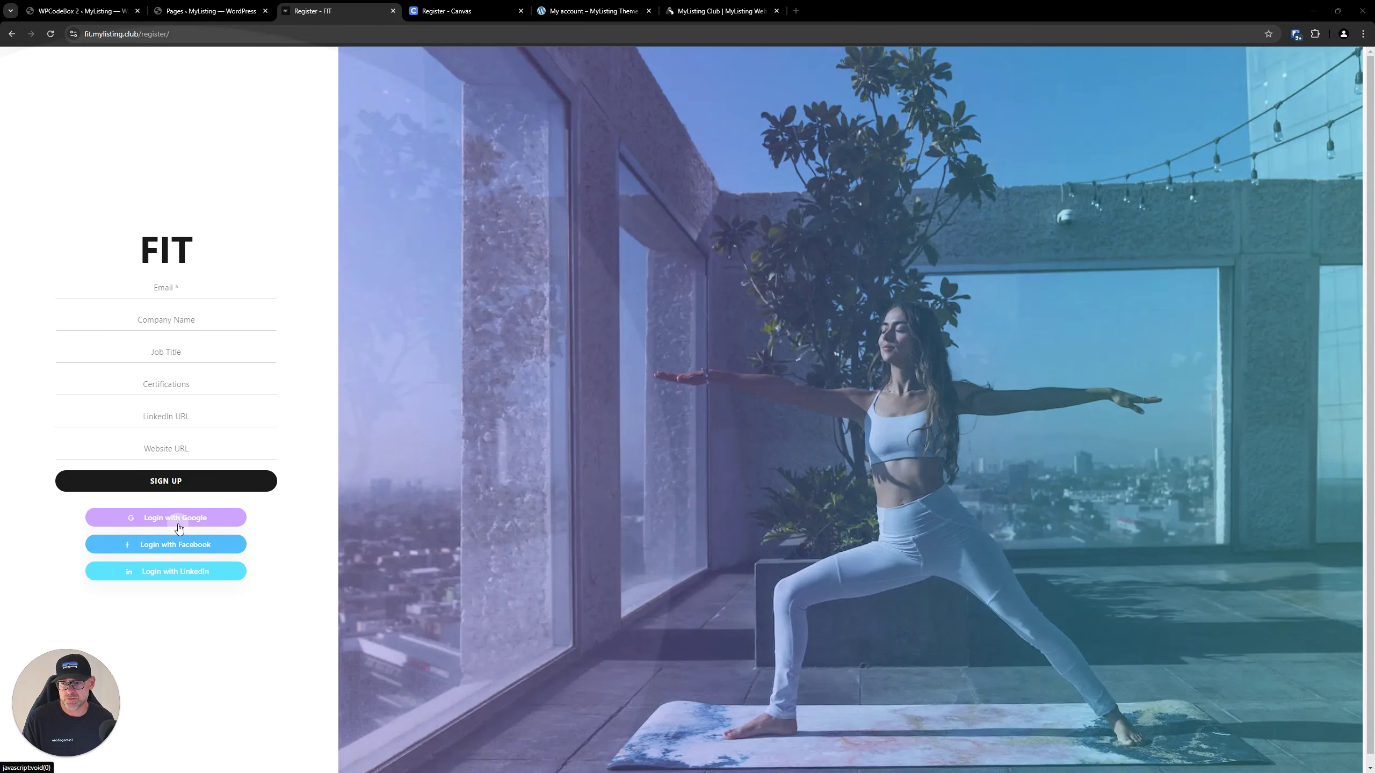
pyautogui.click(197, 571)
pyautogui.click(220, 592)
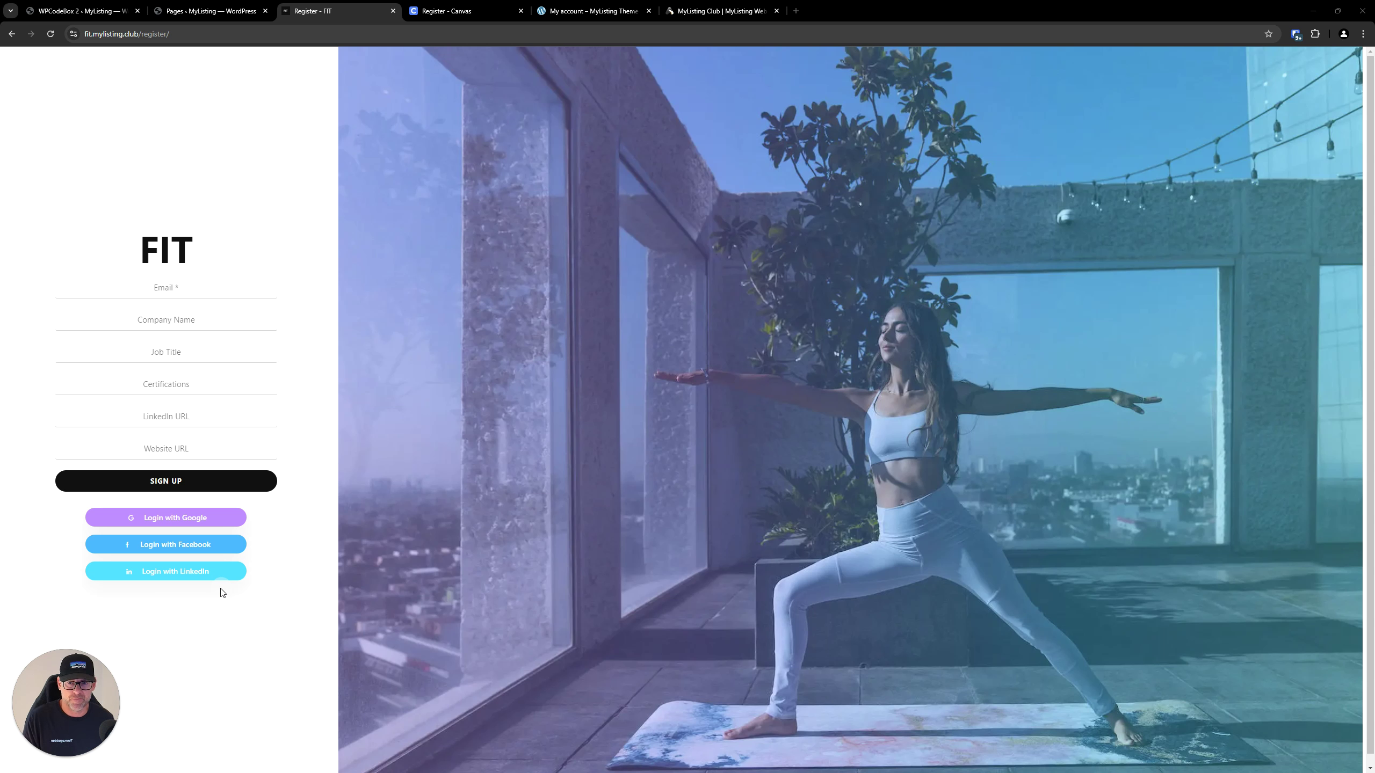
# - Close the FIT and Canvas pages and return to the MyListing theme demo's account page
pyautogui.click(383, 16)
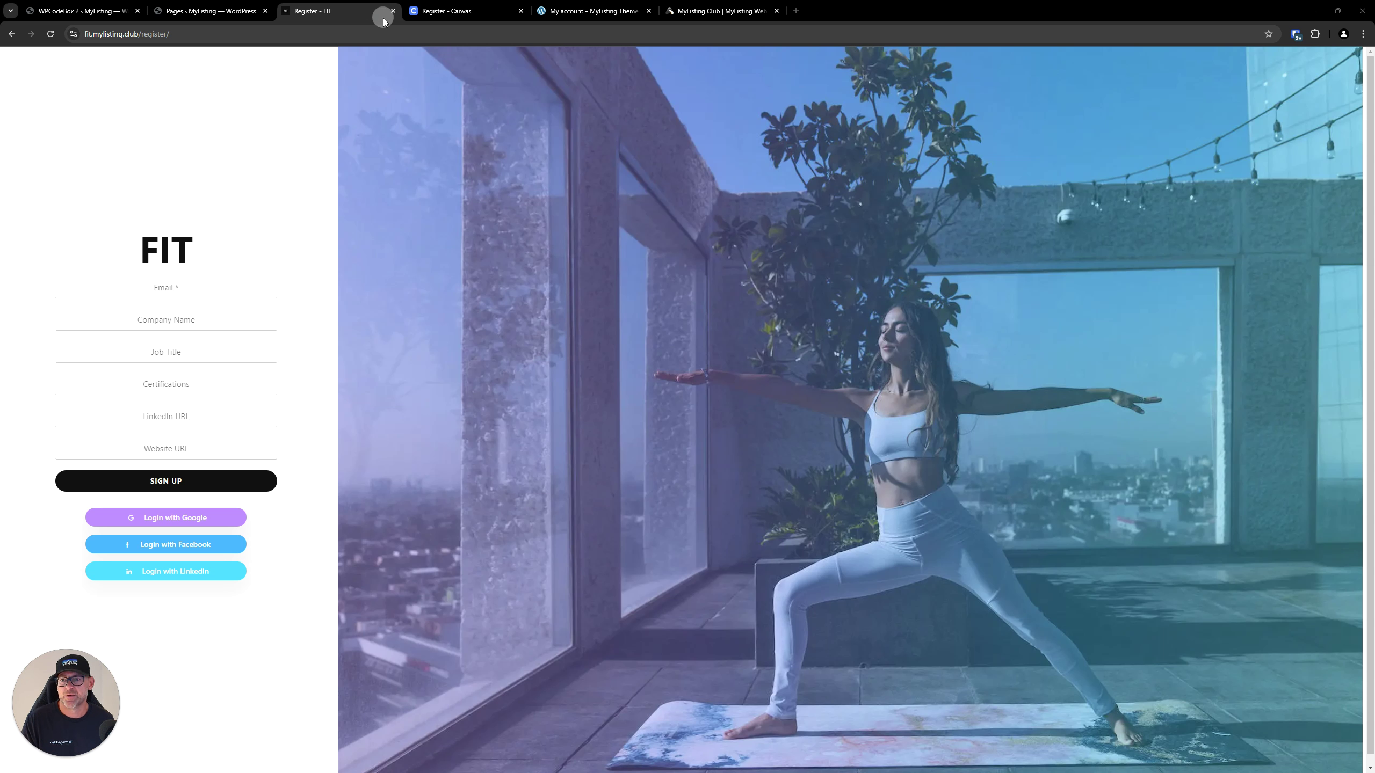
pyautogui.click(392, 11)
pyautogui.click(393, 10)
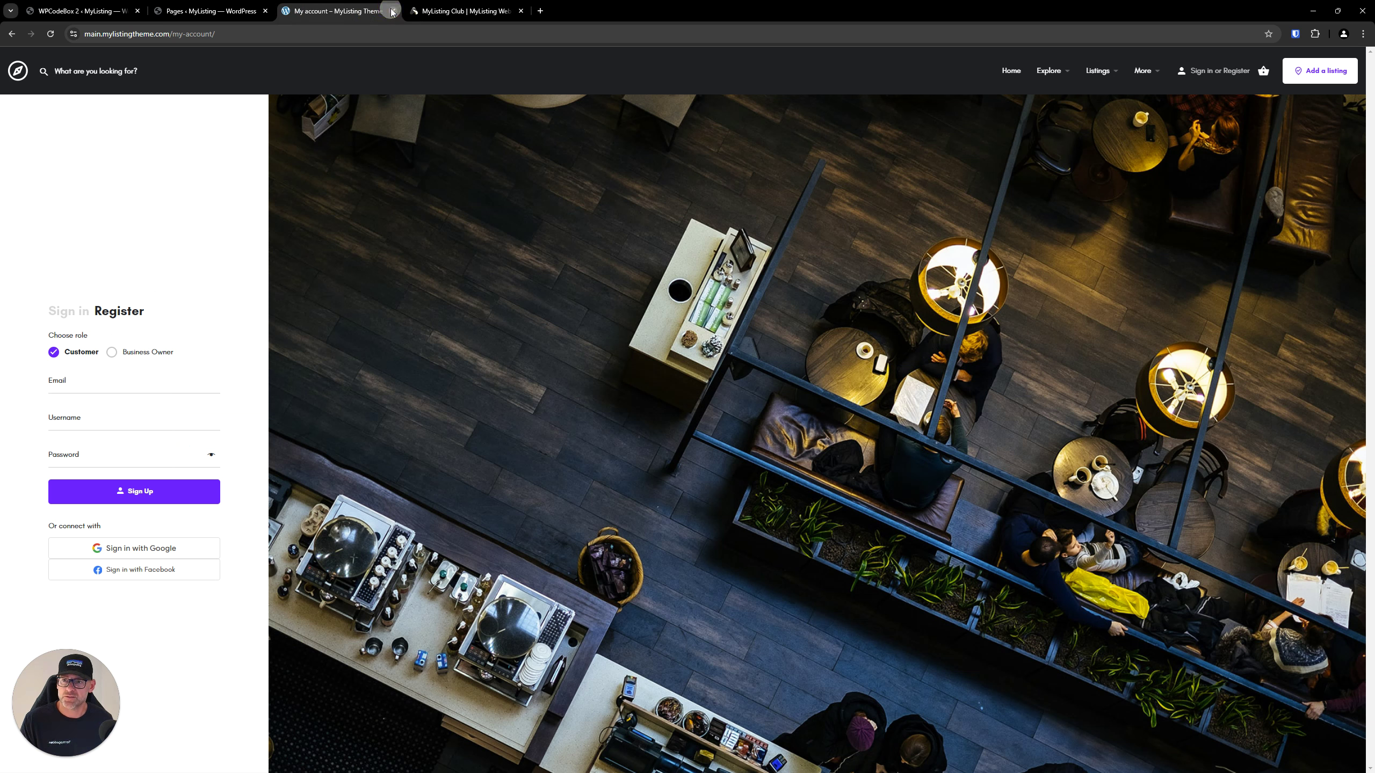
pyautogui.click(360, 9)
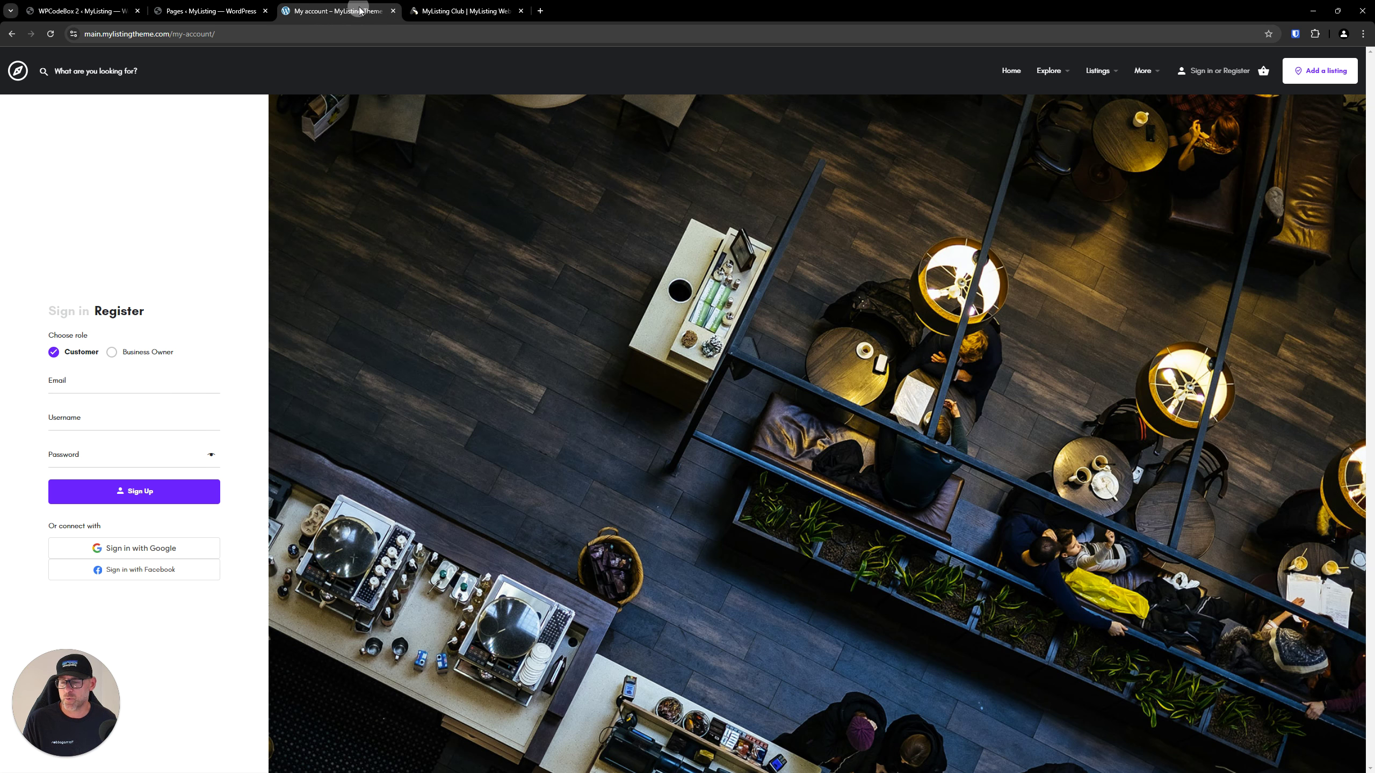
# - Open the MyListing Club resource "Completely Customize the MyListing Login / Registration Experience for FREE"
pyautogui.click(461, 11)
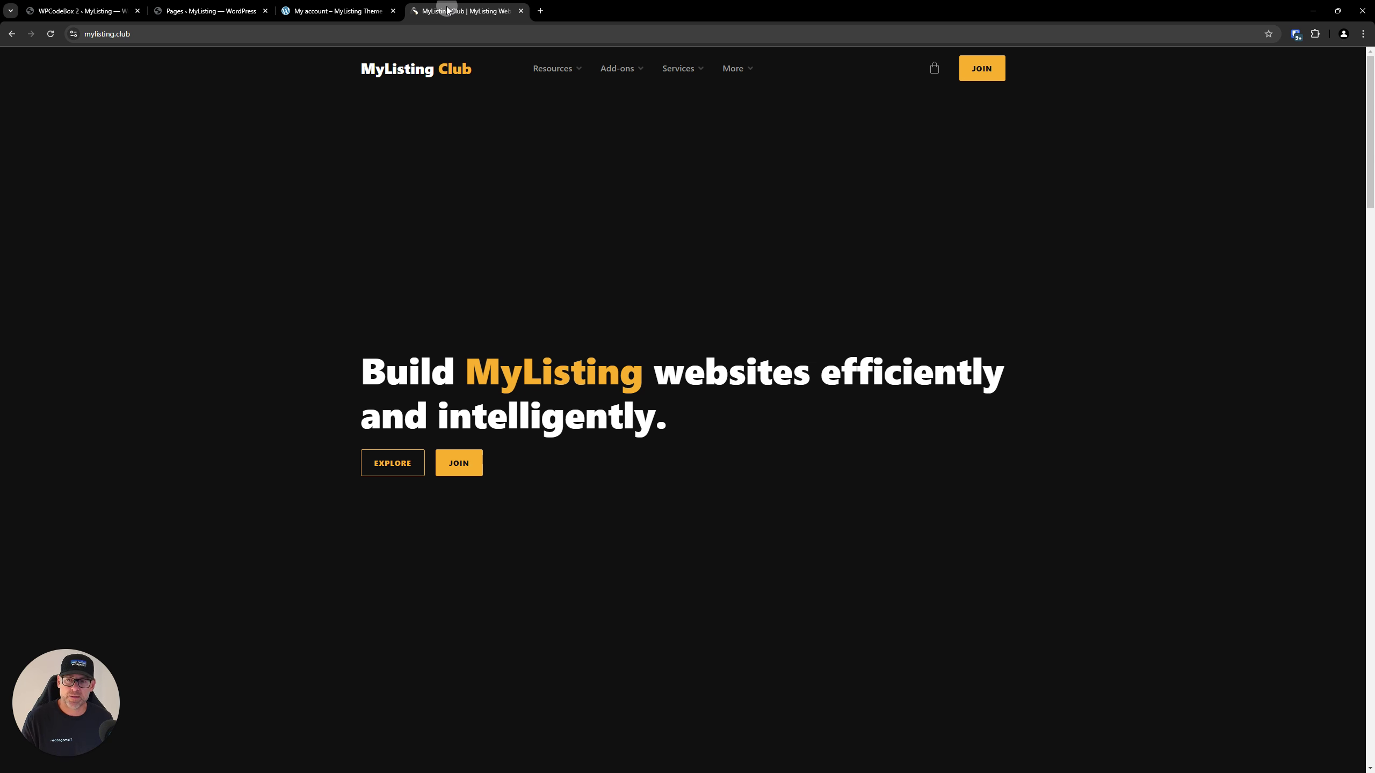
pyautogui.click(559, 69)
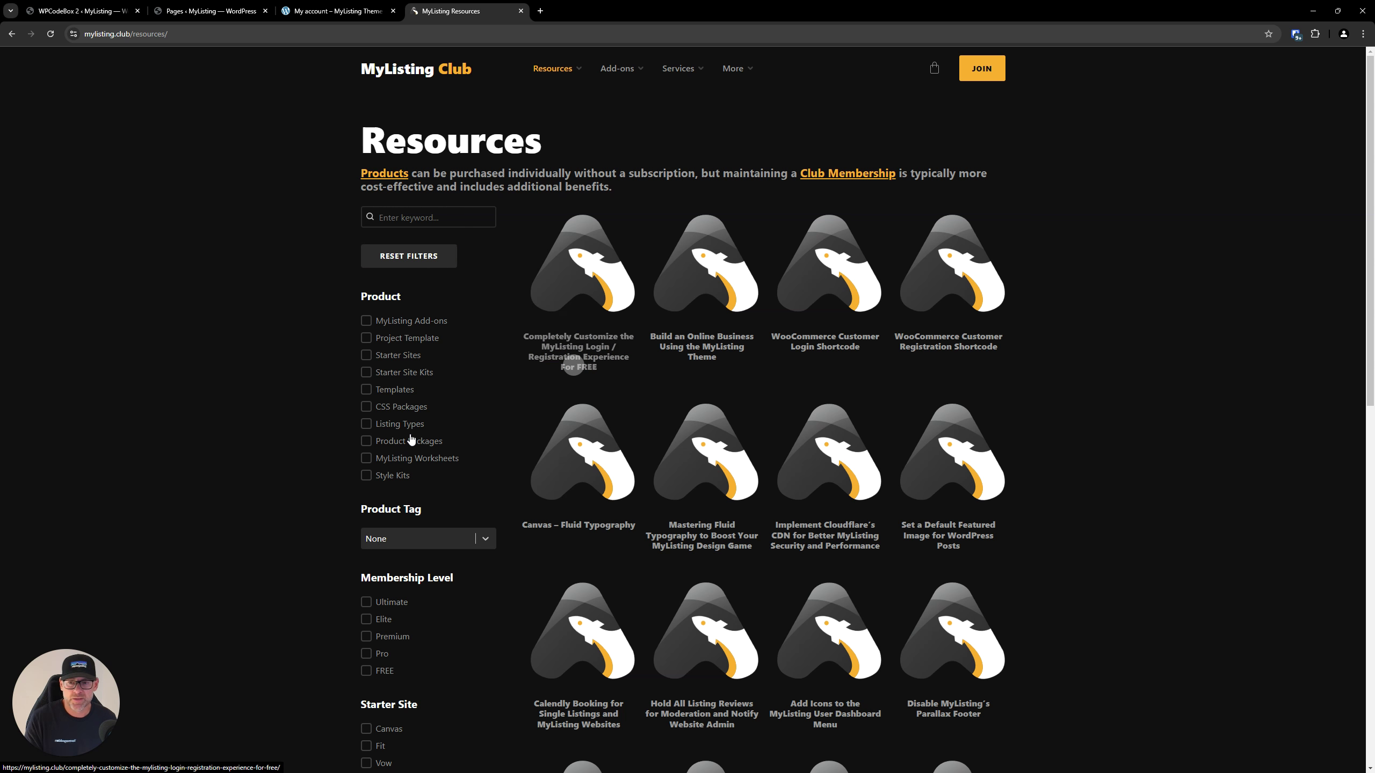
pyautogui.click(572, 359)
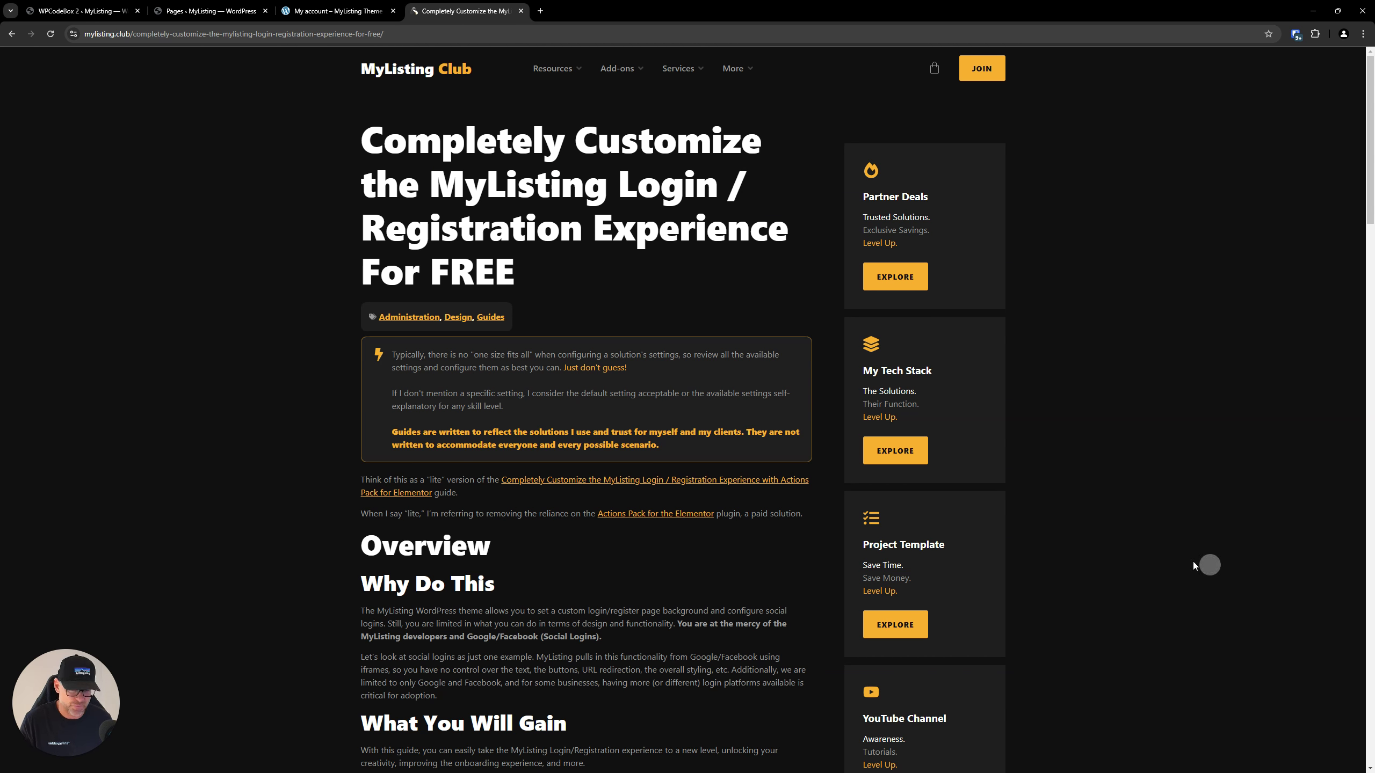
# - Open the linked Actions Pack for Elementor version of the guide in a new tab and skim it from the introduction to the Registration Page section
pyautogui.scroll(-1, 233, 397)
pyautogui.scroll(-5, 233, 397)
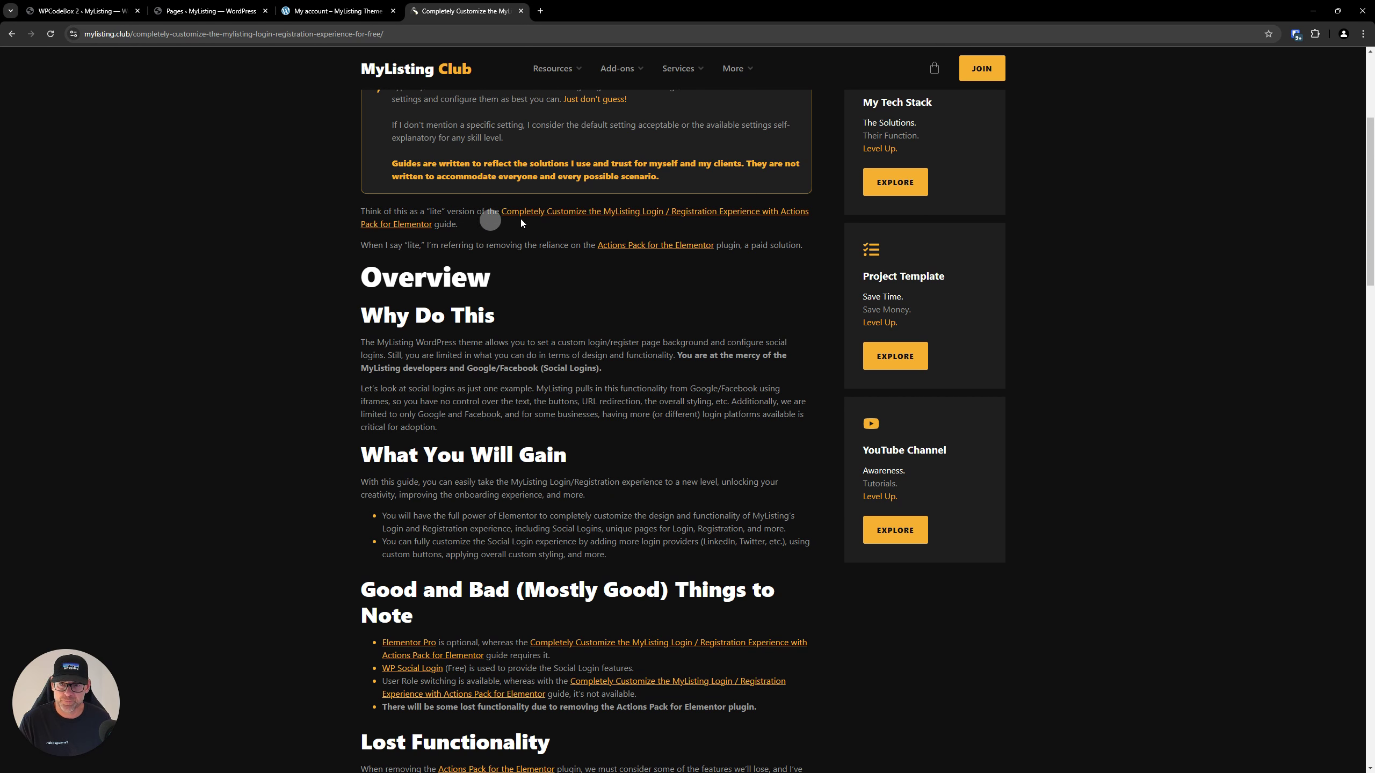
pyautogui.rightClick(565, 212)
pyautogui.click(604, 222)
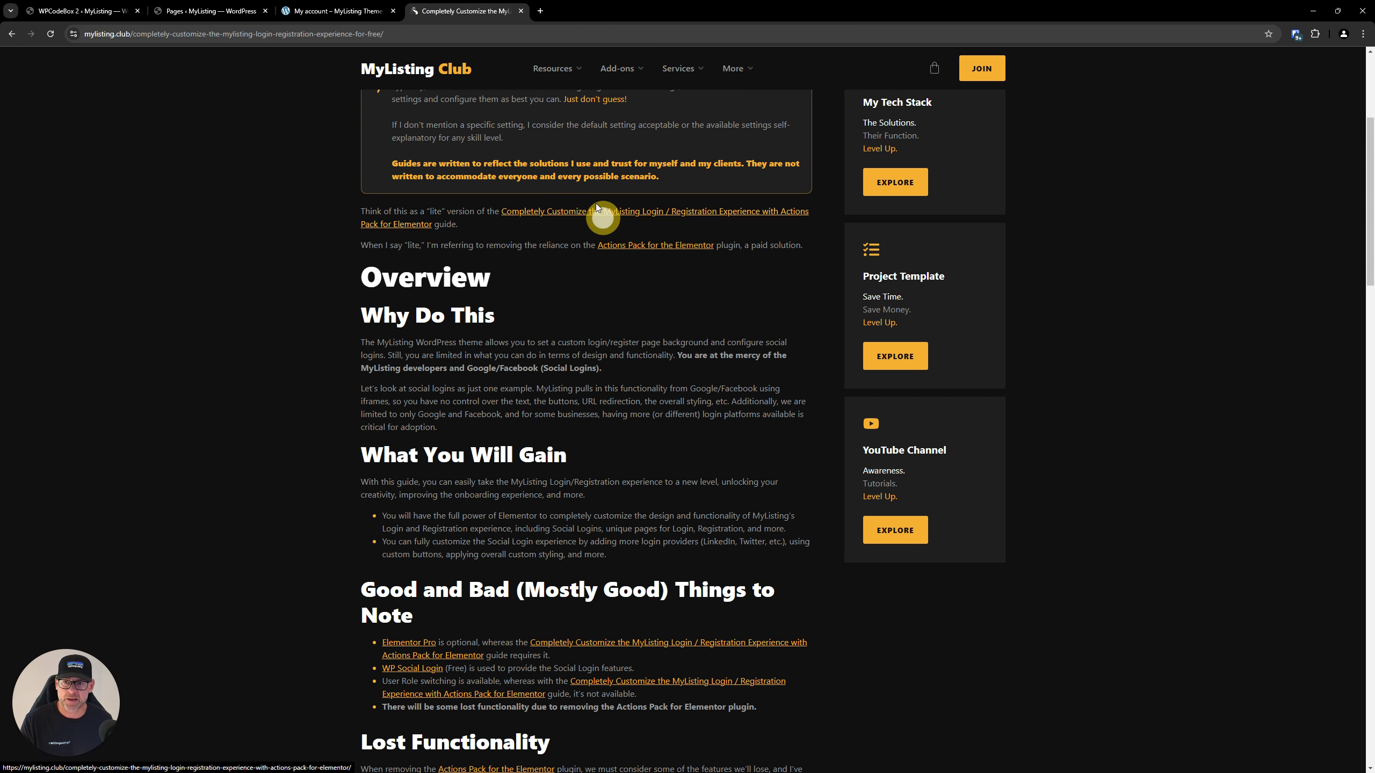
pyautogui.click(571, 11)
pyautogui.scroll(-15, 299, 293)
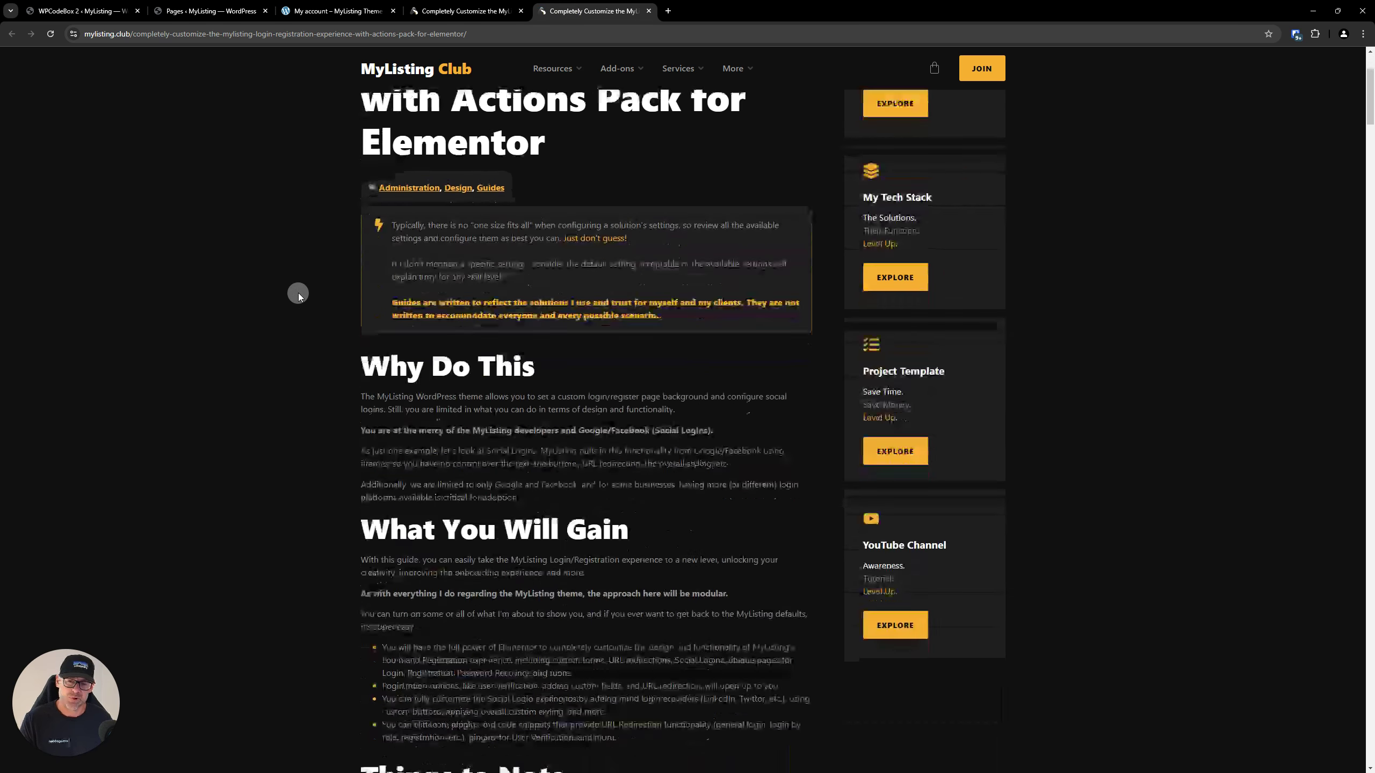
pyautogui.scroll(-20, 299, 298)
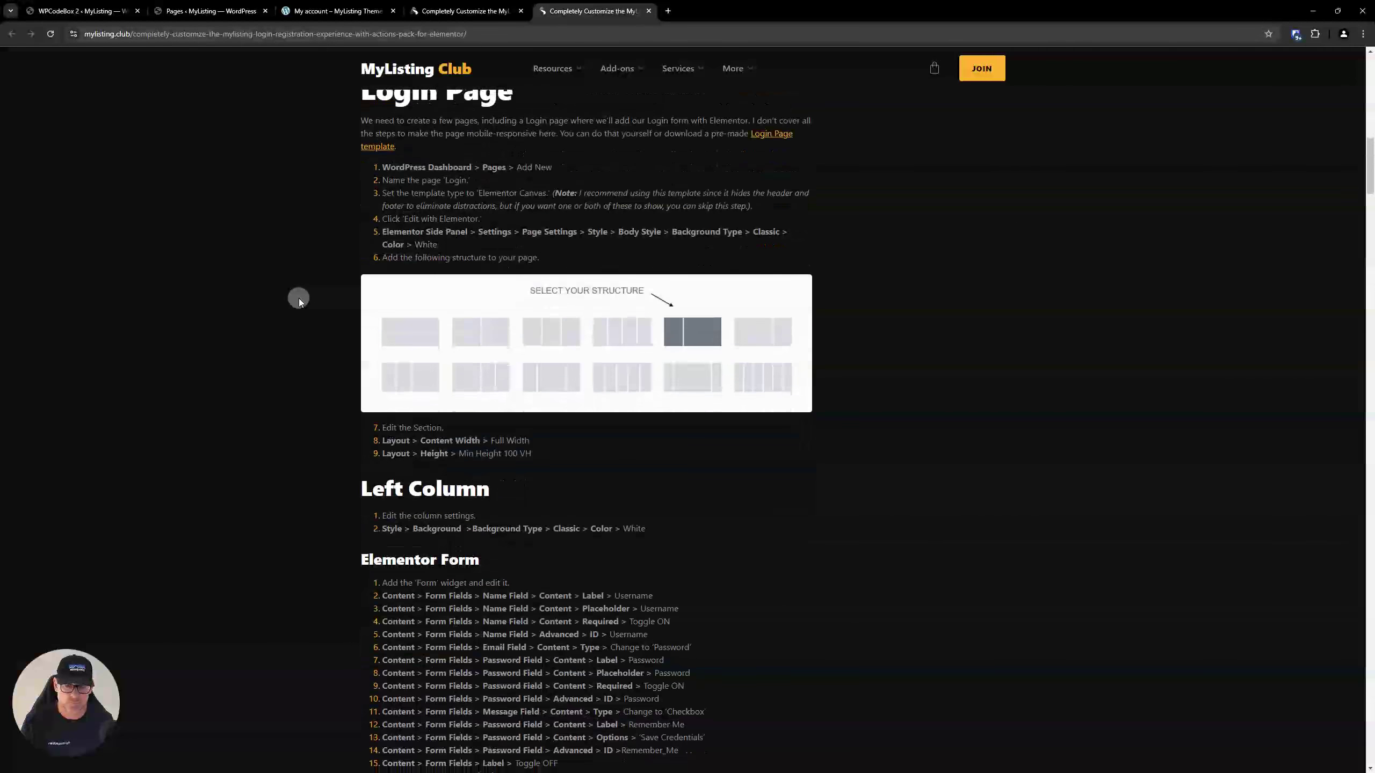
pyautogui.scroll(-13, 299, 301)
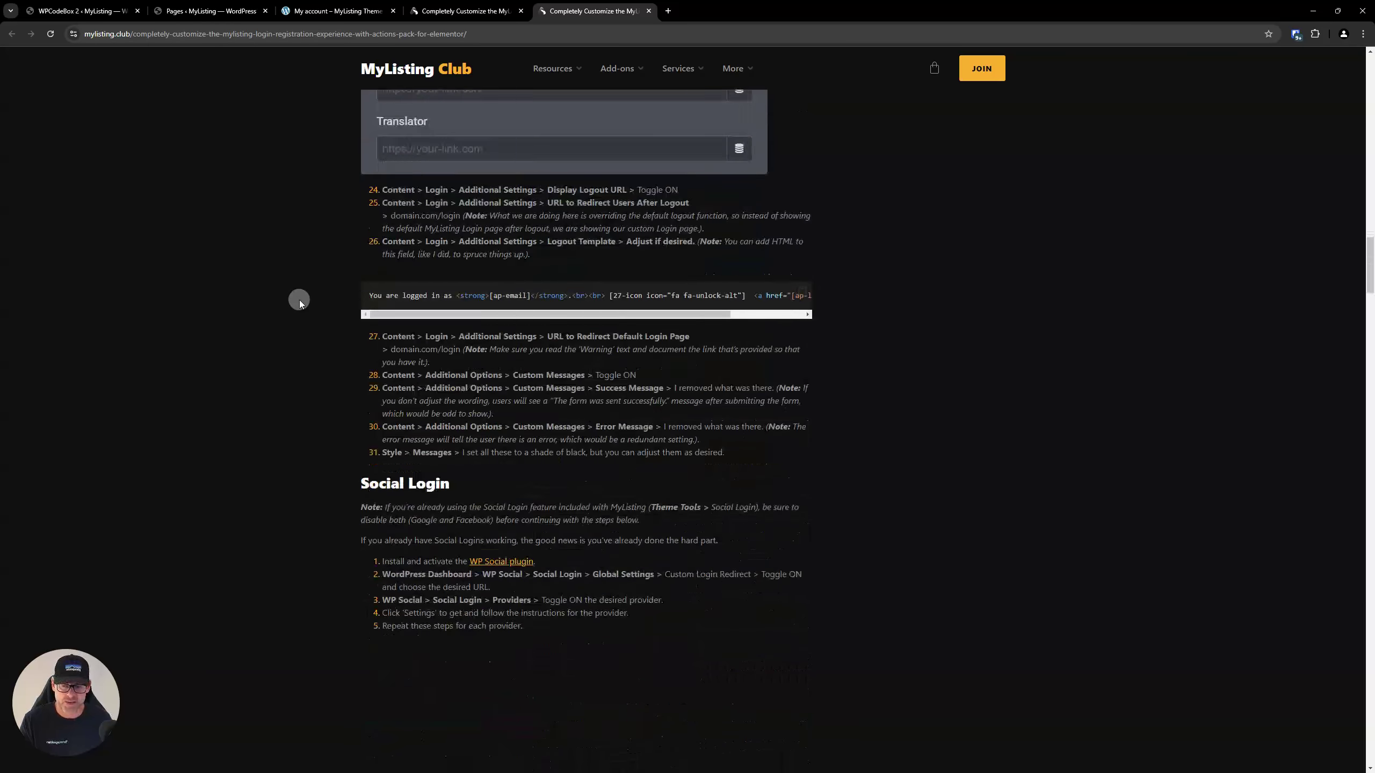
pyautogui.scroll(-8, 299, 302)
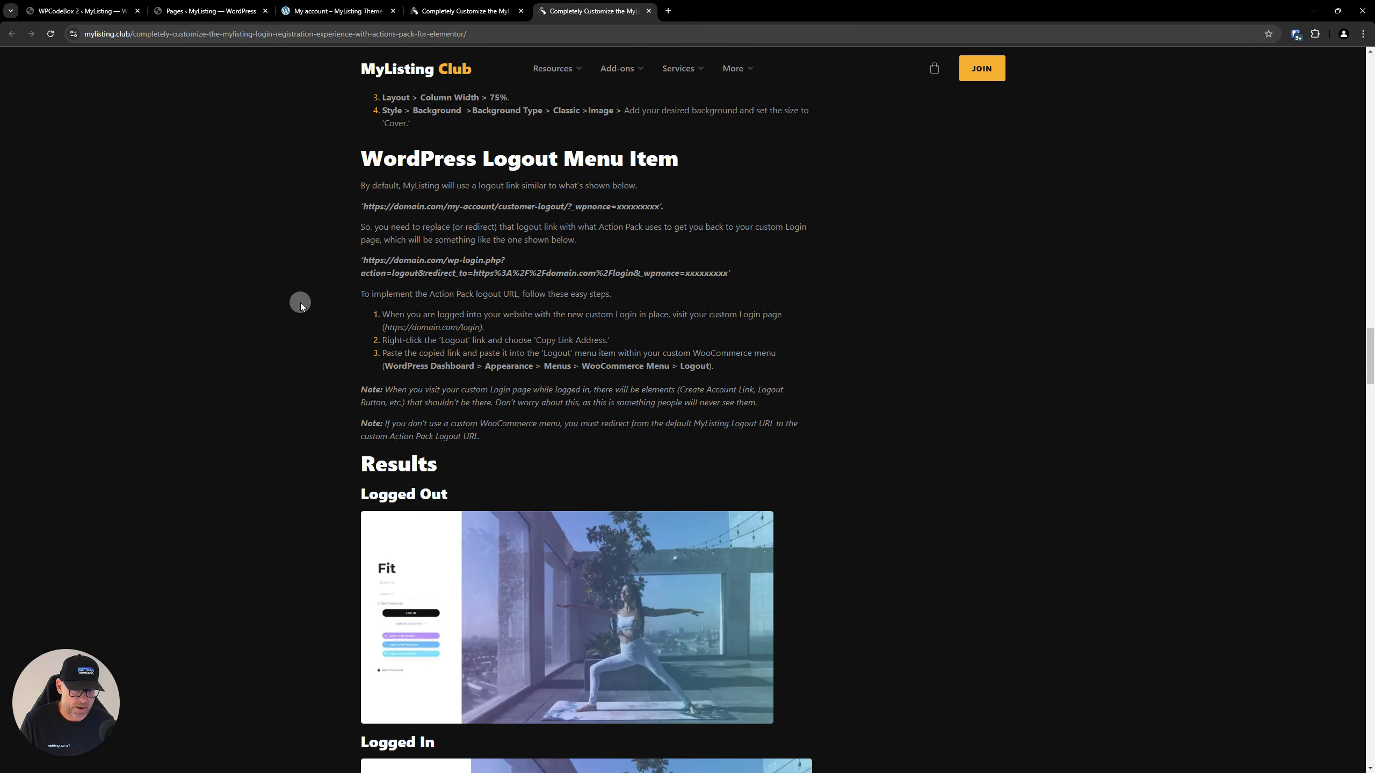
pyautogui.scroll(-7, 281, 418)
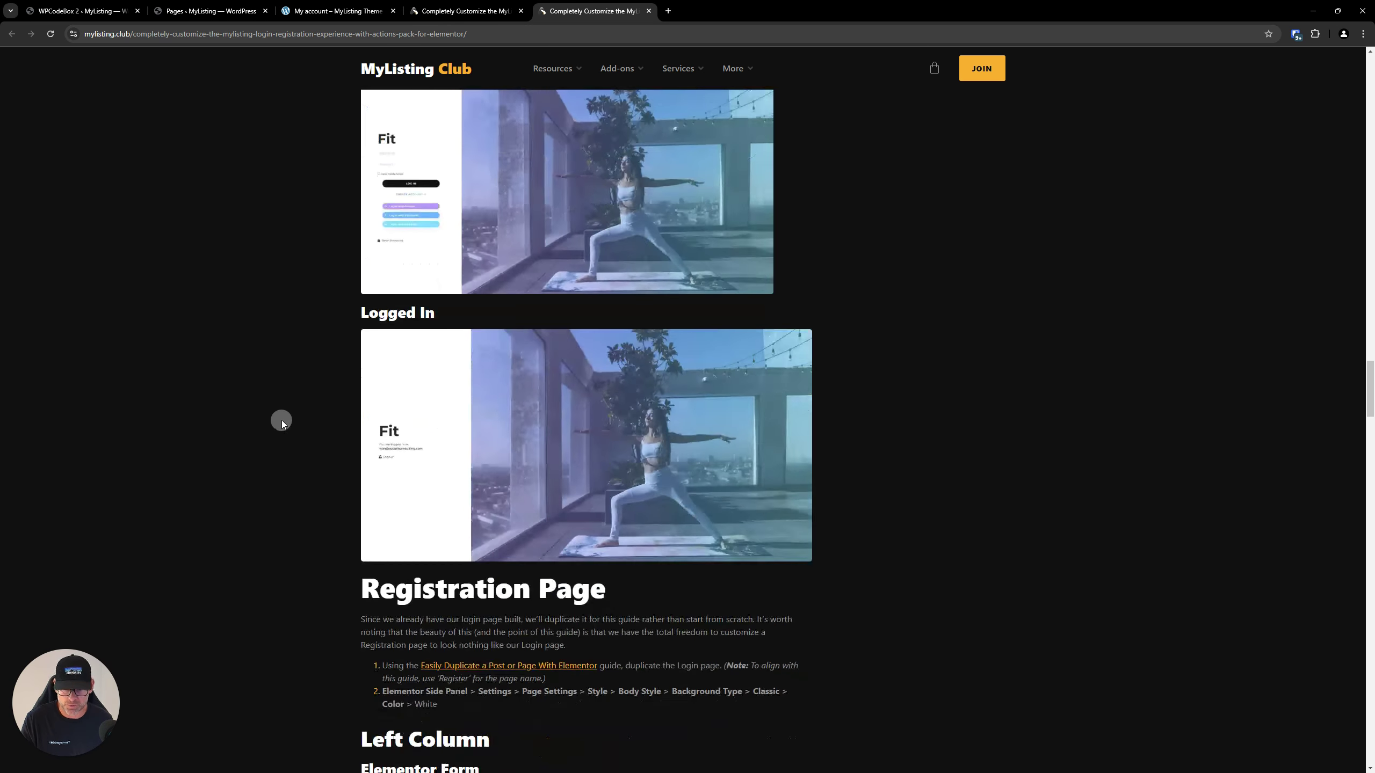
# - Close the Actions Pack version of the guide and read the free guide's overview through its Lost Functionality section
pyautogui.scroll(9, 279, 416)
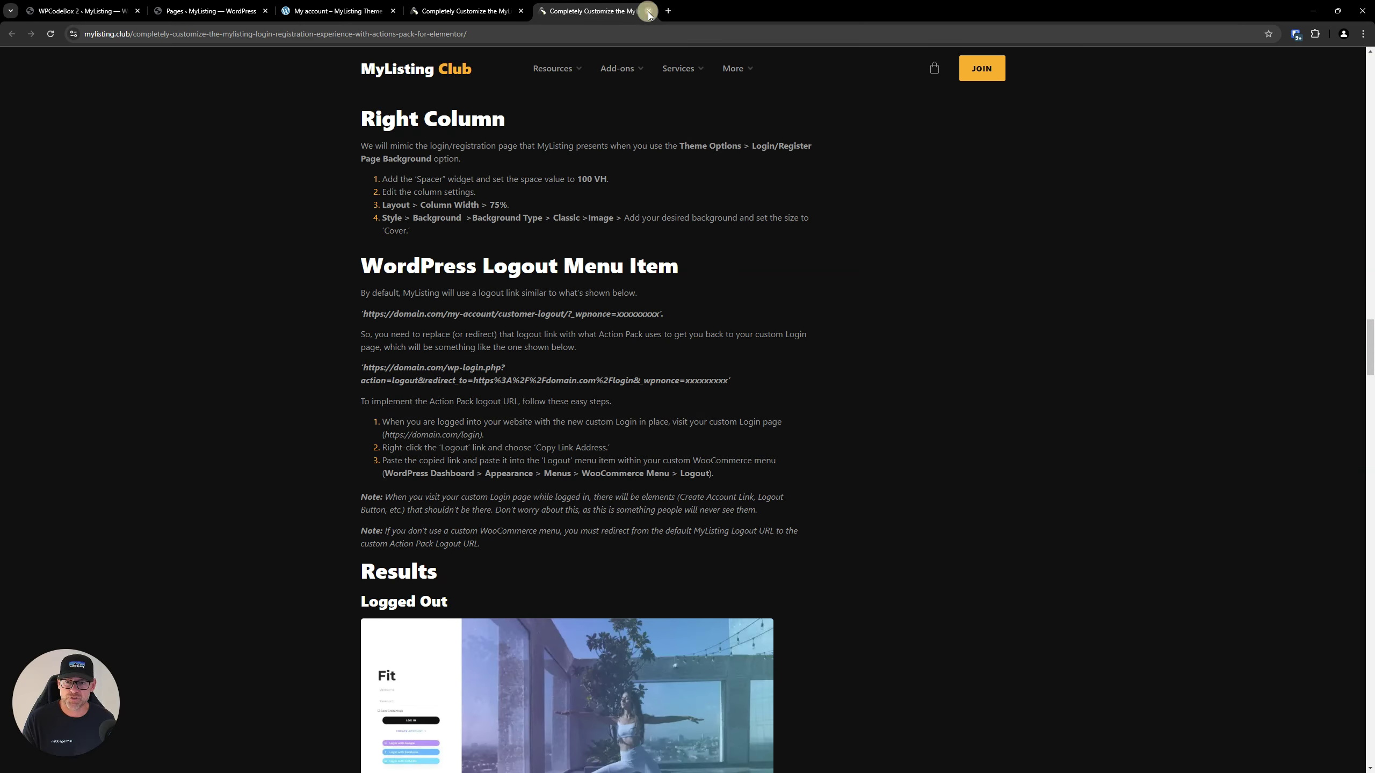
pyautogui.click(648, 11)
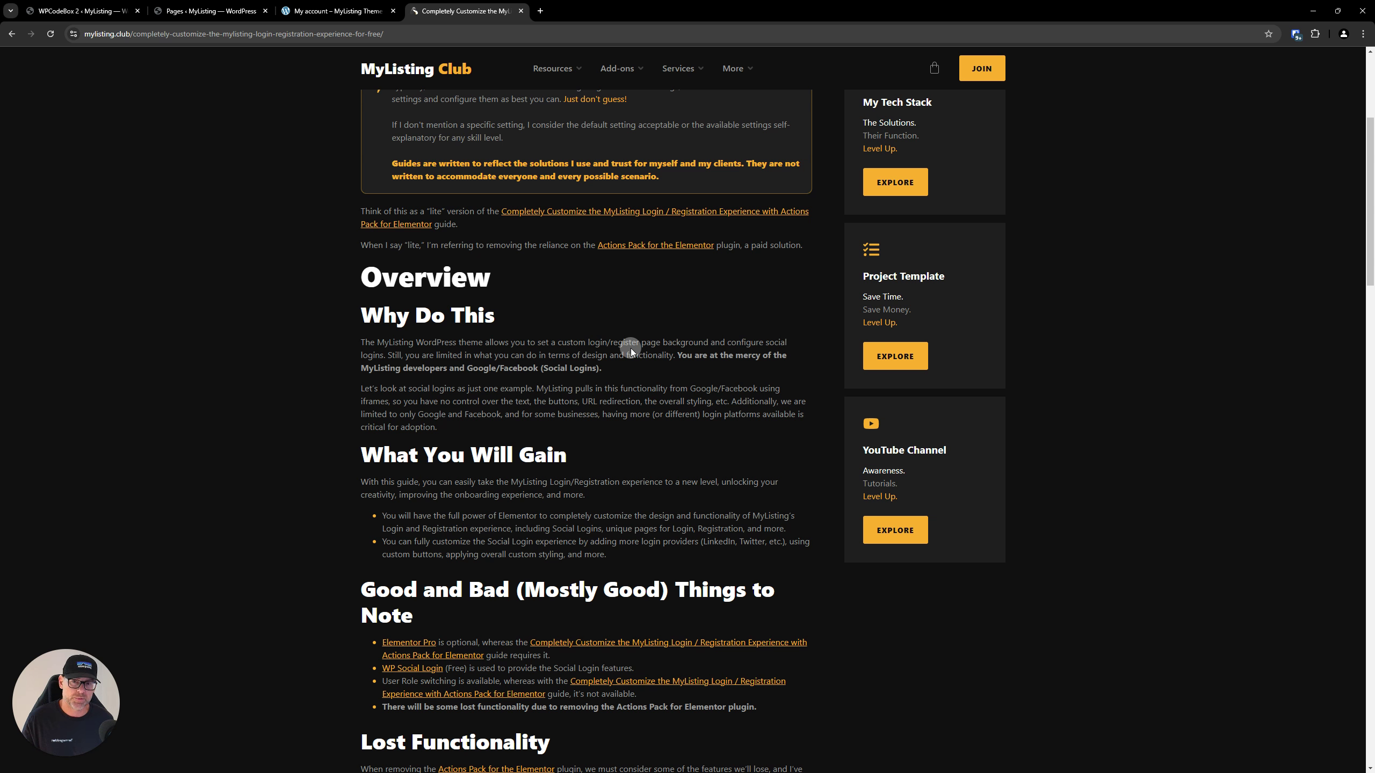
pyautogui.scroll(-4, 684, 423)
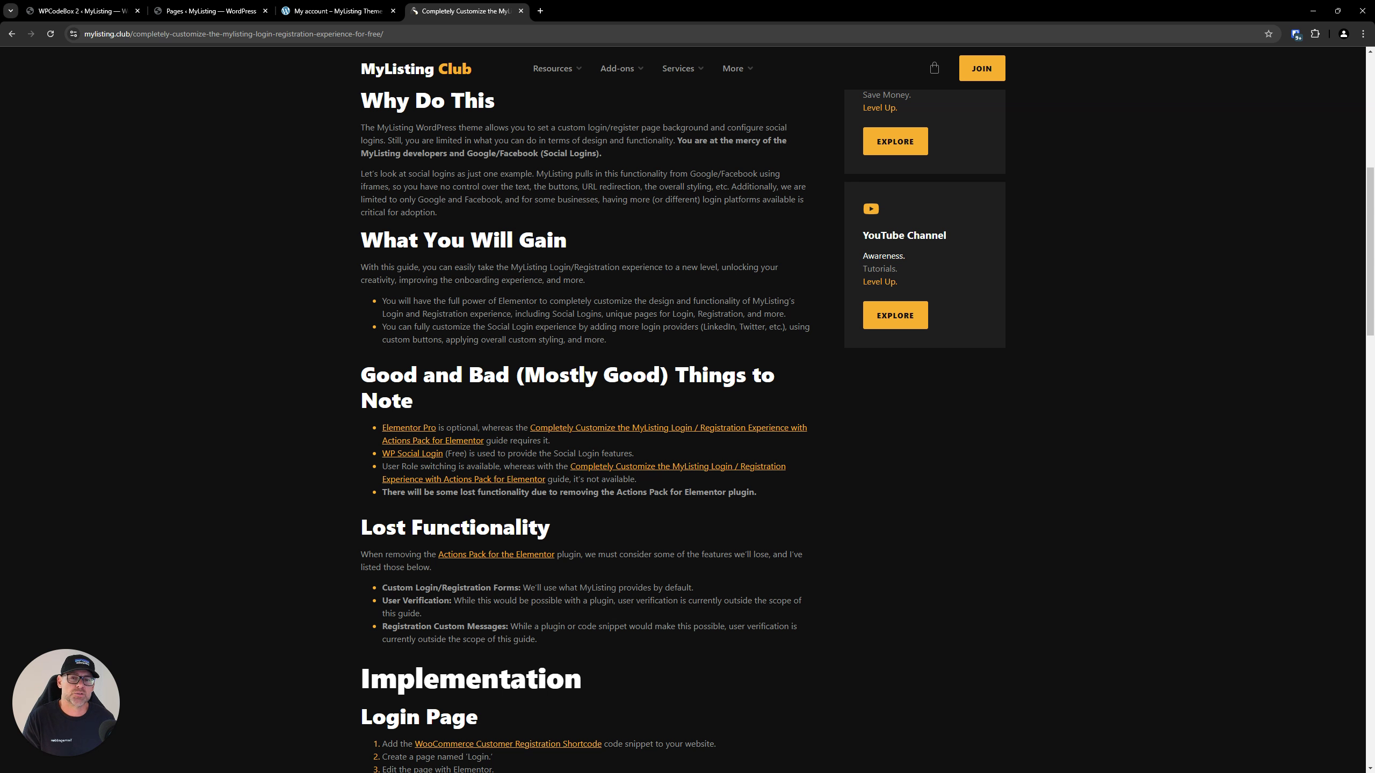
# - Inspect the markup of the Google sign-in button on the MyListing demo's account page, and close the inspector
pyautogui.click(320, 11)
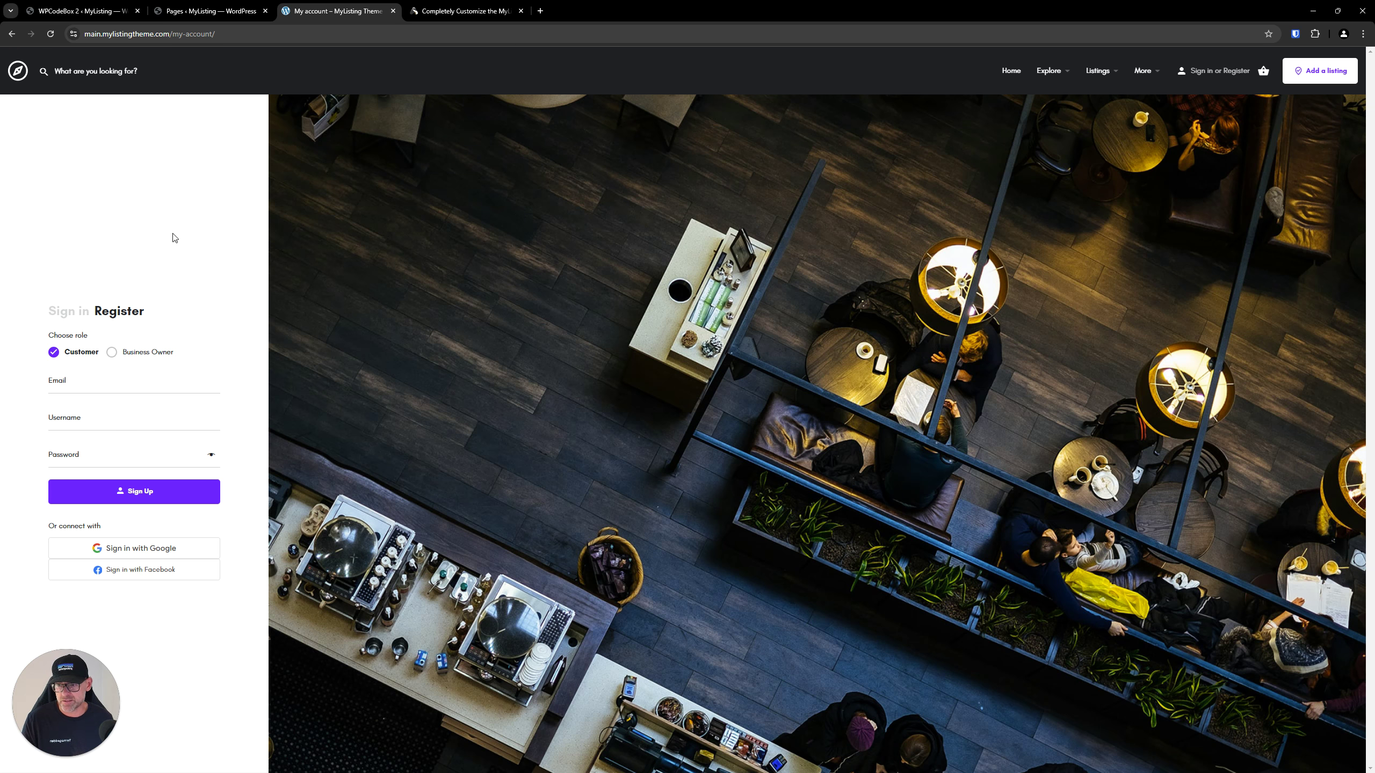
pyautogui.rightClick(103, 563)
pyautogui.click(141, 533)
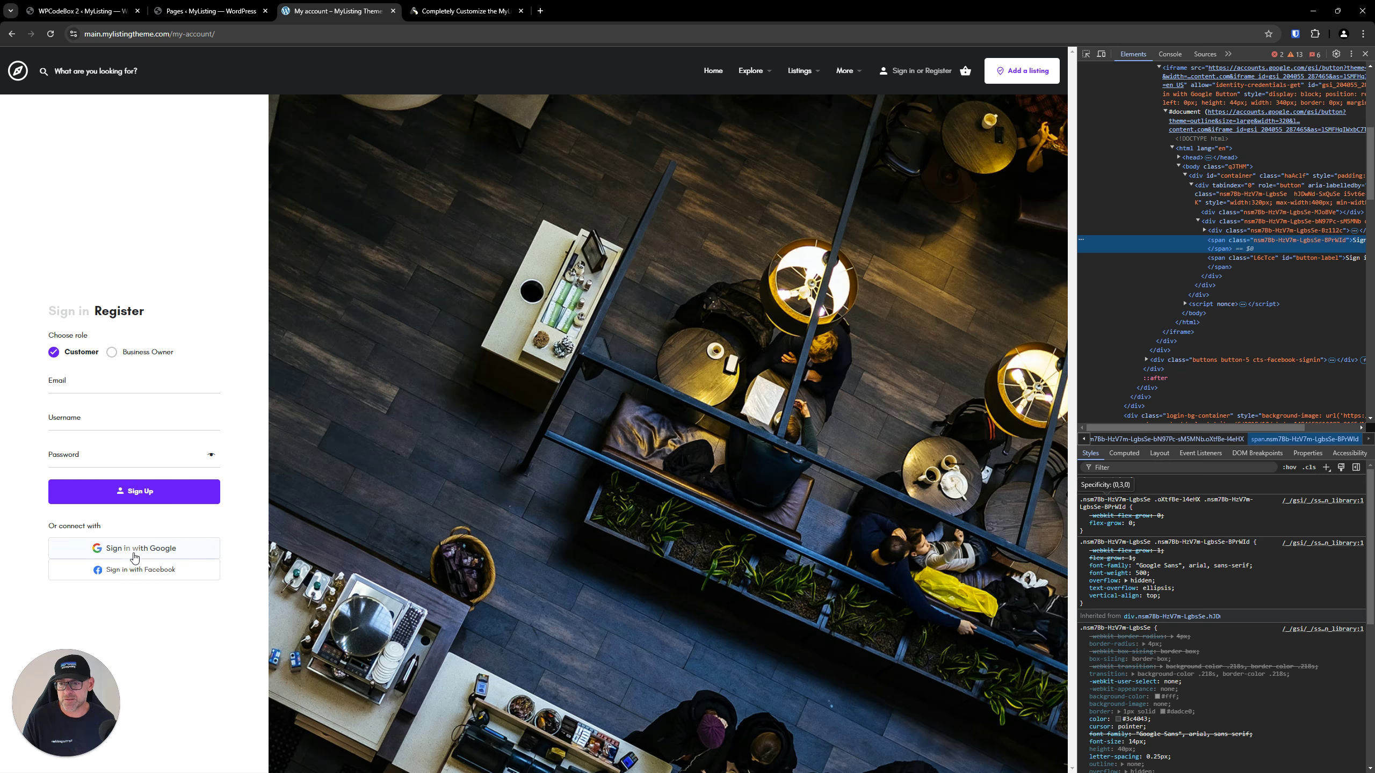
pyautogui.click(1365, 53)
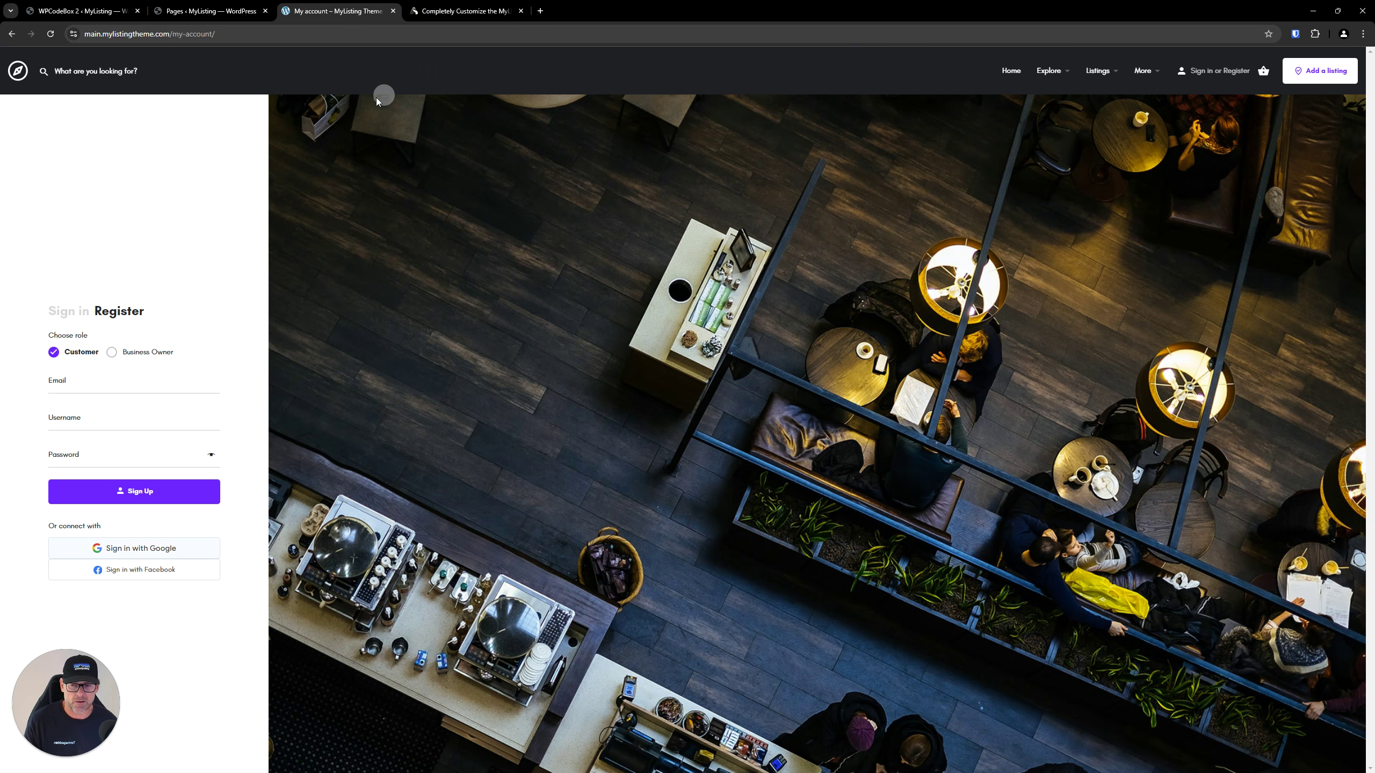
# - Read the free guide's notes, lost functionality and implementation instructions for the login page, registration page and redirects
pyautogui.click(470, 9)
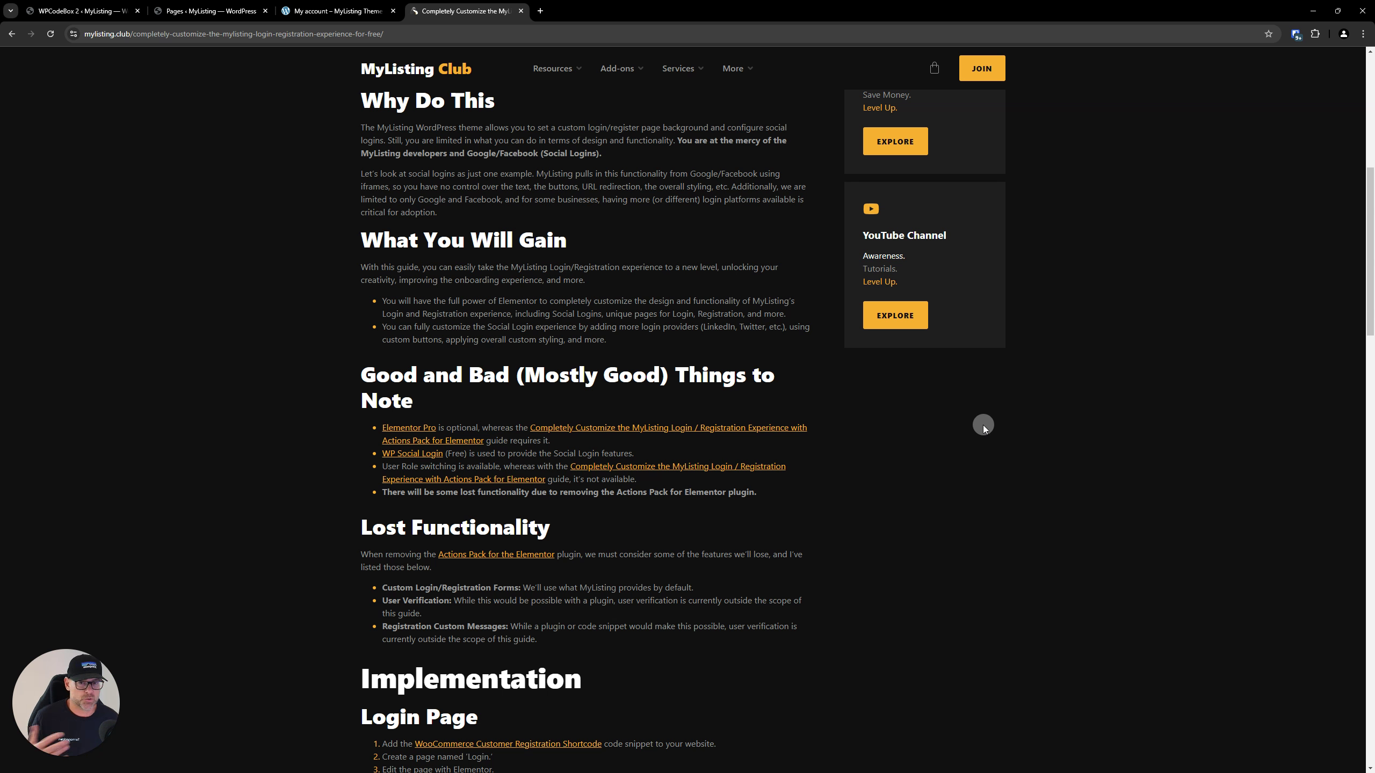
pyautogui.scroll(-3, 816, 371)
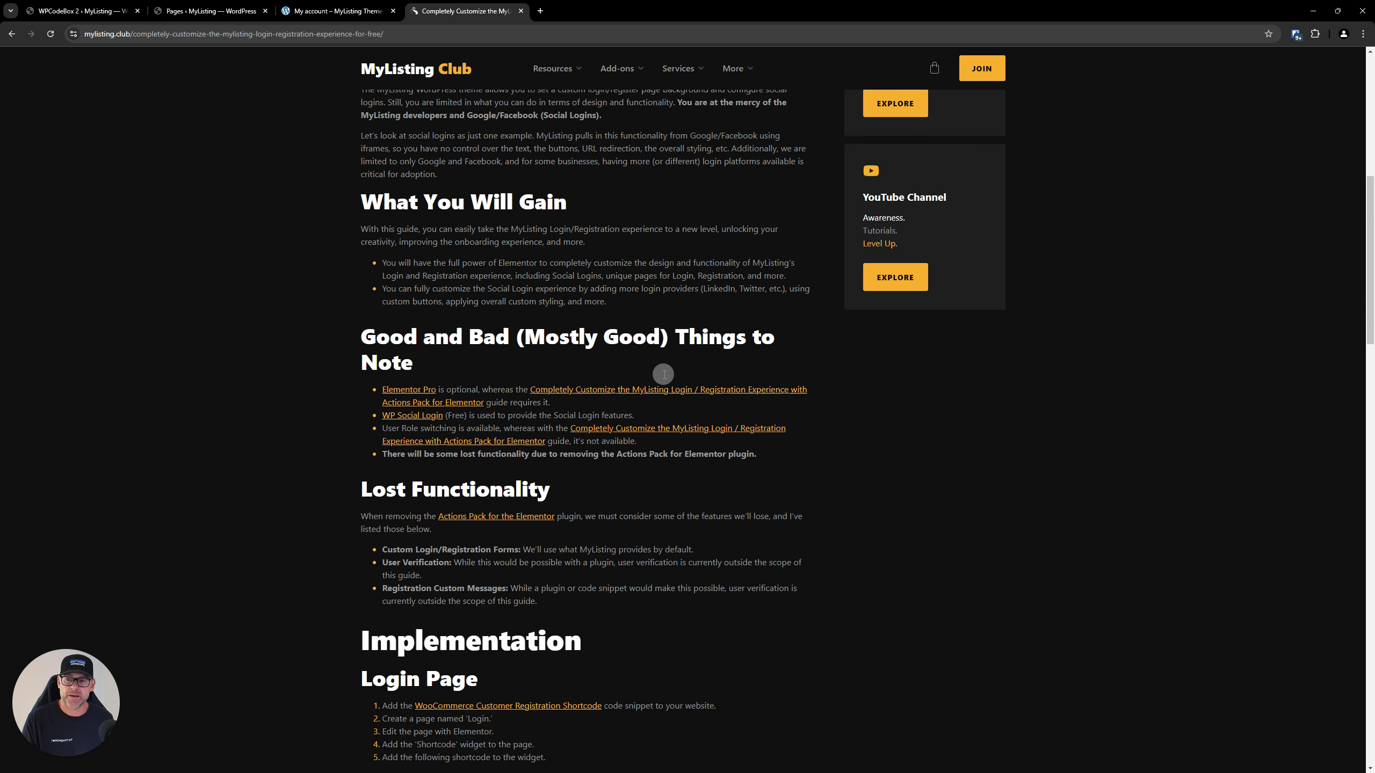
pyautogui.scroll(1, 663, 374)
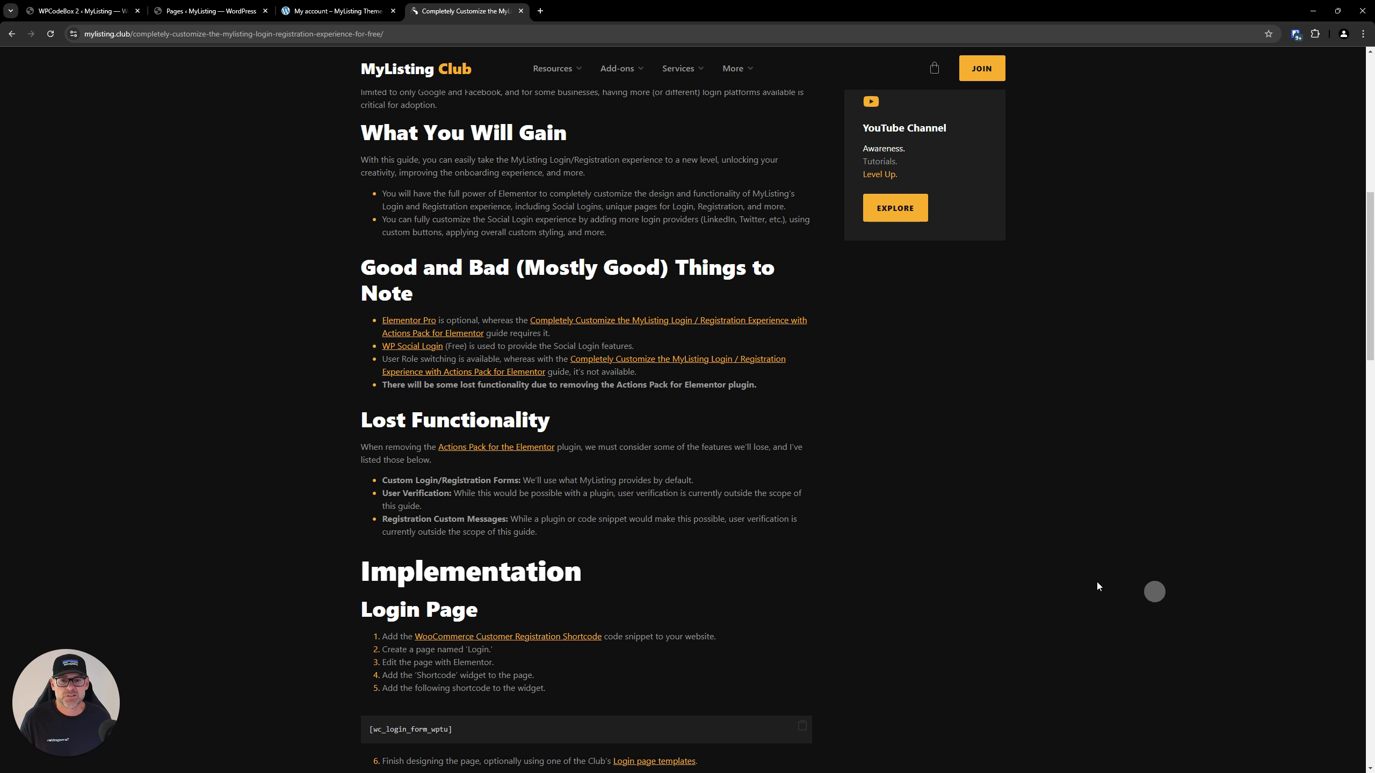
pyautogui.scroll(-3, 1135, 454)
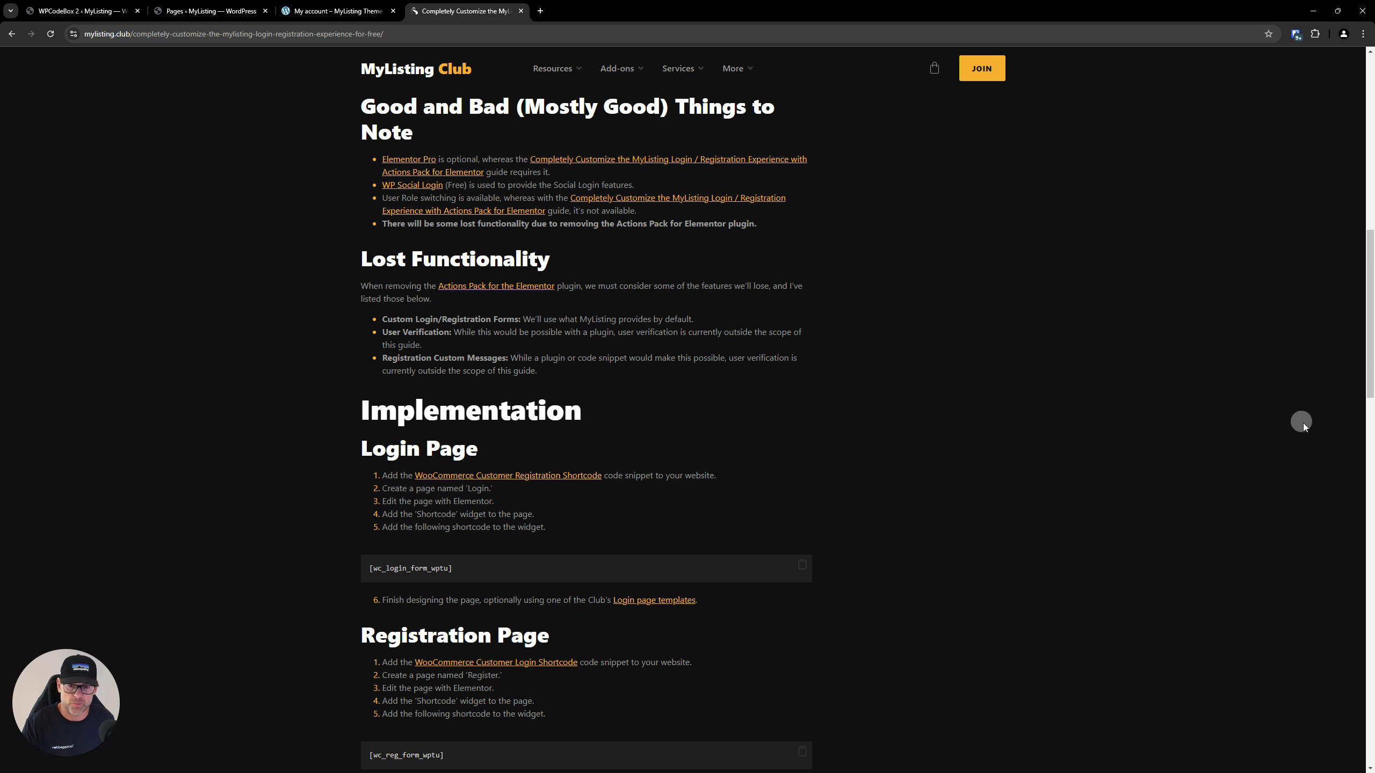
pyautogui.scroll(-3, 1109, 422)
pyautogui.scroll(2, 1109, 423)
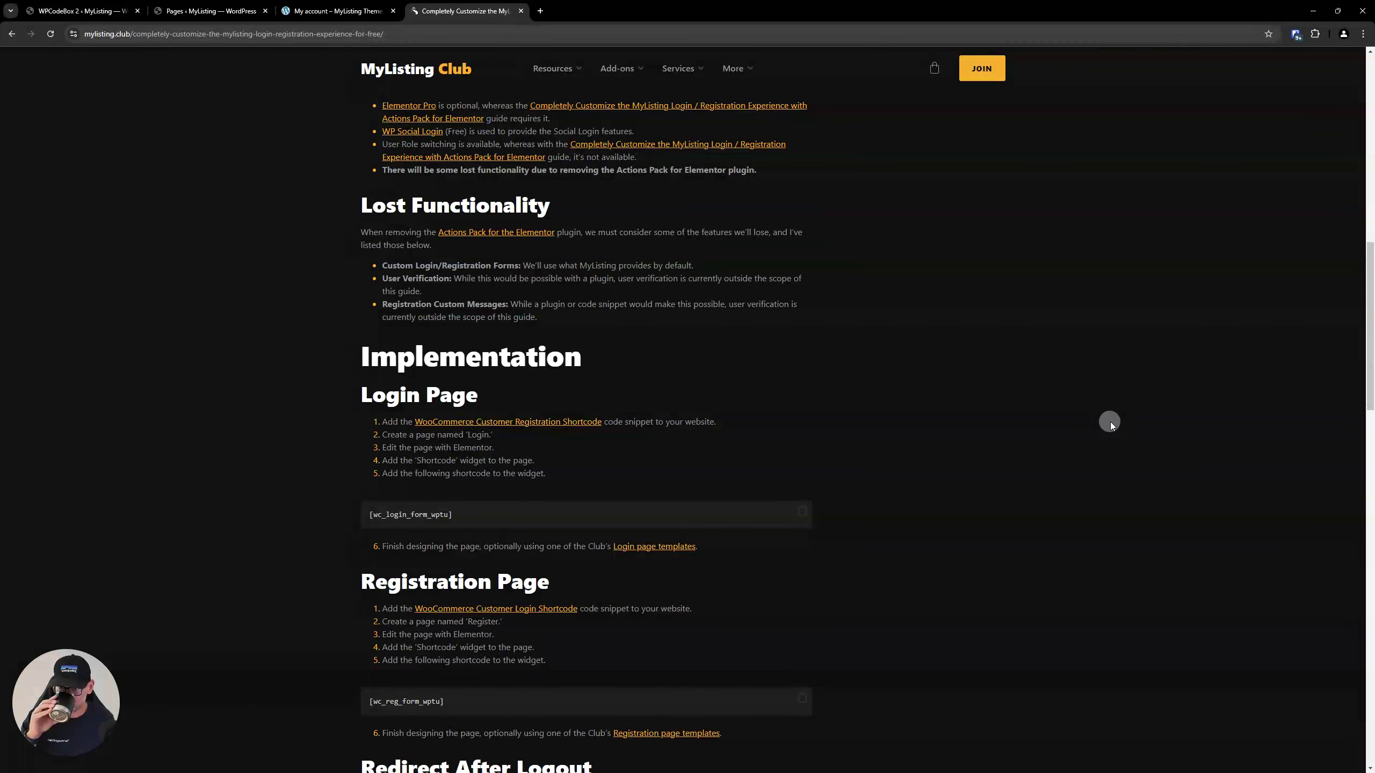
pyautogui.scroll(-1, 1121, 426)
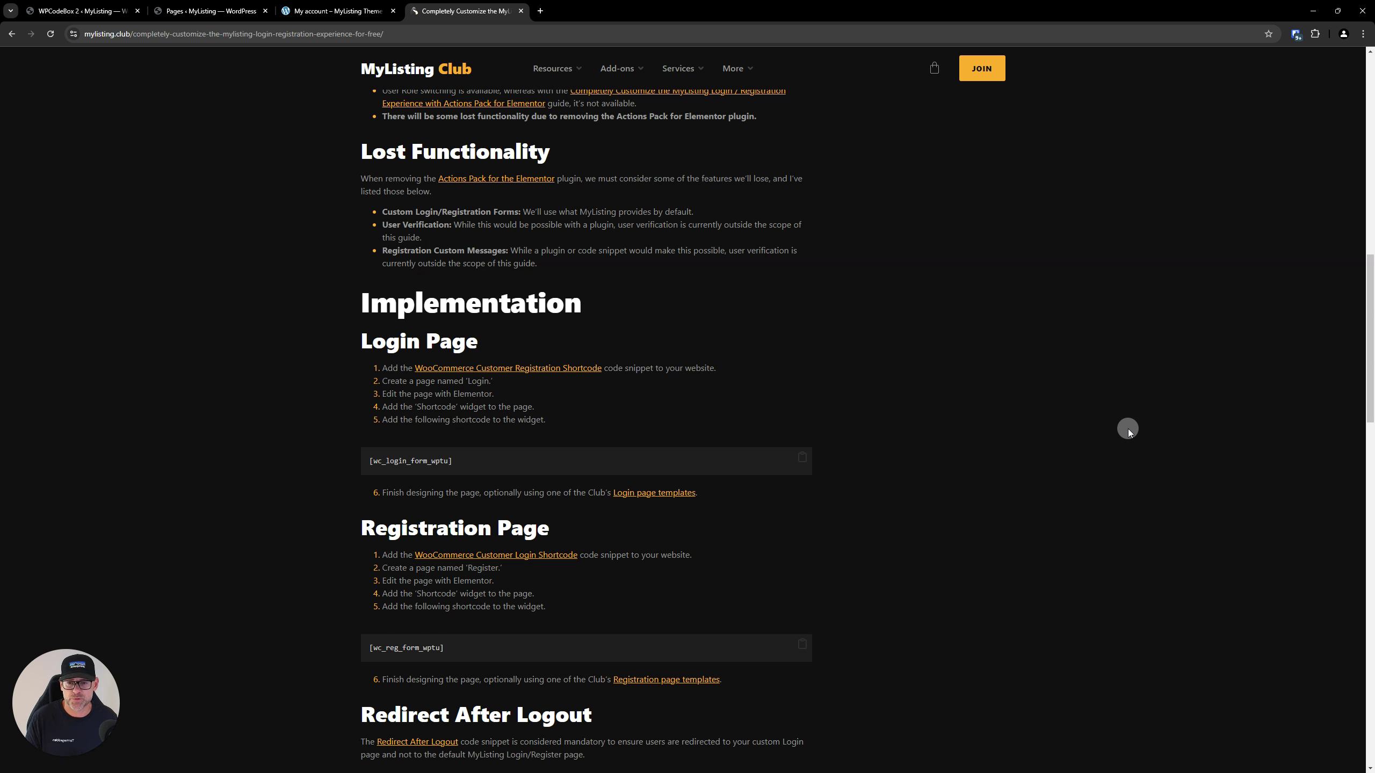
pyautogui.scroll(-1, 1122, 428)
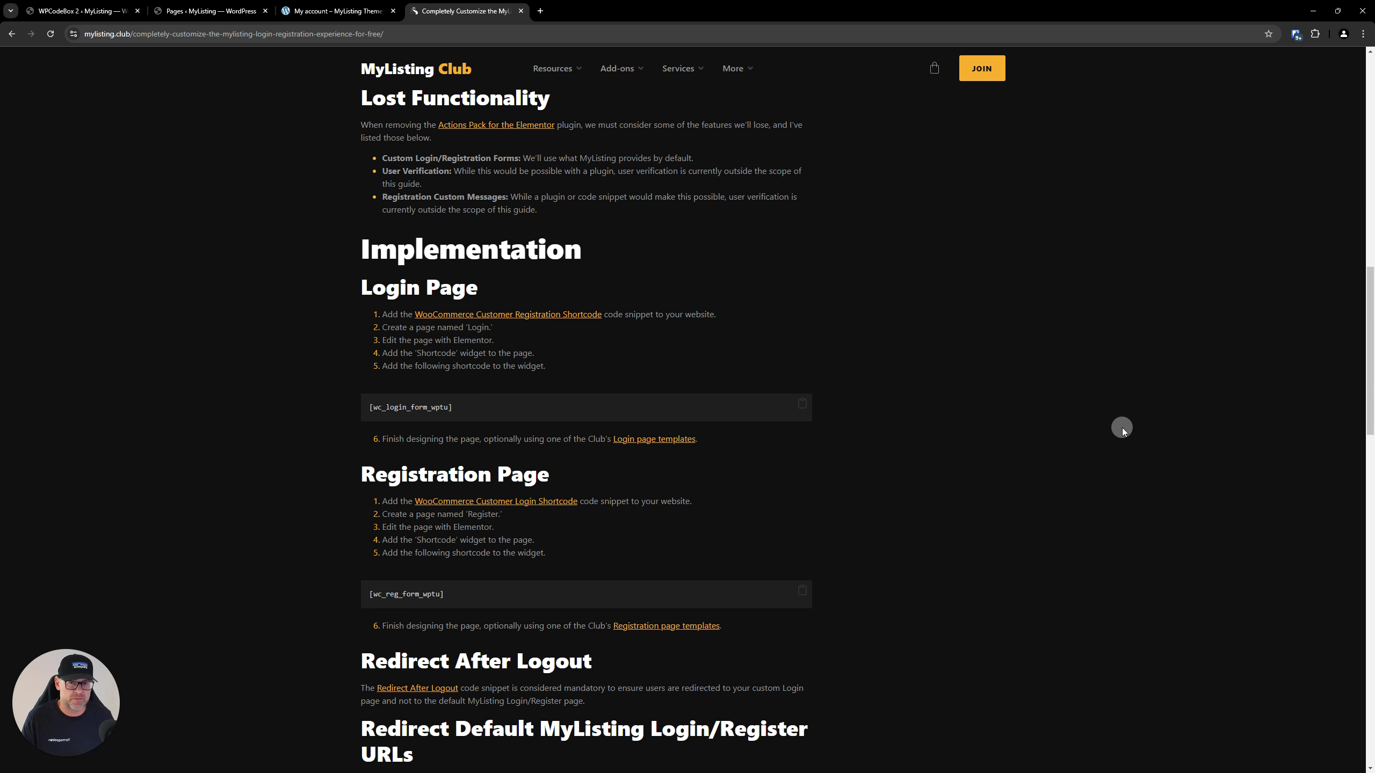
pyautogui.scroll(-2, 1121, 428)
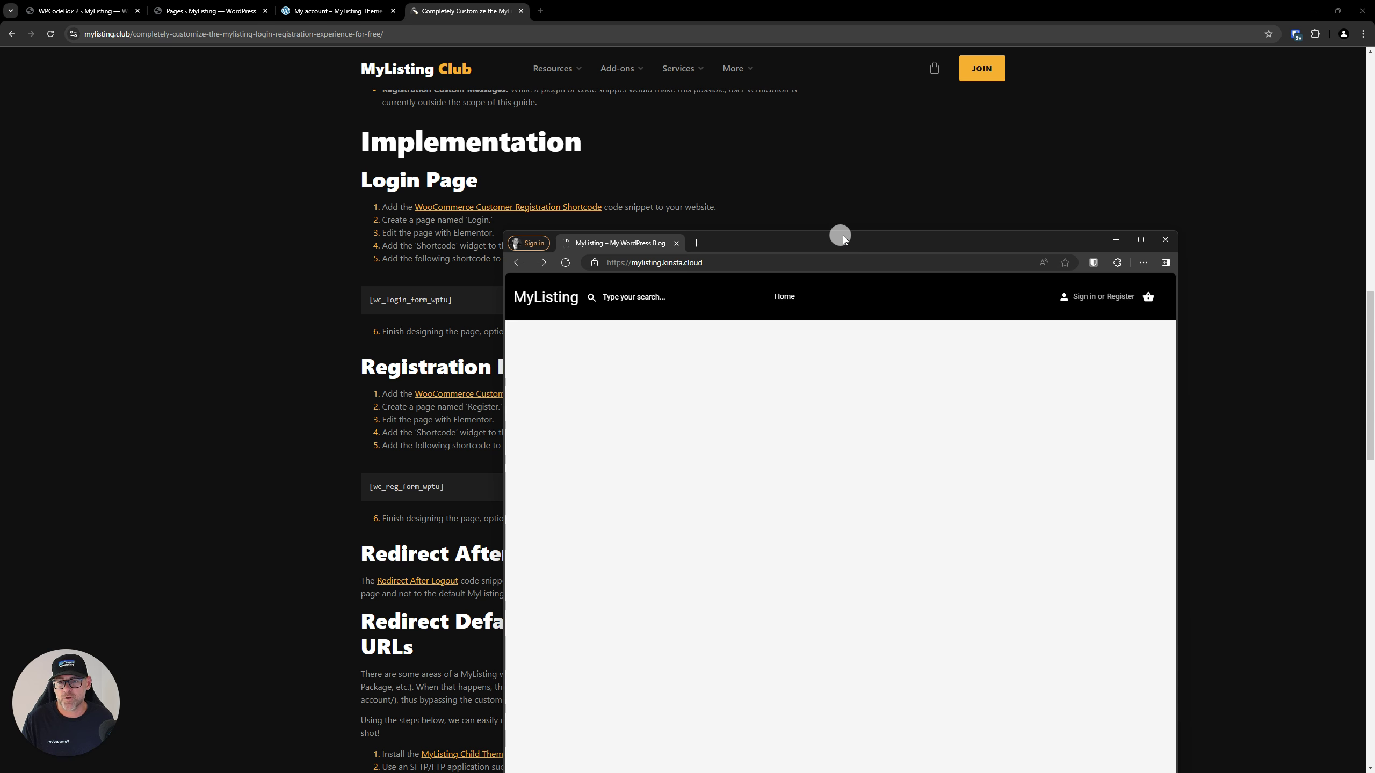
# - In the separate logged-out browser window, view the site's default Sign in and Register forms, and move the window away
pyautogui.doubleClick(859, 237)
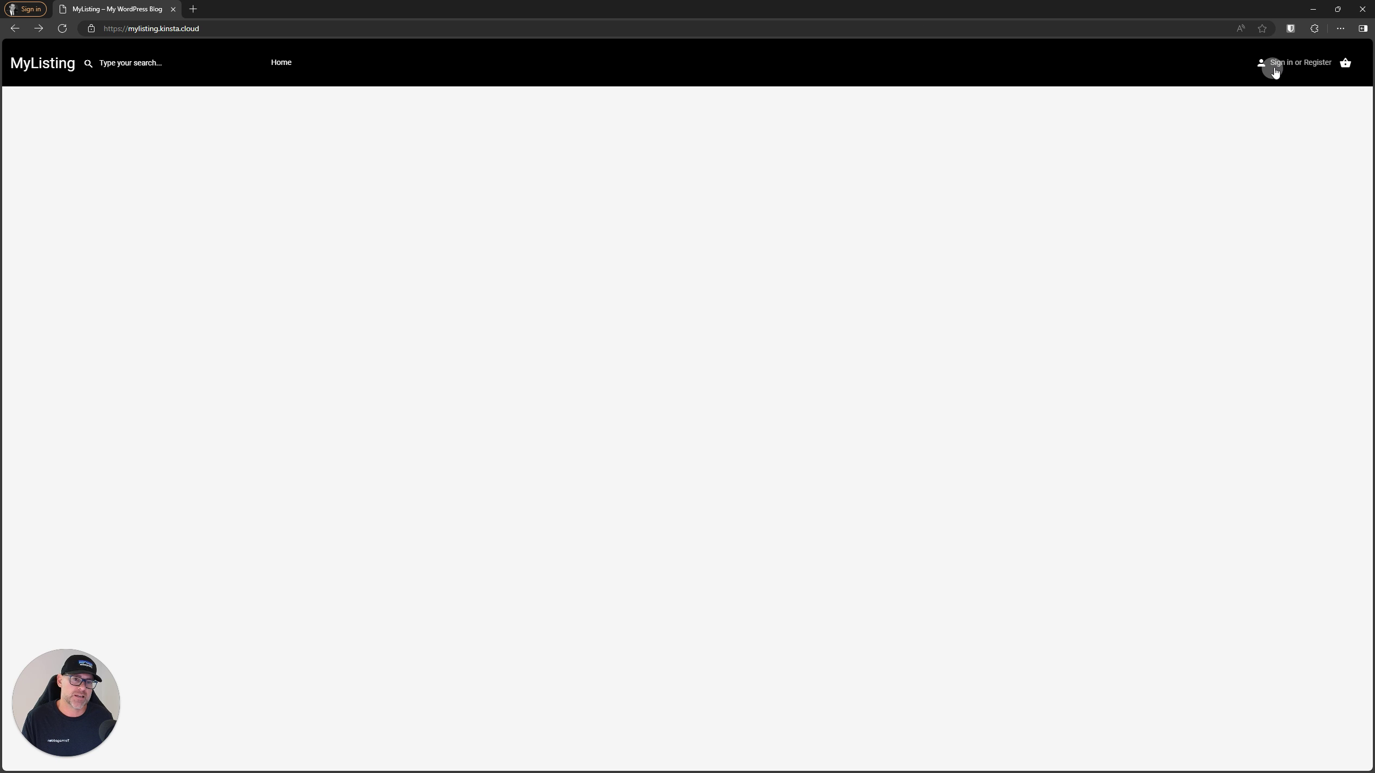
pyautogui.click(1316, 64)
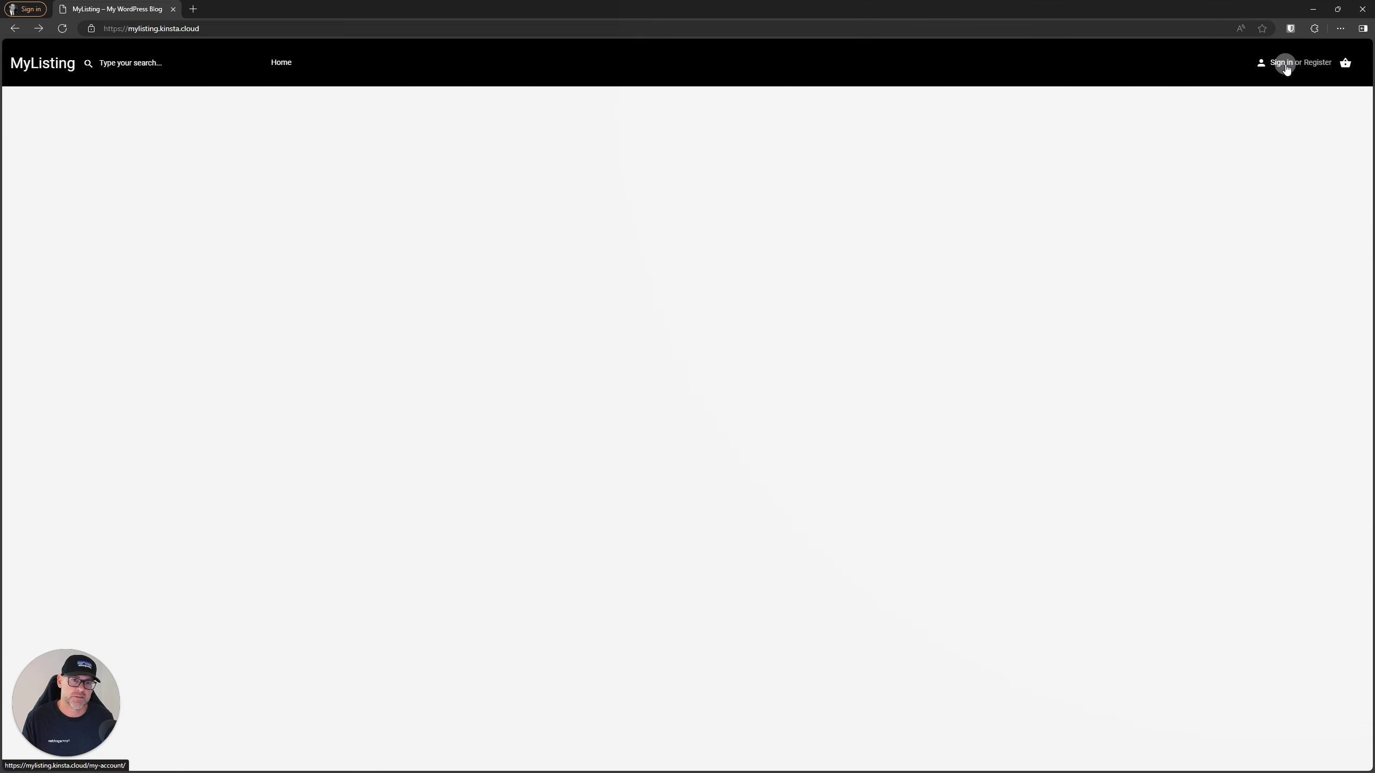
pyautogui.click(1282, 63)
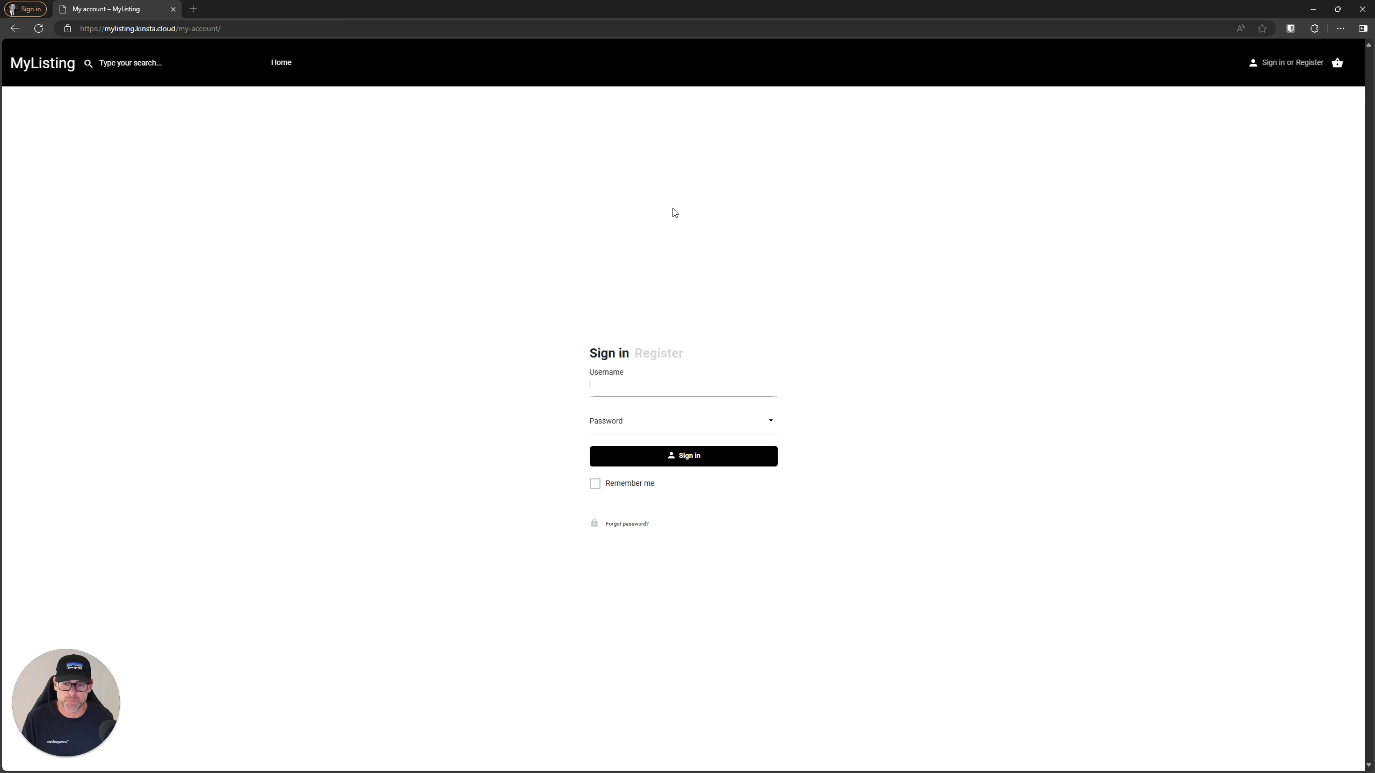
pyautogui.click(658, 353)
pyautogui.click(606, 376)
pyautogui.click(655, 352)
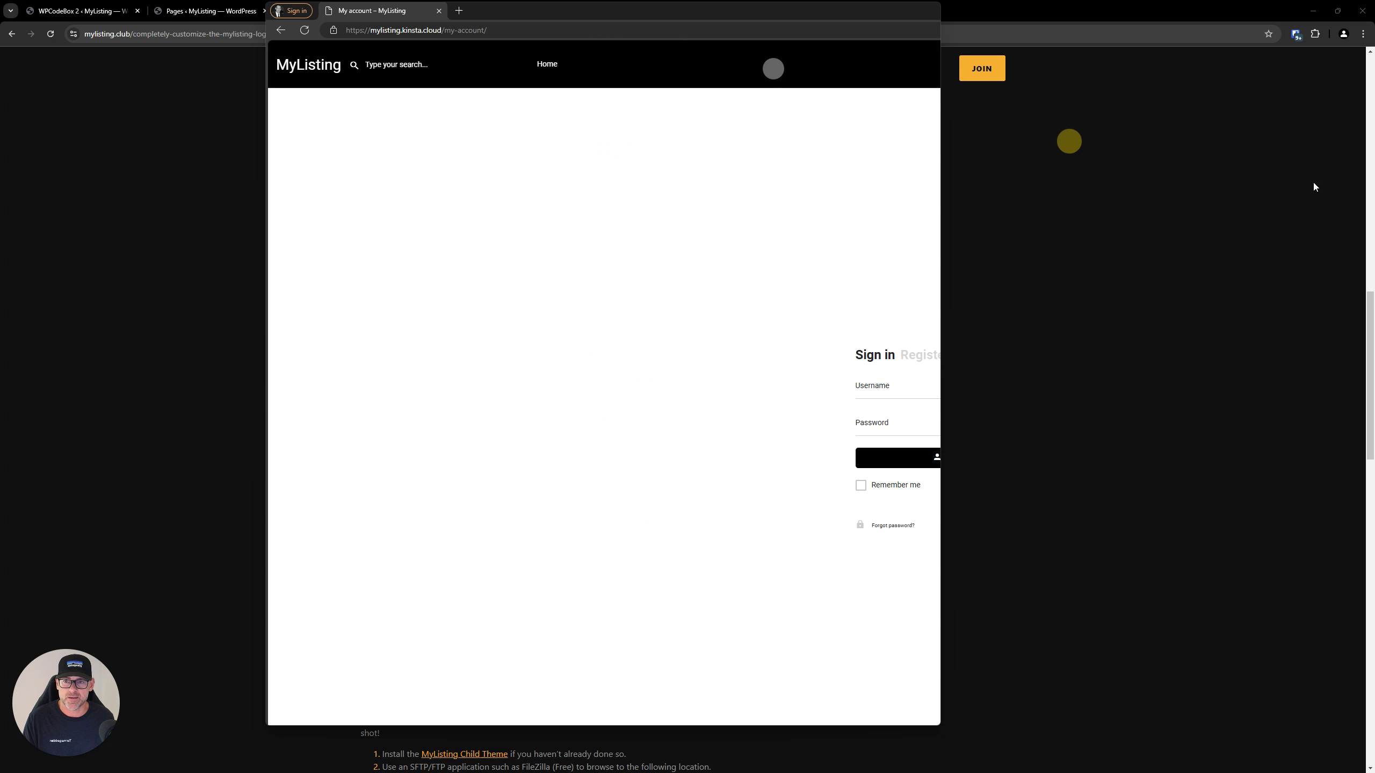
pyautogui.click(1069, 142)
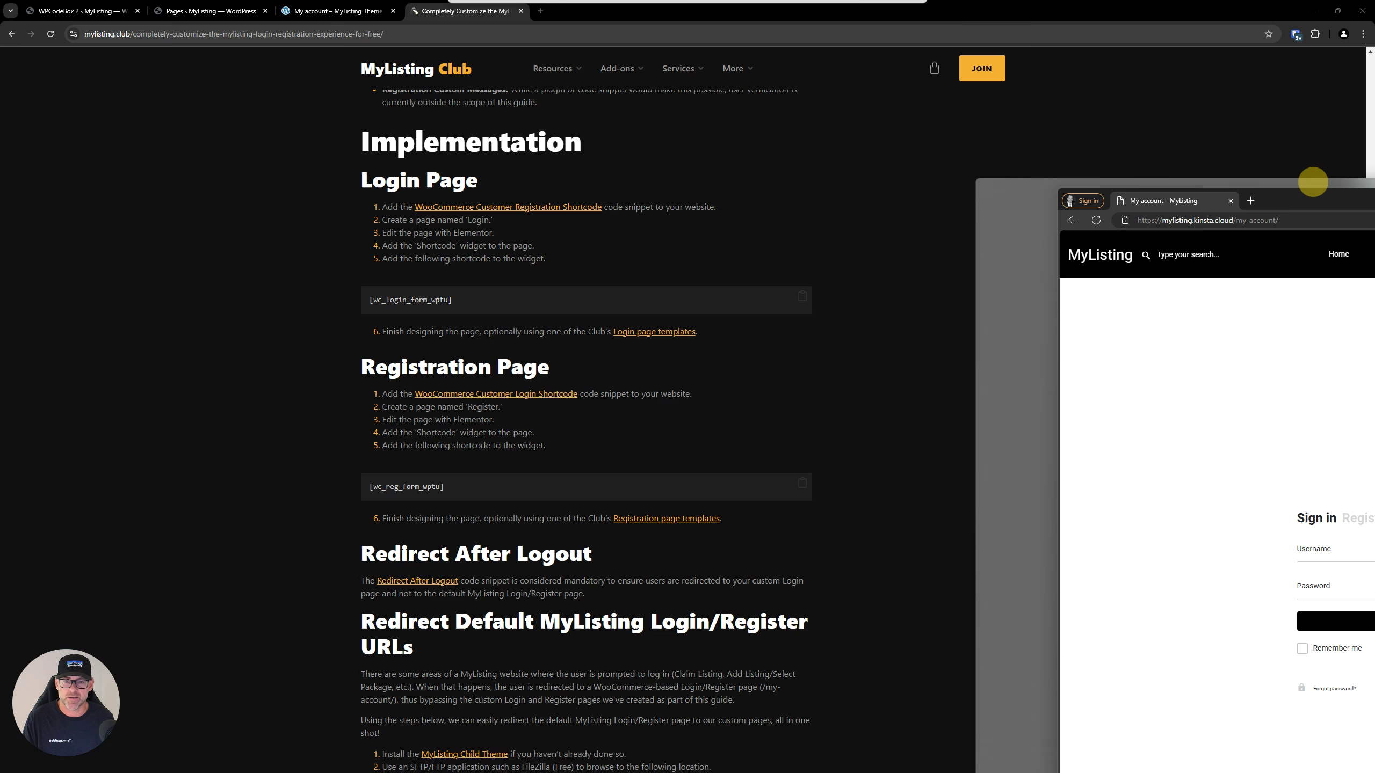
pyautogui.click(1362, 318)
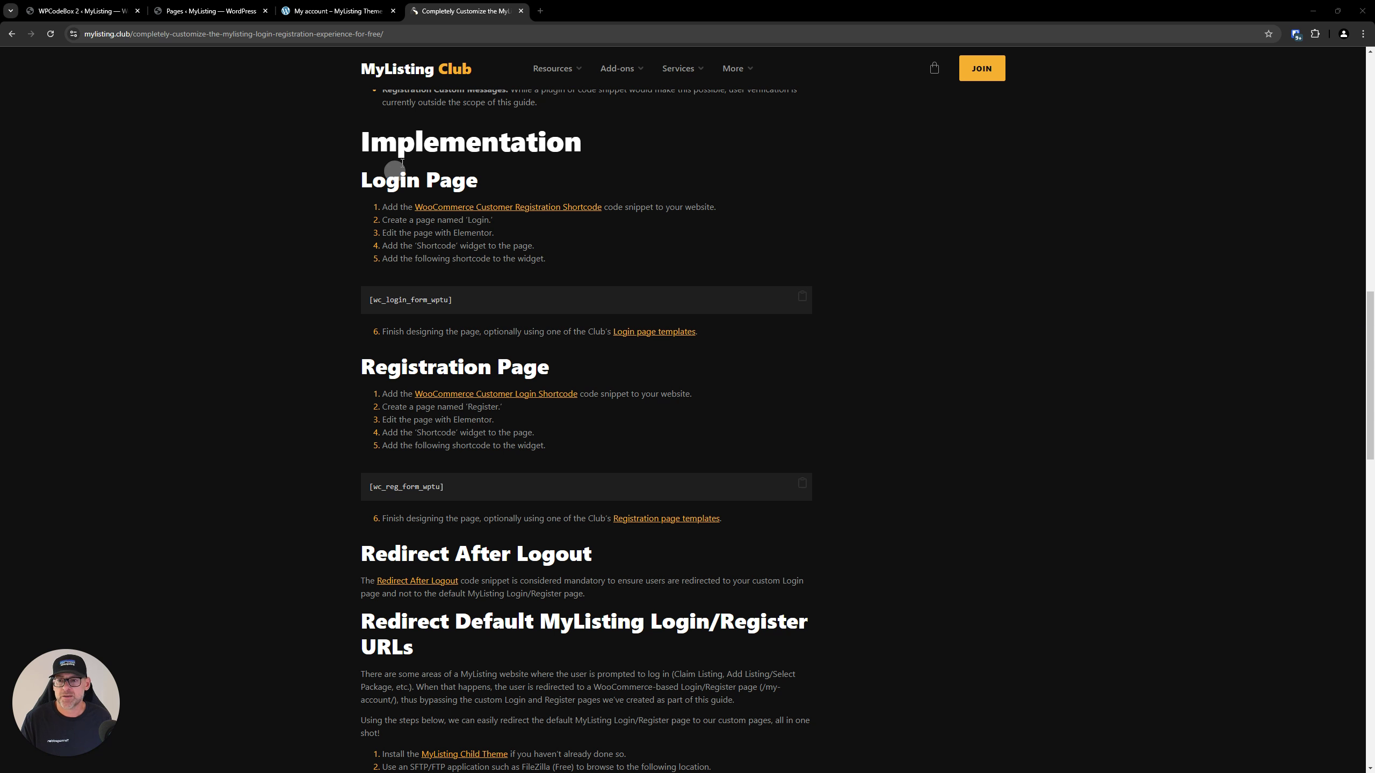
# - Enable the "Woo - Customer Login Shortcode" snippet in WPCodeBox 2
pyautogui.click(112, 8)
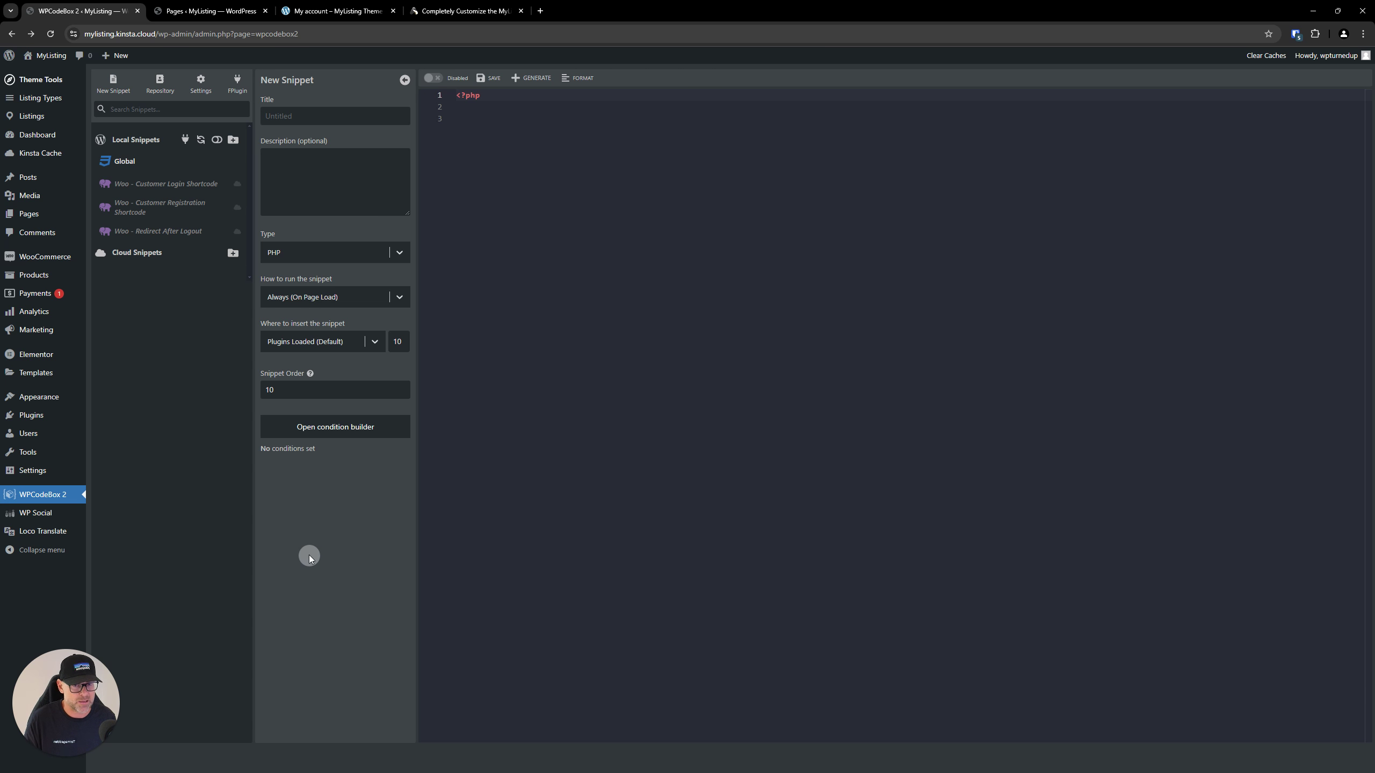
pyautogui.click(138, 184)
pyautogui.click(432, 78)
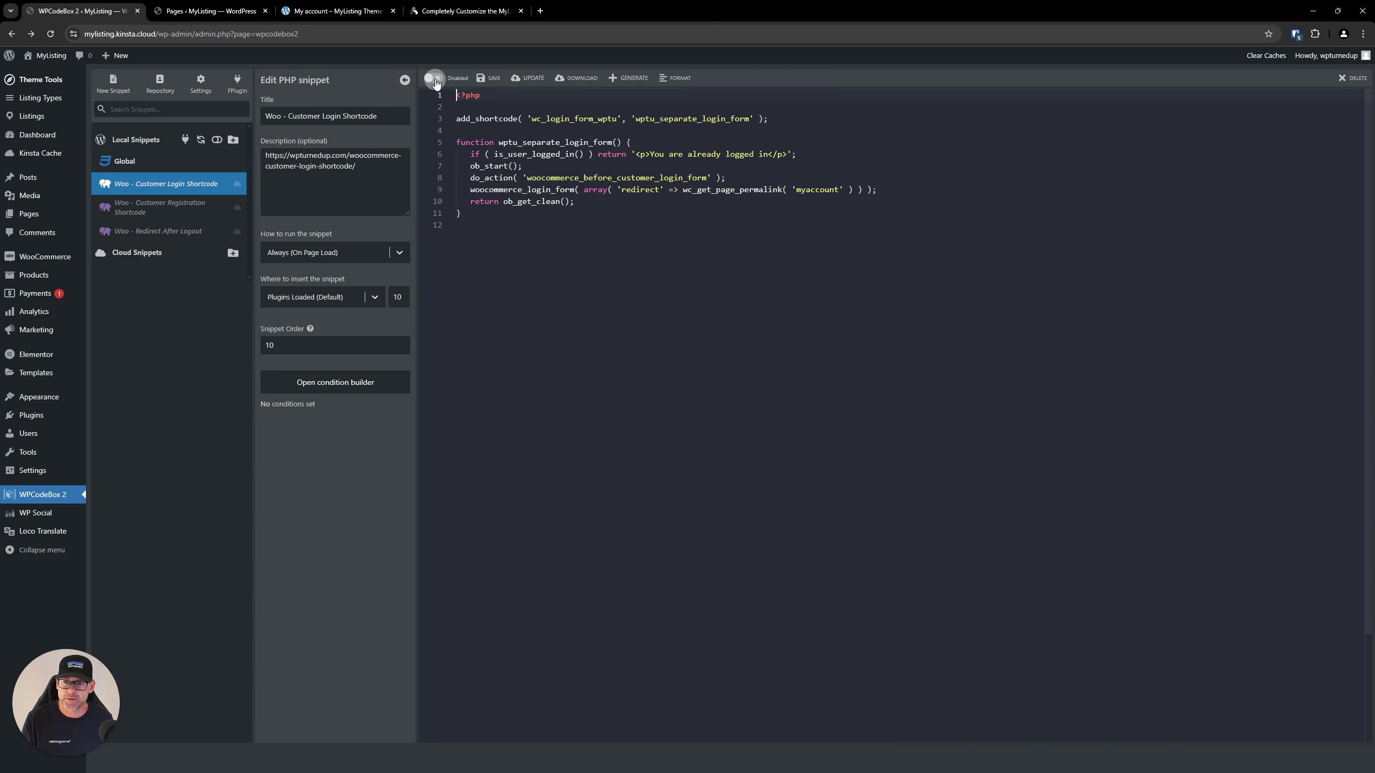
# - Copy the [wc_login_form_wptu] shortcode from the guide and open the Login page for editing with Elementor in a new tab
pyautogui.click(509, 7)
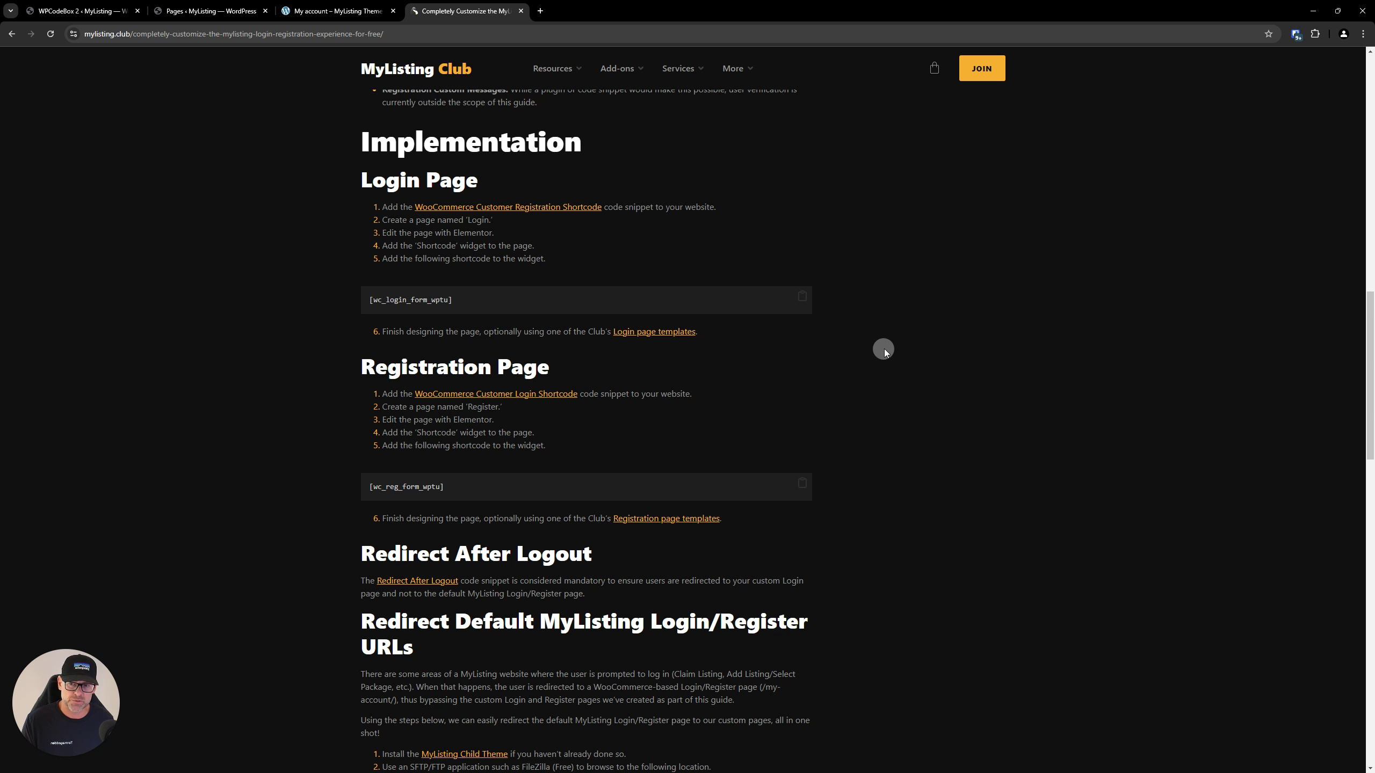
pyautogui.click(801, 296)
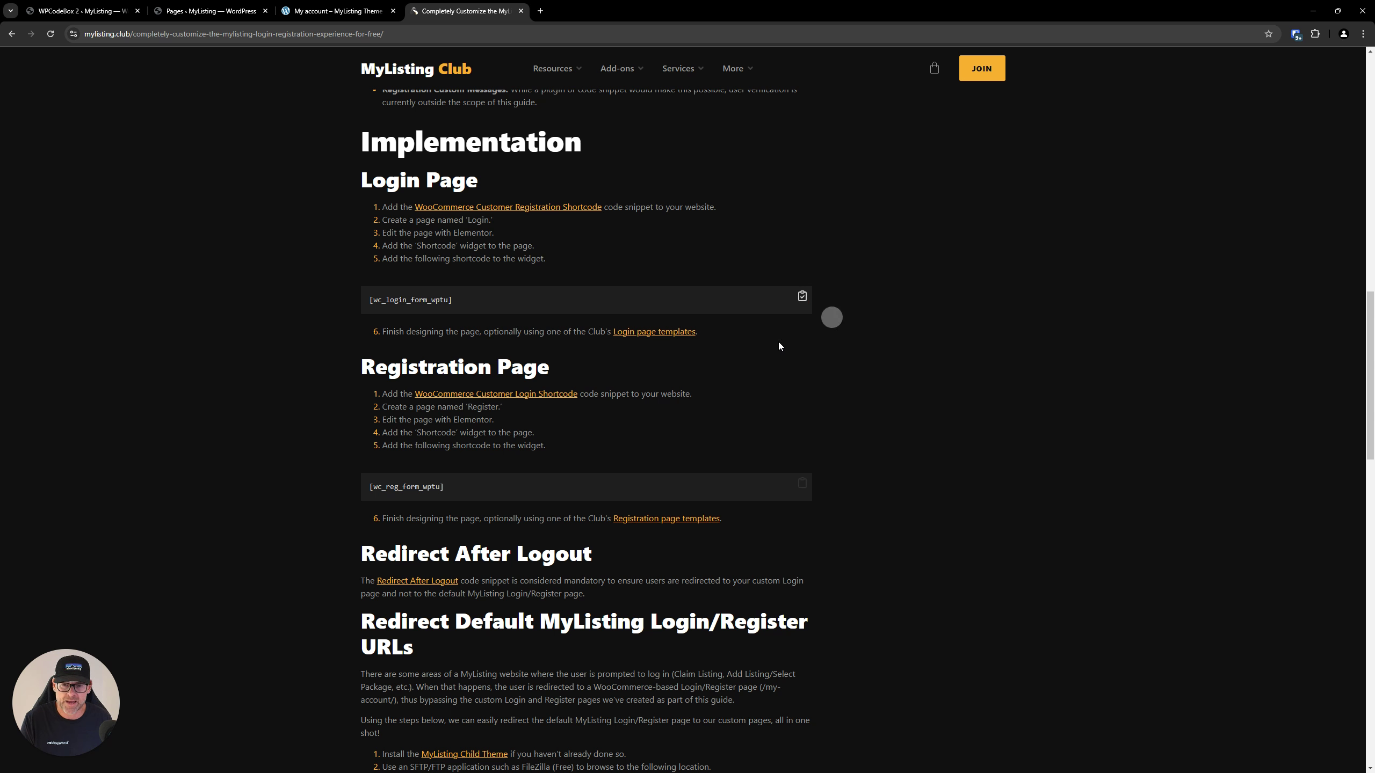
pyautogui.click(197, 12)
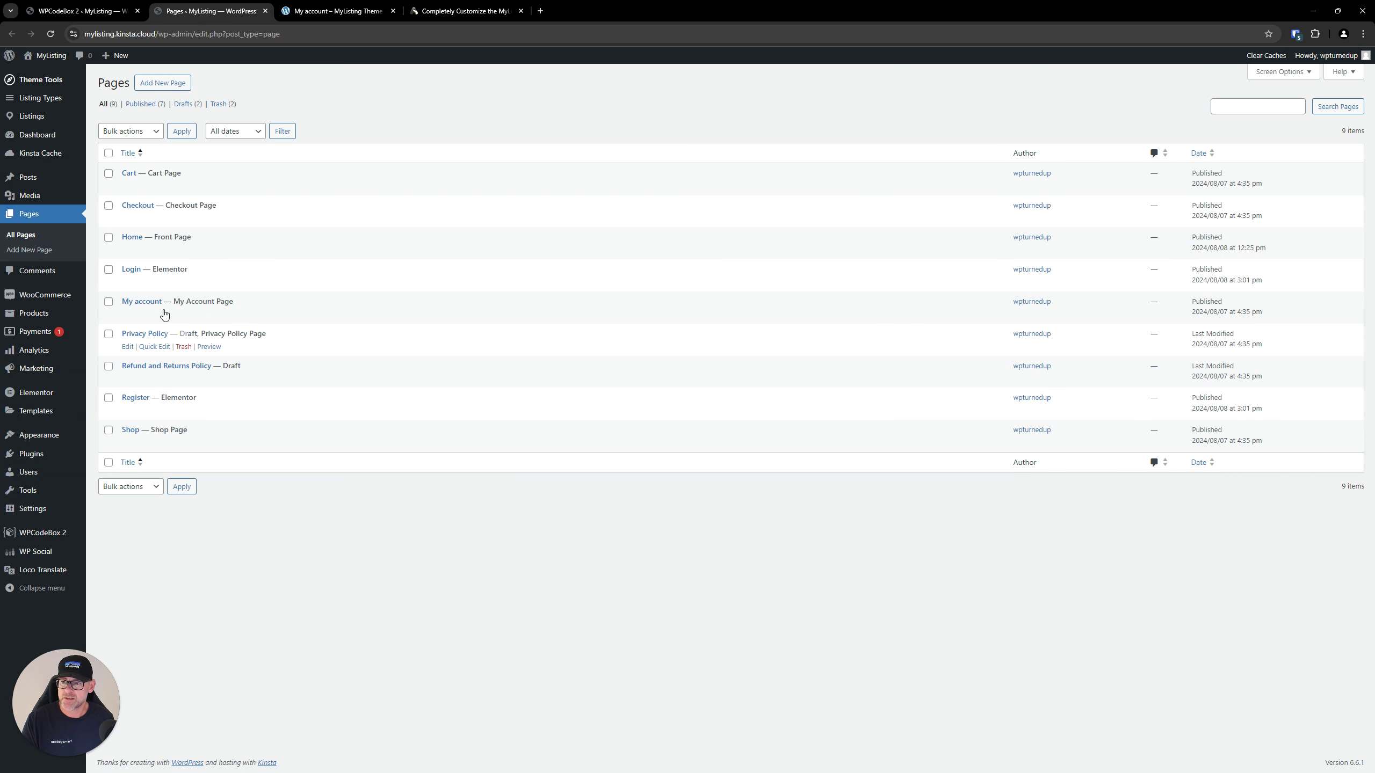
pyautogui.rightClick(256, 281)
pyautogui.click(282, 289)
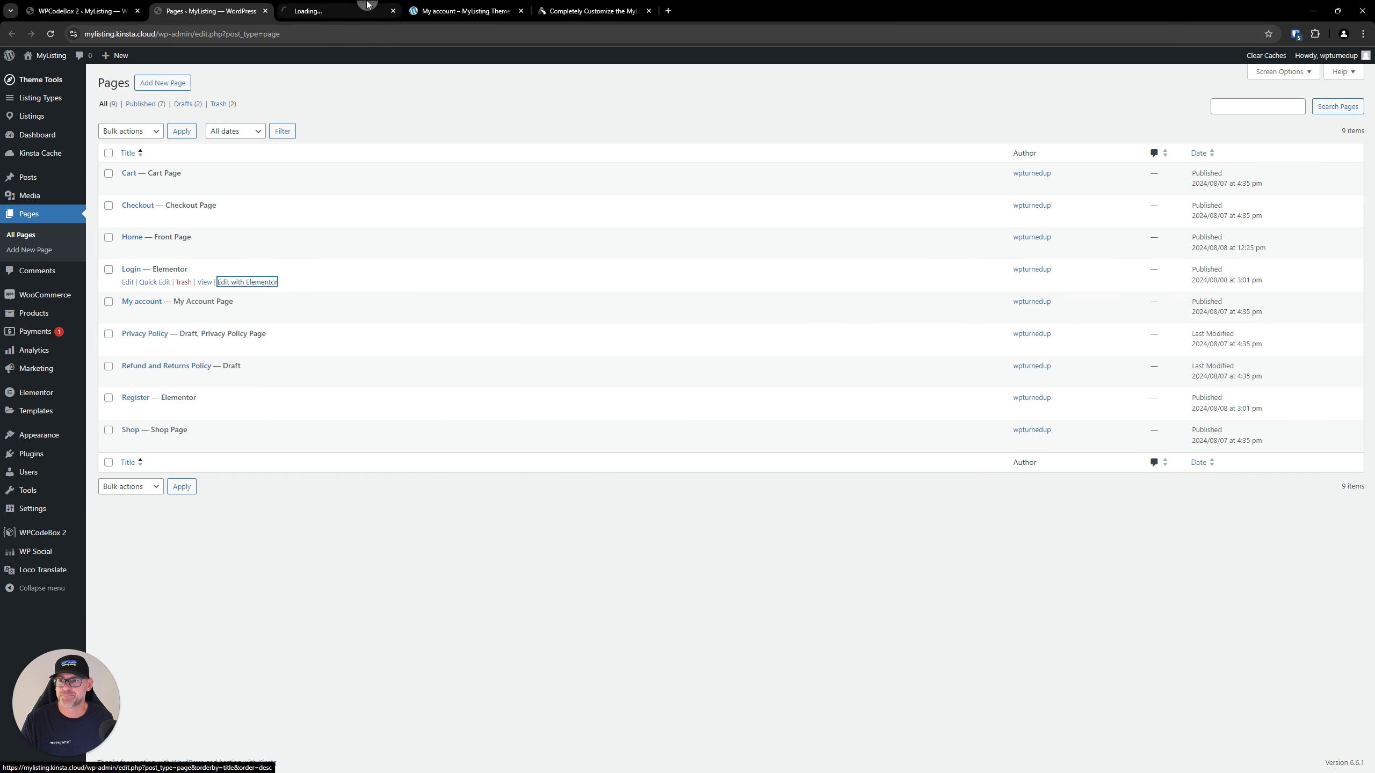
pyautogui.click(363, 11)
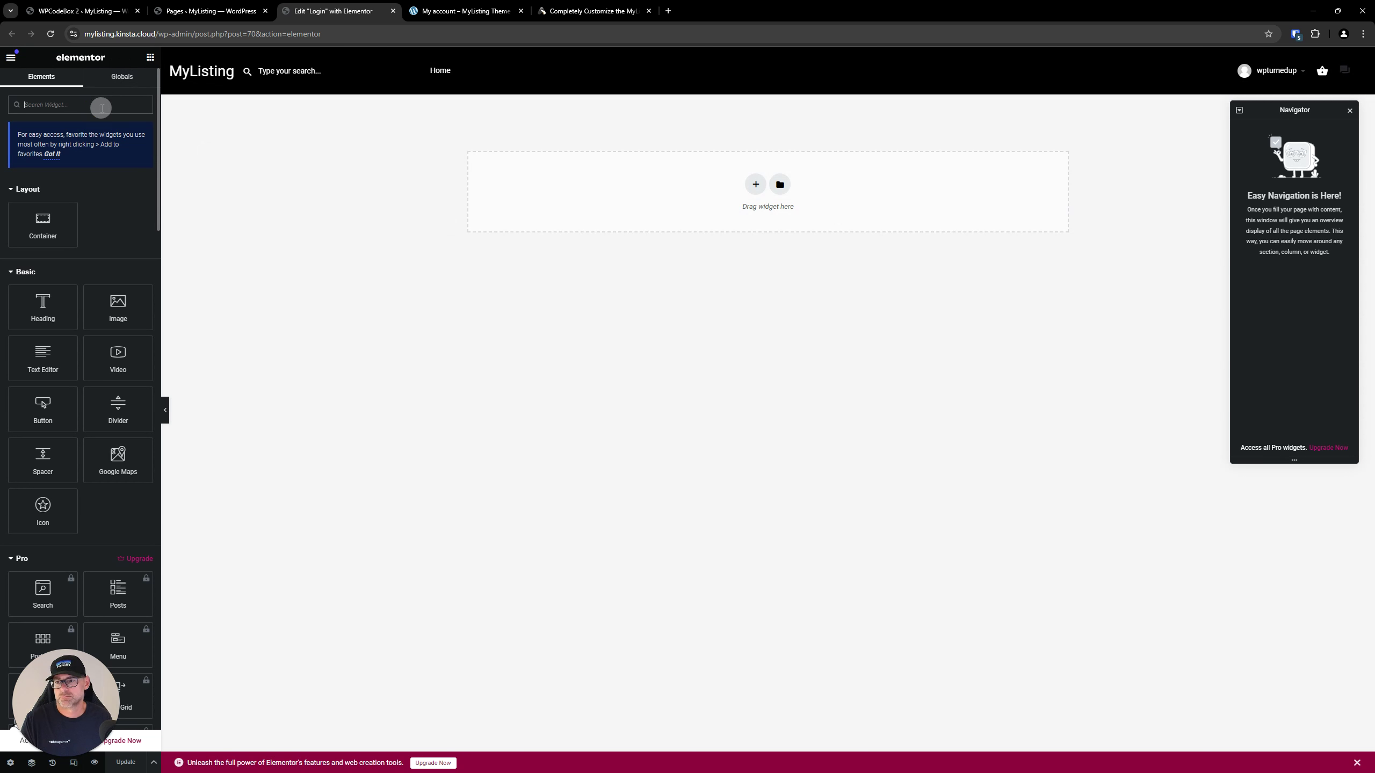
# - Add a Shortcode widget containing [wc_login_form_wptu] to the Login page, update the page, and close the Navigator
pyautogui.click(101, 106)
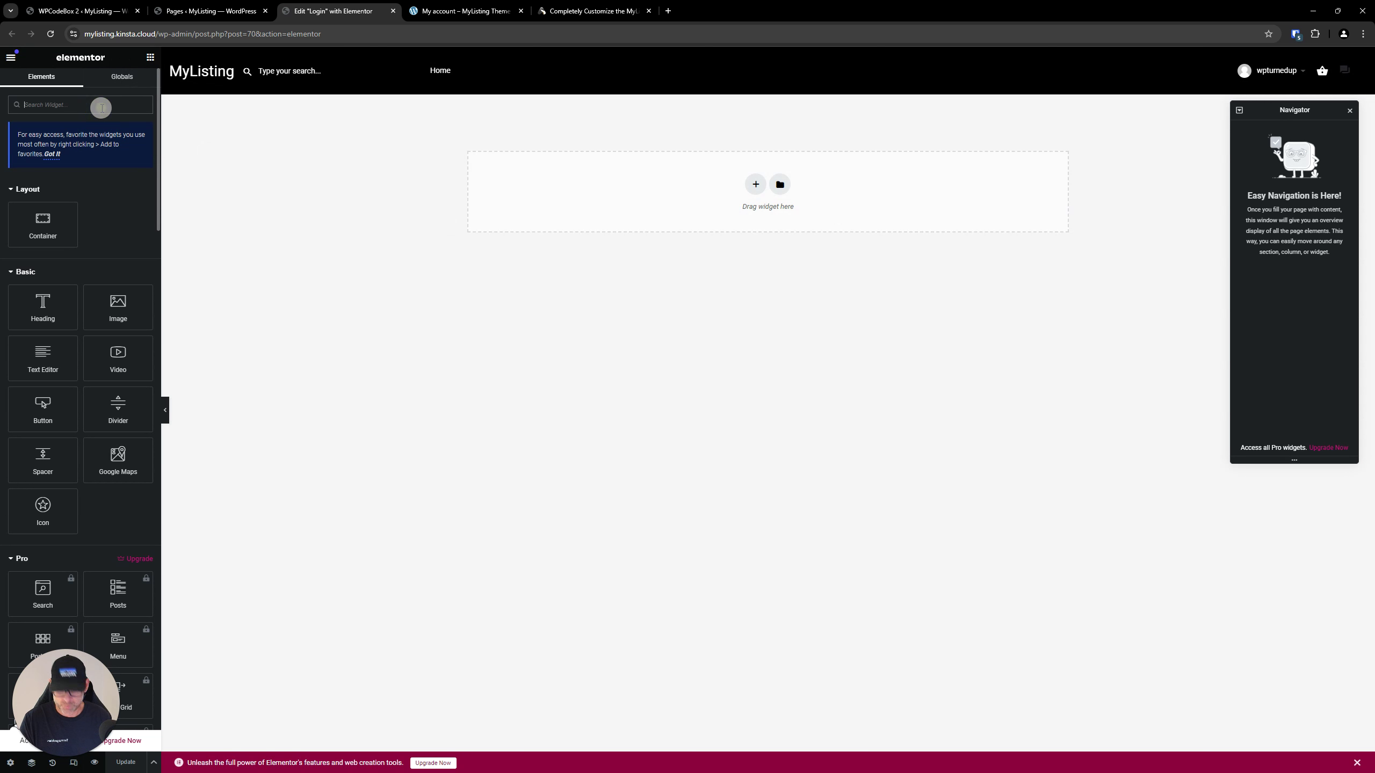
pyautogui.write('shor')
pyautogui.moveTo(44, 196); pyautogui.dragTo(573, 190)
pyautogui.click(98, 193)
pyautogui.hotkey('ctrl', 'v')
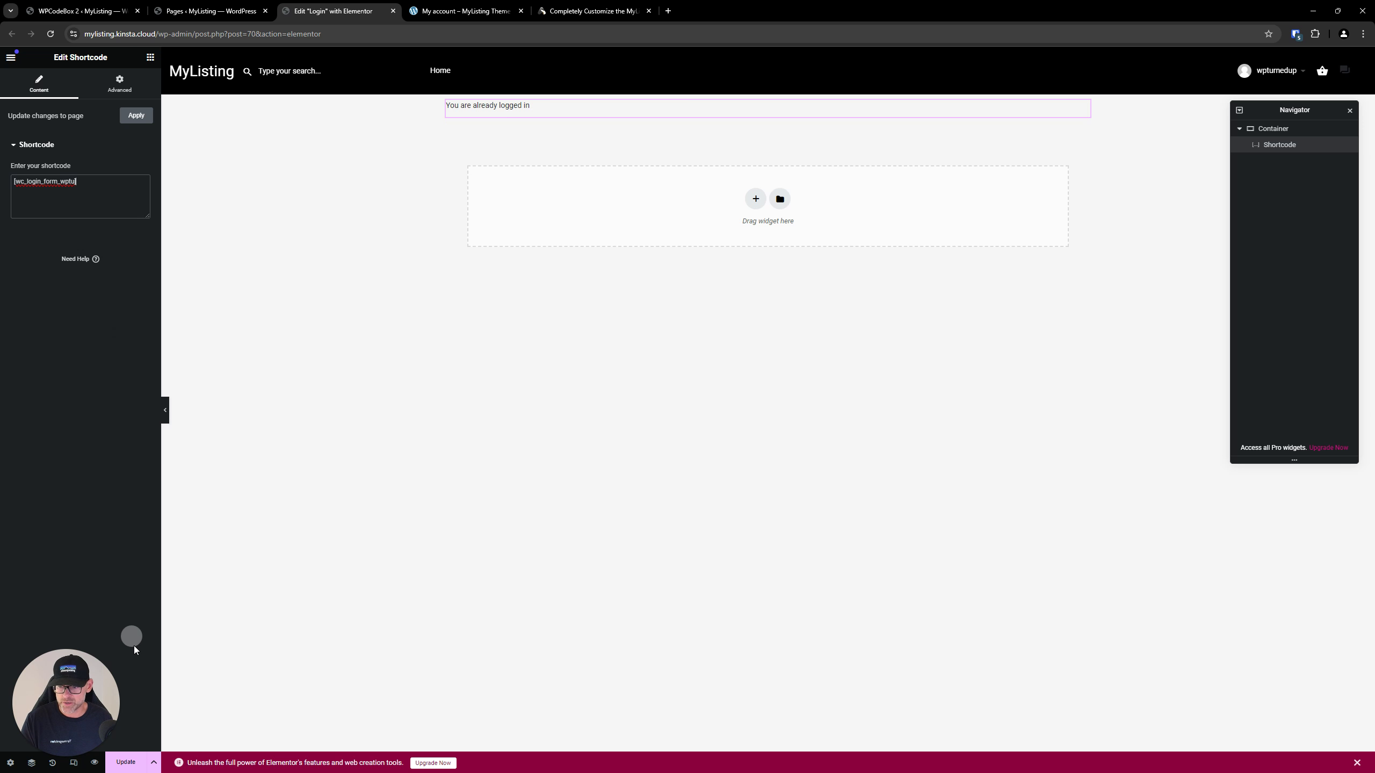
pyautogui.click(133, 758)
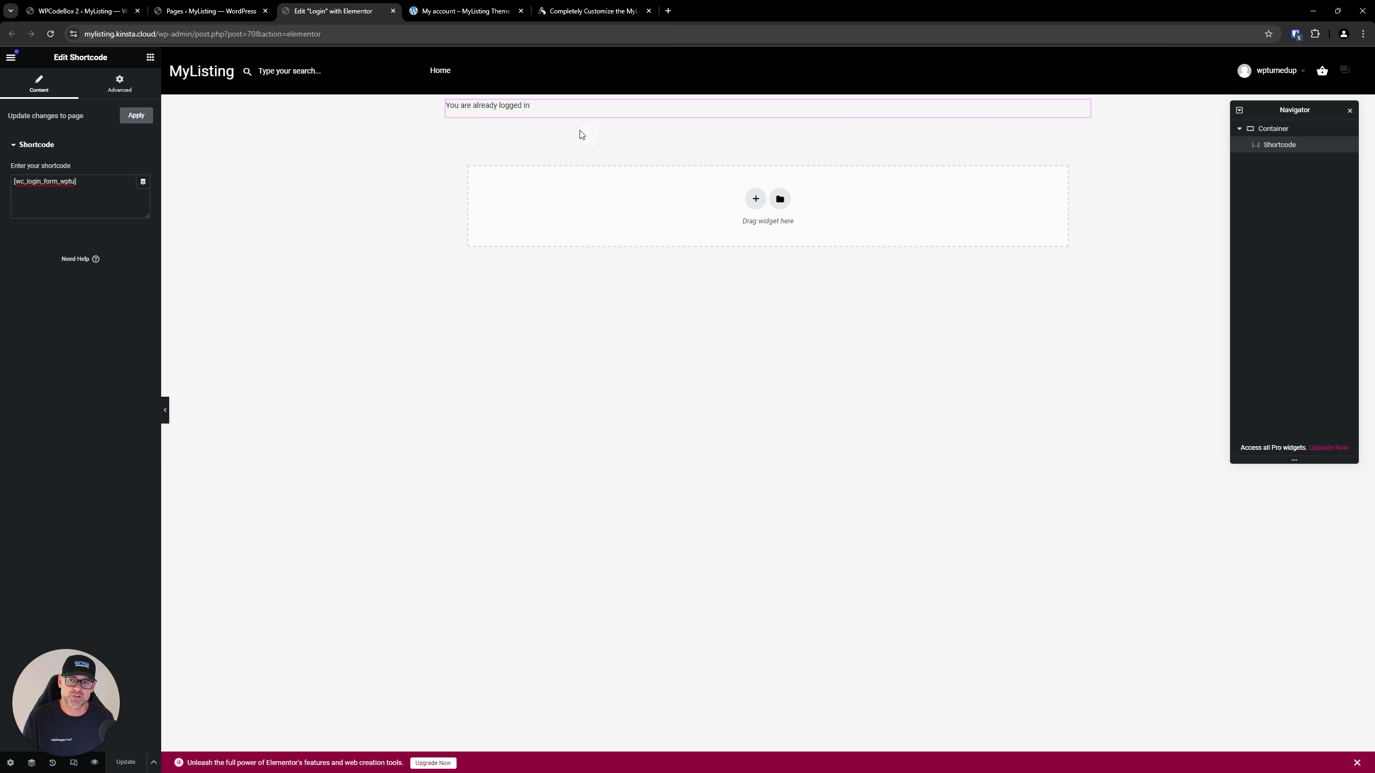
pyautogui.click(1349, 111)
# - Check the guide's Registration Page section and enable the "Woo - Customer Registration Shortcode" snippet in WPCodeBox 2
pyautogui.click(577, 8)
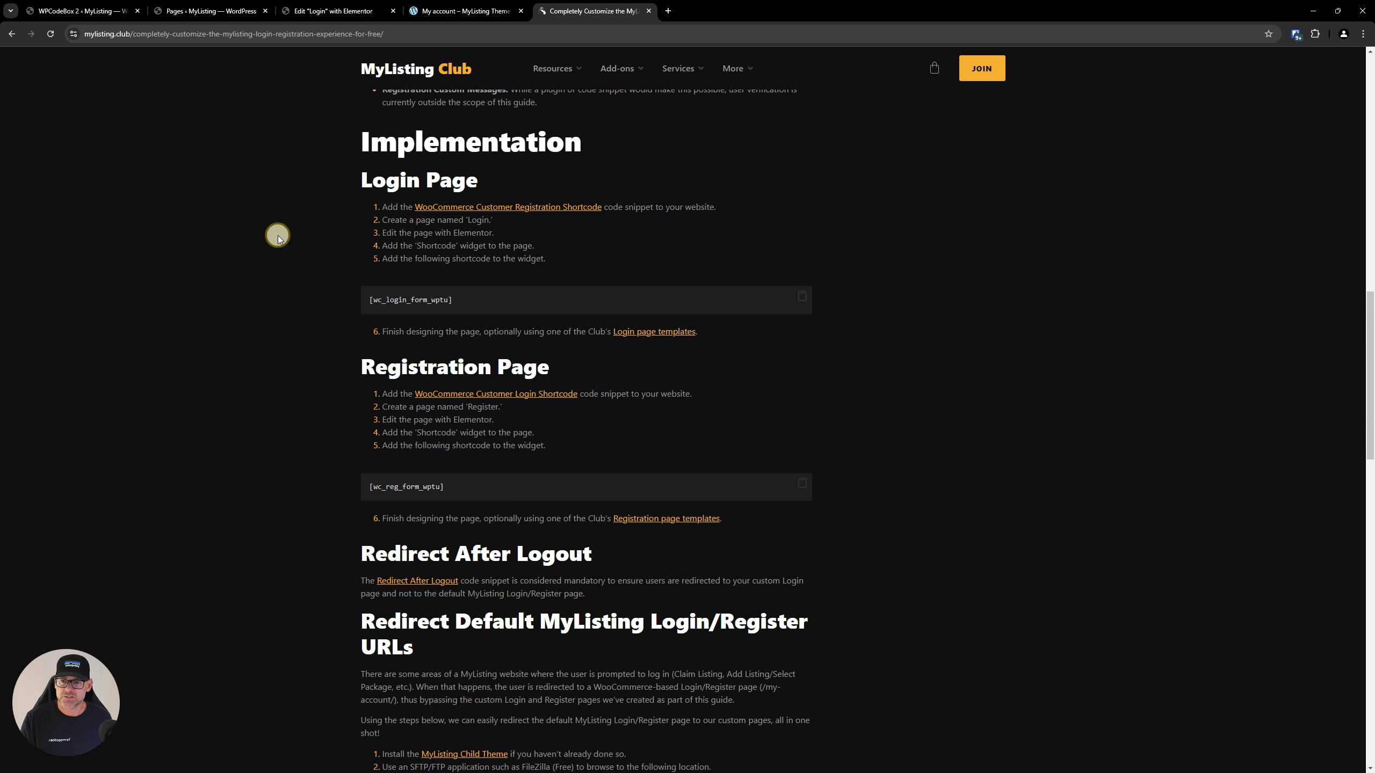
pyautogui.scroll(-3, 293, 237)
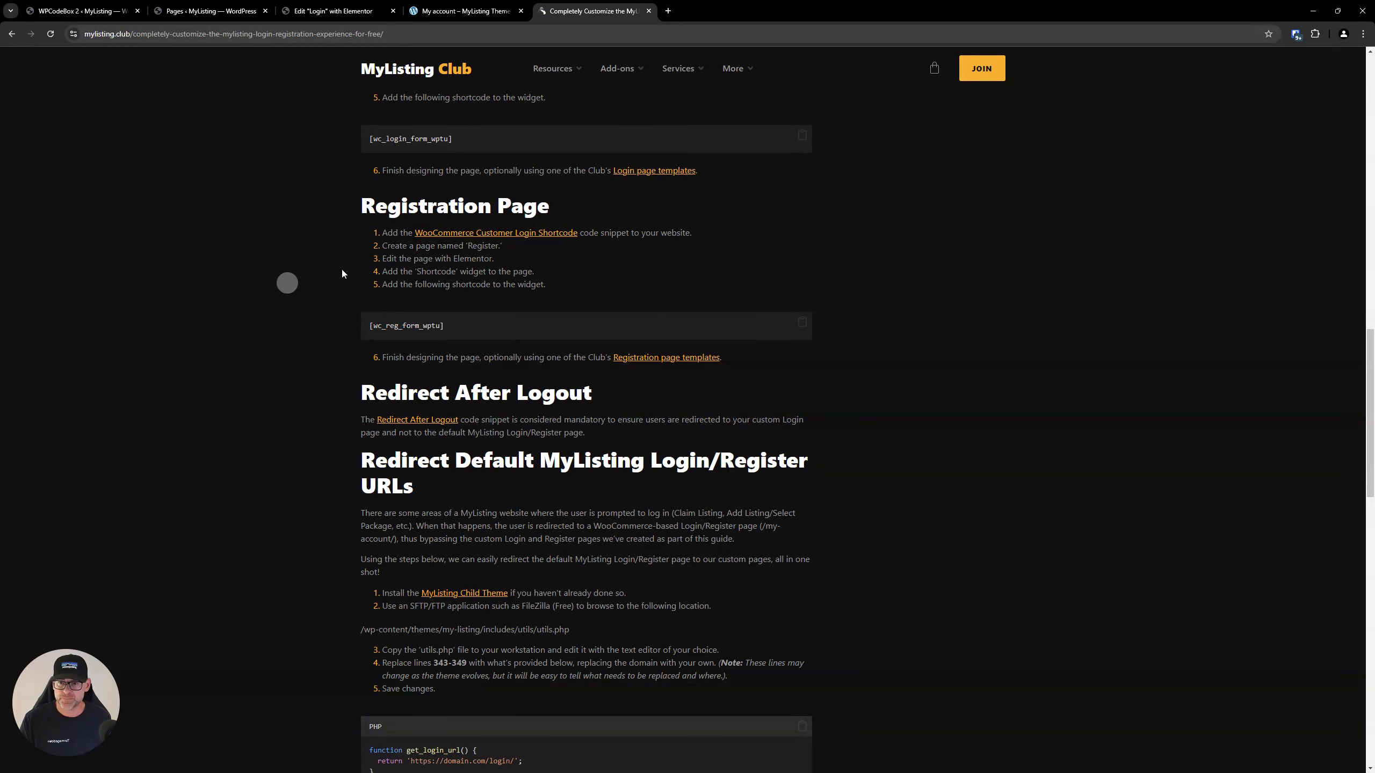
pyautogui.click(88, 8)
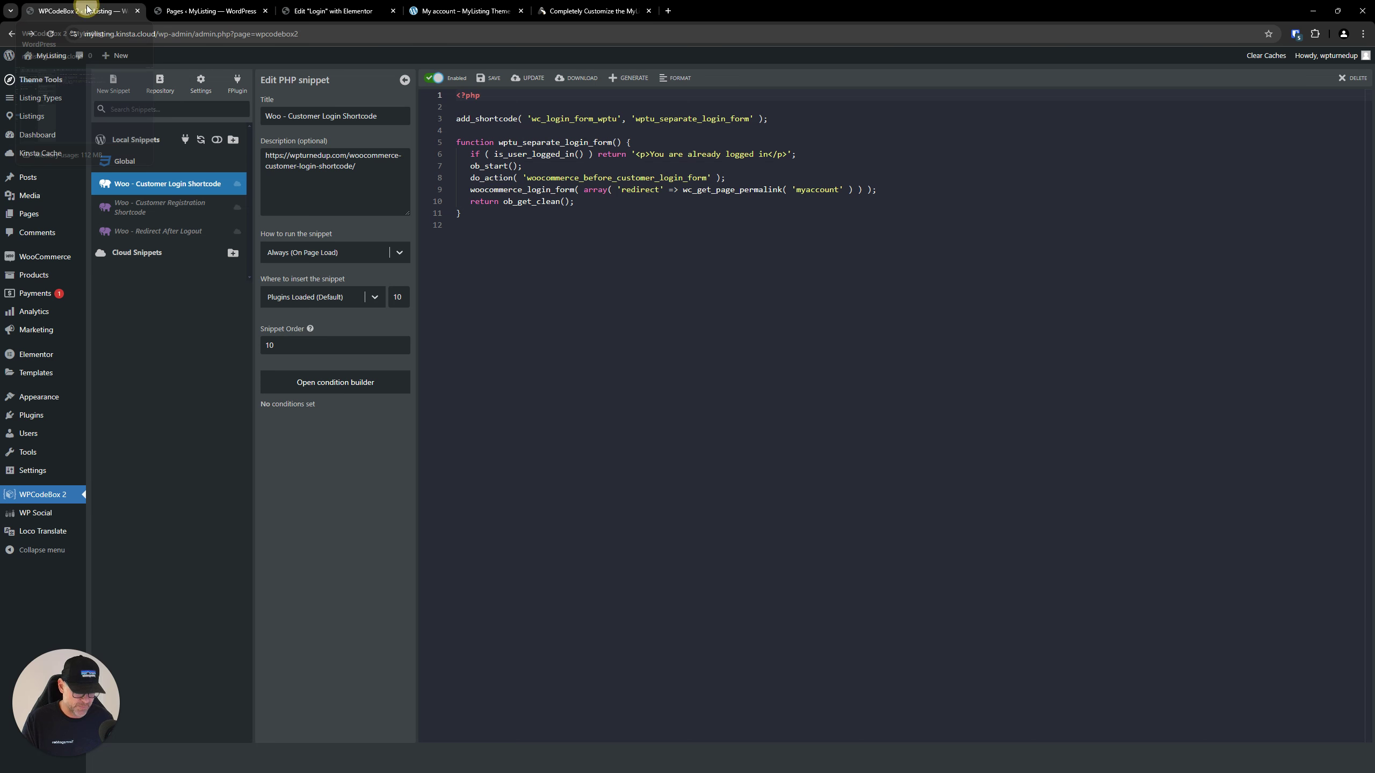
pyautogui.click(154, 207)
pyautogui.click(436, 81)
# - Copy the [wc_reg_form_wptu] shortcode from the guide and open the Register page for editing with Elementor in a new tab
pyautogui.click(596, 9)
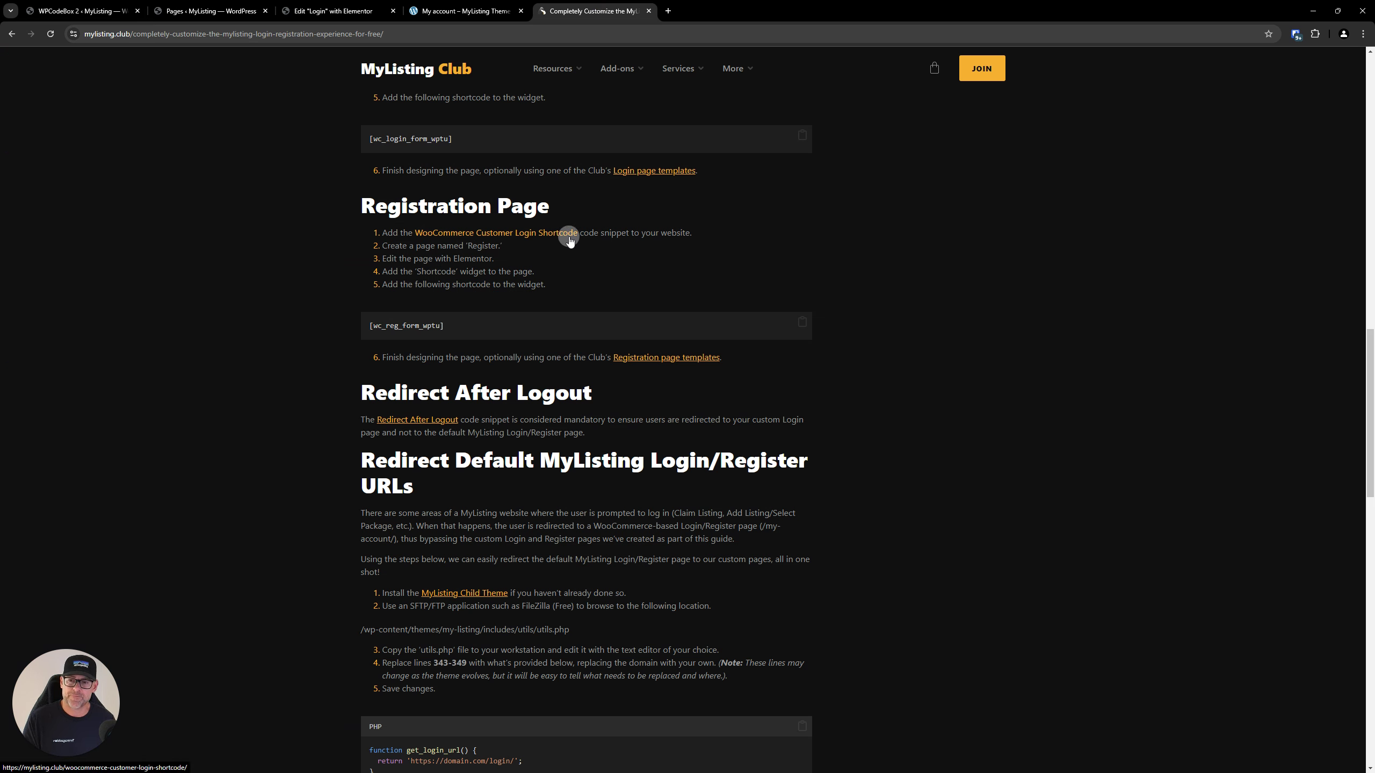
pyautogui.click(801, 323)
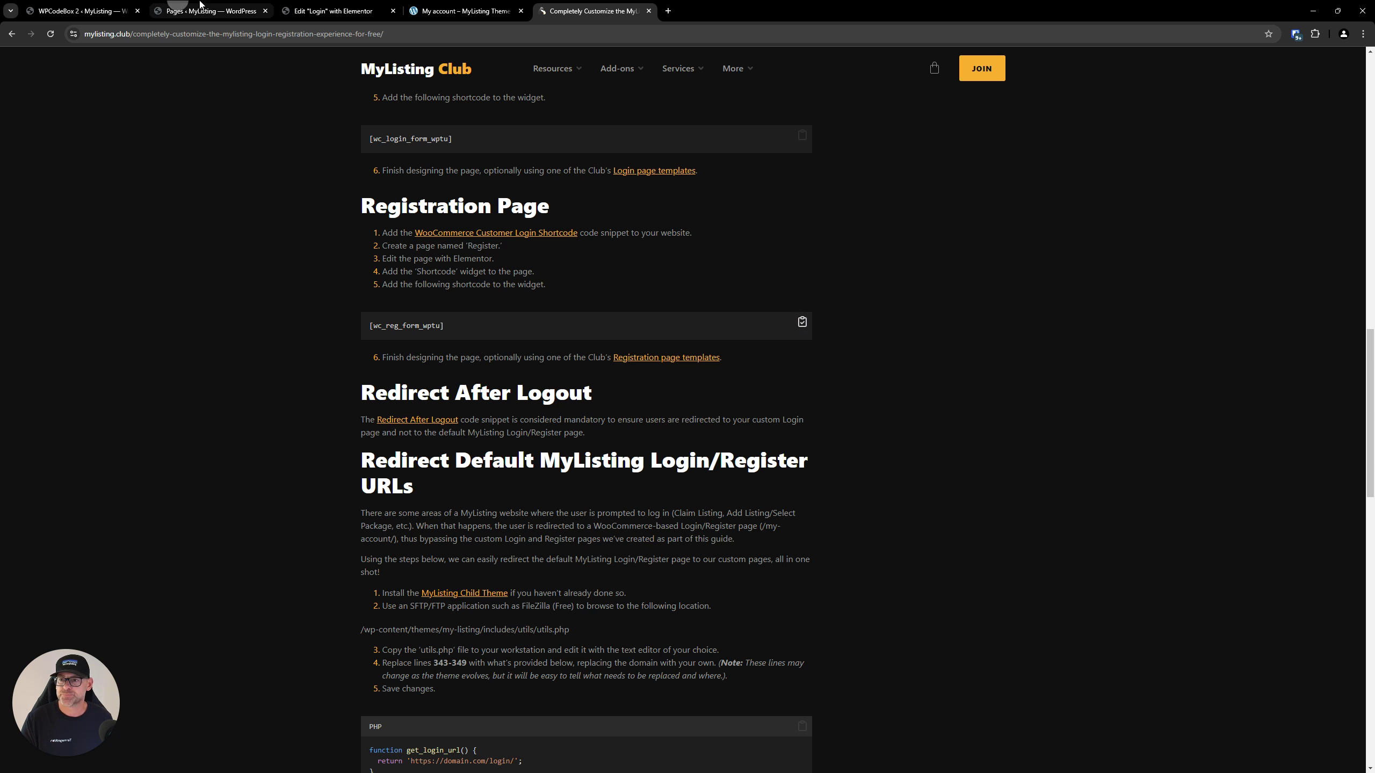
pyautogui.click(227, 11)
pyautogui.rightClick(248, 410)
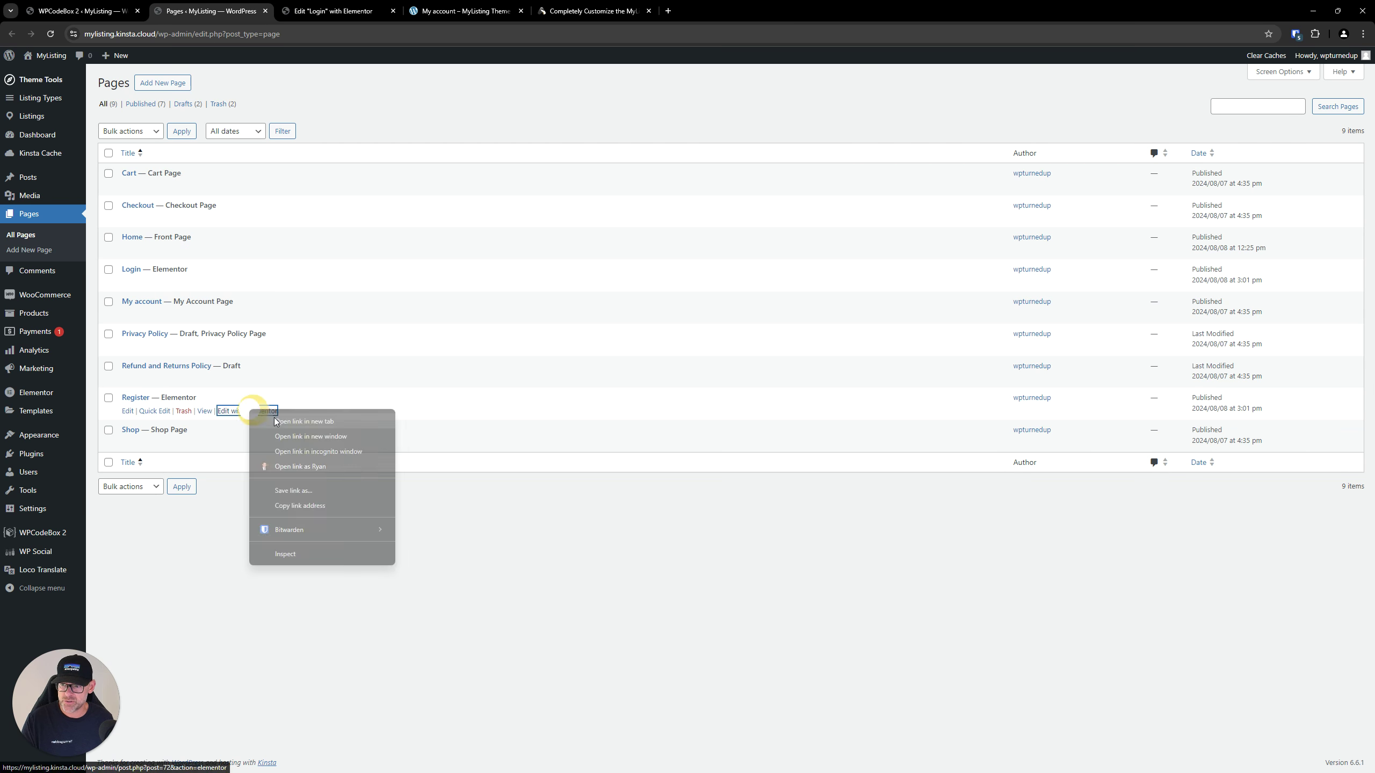
pyautogui.click(282, 421)
pyautogui.click(411, 11)
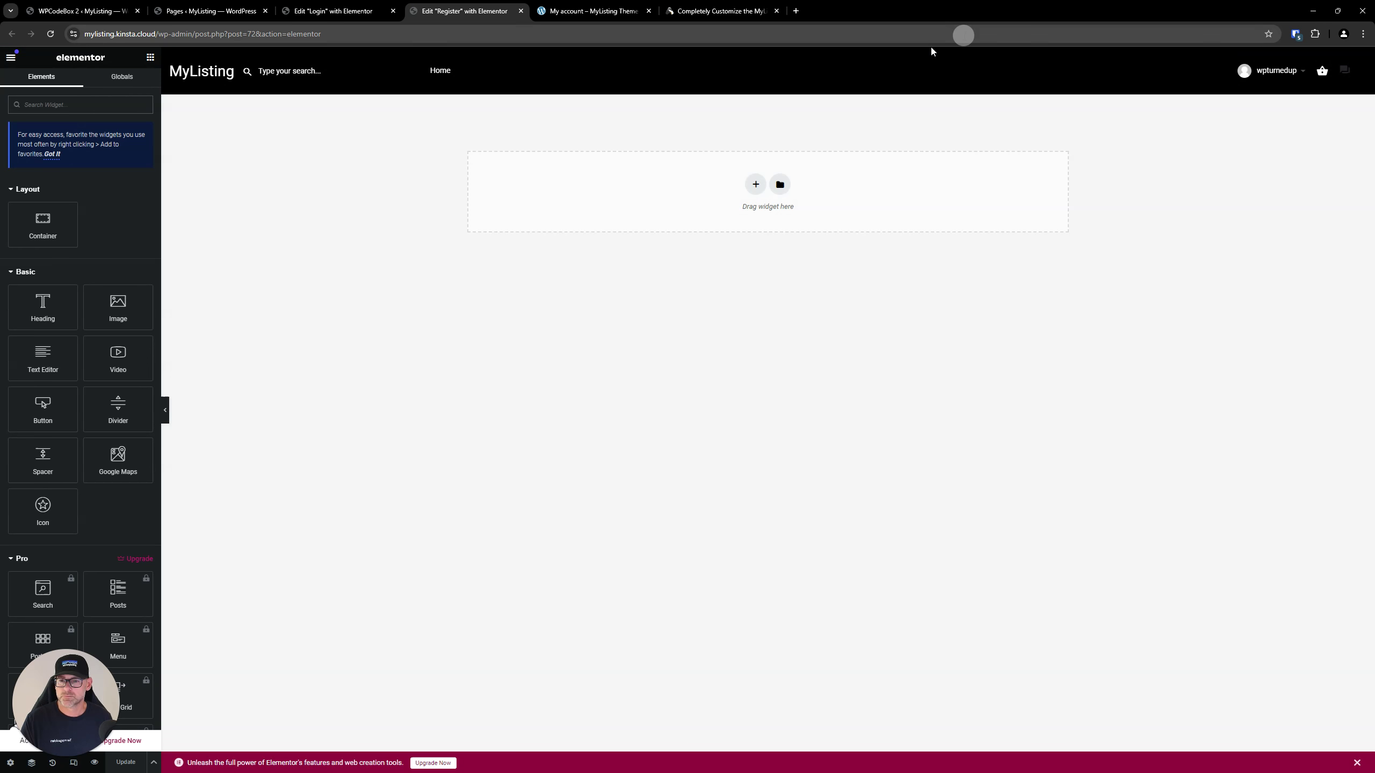
# - Add a Shortcode widget containing [wc_reg_form_wptu] to the Register page and update the page
pyautogui.click(80, 110)
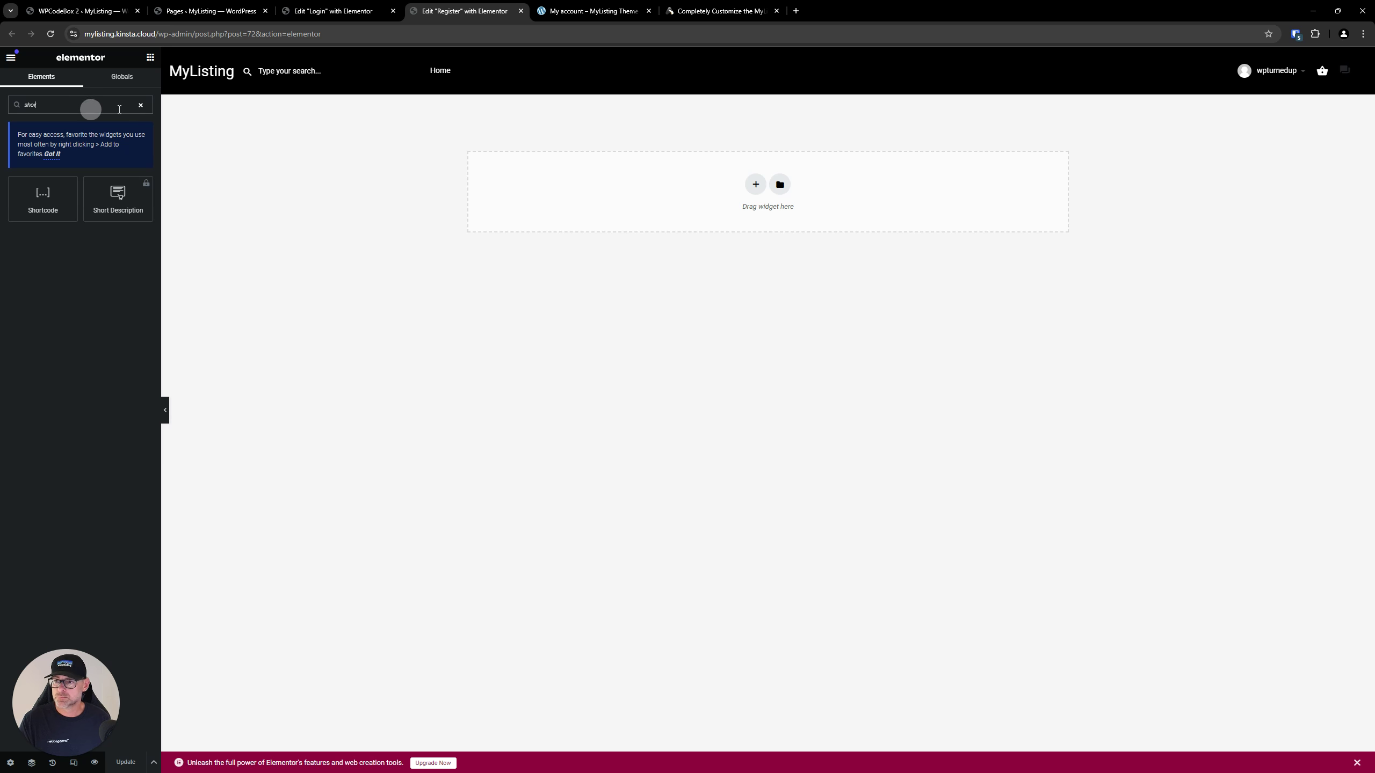
pyautogui.moveTo(43, 200); pyautogui.dragTo(642, 187)
pyautogui.click(105, 202)
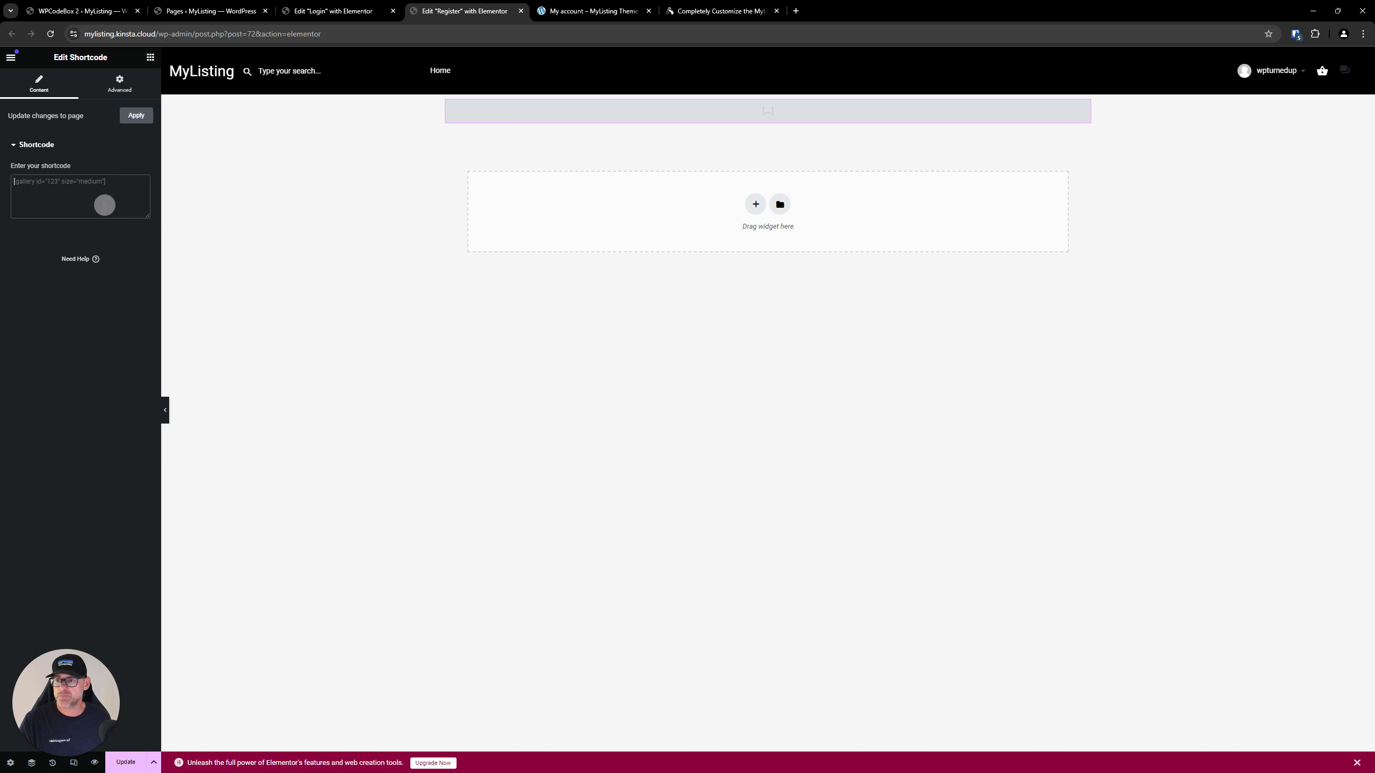
pyautogui.hotkey('ctrl', 'v')
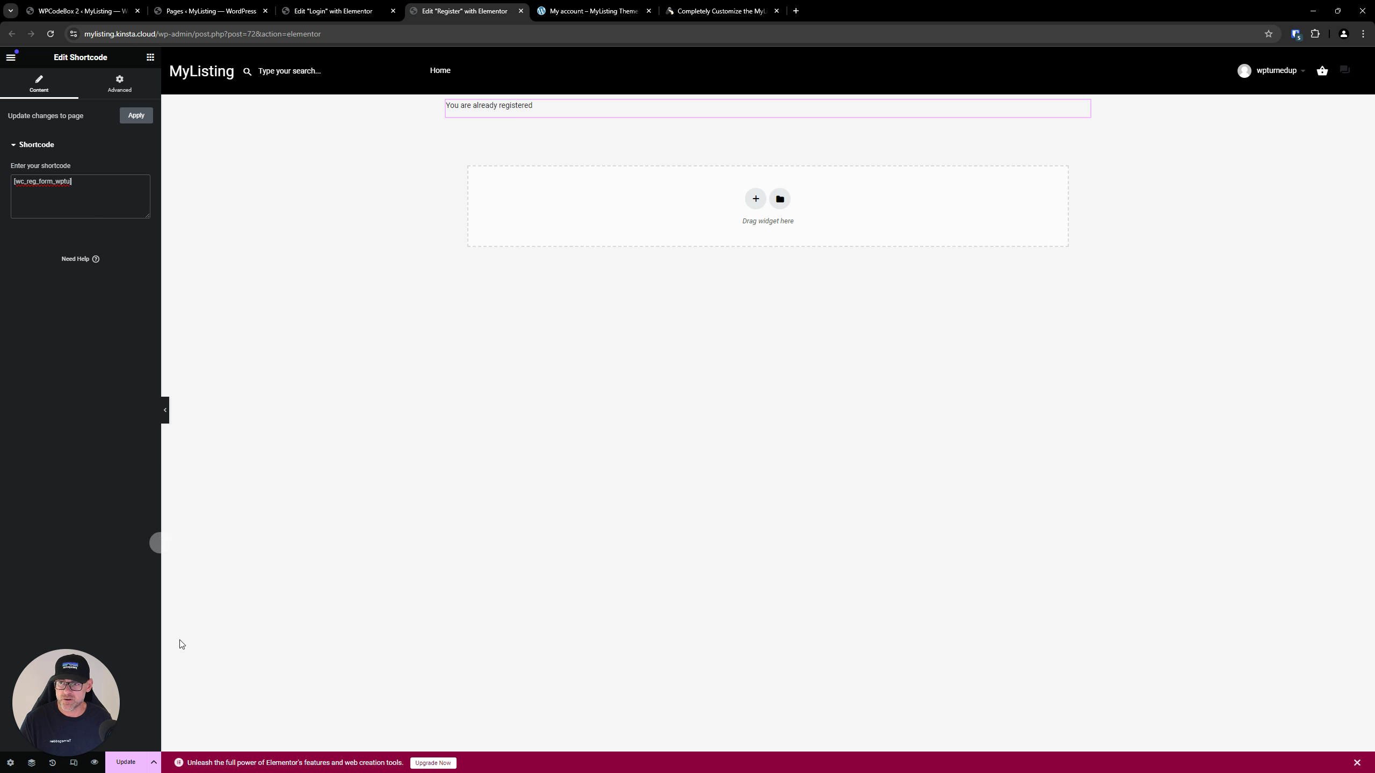
pyautogui.click(137, 764)
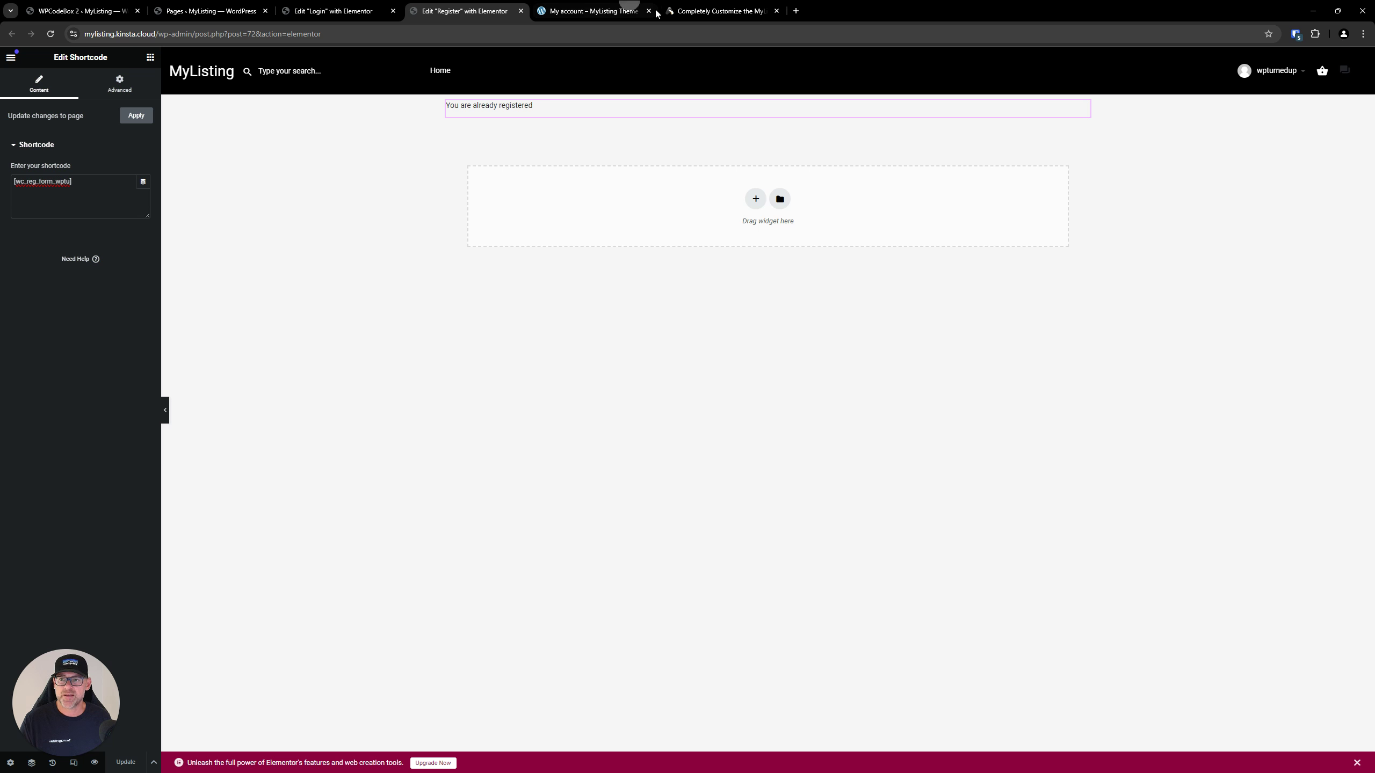
# - Check the guide's Redirect After Logout section, enable the "Woo - Redirect After Logout" snippet in WPCodeBox 2, and inspect its wp_redirect line
pyautogui.click(720, 11)
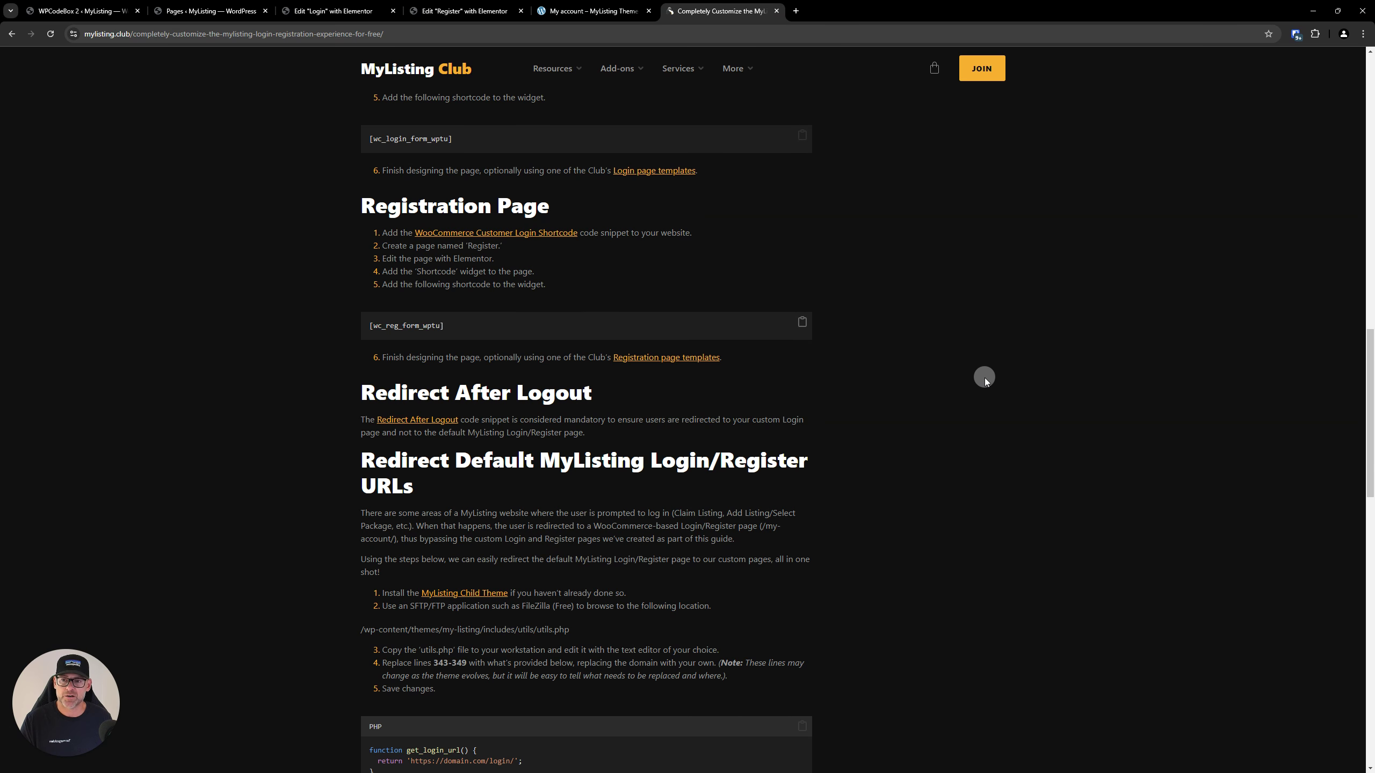
pyautogui.scroll(-1, 984, 378)
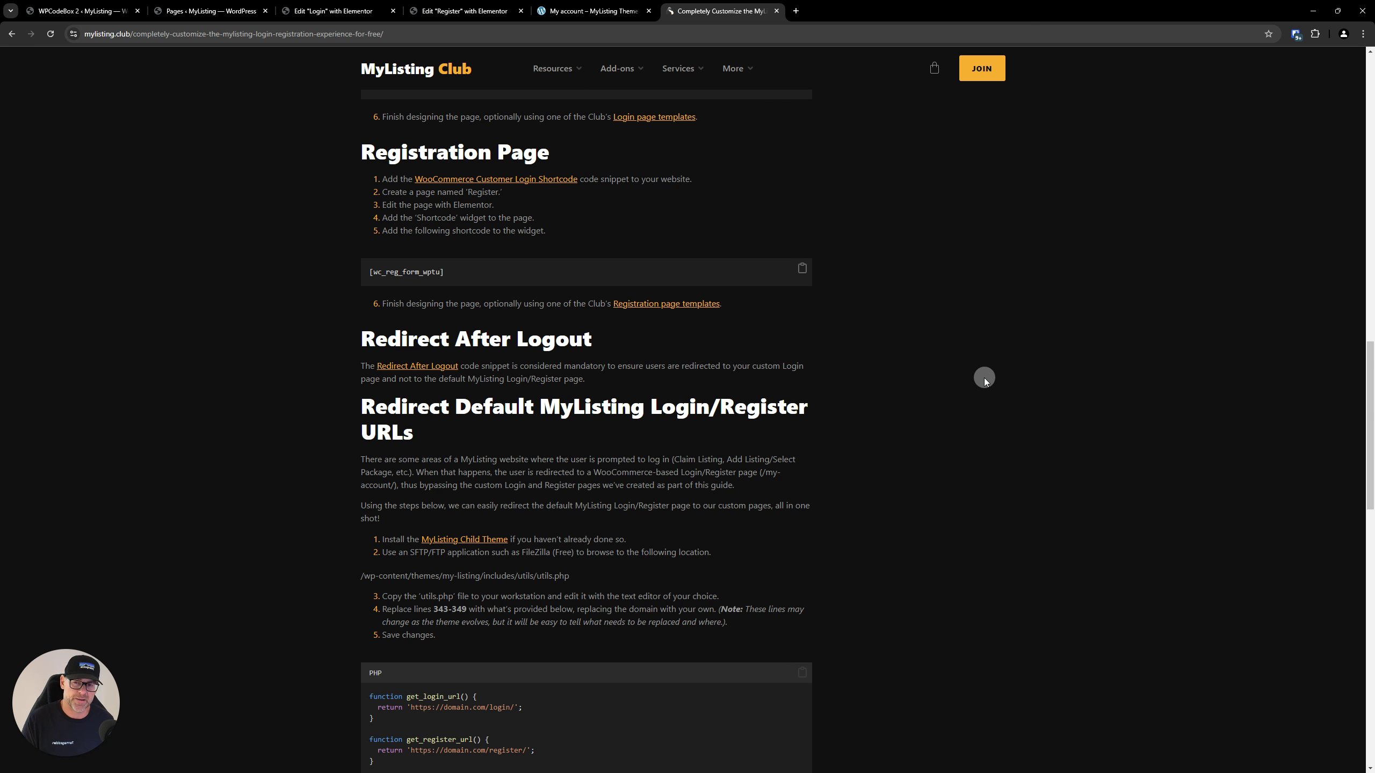
pyautogui.scroll(-4, 984, 378)
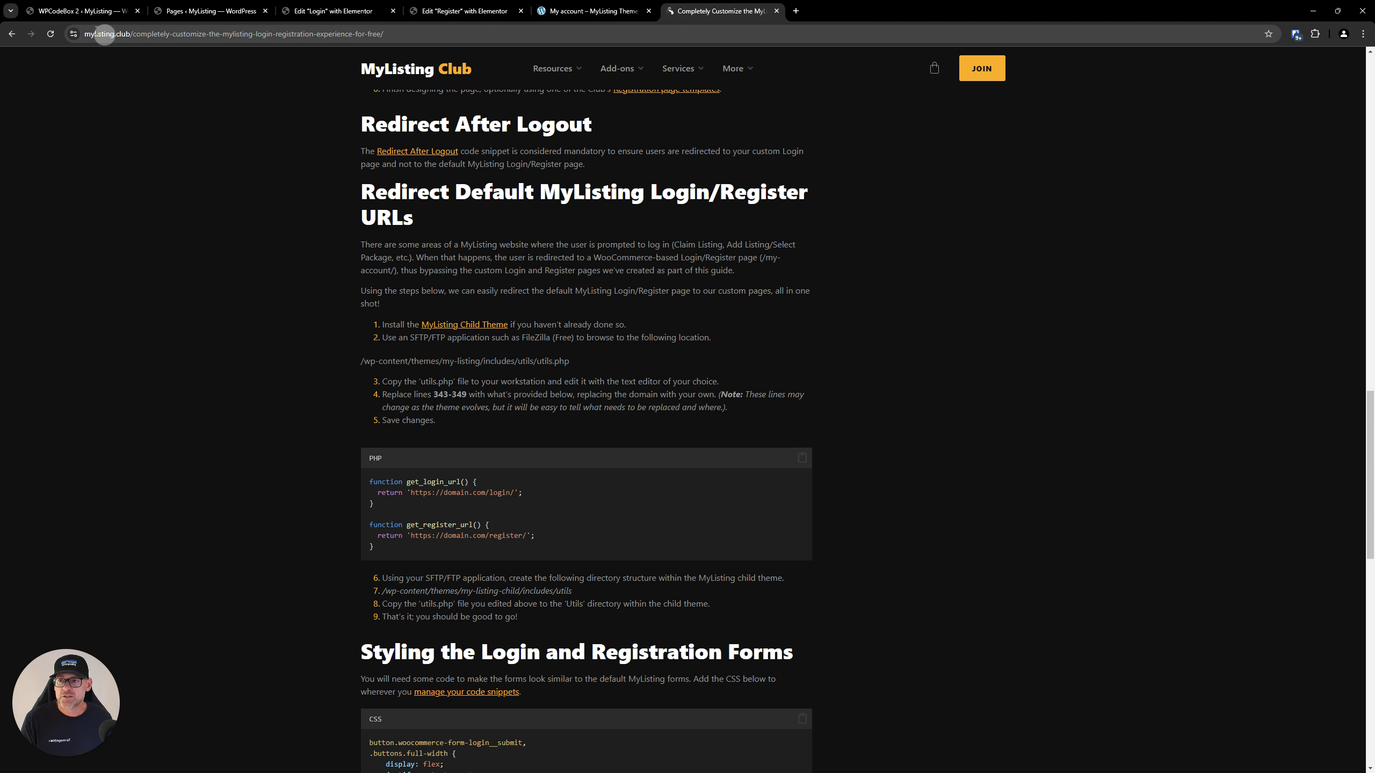
pyautogui.click(97, 11)
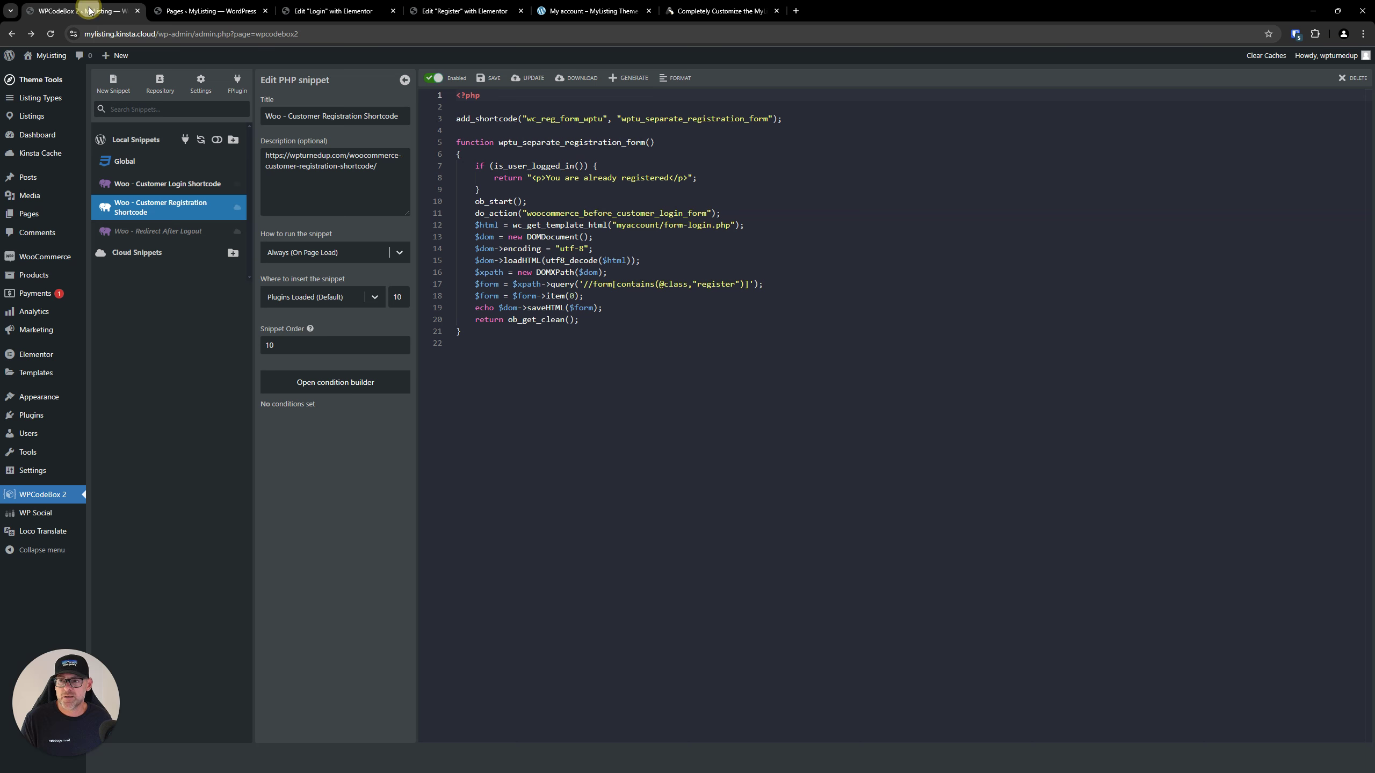
pyautogui.click(154, 230)
pyautogui.click(433, 78)
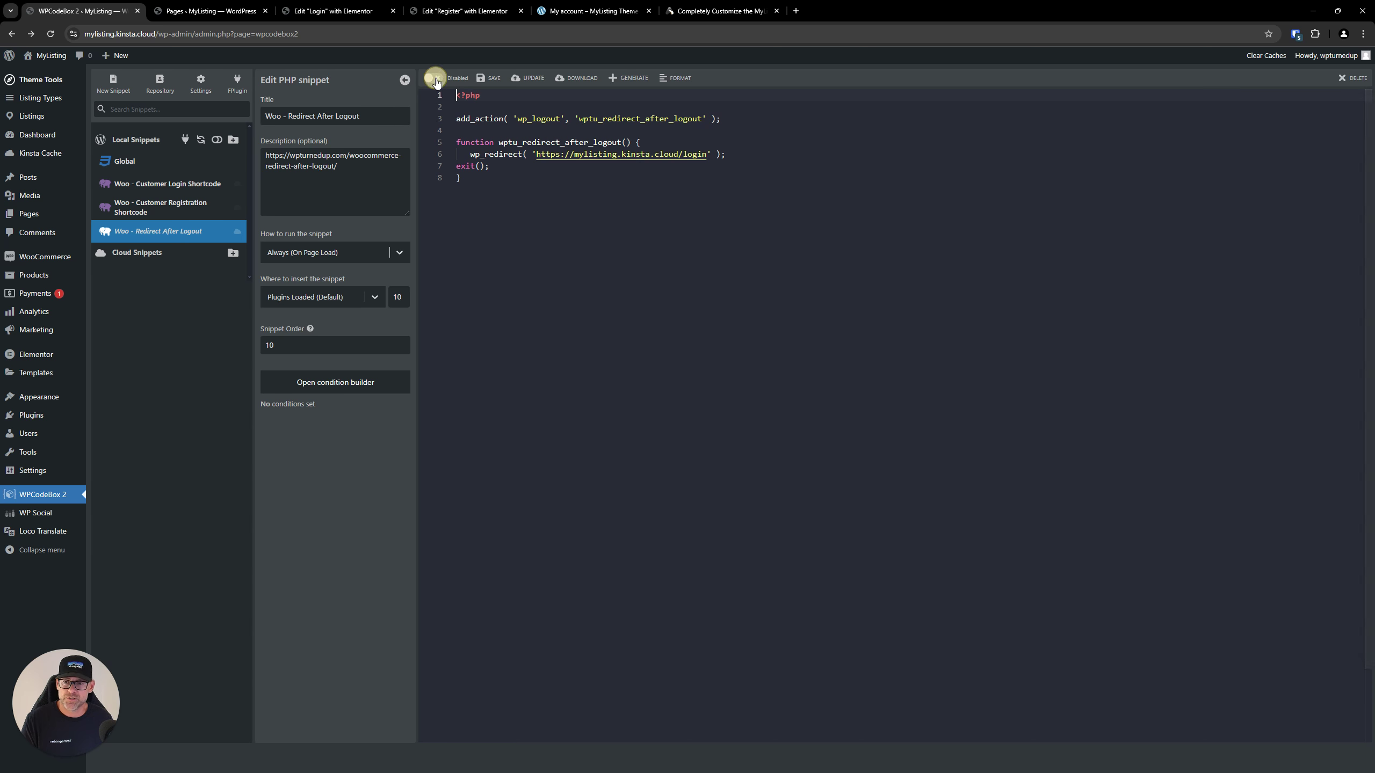
pyautogui.click(466, 154)
pyautogui.moveTo(466, 153); pyautogui.dragTo(728, 154)
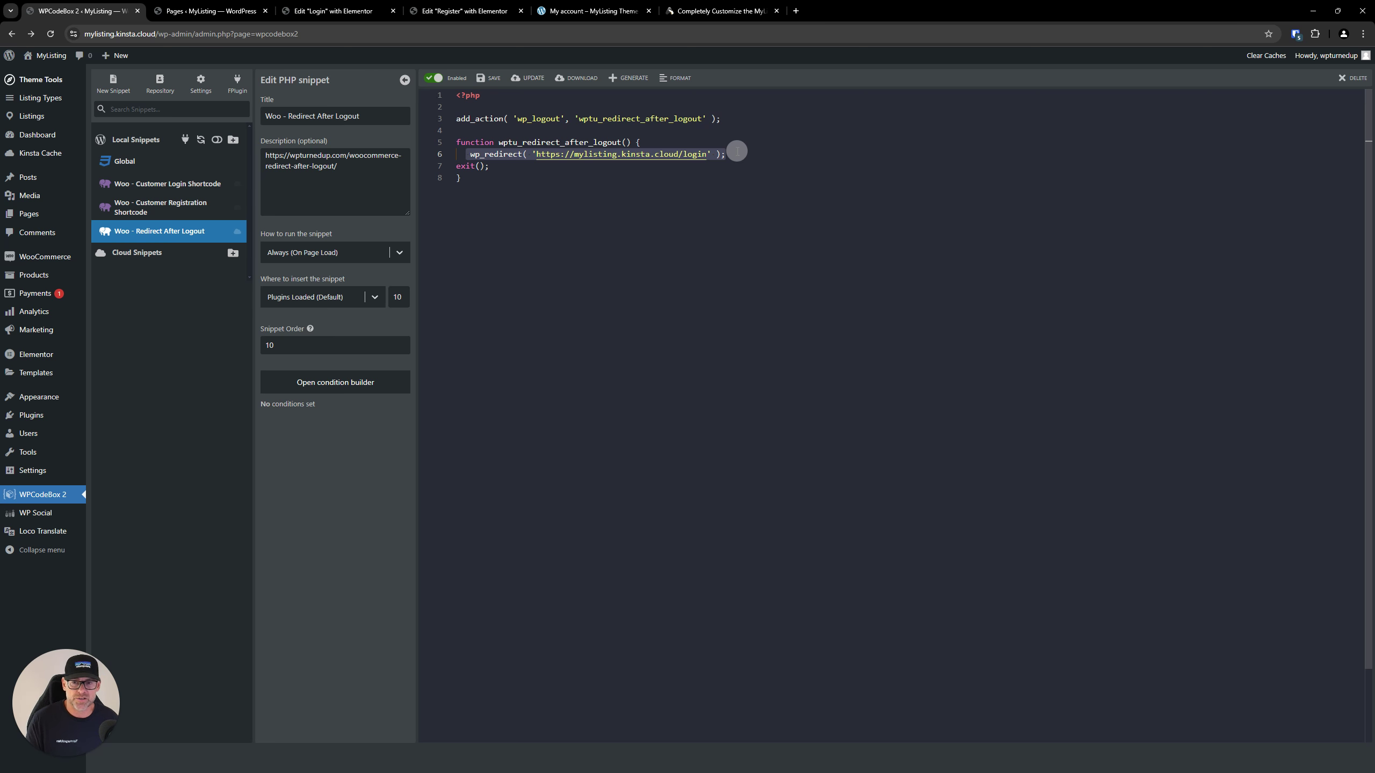
pyautogui.click(738, 152)
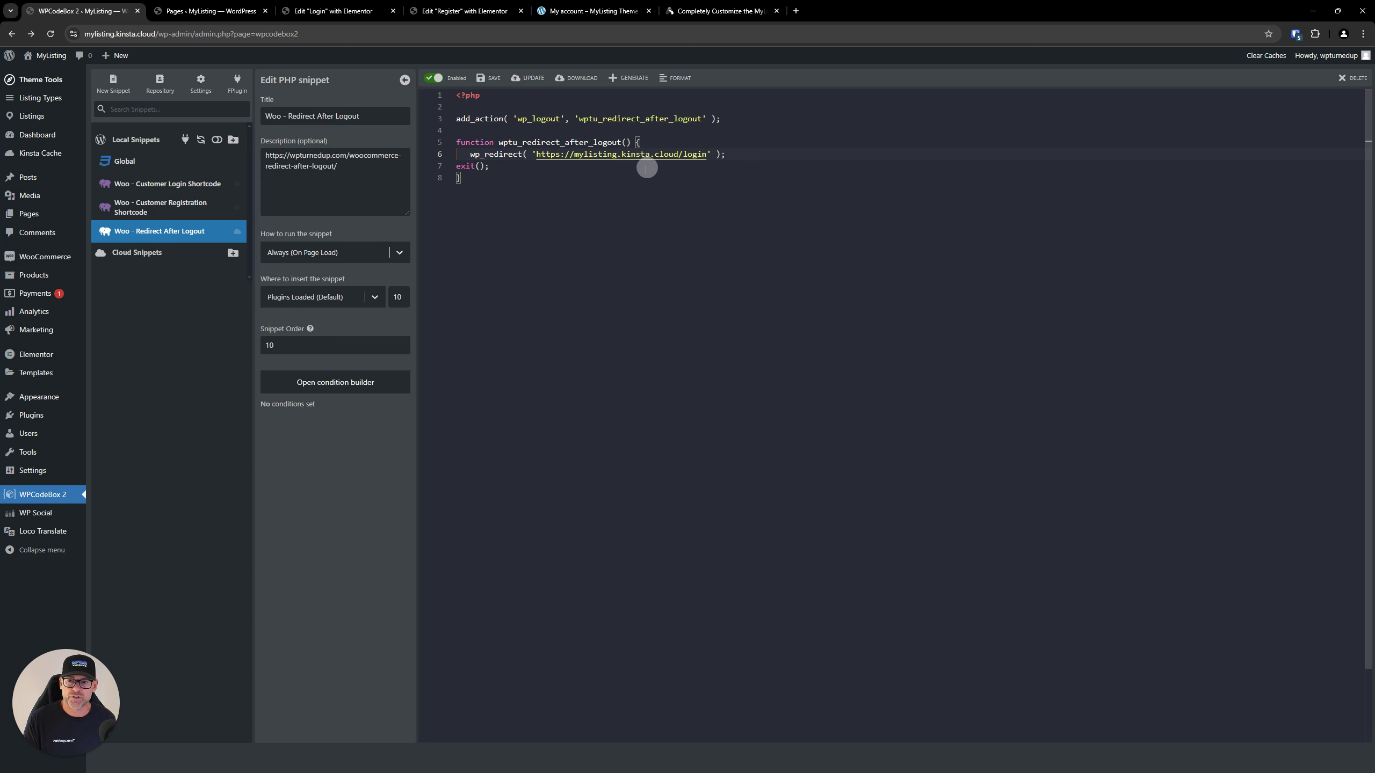
# - Review the guide's Redirect Default MyListing Login/Register URLs section and check where the site header's Sign in and Register links lead while logged out
pyautogui.click(736, 11)
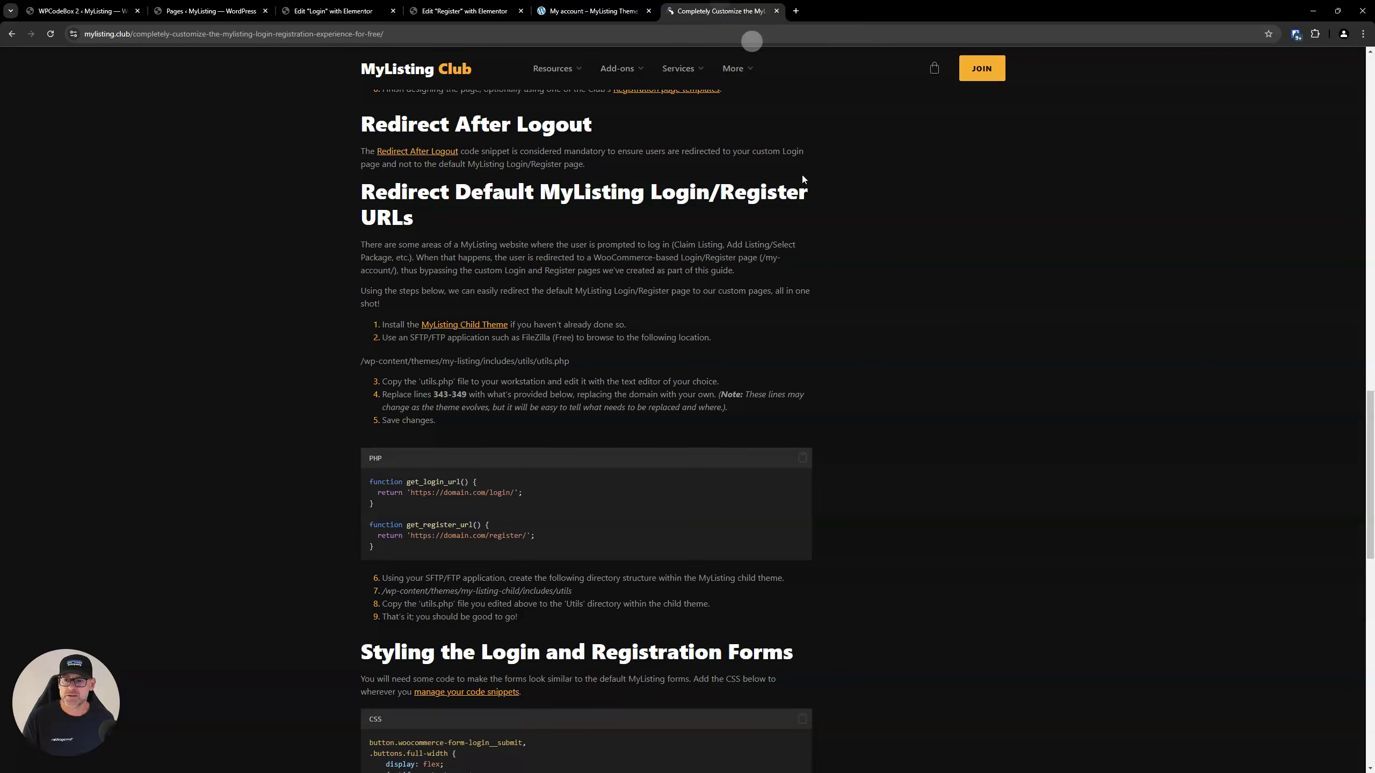
pyautogui.scroll(-1, 923, 320)
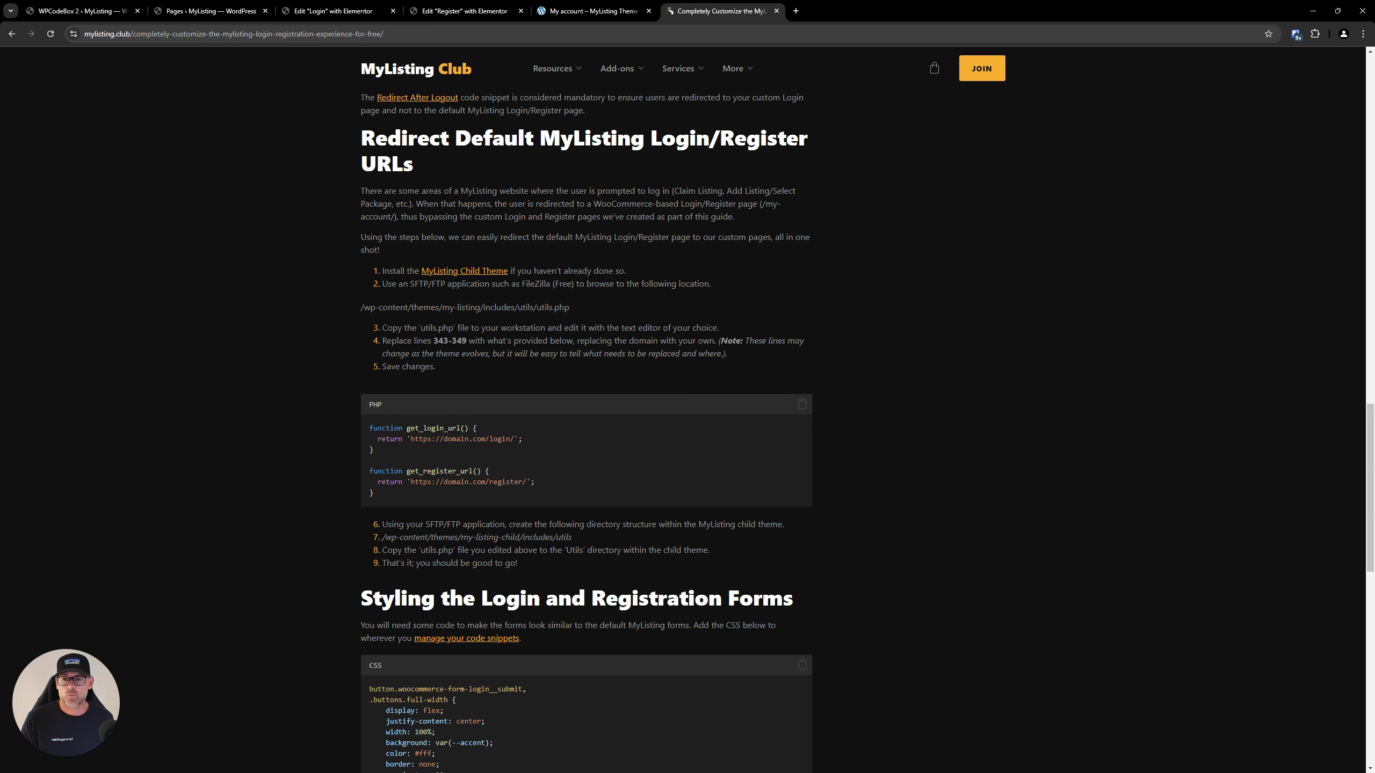
pyautogui.moveTo(1374, 198); pyautogui.dragTo(816, 205)
pyautogui.doubleClick(865, 201)
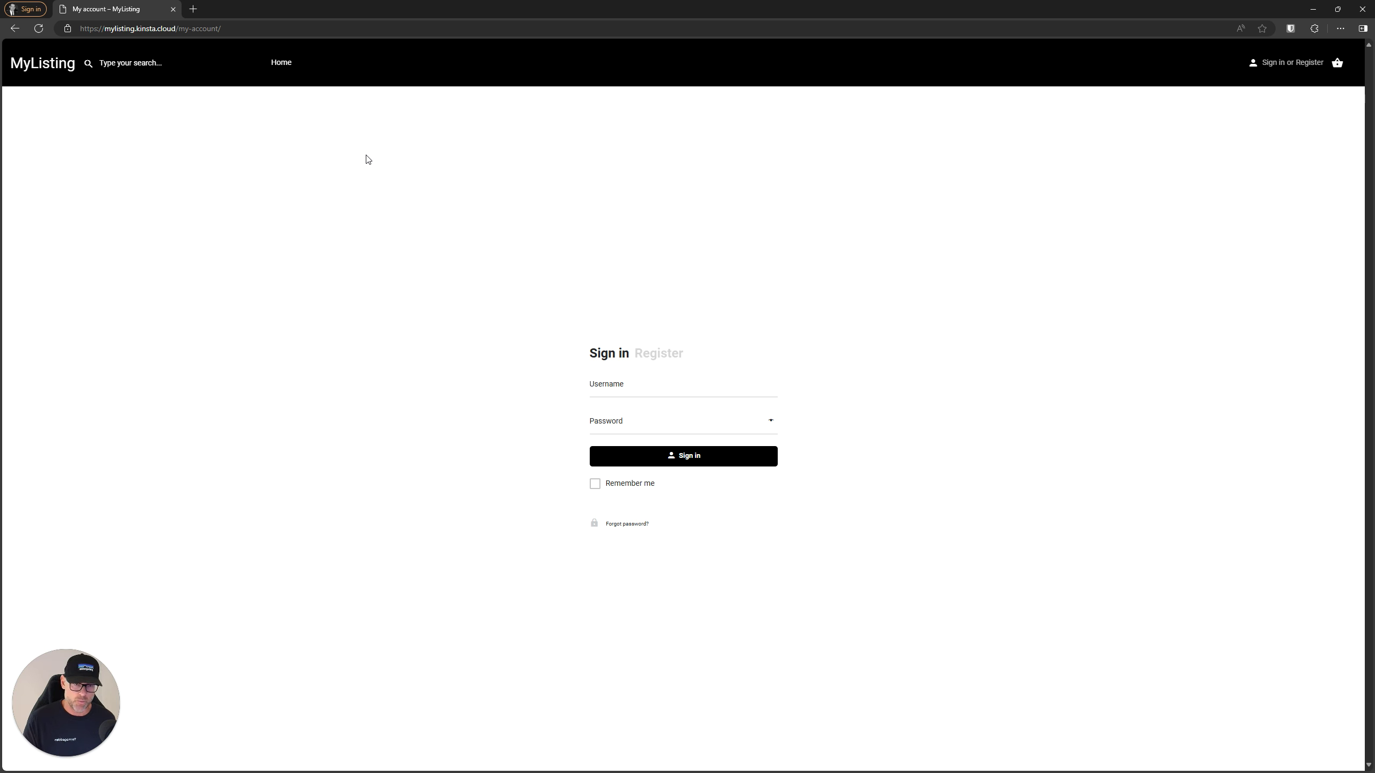
pyautogui.click(39, 30)
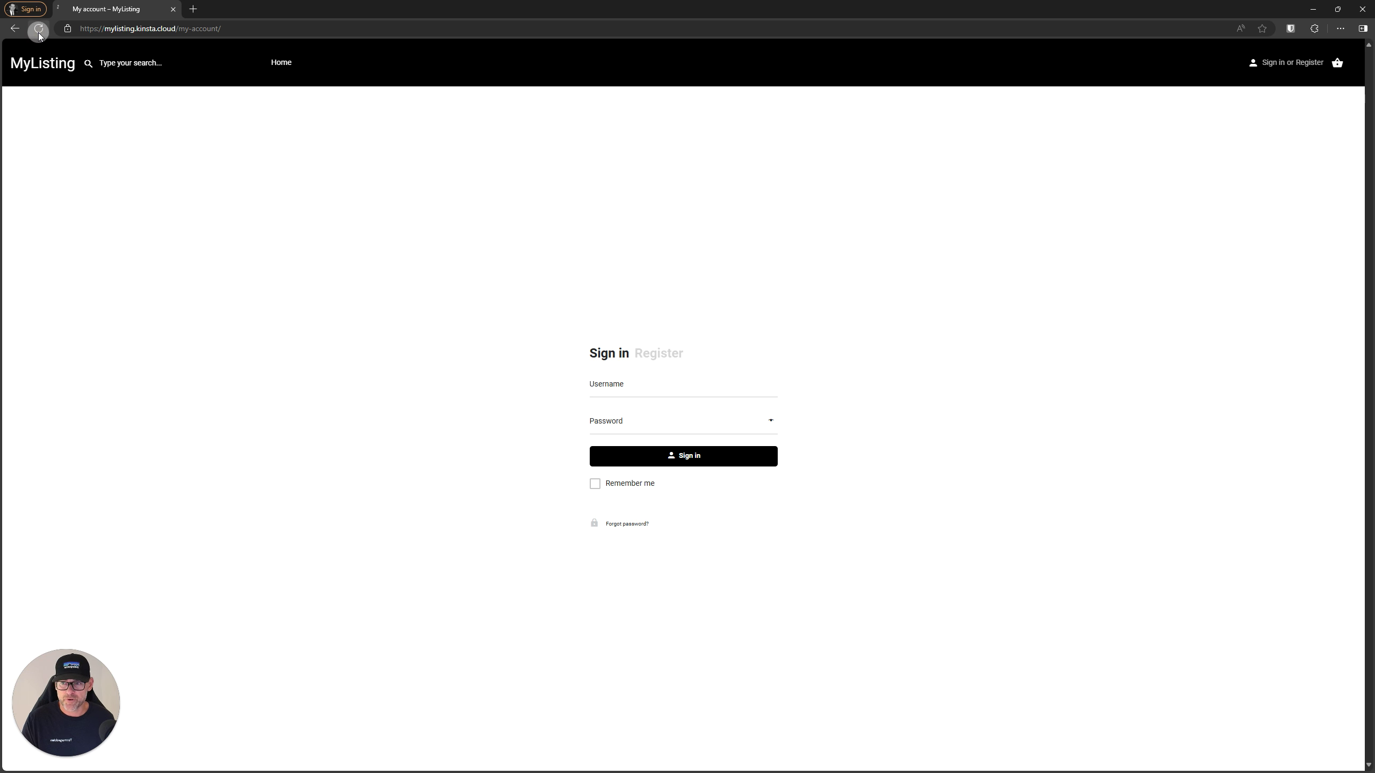
pyautogui.click(1272, 66)
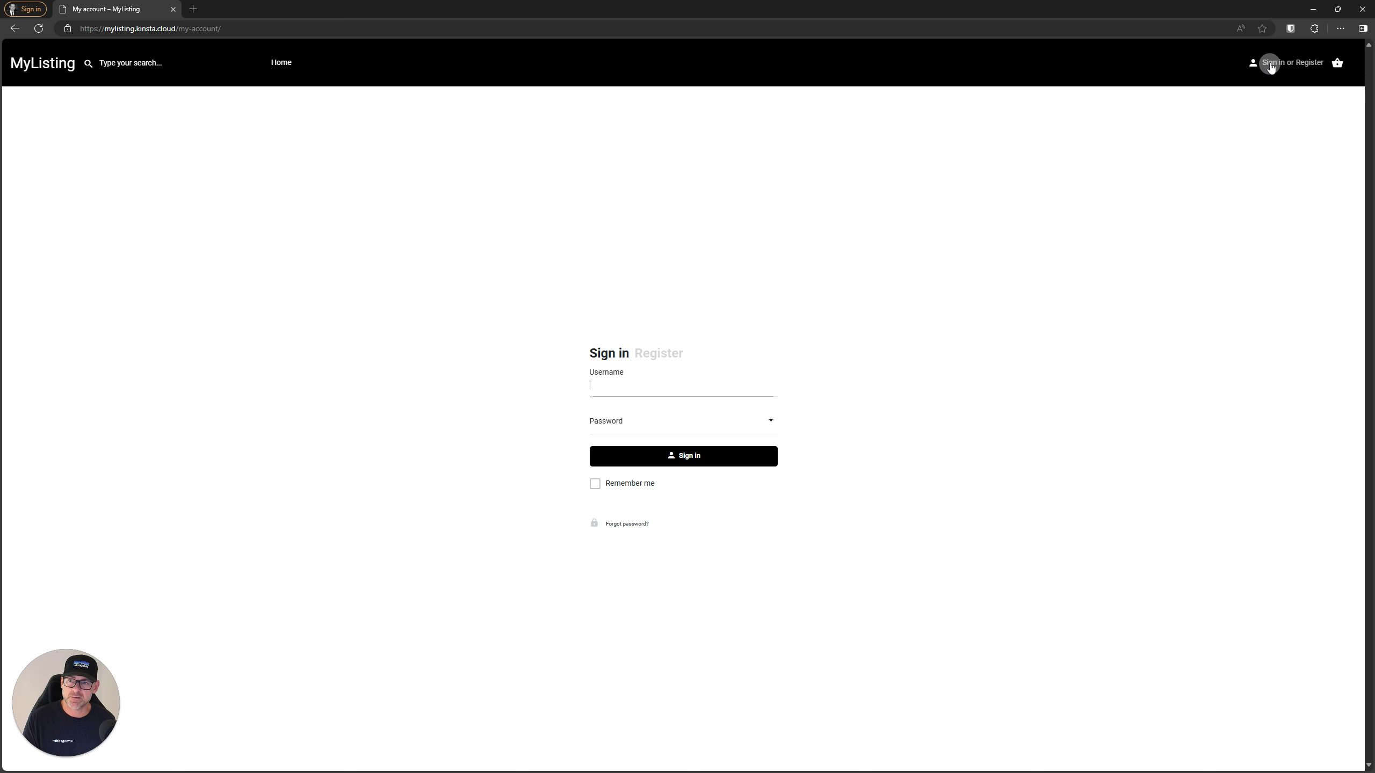
pyautogui.click(1307, 63)
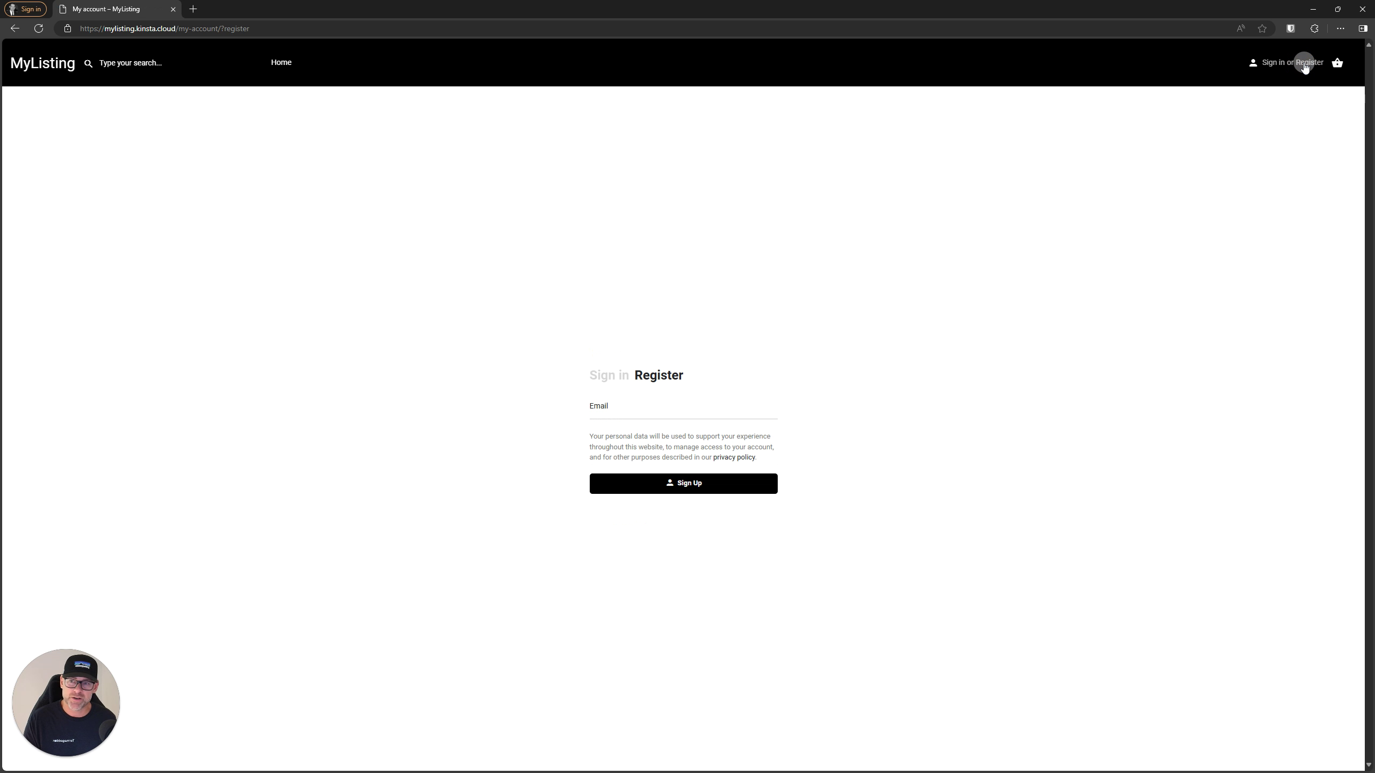
pyautogui.click(509, 215)
pyautogui.click(819, 64)
pyautogui.click(1304, 82)
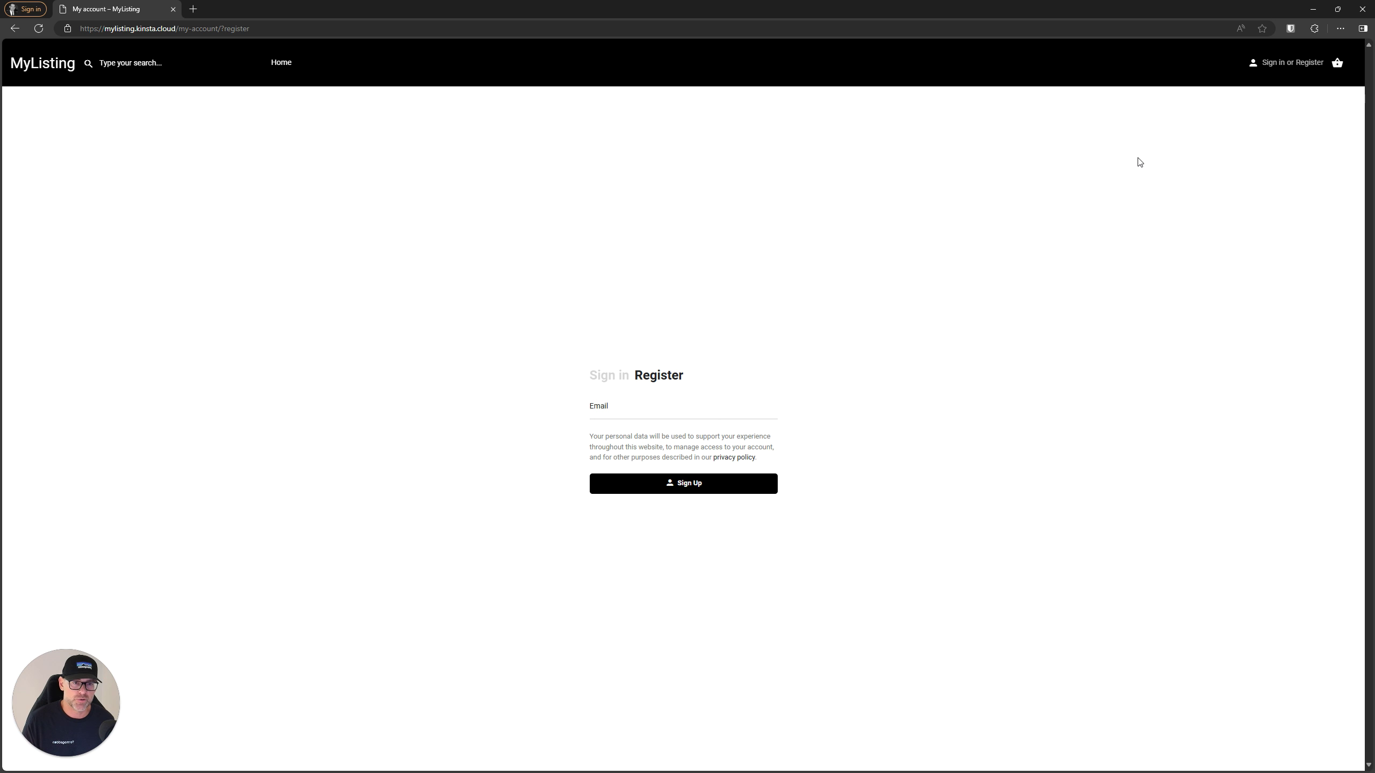
pyautogui.click(641, 6)
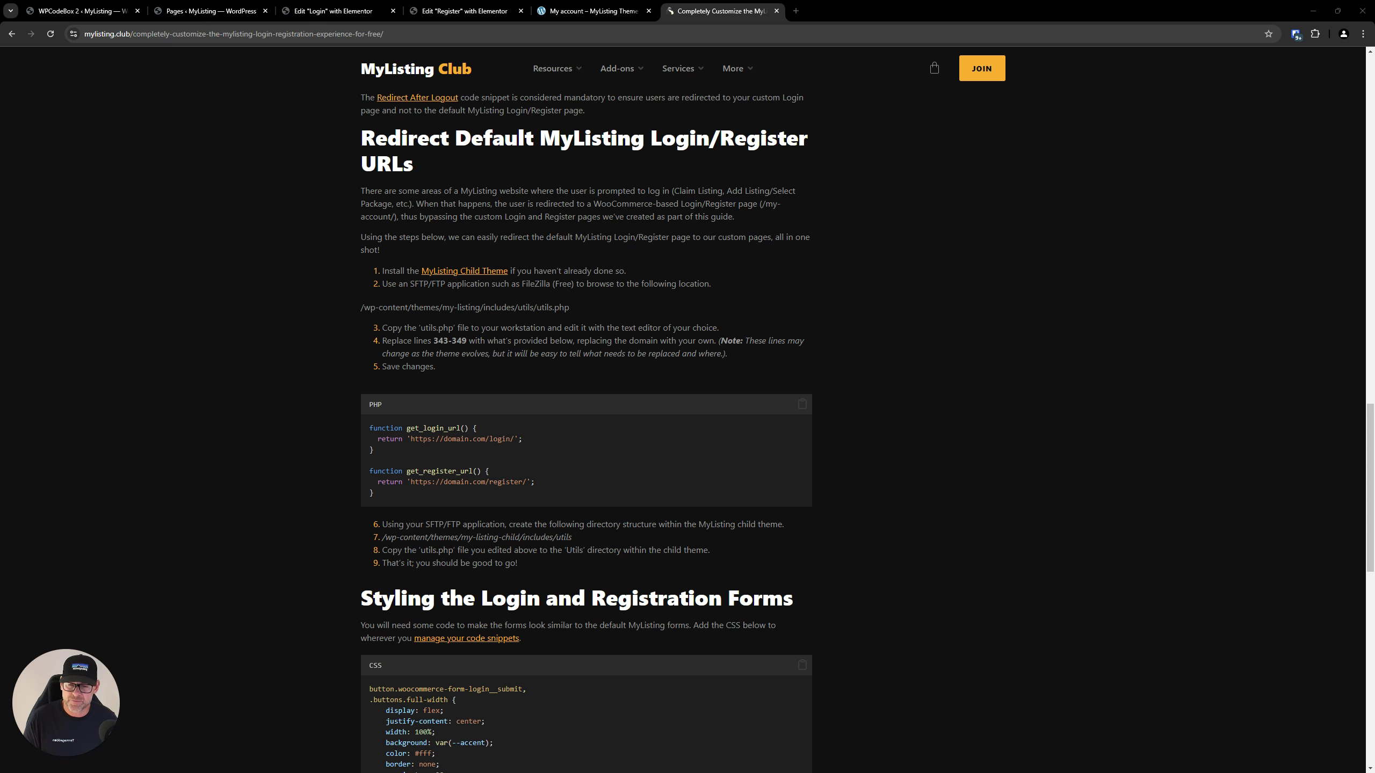
# - Switch to FileZilla and open the remote folder wp-content/themes/my-listing/includes/utils
pyautogui.hotkey('alt', 'Tab')
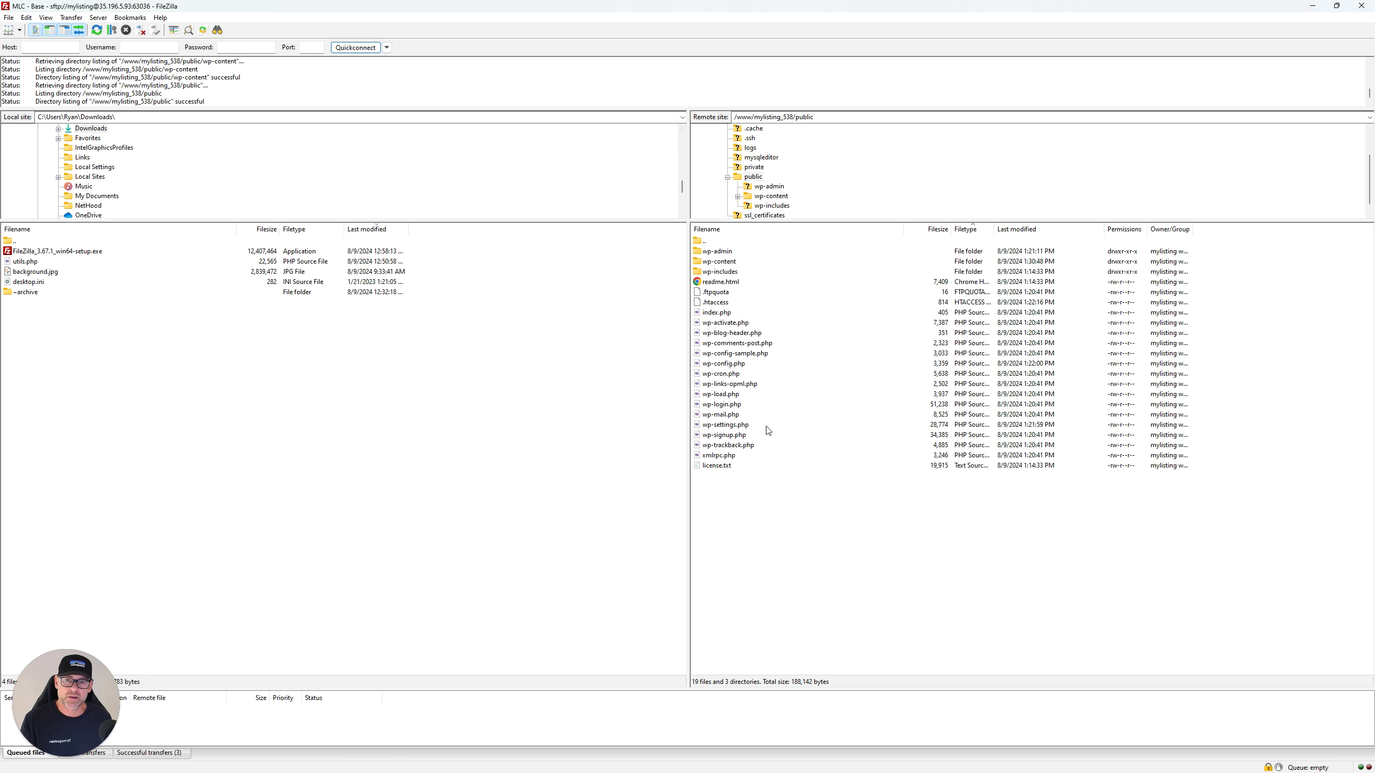
pyautogui.doubleClick(718, 262)
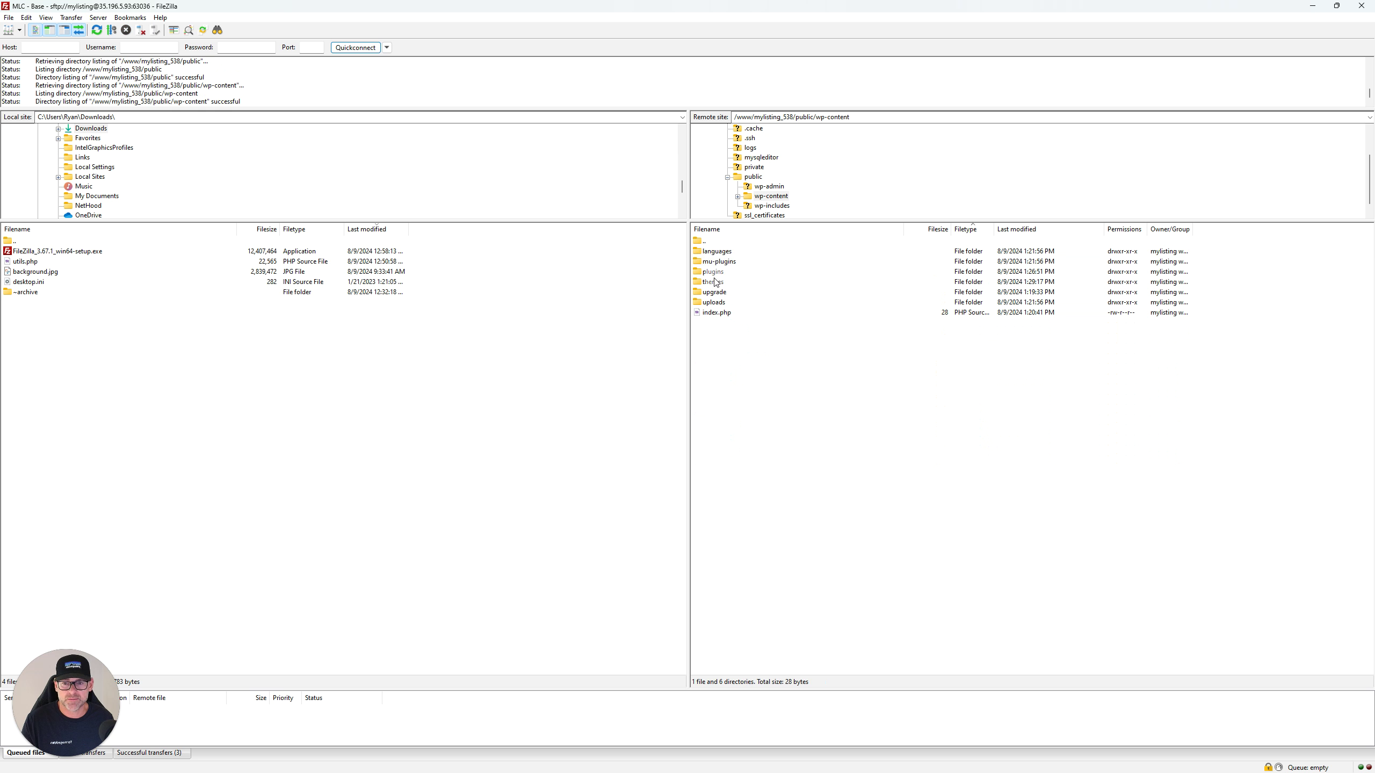
pyautogui.doubleClick(715, 281)
pyautogui.doubleClick(725, 251)
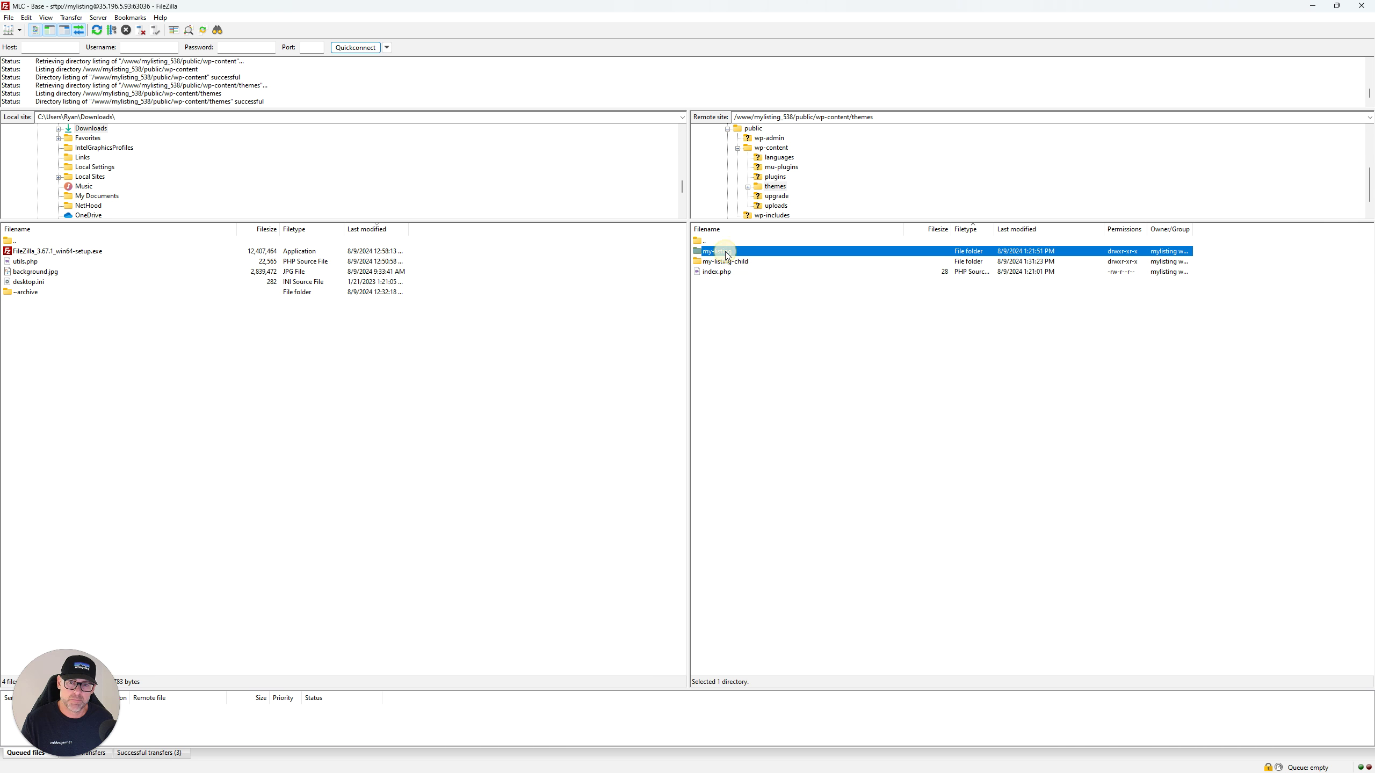
pyautogui.rightClick(726, 252)
pyautogui.click(770, 490)
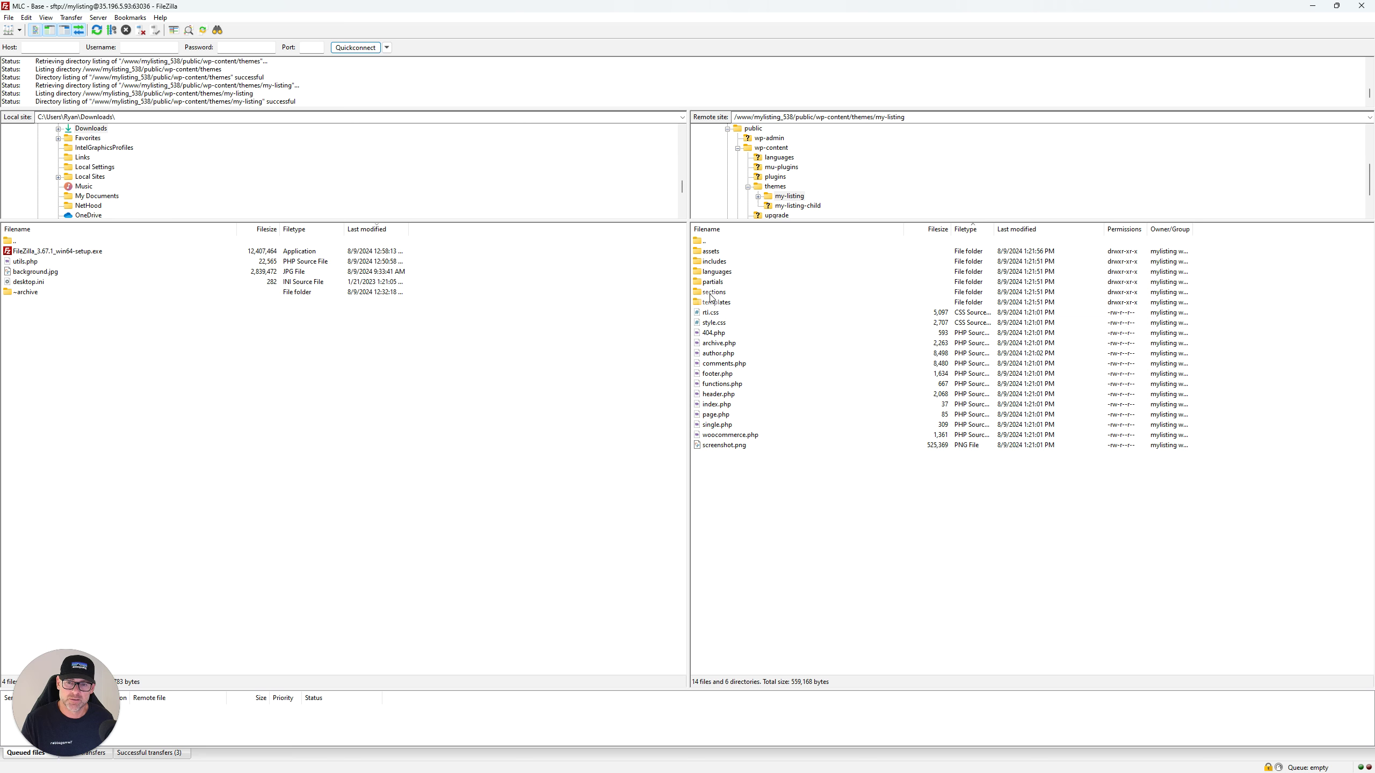
pyautogui.doubleClick(714, 264)
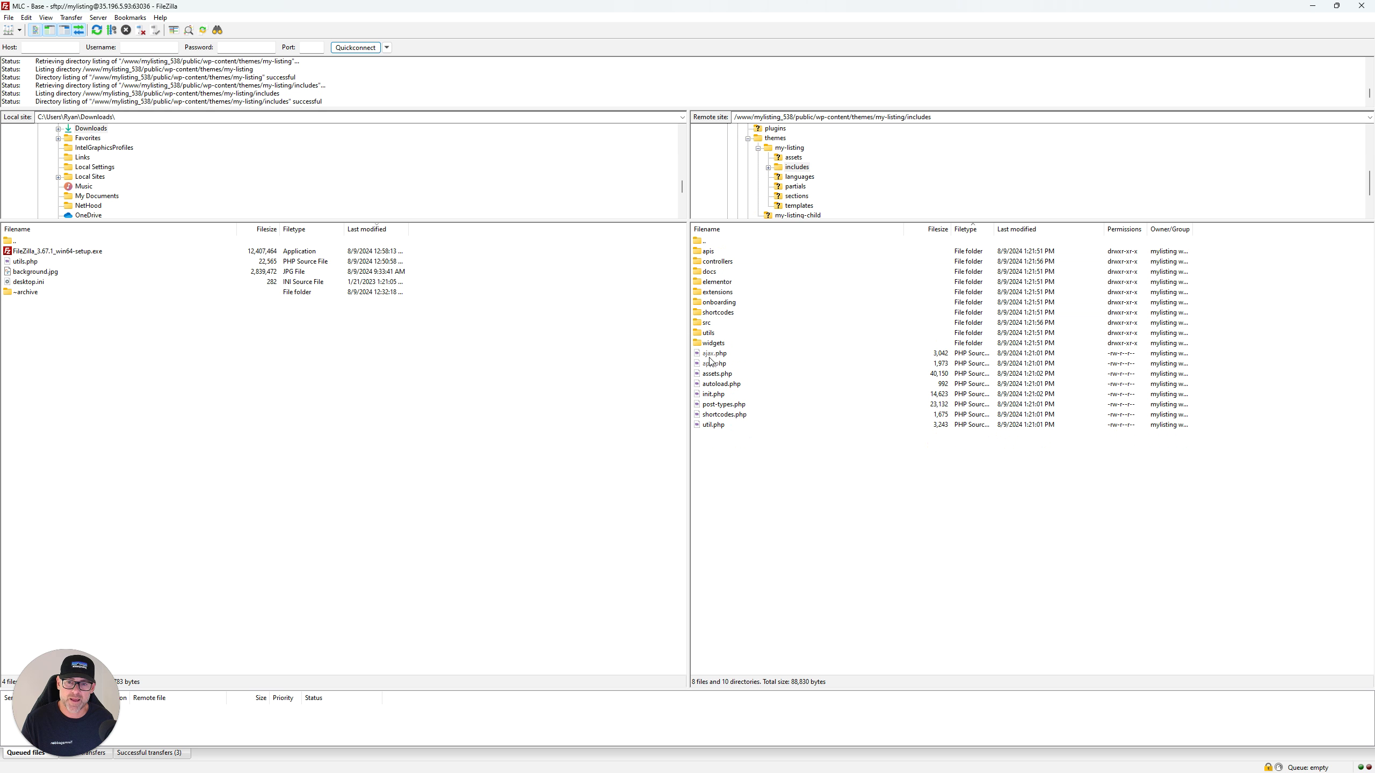
pyautogui.doubleClick(709, 333)
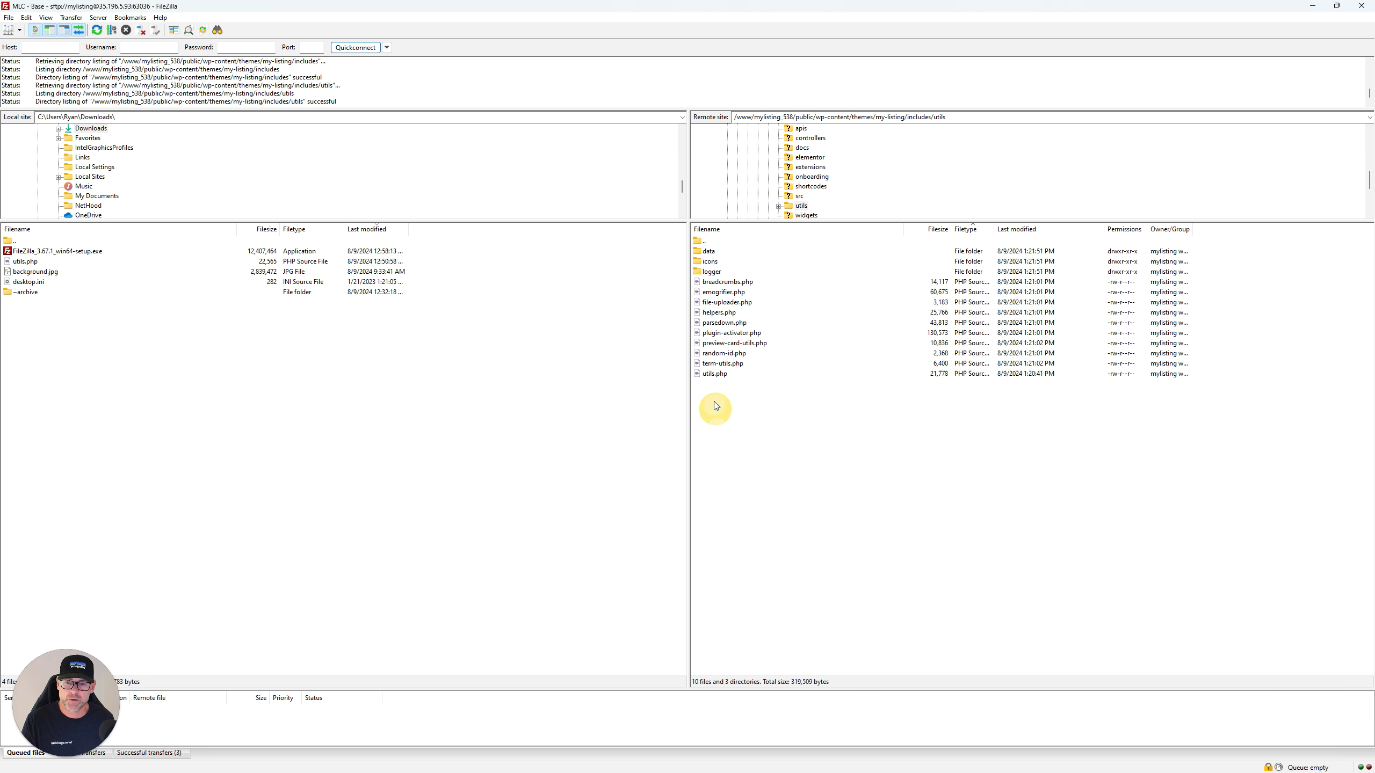
# - Refresh the local Downloads listing and download utils.php into it from the parent theme's remote utils folder
pyautogui.moveTo(715, 374); pyautogui.dragTo(346, 417)
pyautogui.rightClick(346, 416)
pyautogui.click(196, 362)
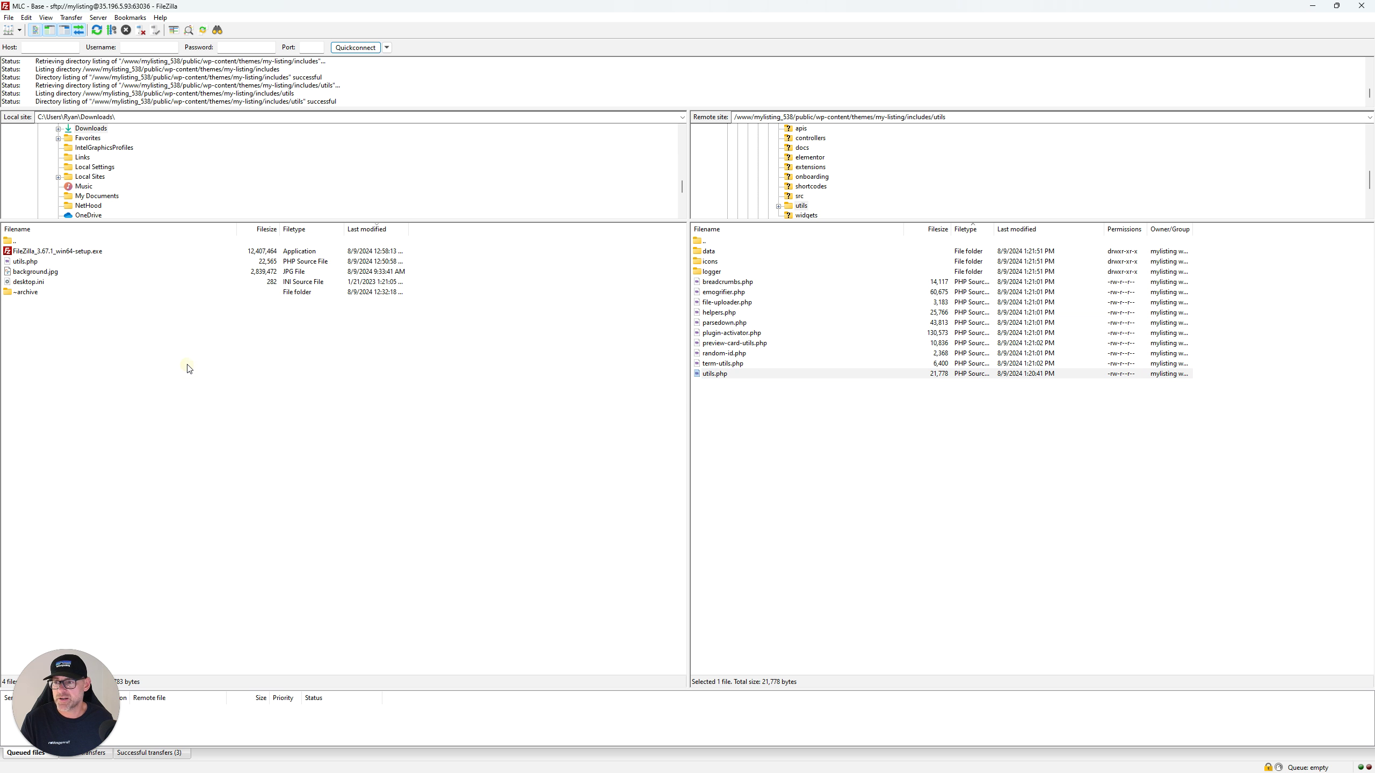
pyautogui.rightClick(188, 365)
pyautogui.click(221, 456)
pyautogui.click(849, 475)
pyautogui.moveTo(717, 375); pyautogui.dragTo(245, 386)
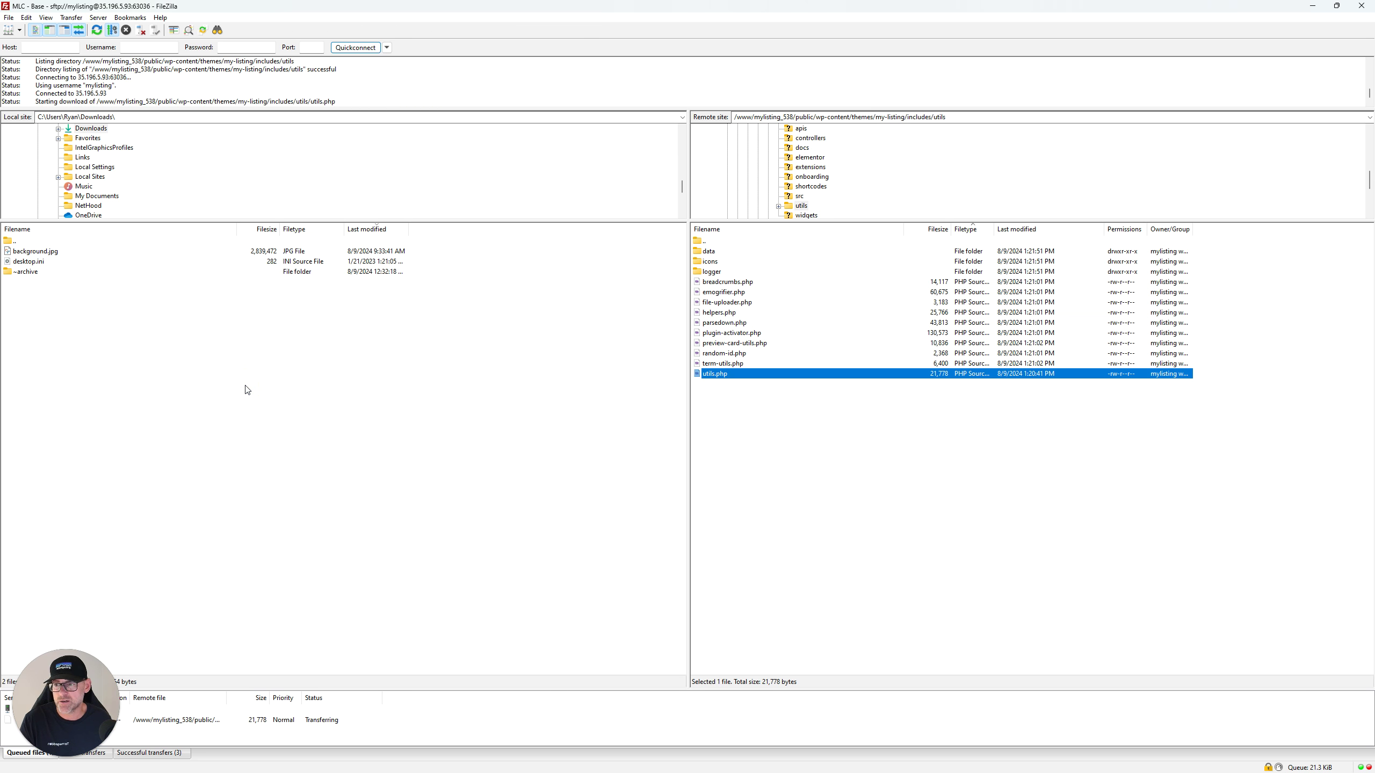
pyautogui.click(853, 482)
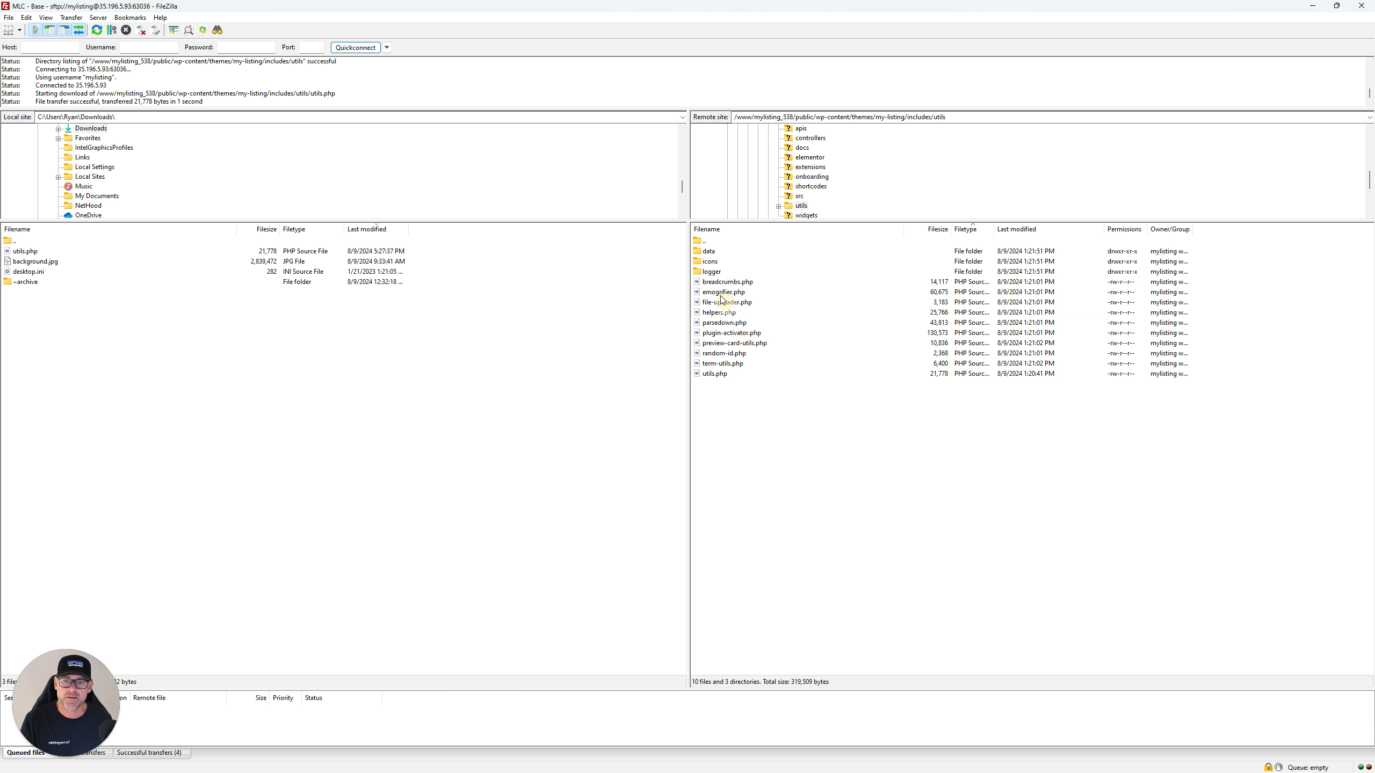
# - Go back up to the remote themes folder and open the my-listing-child folder
pyautogui.doubleClick(702, 241)
pyautogui.doubleClick(702, 241)
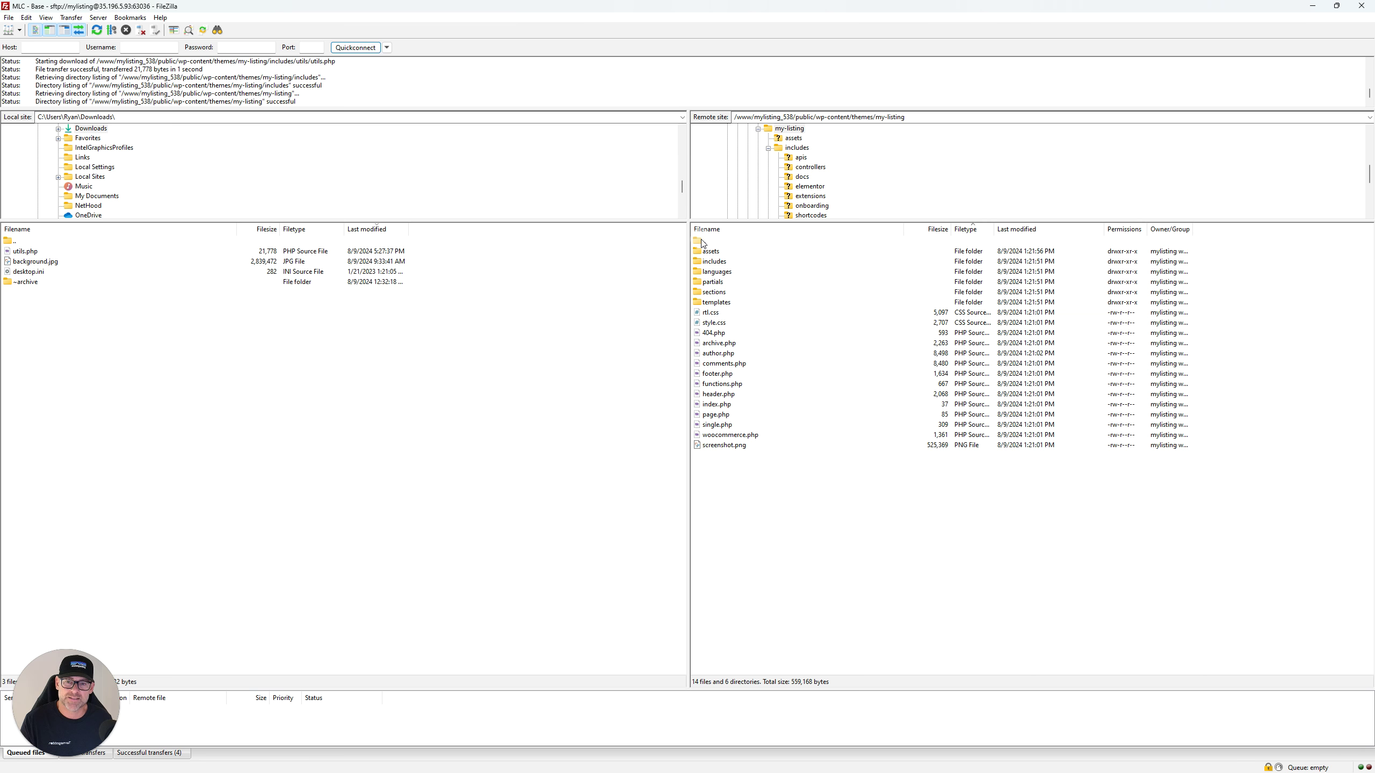
pyautogui.doubleClick(700, 241)
pyautogui.doubleClick(717, 262)
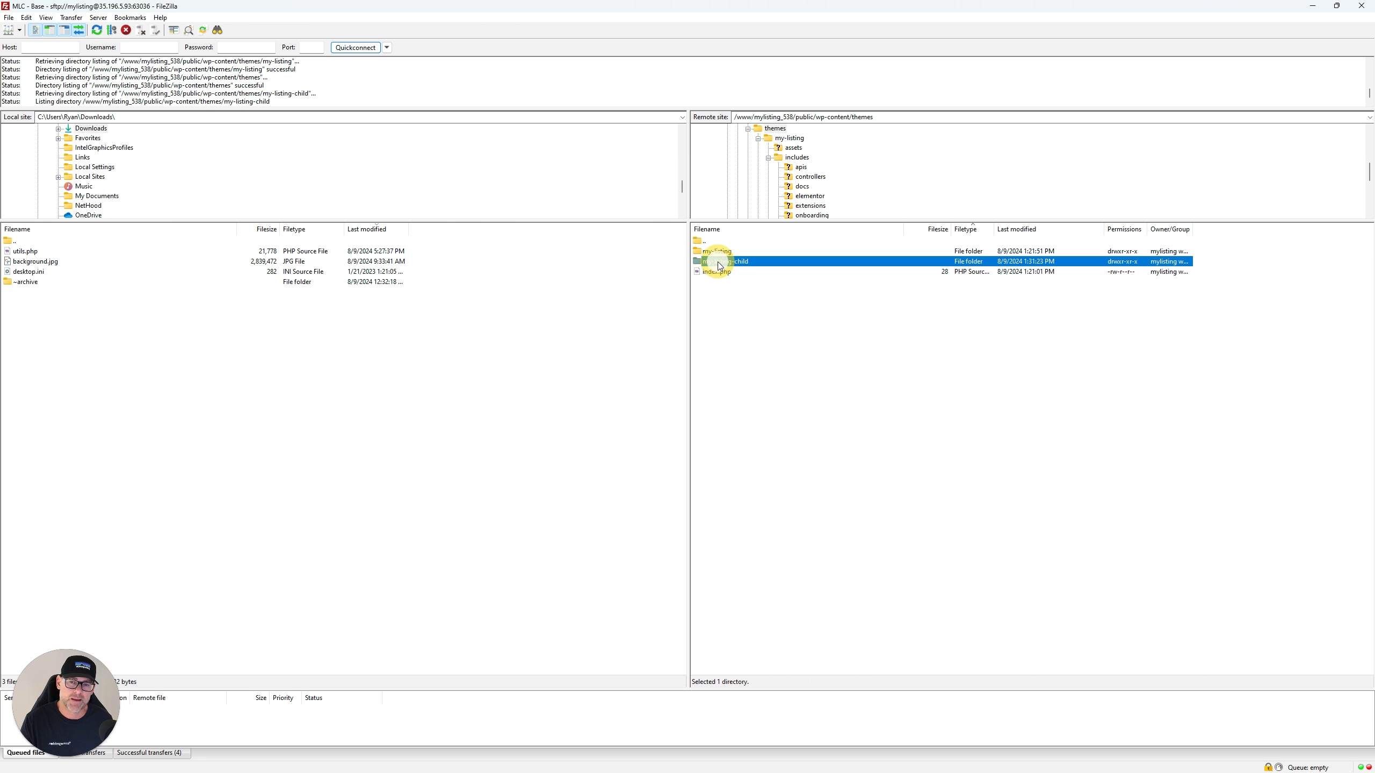
pyautogui.click(729, 326)
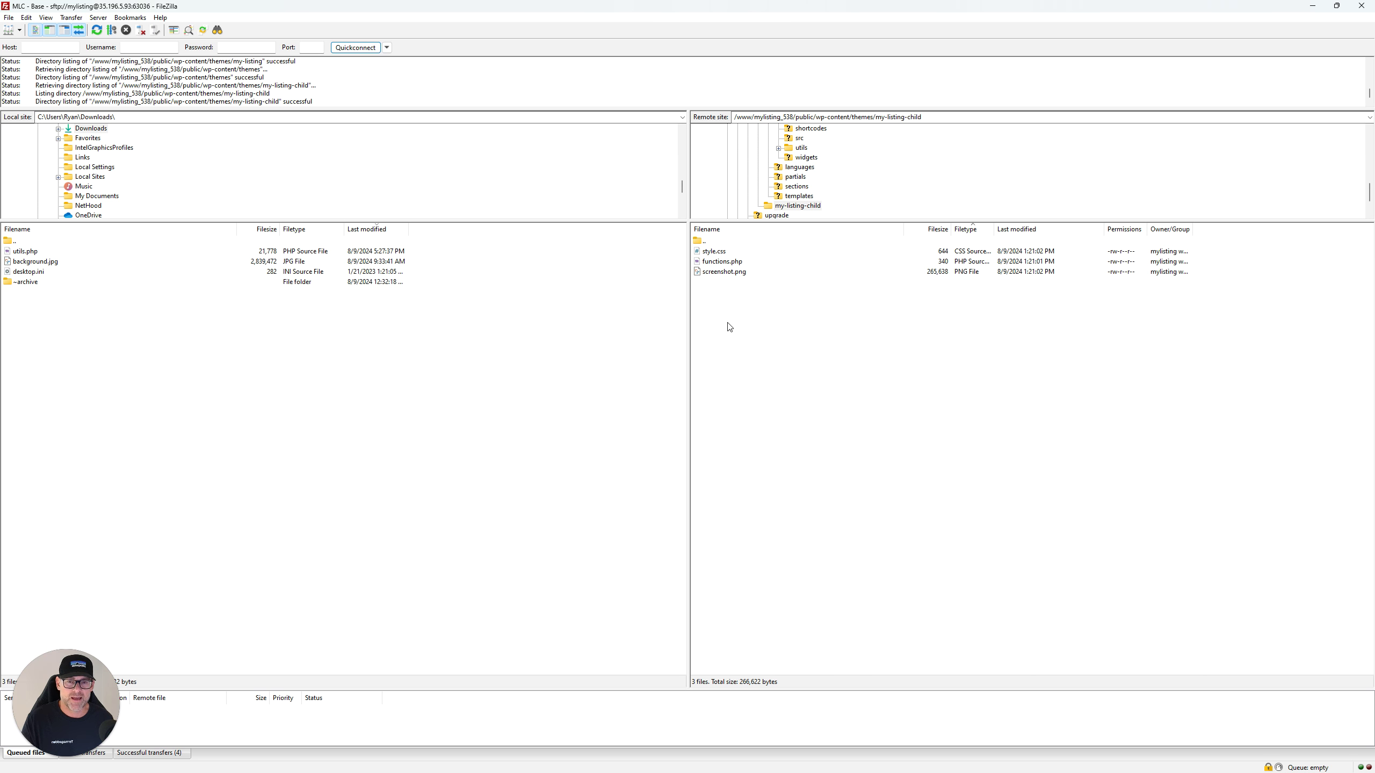
# - Create the directory includes/utils inside the remote my-listing-child folder
pyautogui.rightClick(725, 391)
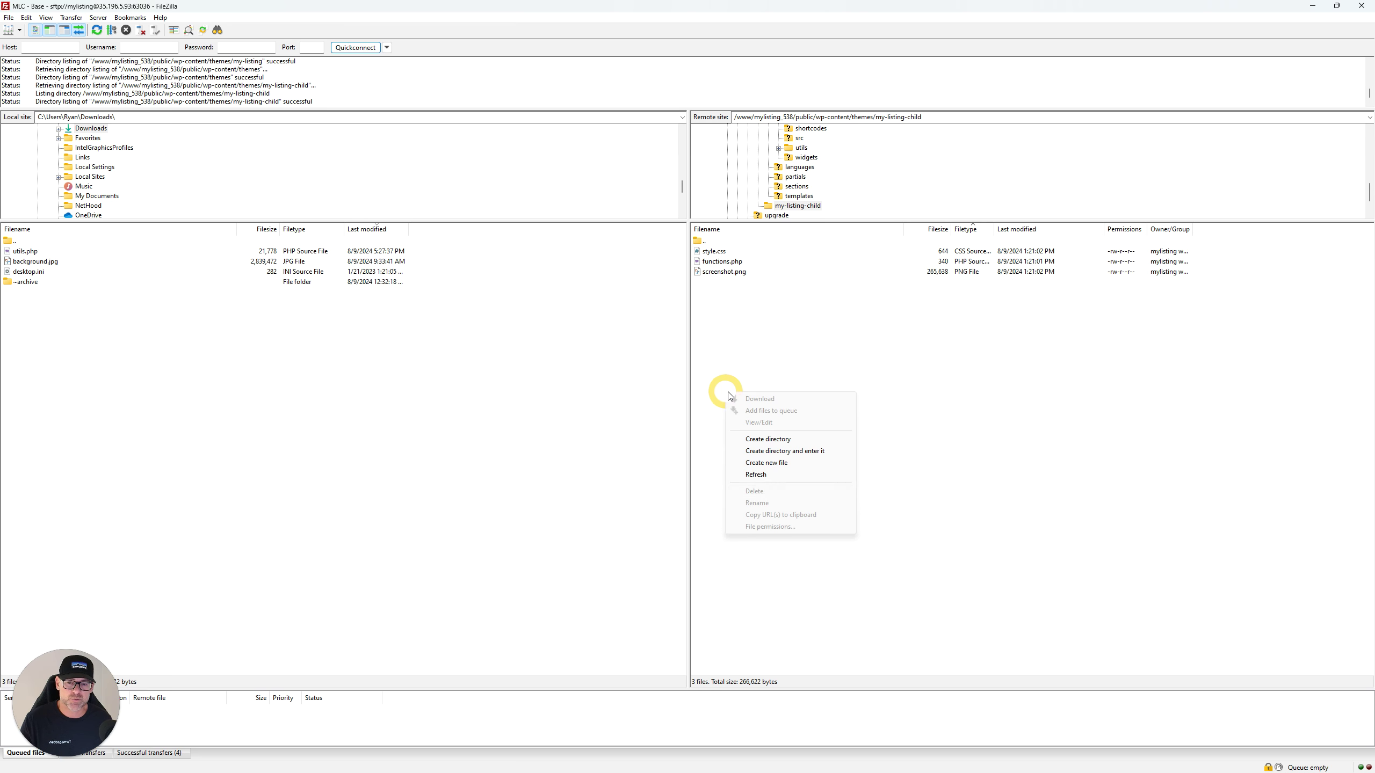
pyautogui.click(777, 439)
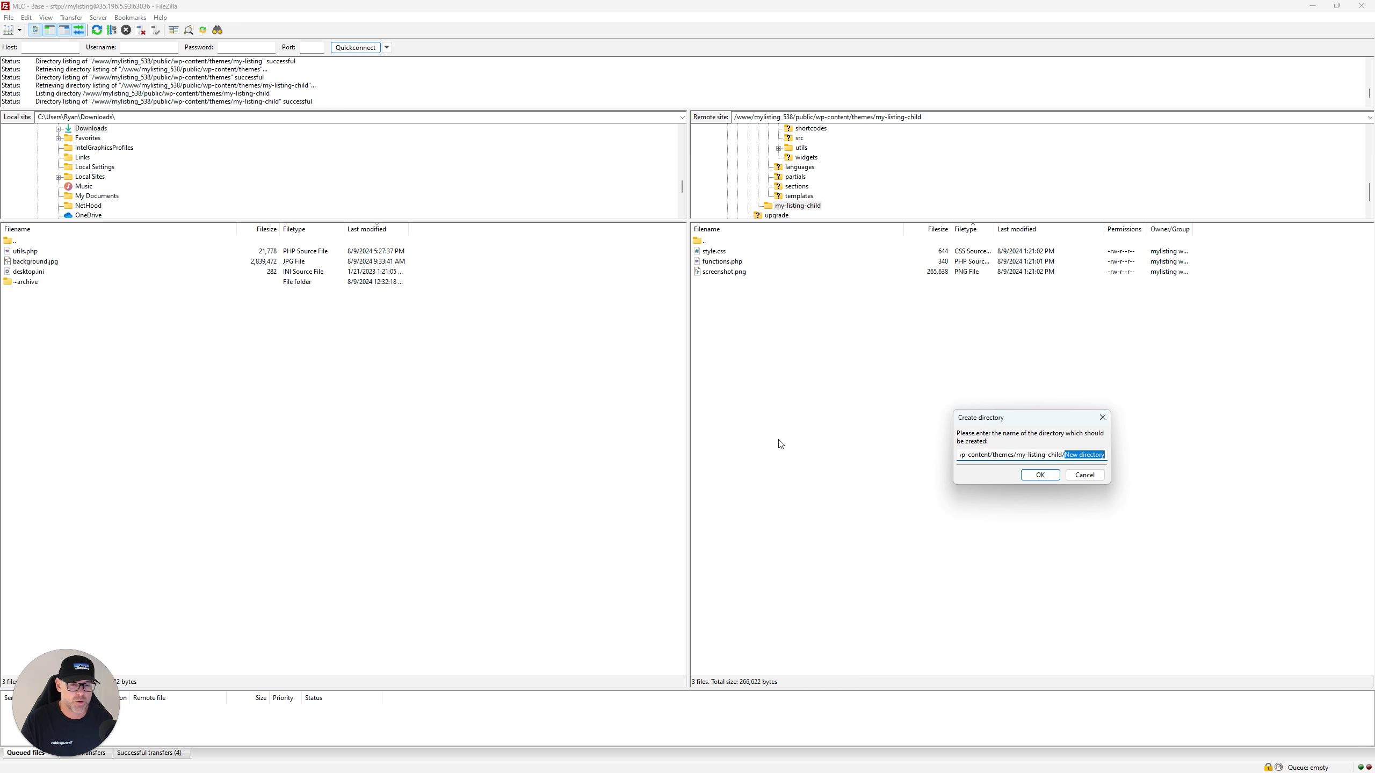
pyautogui.write('in')
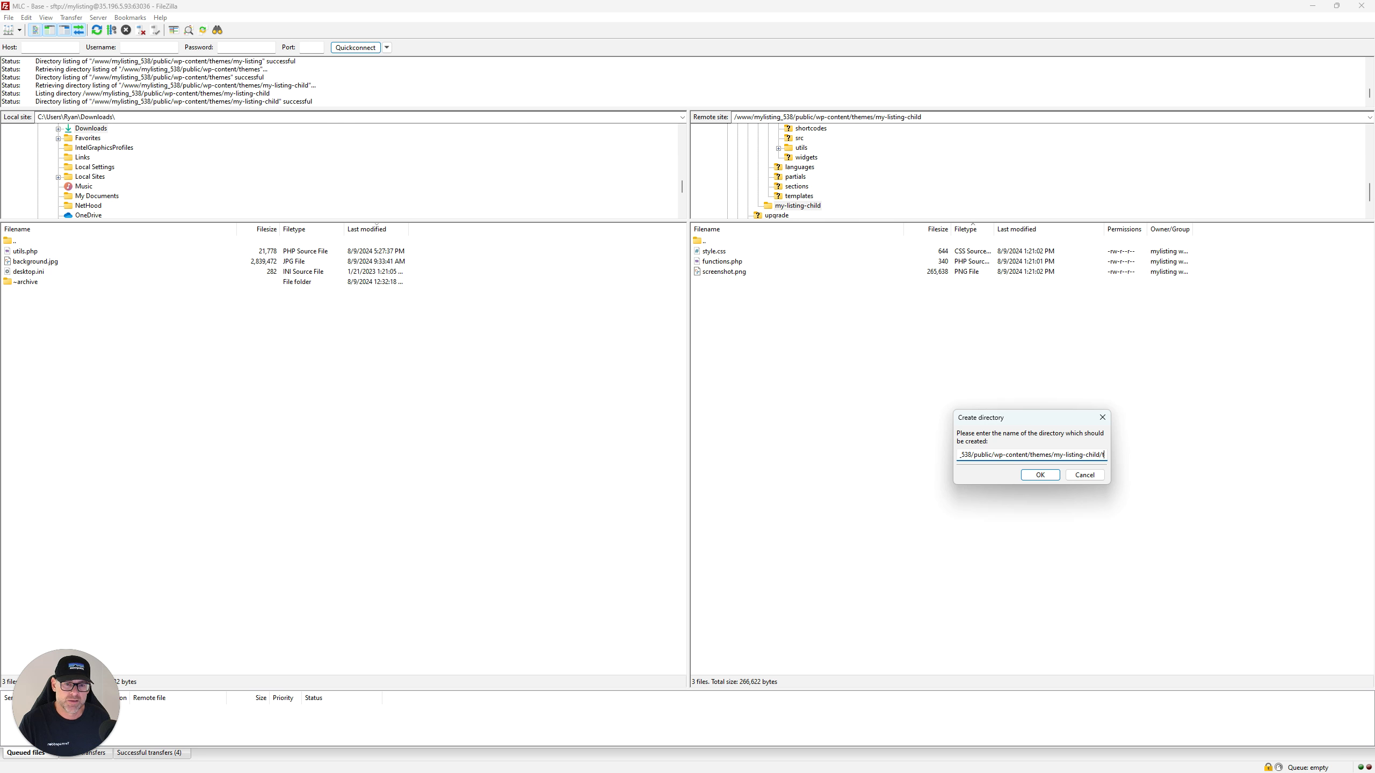
pyautogui.write('cludes')
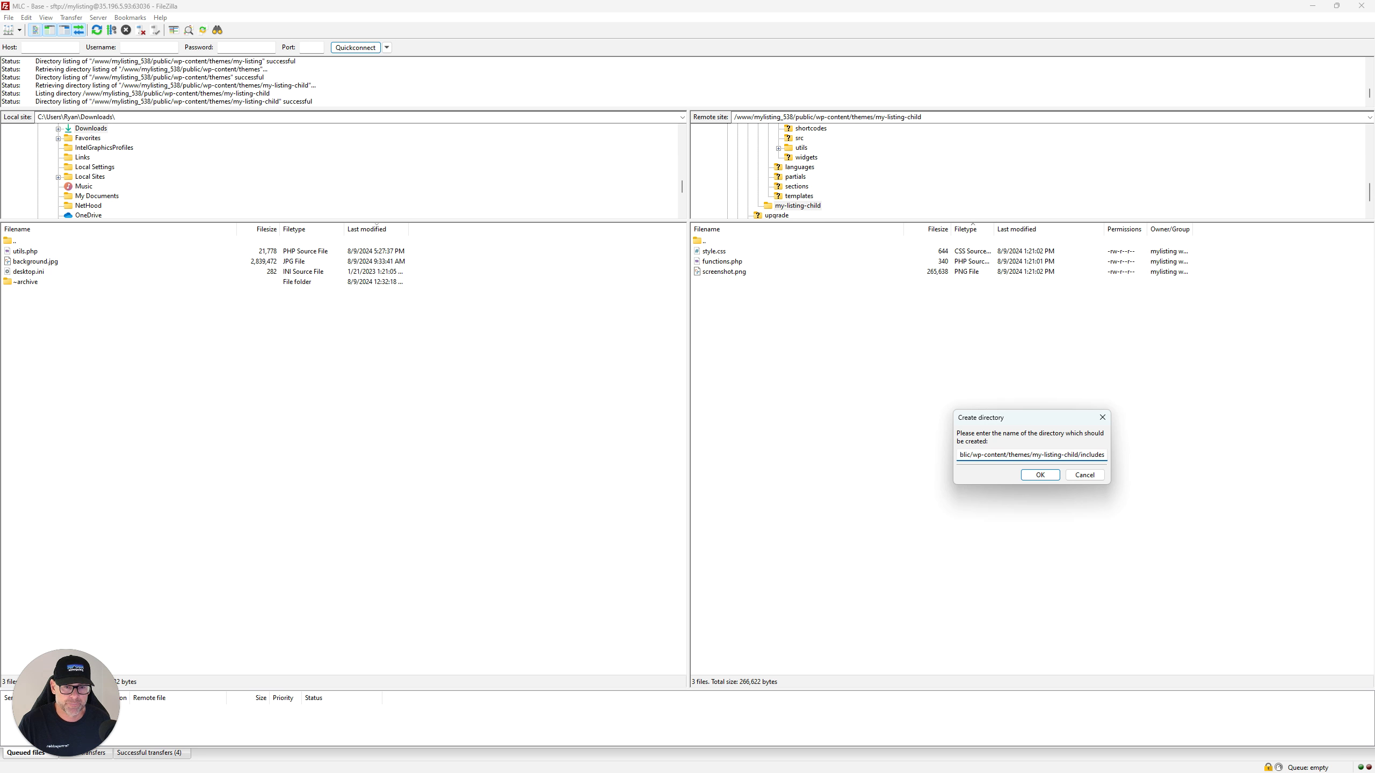
pyautogui.write('/utils')
pyautogui.press('Return')
pyautogui.click(760, 452)
# - Open the child theme's new includes/utils folder and upload utils.php into it from the local Downloads folder
pyautogui.doubleClick(717, 250)
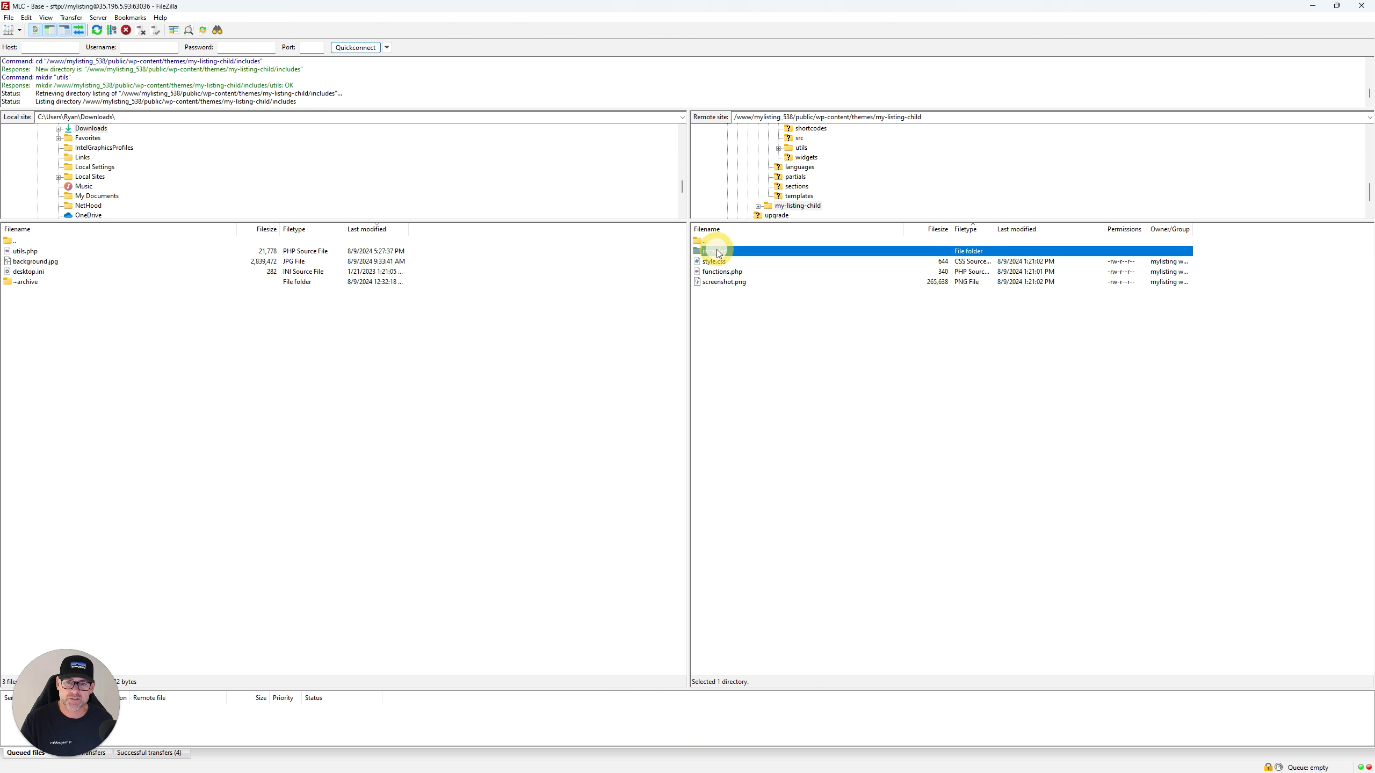
pyautogui.doubleClick(715, 250)
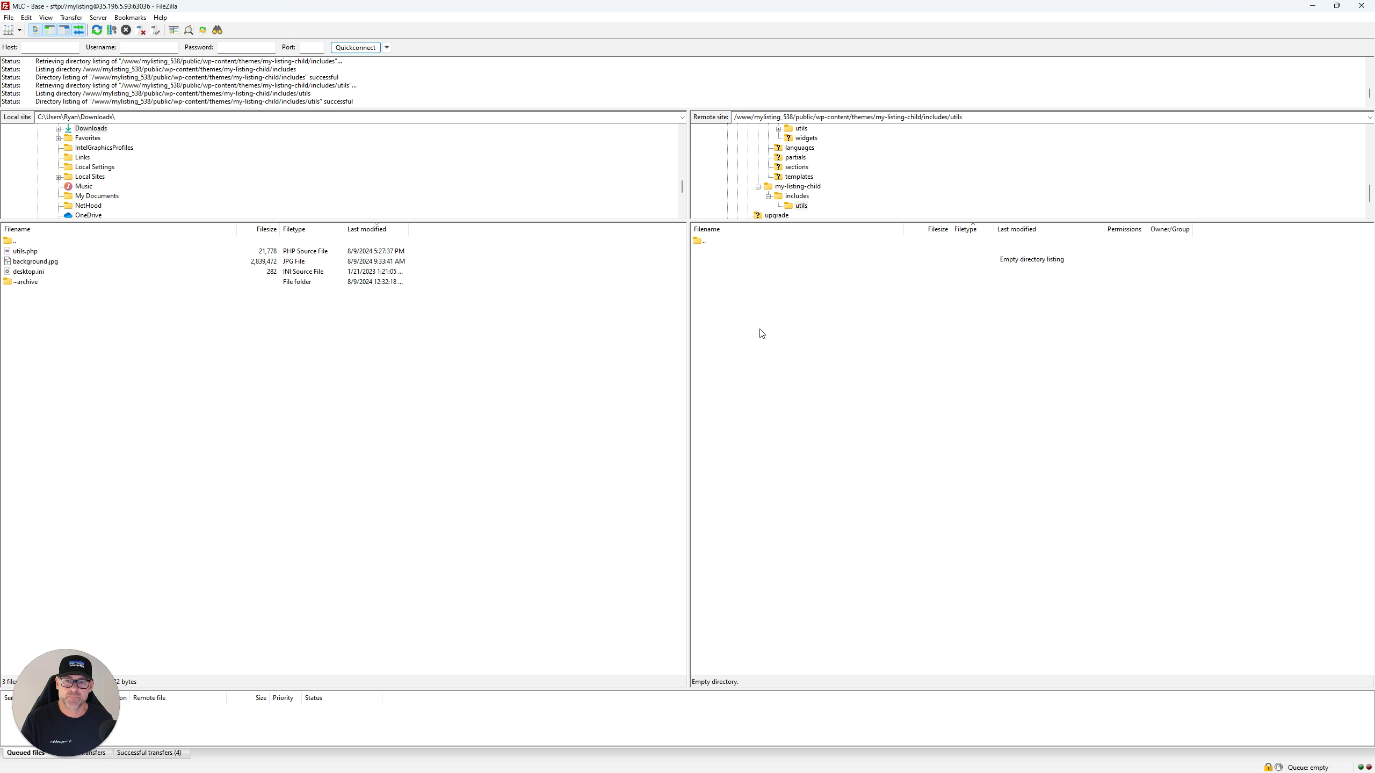
pyautogui.click(25, 252)
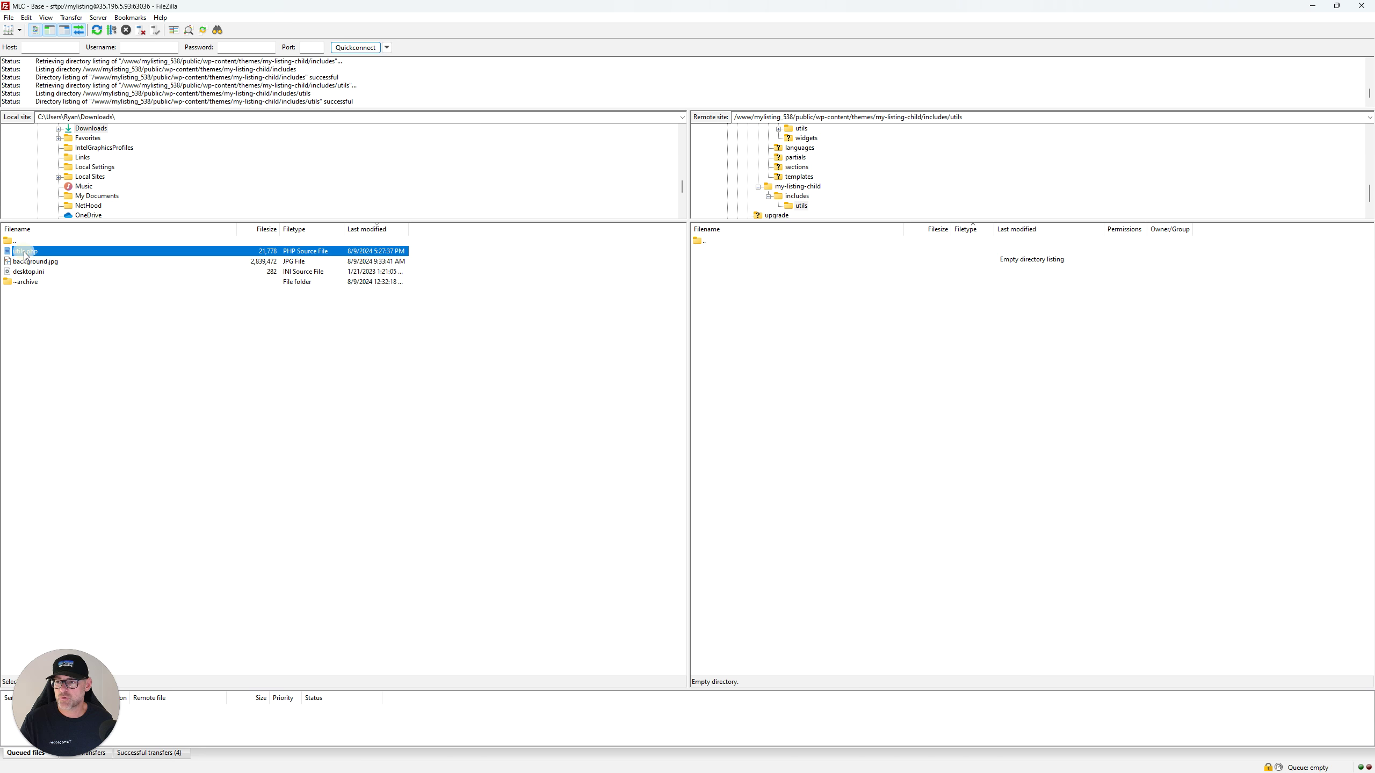
pyautogui.moveTo(25, 252); pyautogui.dragTo(860, 390)
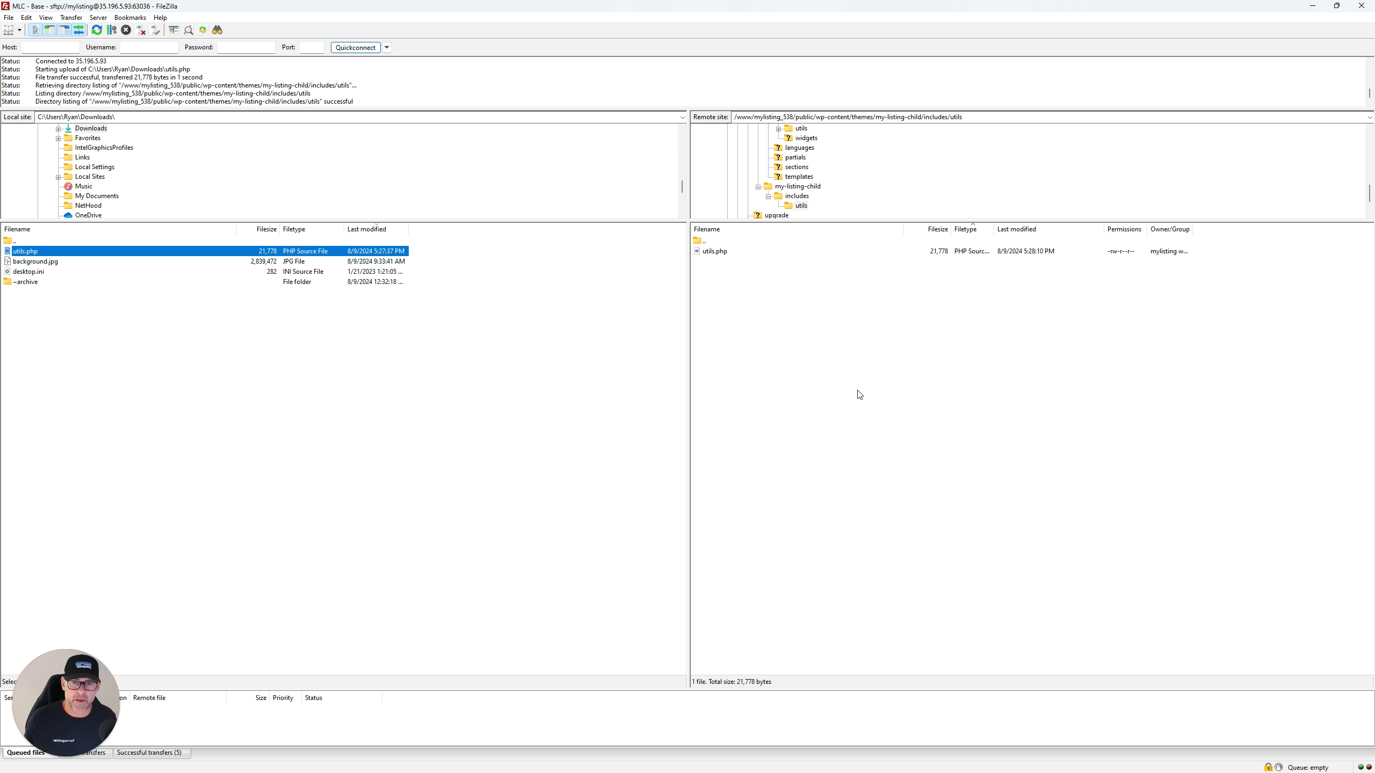
# - Try to open the uploaded utils.php in the child theme's utils folder for editing
pyautogui.click(715, 253)
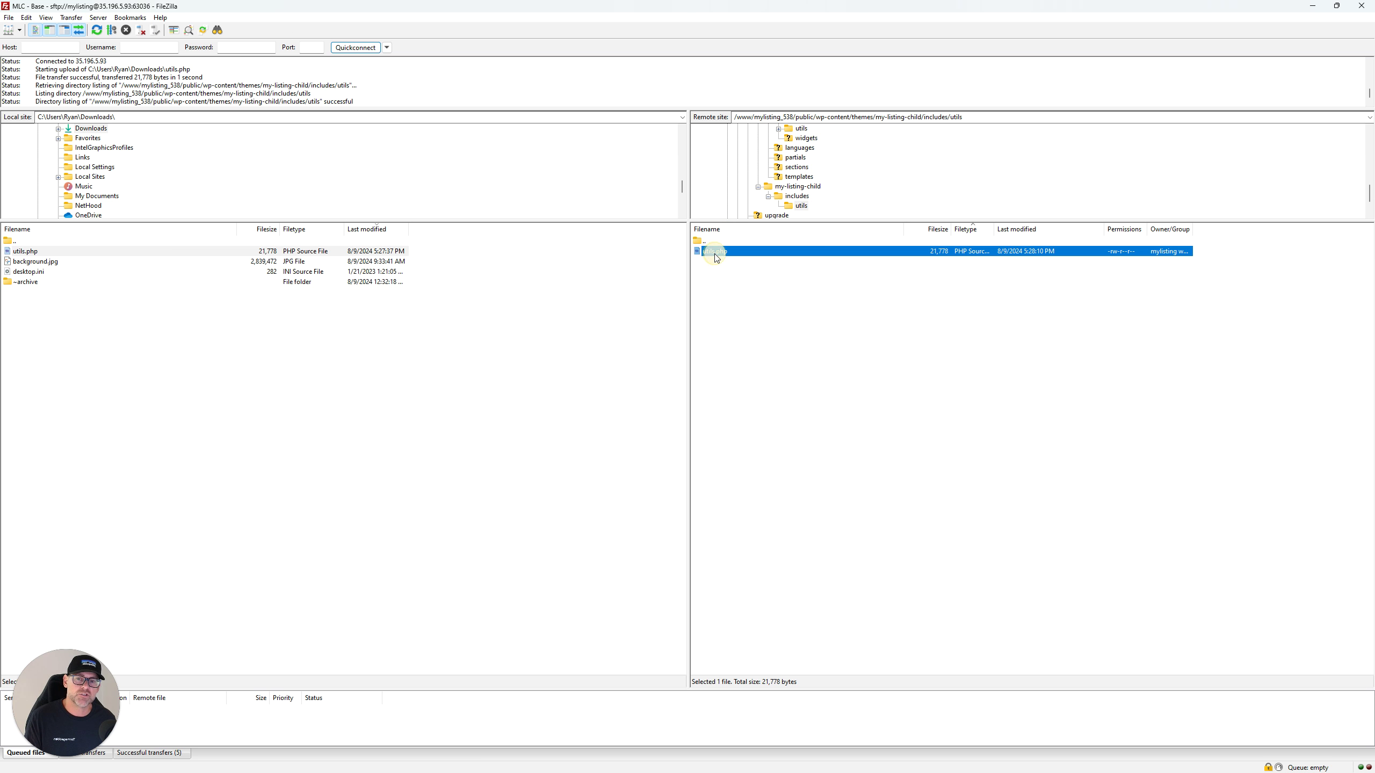
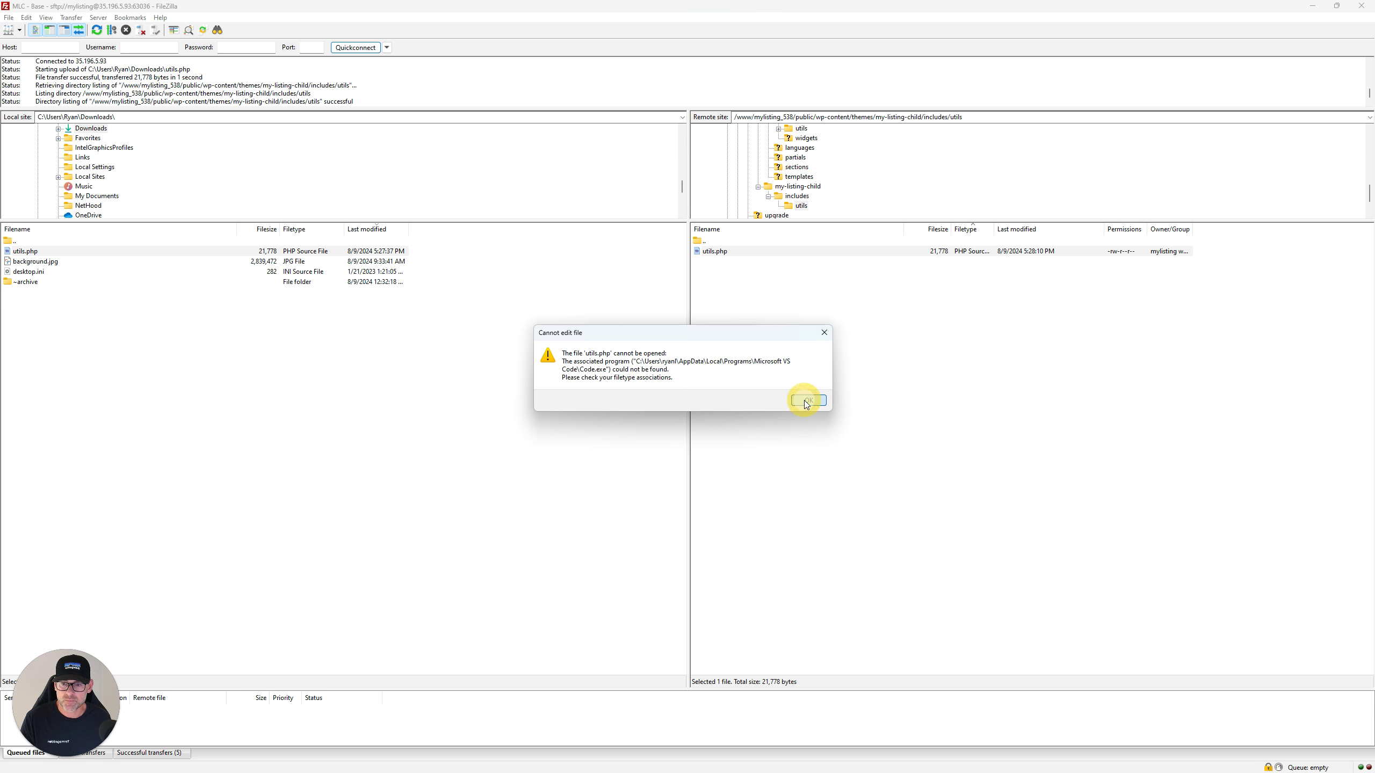
pyautogui.click(806, 400)
pyautogui.click(872, 390)
# - Change FileZilla's file editing settings to use the system's default editor for text files
pyautogui.click(32, 18)
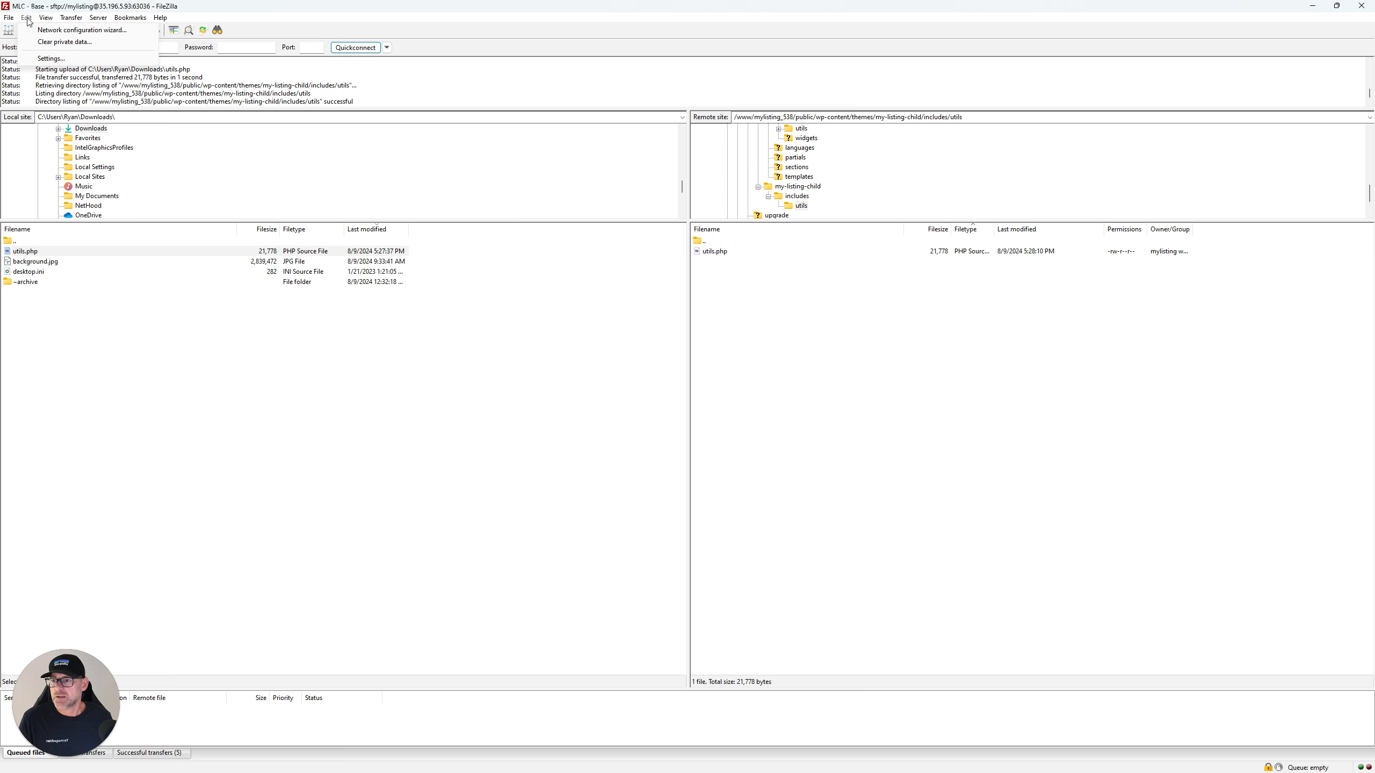
pyautogui.click(43, 18)
pyautogui.moveTo(32, 19)
pyautogui.click(52, 59)
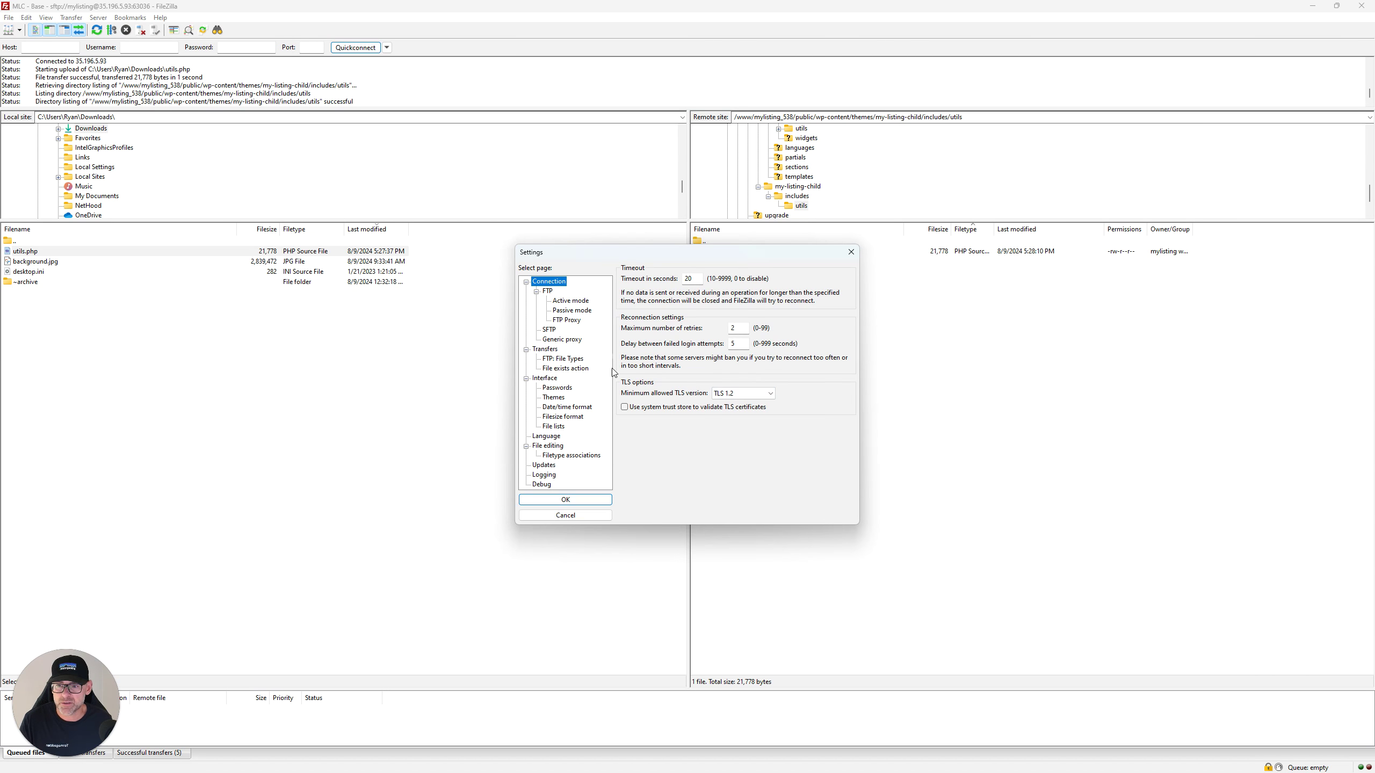
pyautogui.click(566, 455)
pyautogui.click(548, 446)
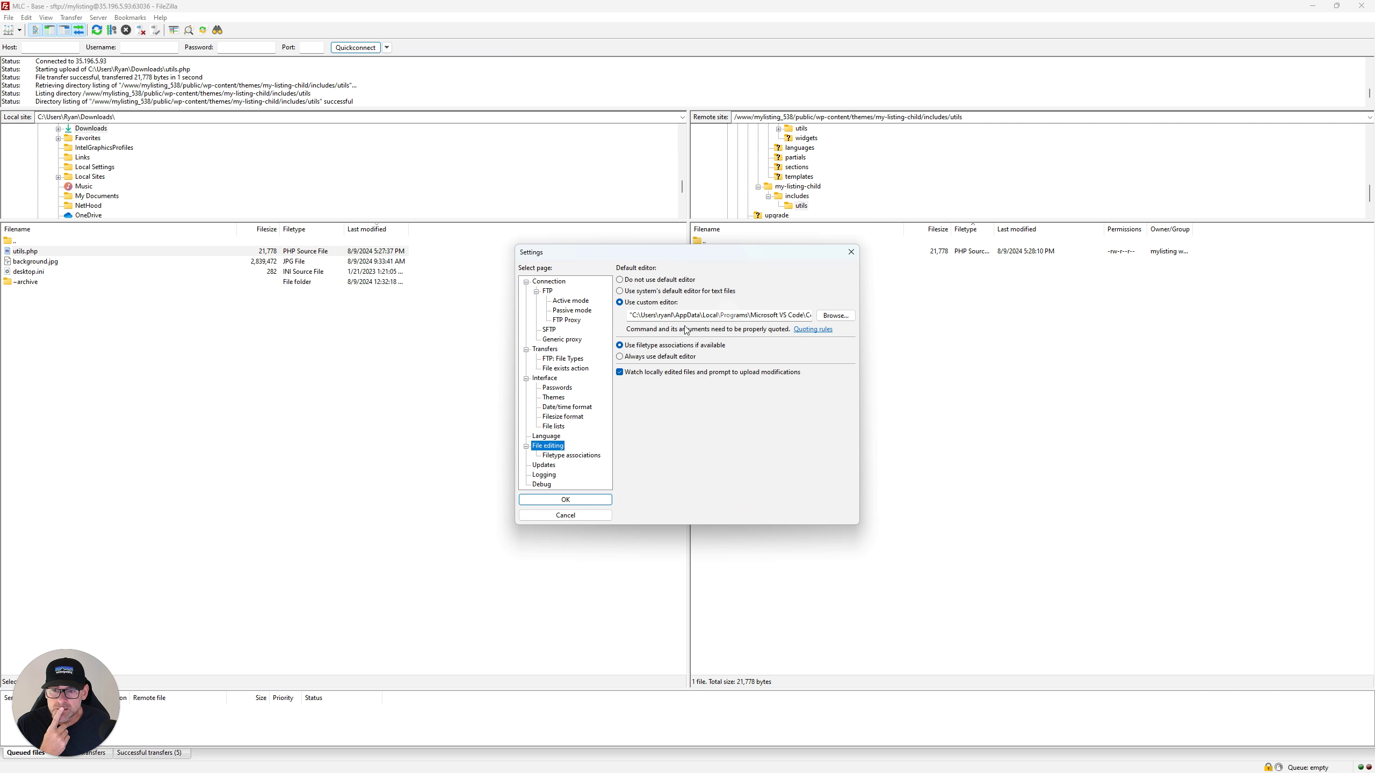
pyautogui.click(641, 290)
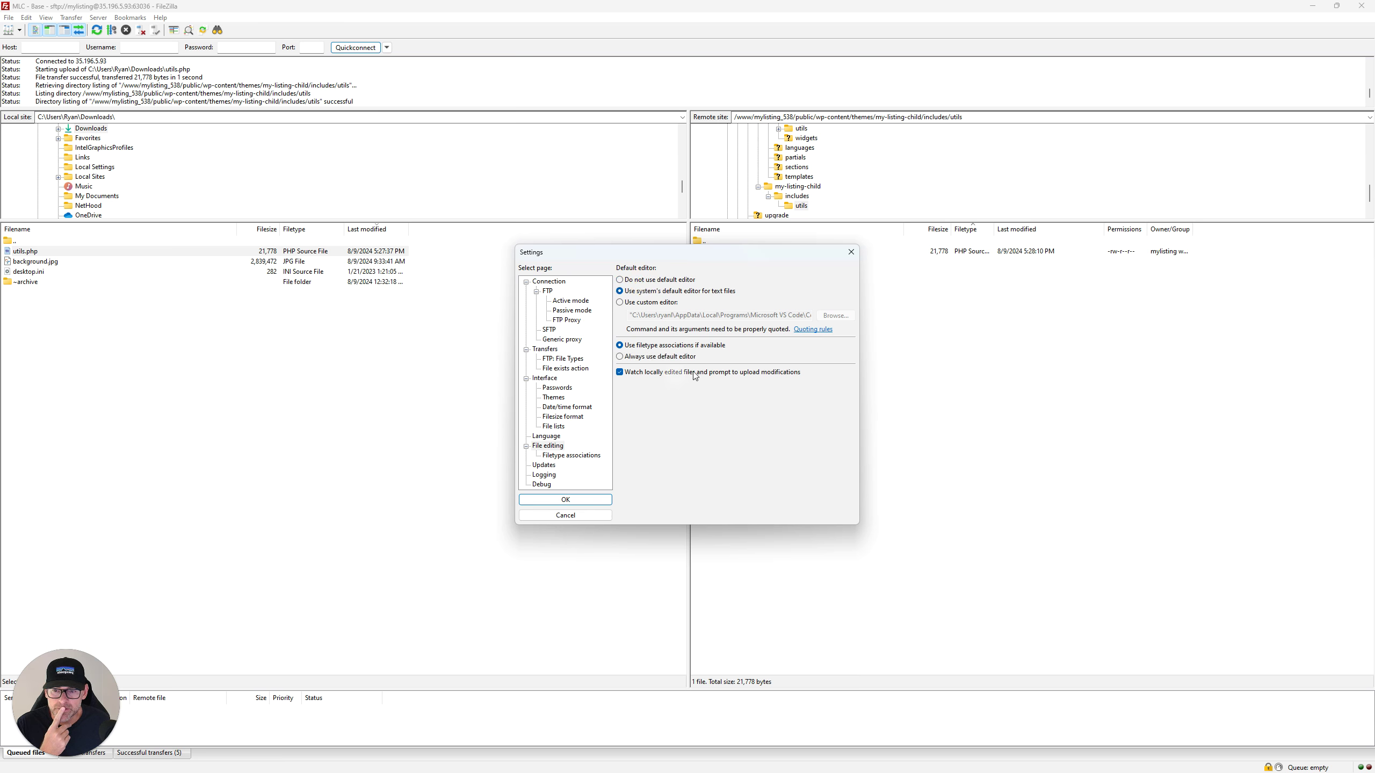
pyautogui.click(557, 499)
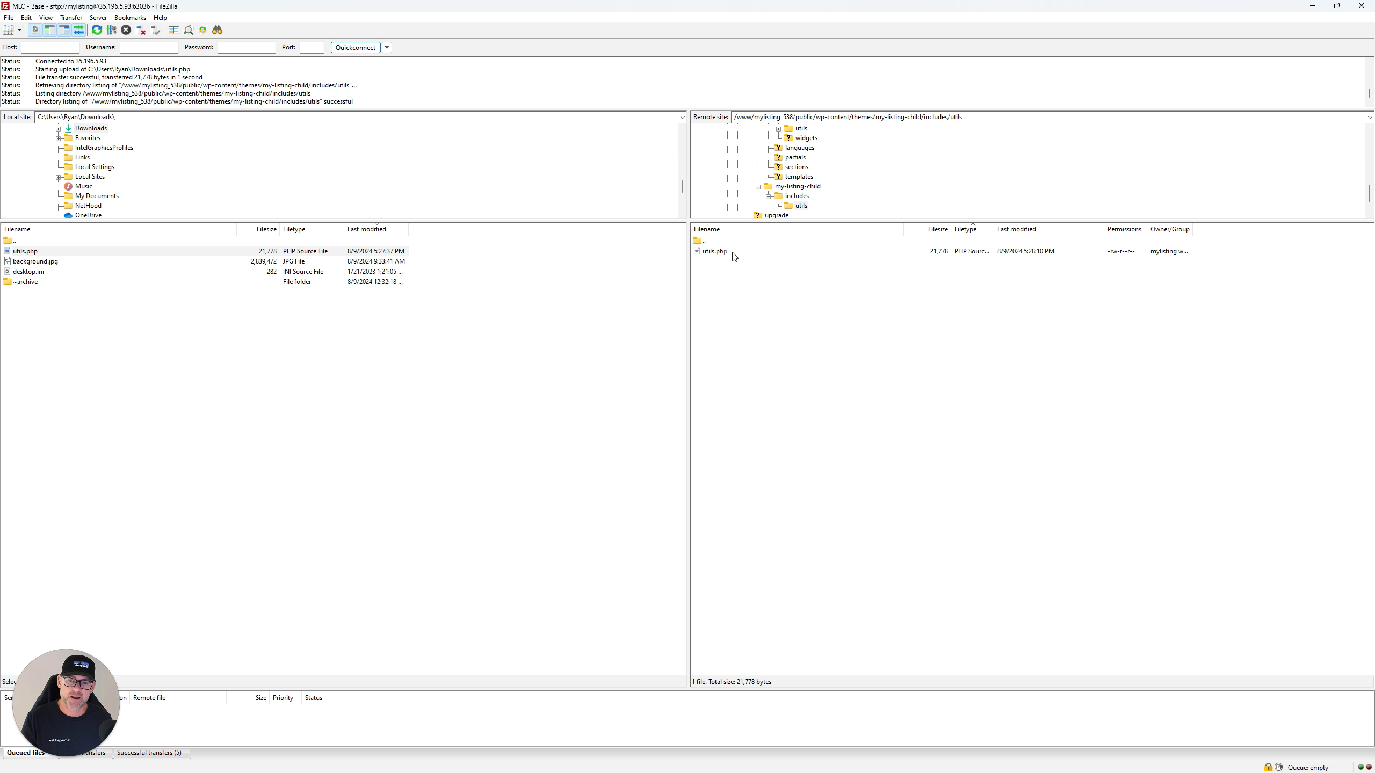
# - Open the child theme's remote utils.php for editing and move its Notepad window to the other monitor
pyautogui.click(714, 250)
pyautogui.rightClick(717, 251)
pyautogui.click(756, 288)
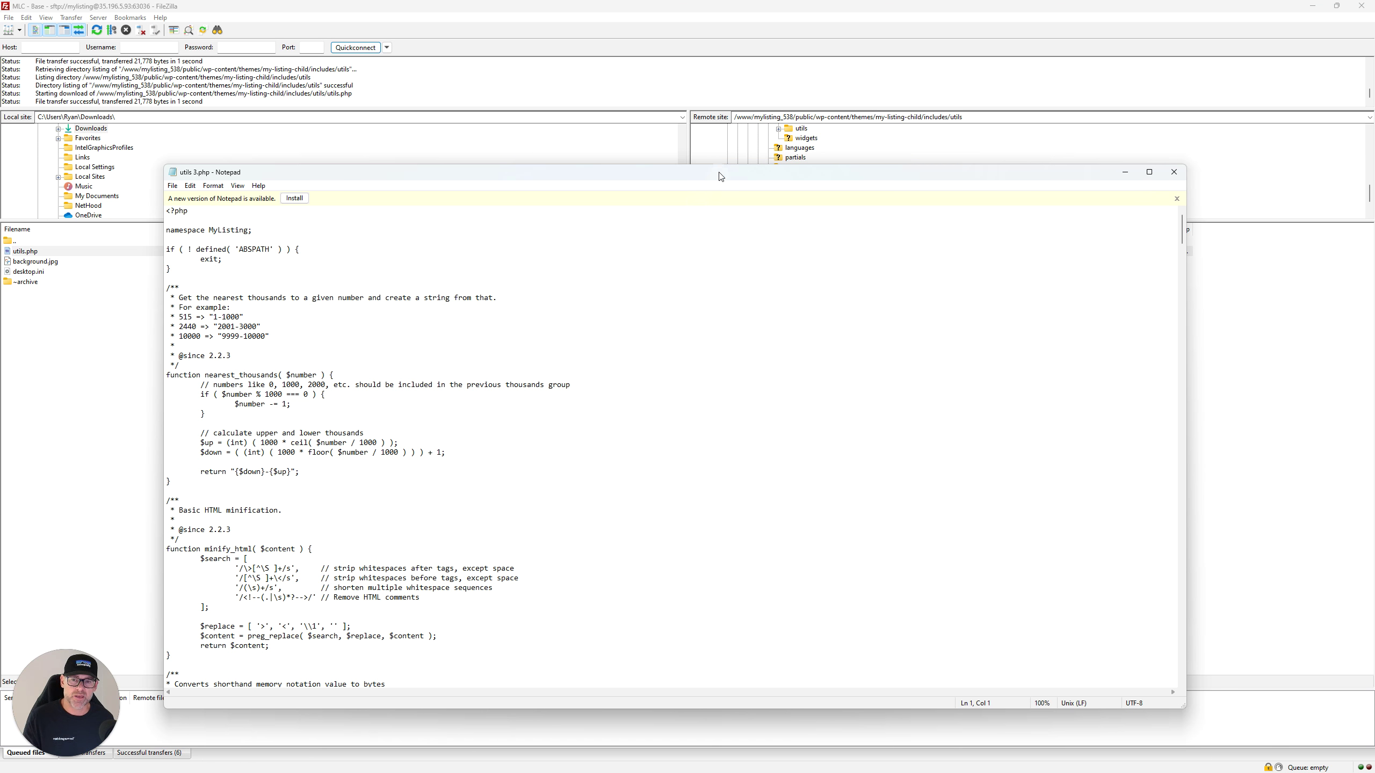
pyautogui.press('super+shift+Right')
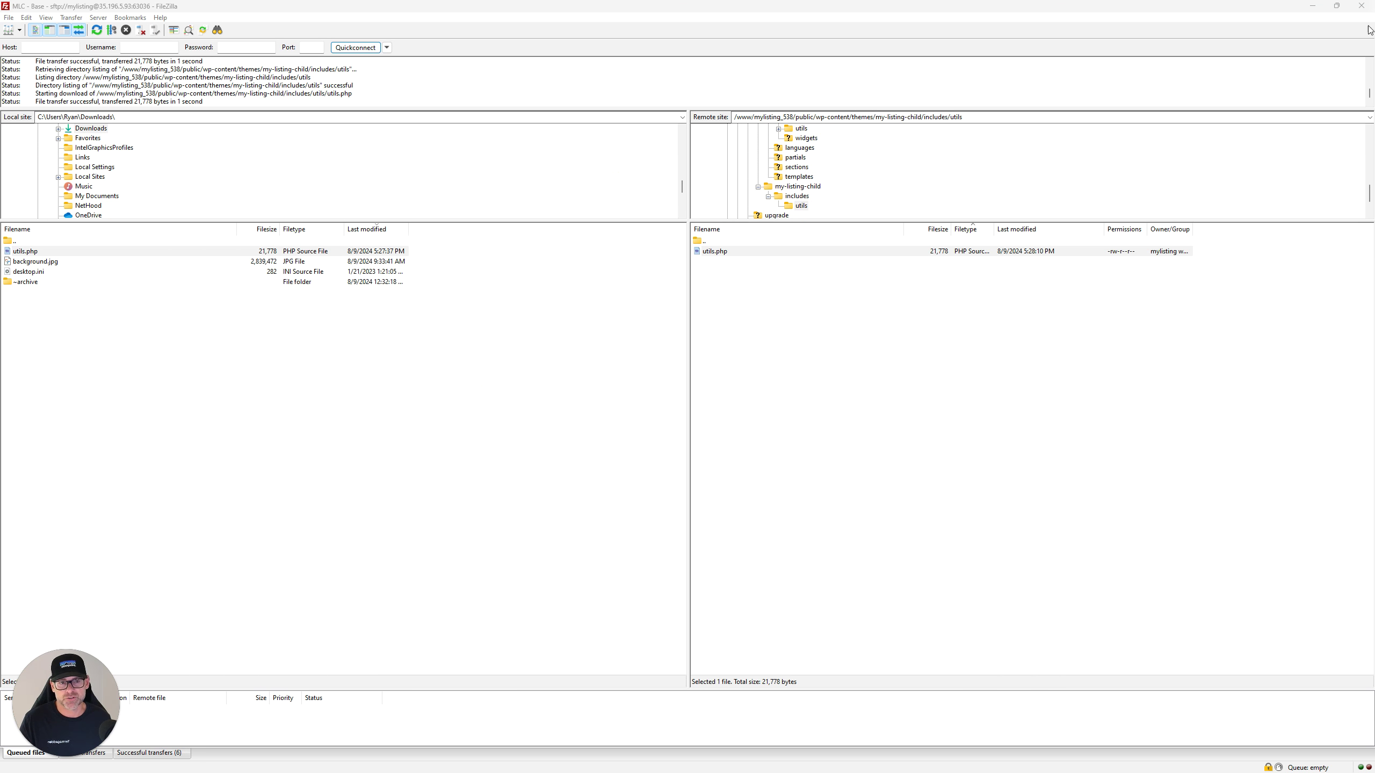
# - Switch to the browser guide and copy the PHP snippet with the get_login_url and get_register_url functions
pyautogui.click(1312, 6)
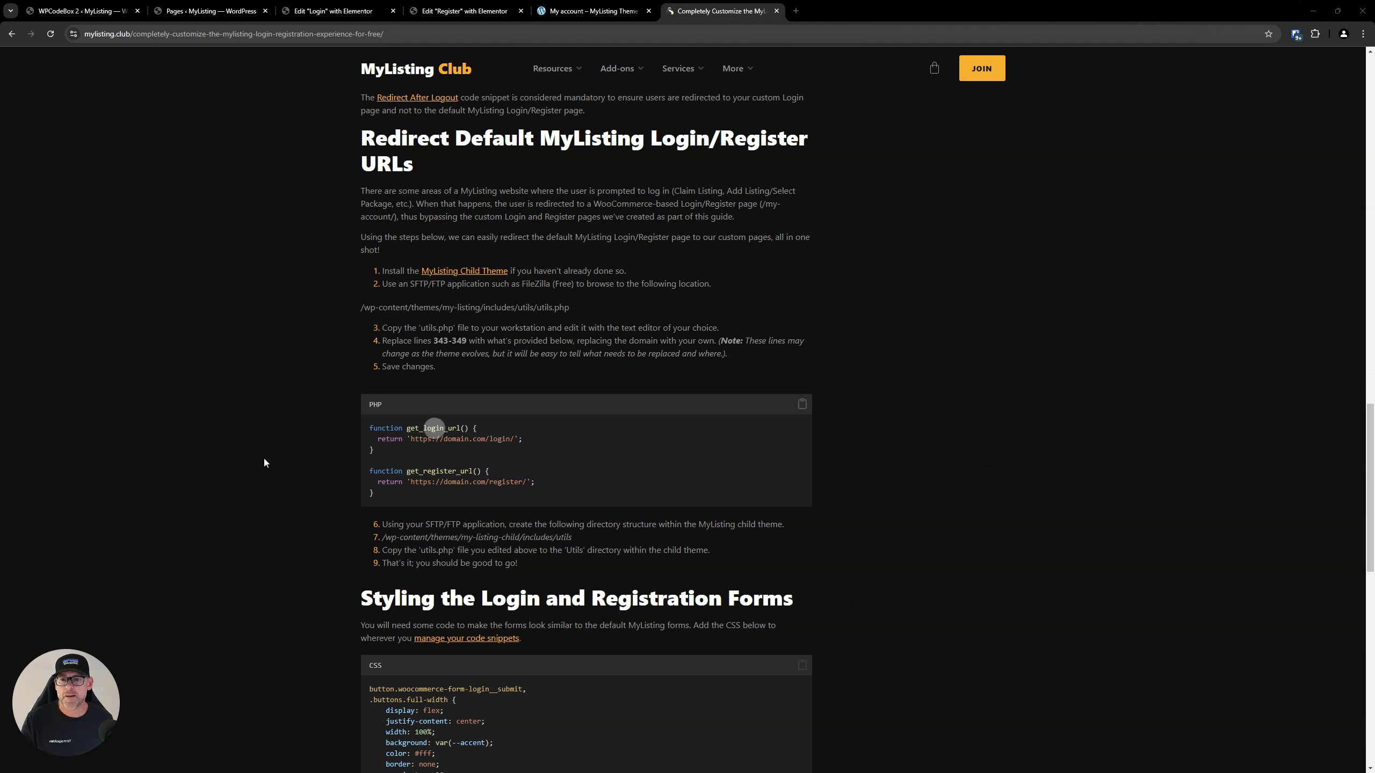
pyautogui.scroll(-2, 284, 428)
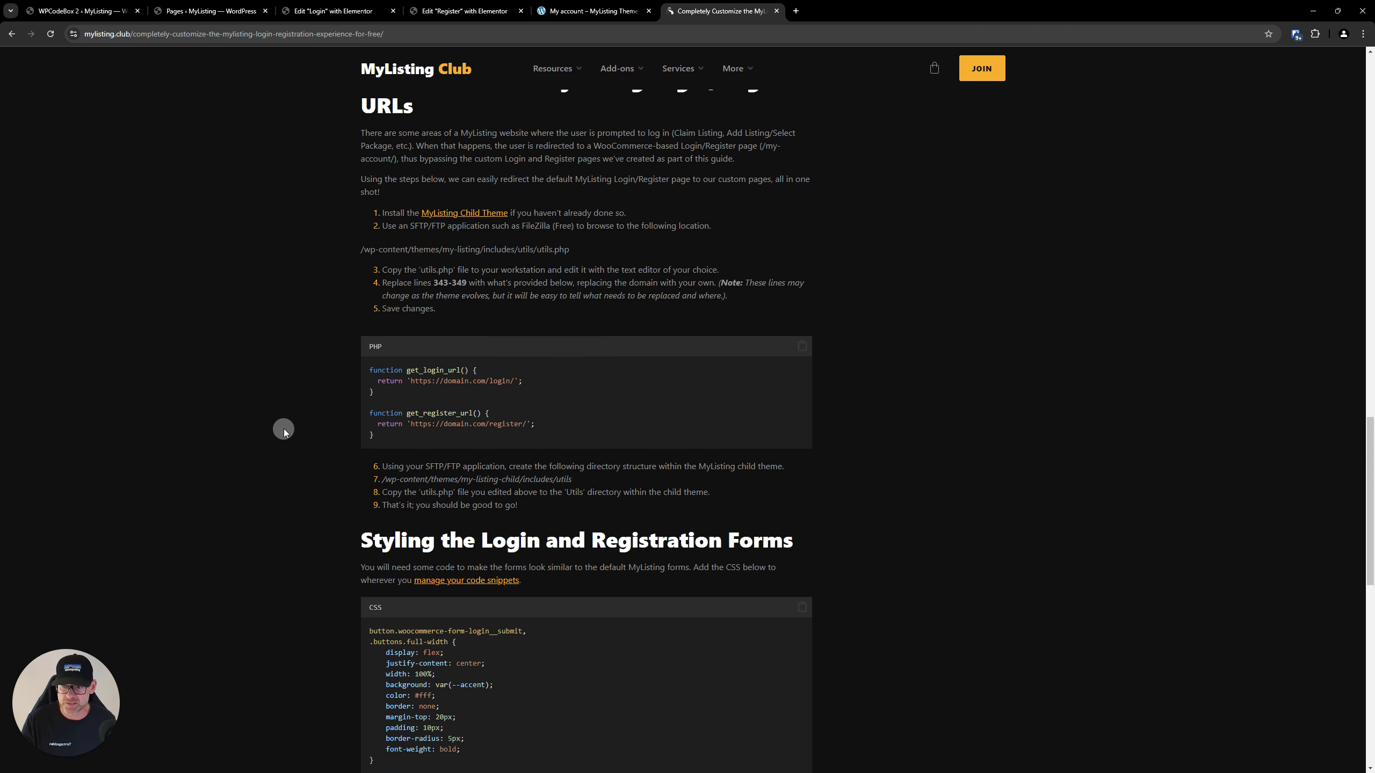
pyautogui.scroll(2, 436, 260)
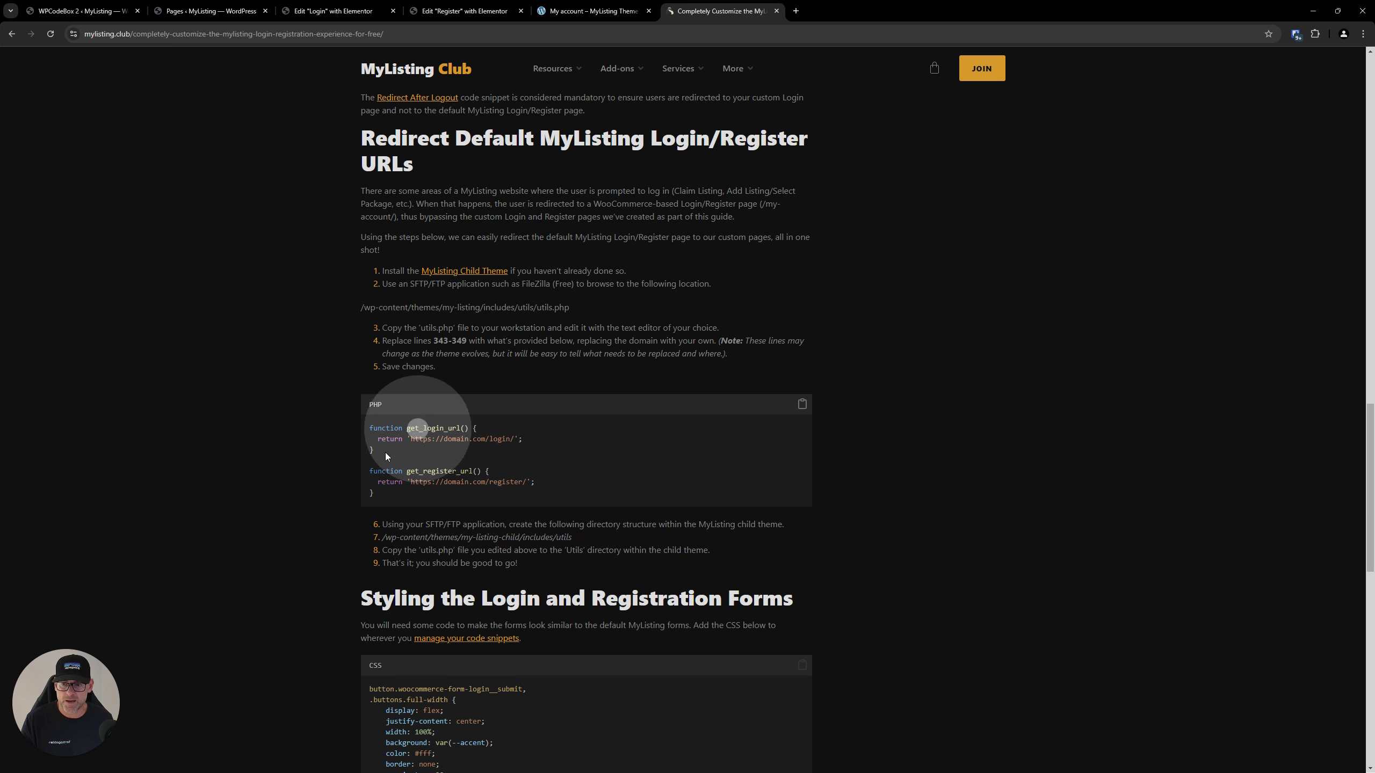
pyautogui.click(802, 406)
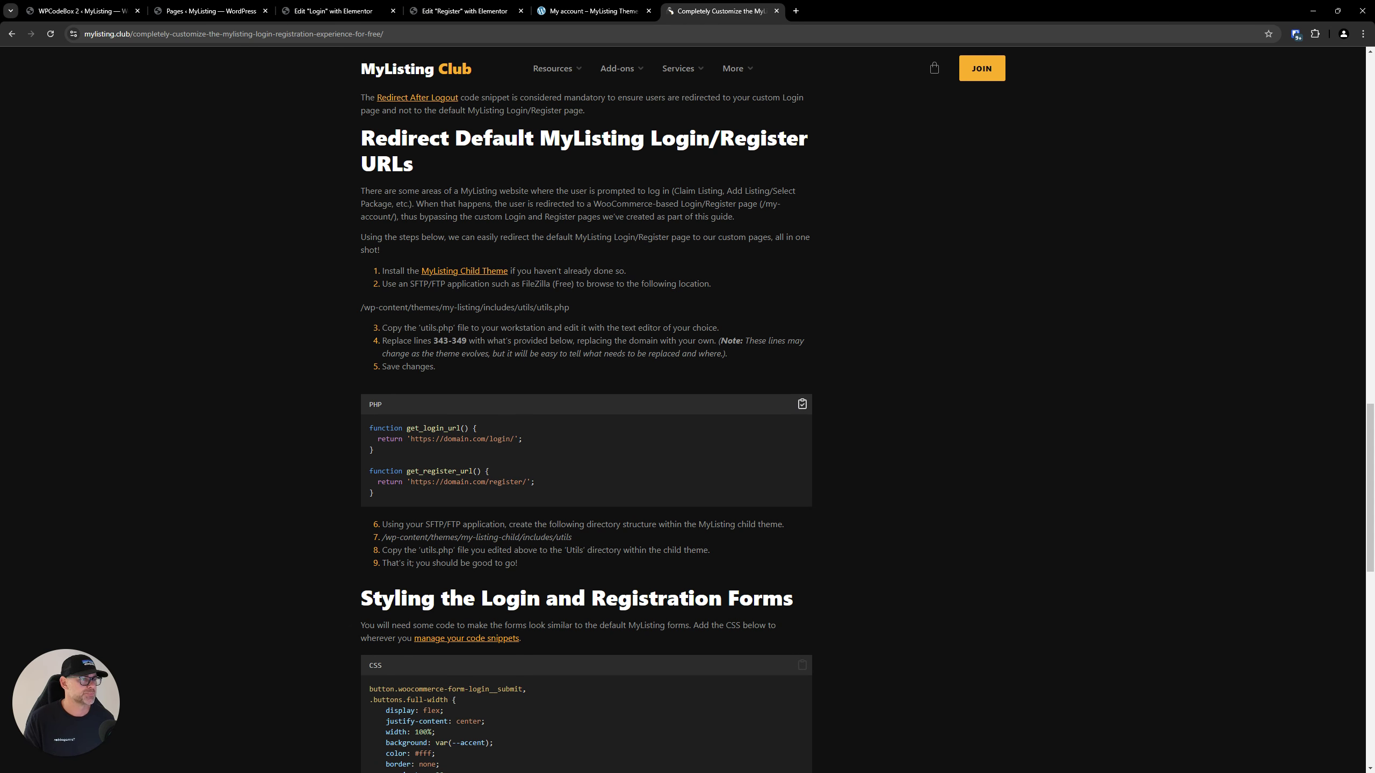
# - Switch to utils.php in Notepad, search for "register", and replace the get_login_url and get_register_url functions with the copied snippet
pyautogui.hotkey('alt', 'Tab')
pyautogui.doubleClick(712, 245)
pyautogui.hotkey('ctrl', 'f')
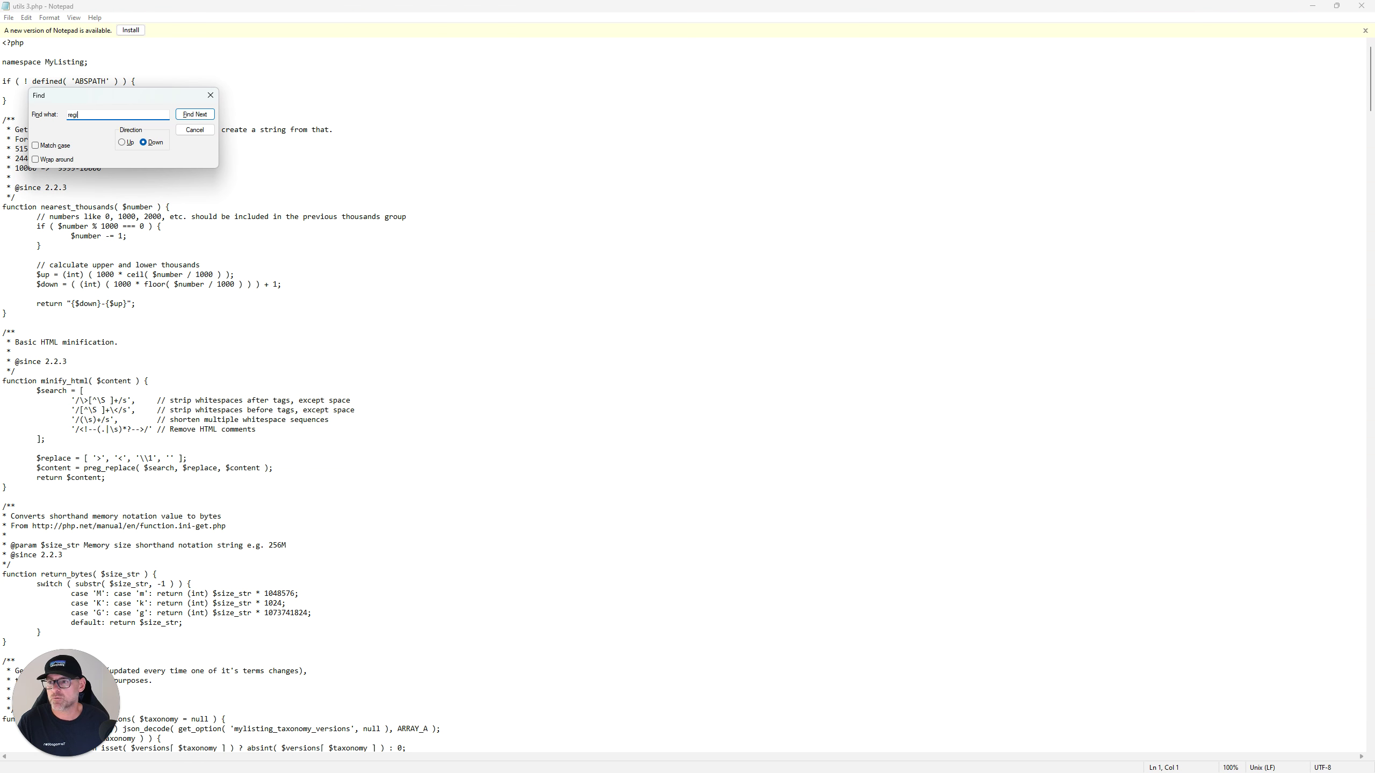
pyautogui.scroll(-9, 712, 245)
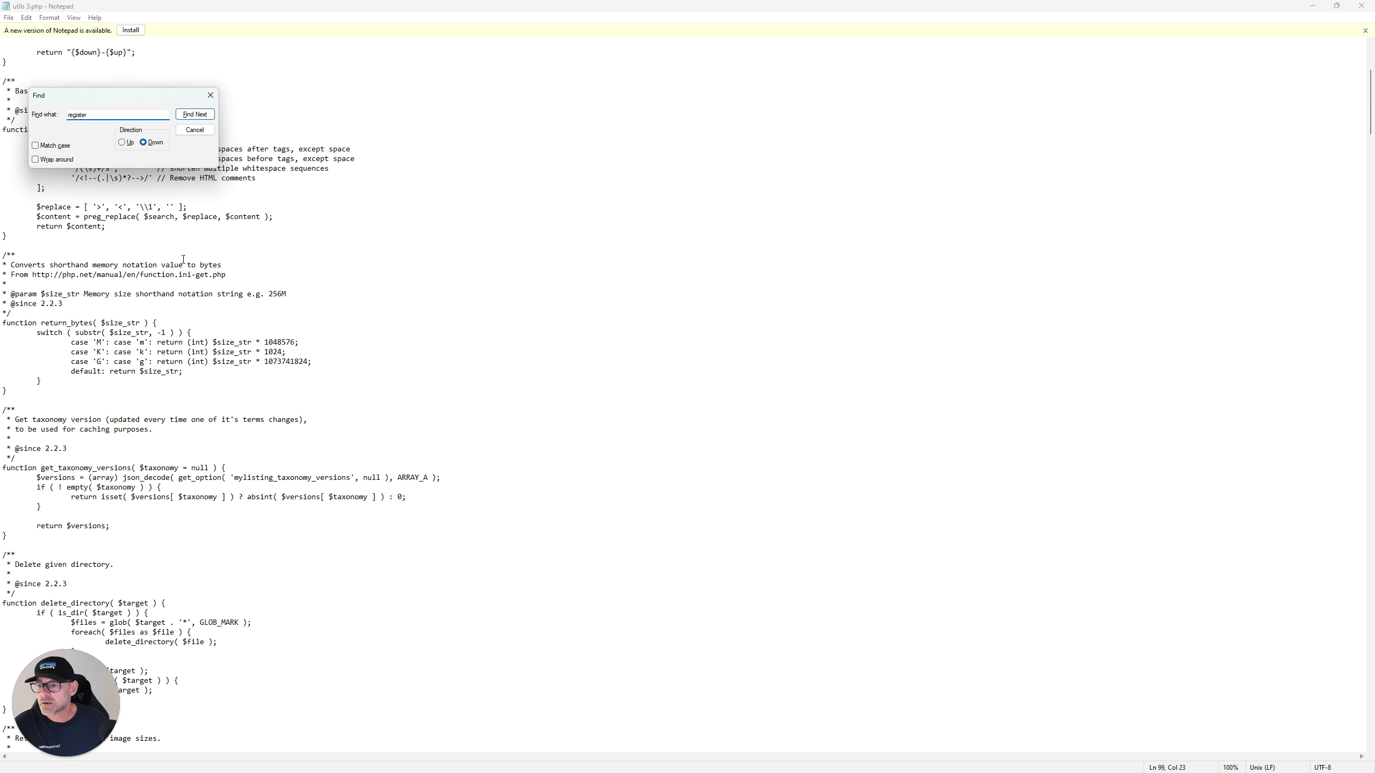
pyautogui.scroll(-15, 198, 287)
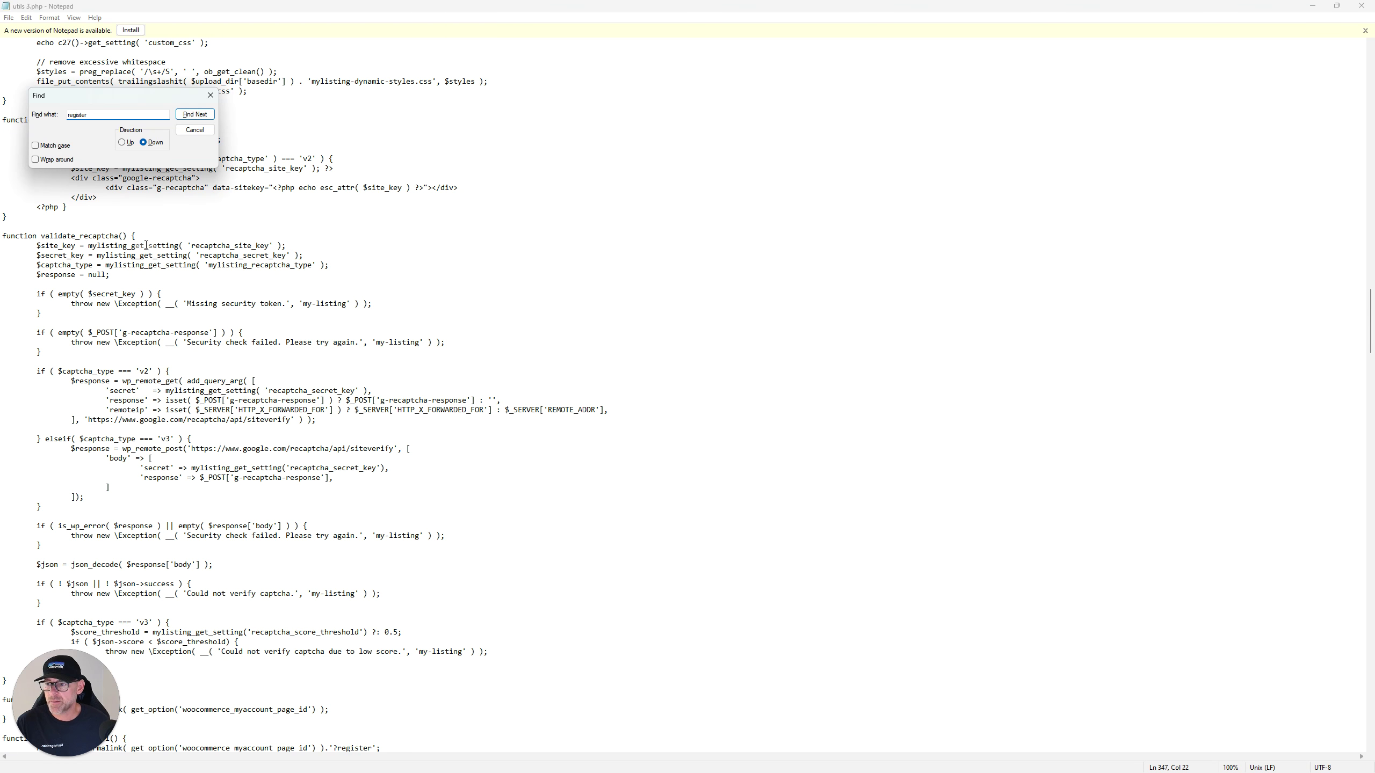
pyautogui.moveTo(105, 99); pyautogui.dragTo(689, 128)
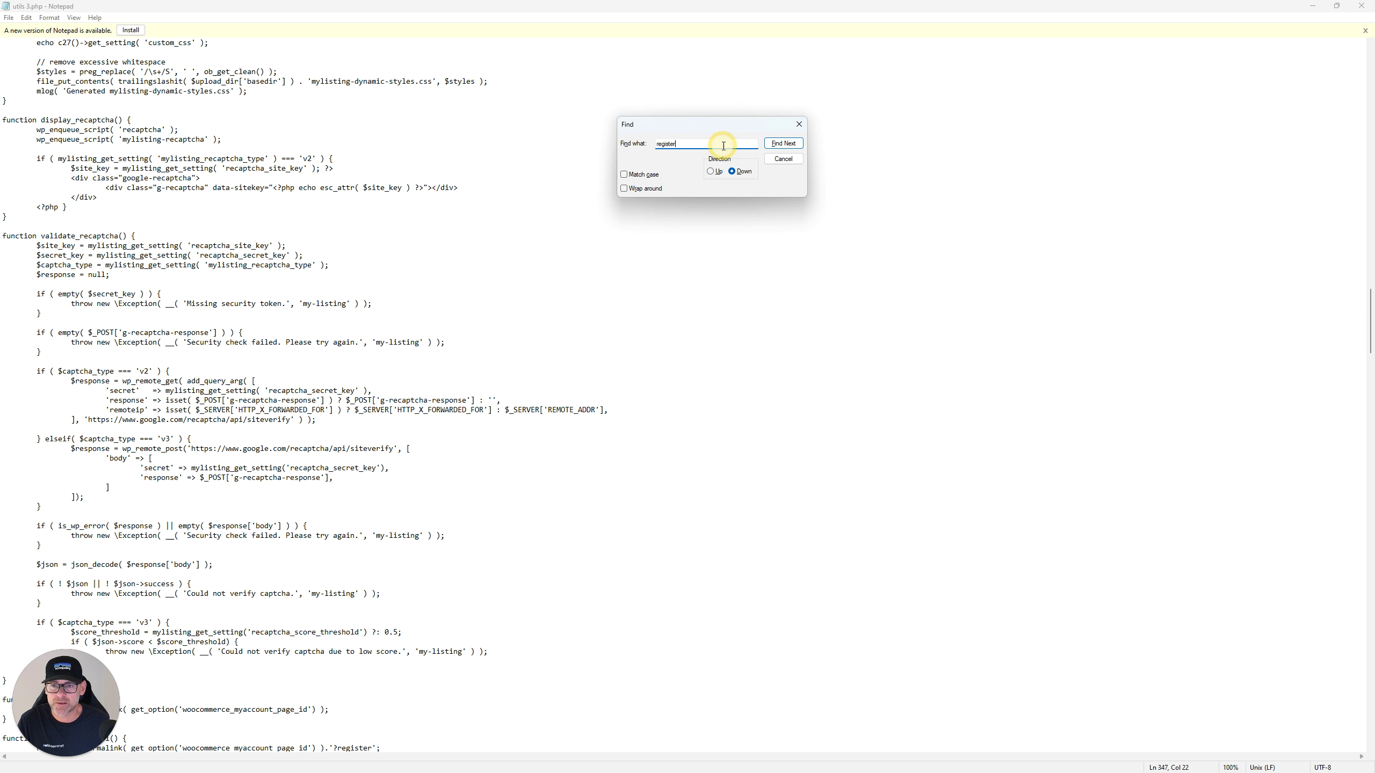
pyautogui.press('Return')
pyautogui.scroll(-8, 626, 289)
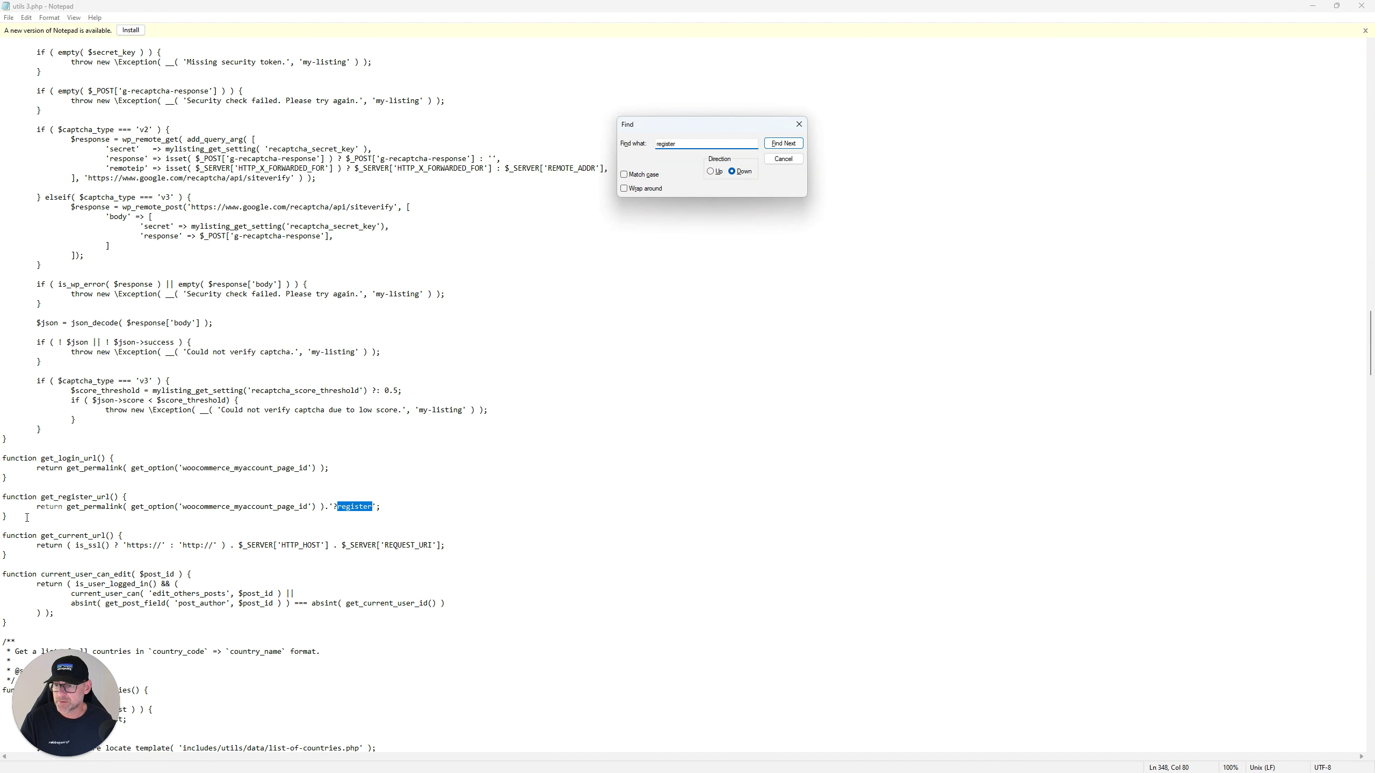
pyautogui.moveTo(14, 517); pyautogui.dragTo(7, 459)
pyautogui.press('Delete')
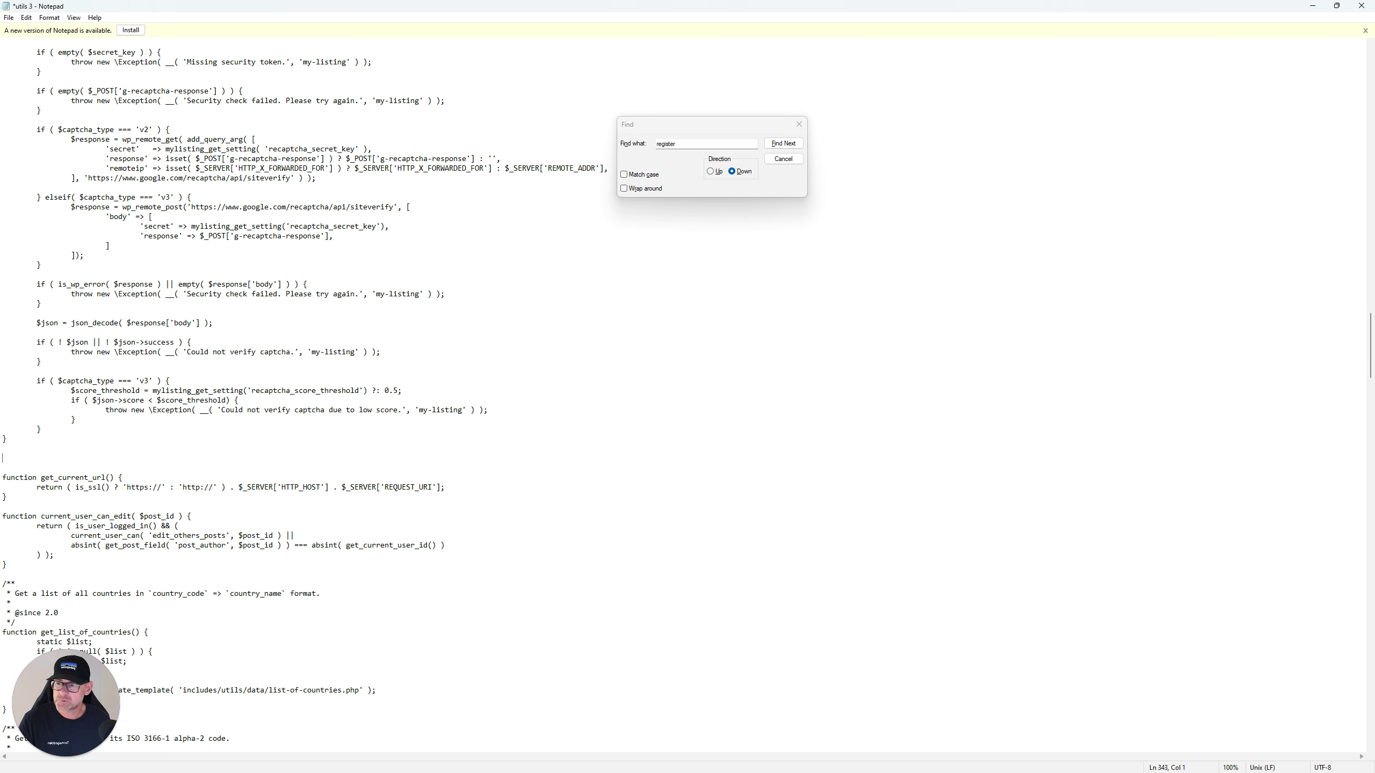
pyautogui.hotkey('ctrl', 'z')
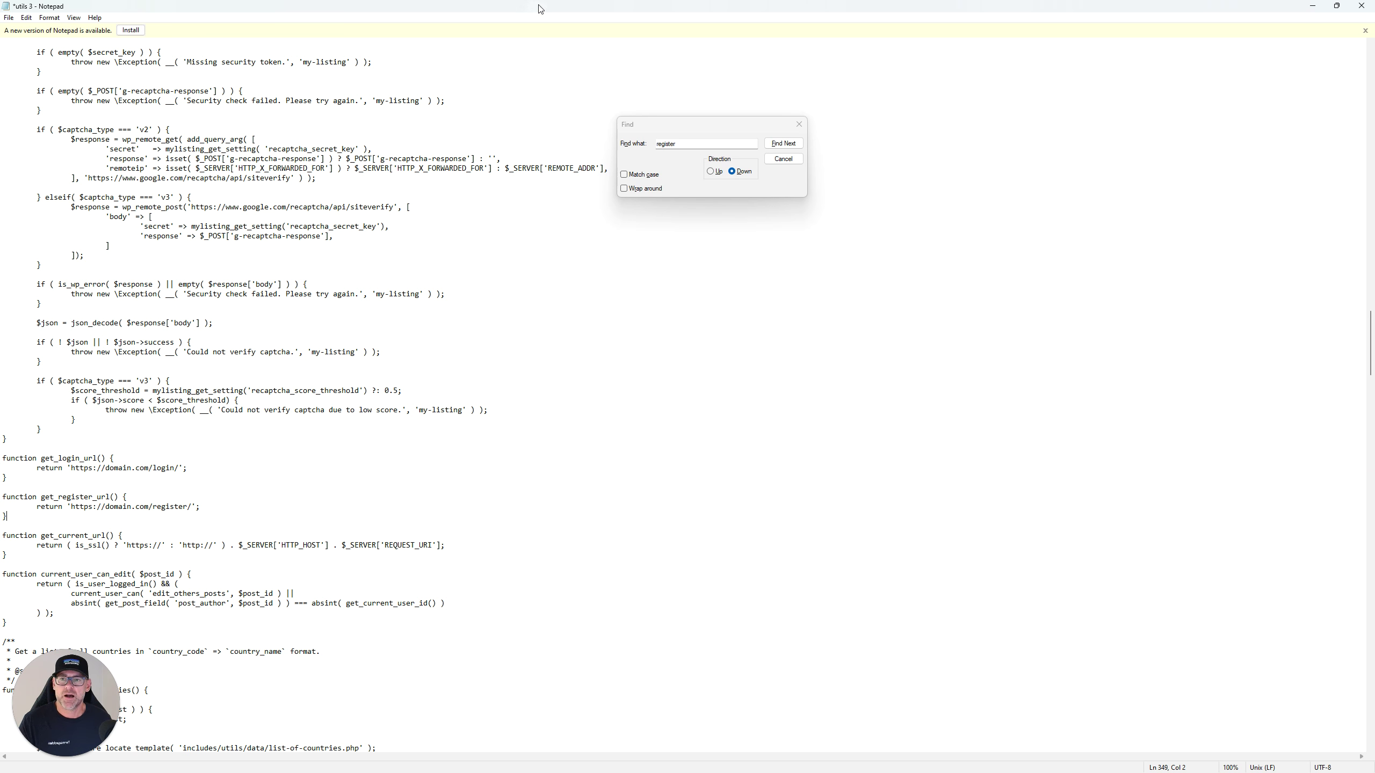
pyautogui.press('super+Down')
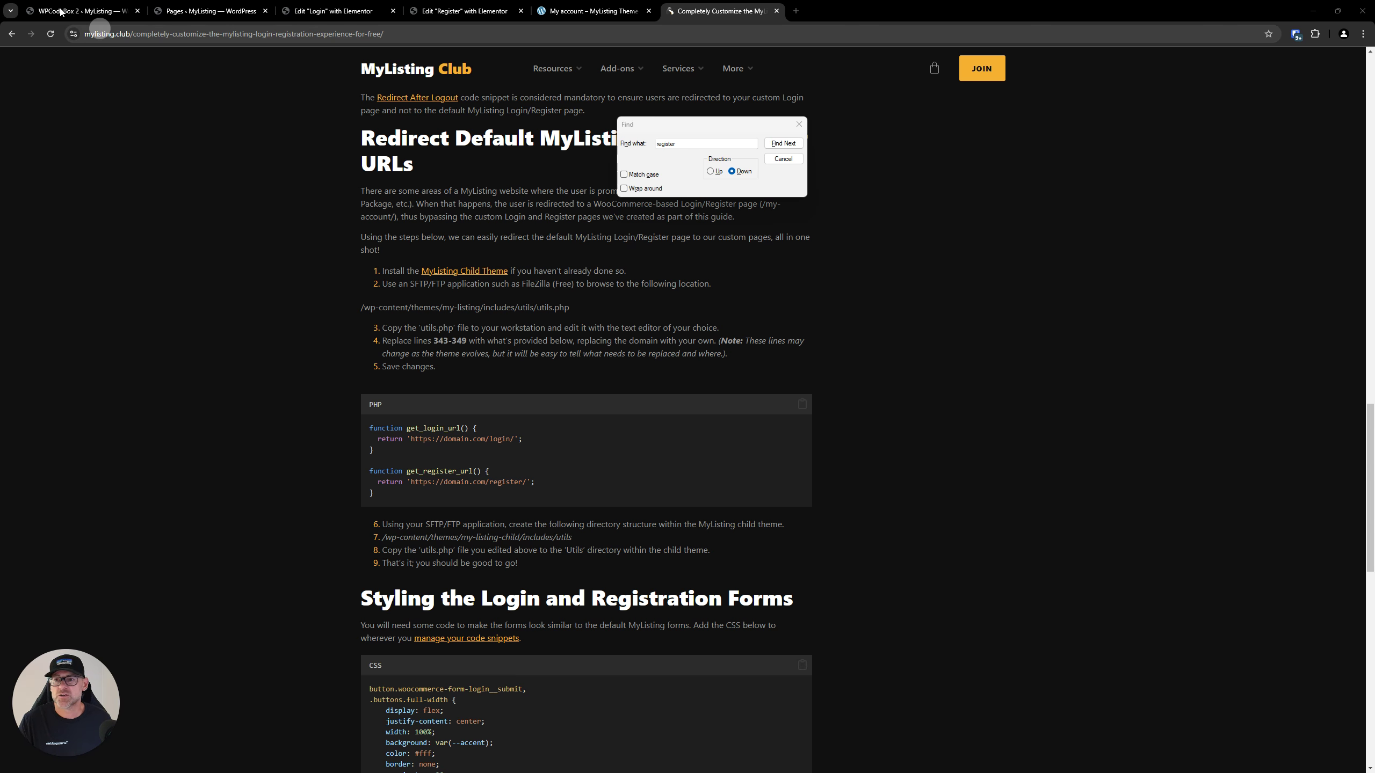
pyautogui.click(225, 6)
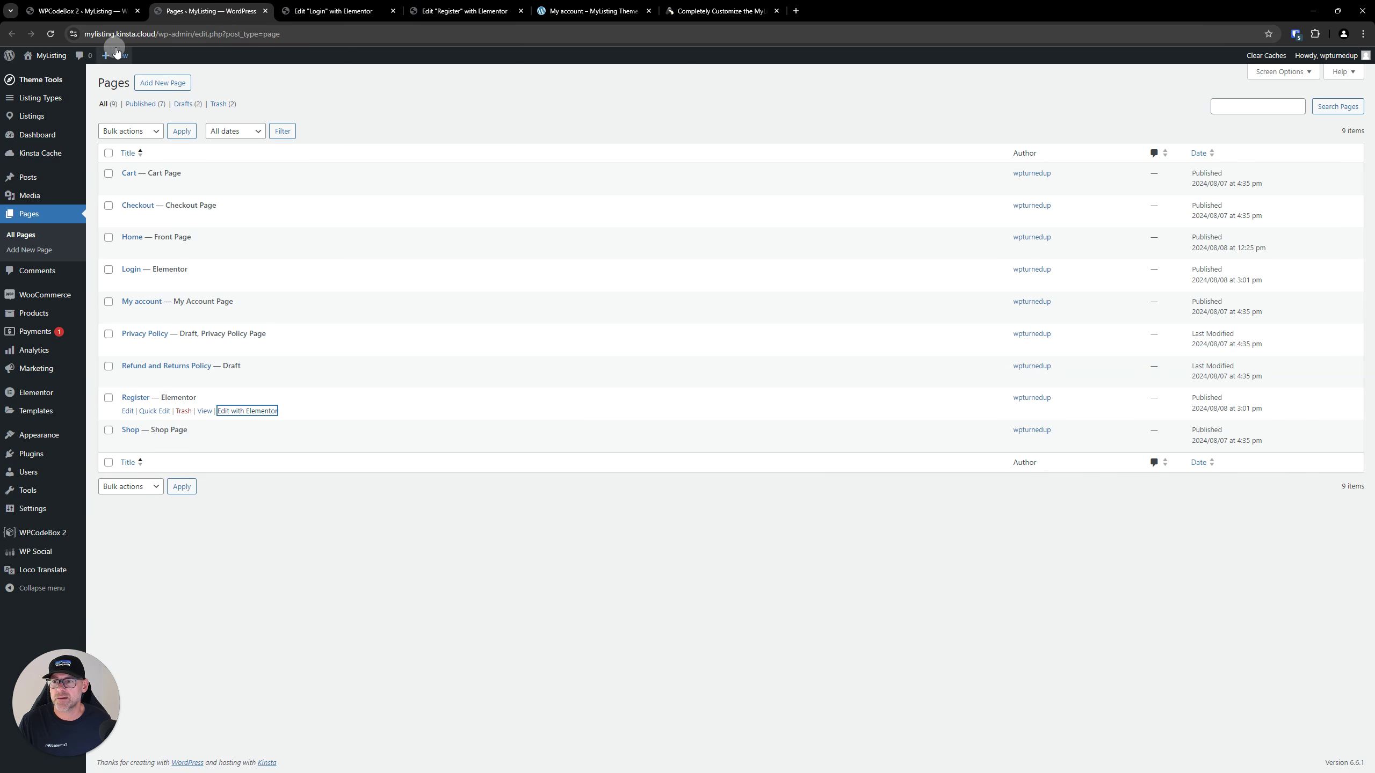
pyautogui.moveTo(157, 34); pyautogui.dragTo(80, 43)
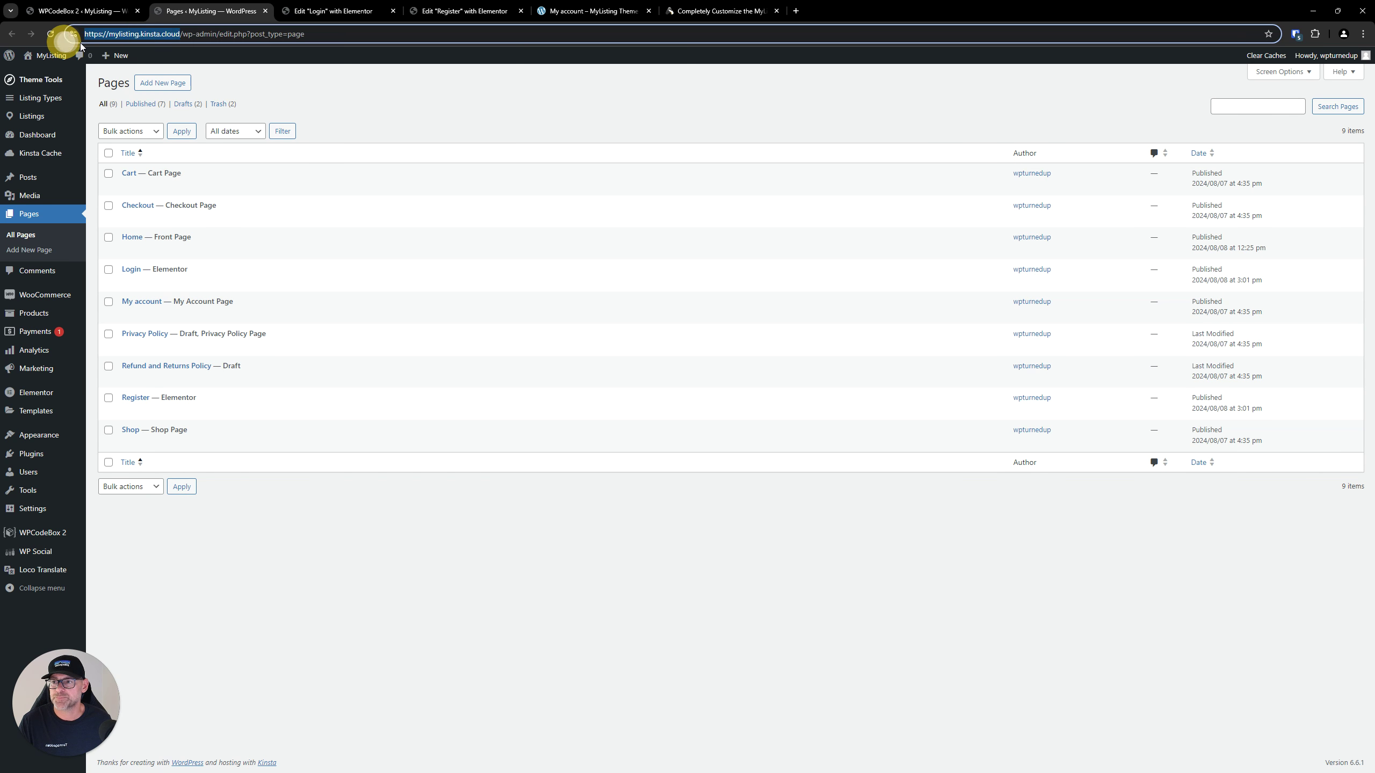
pyautogui.rightClick(110, 36)
pyautogui.click(134, 134)
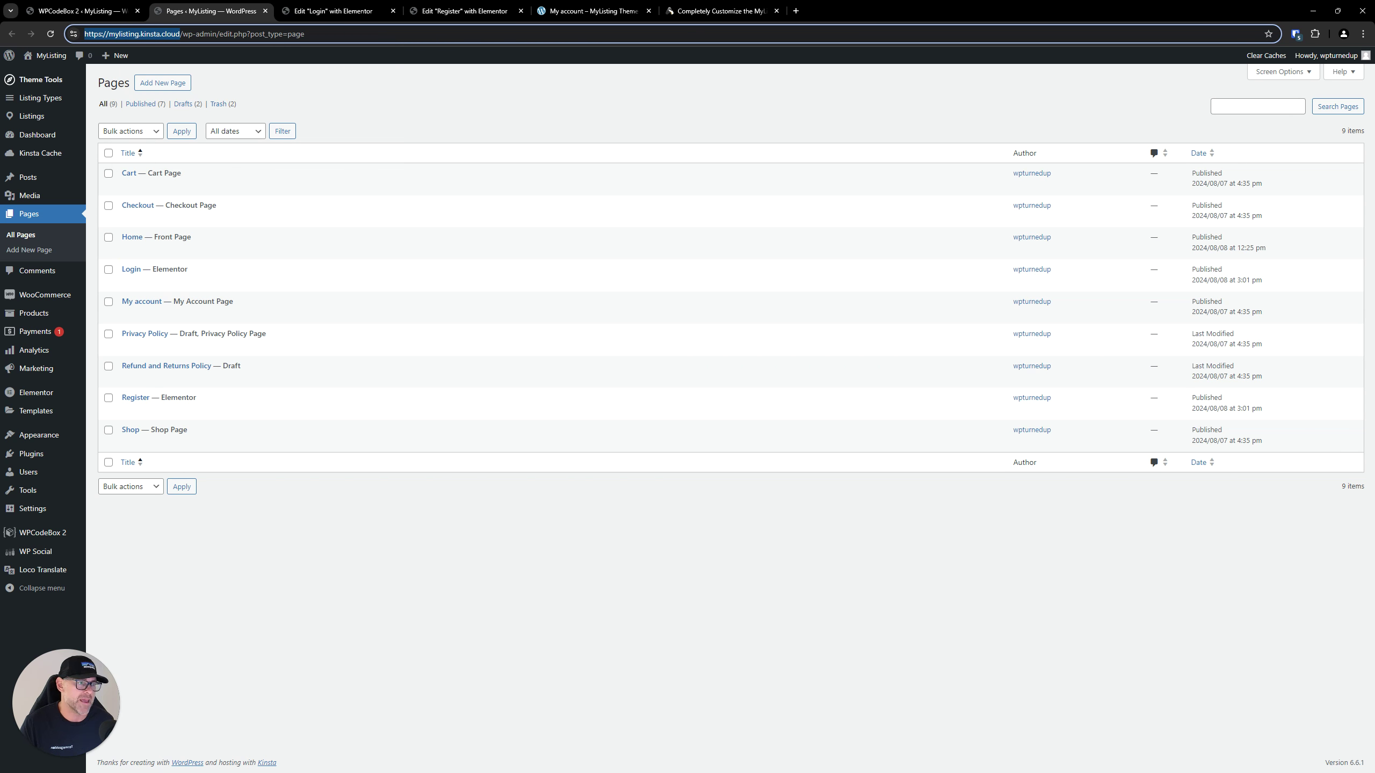
pyautogui.hotkey('alt', 'Tab')
pyautogui.doubleClick(849, 183)
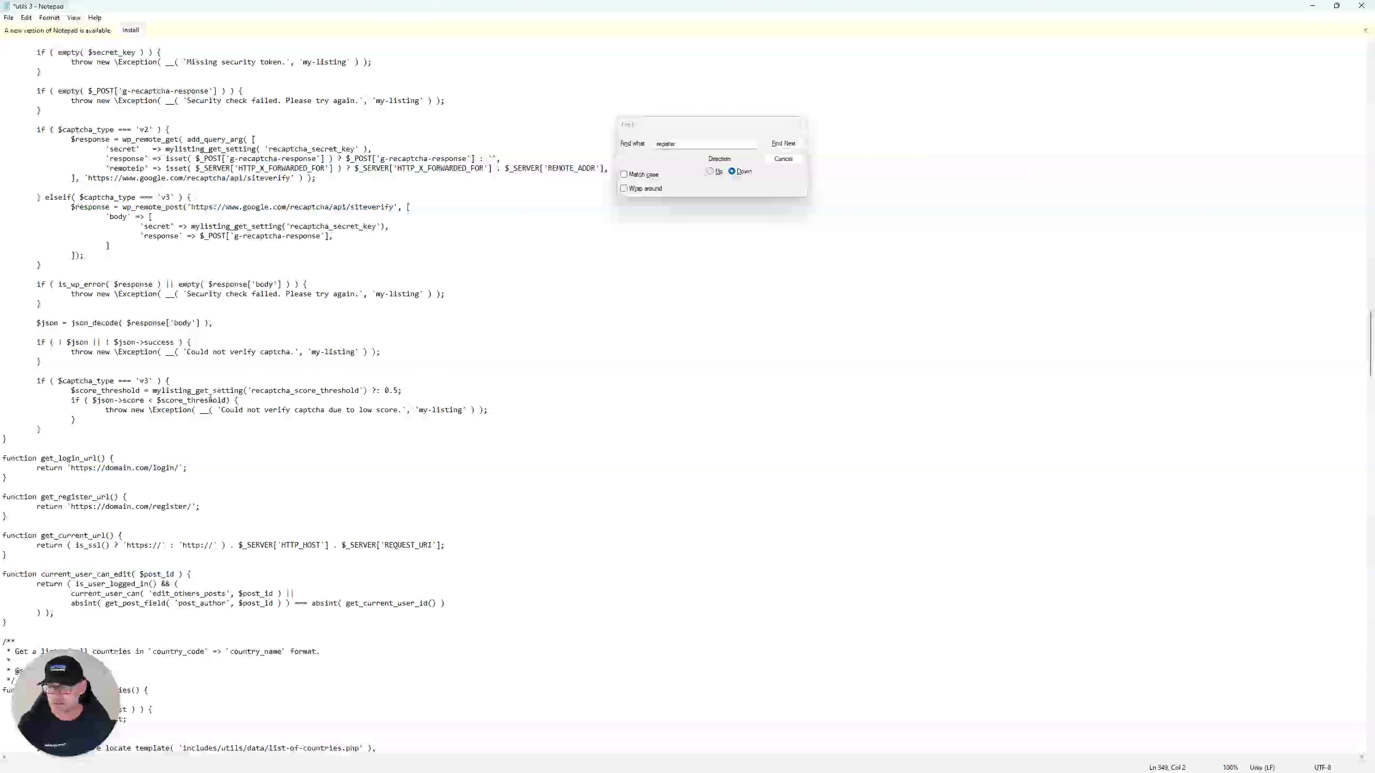
pyautogui.moveTo(73, 467); pyautogui.dragTo(150, 465)
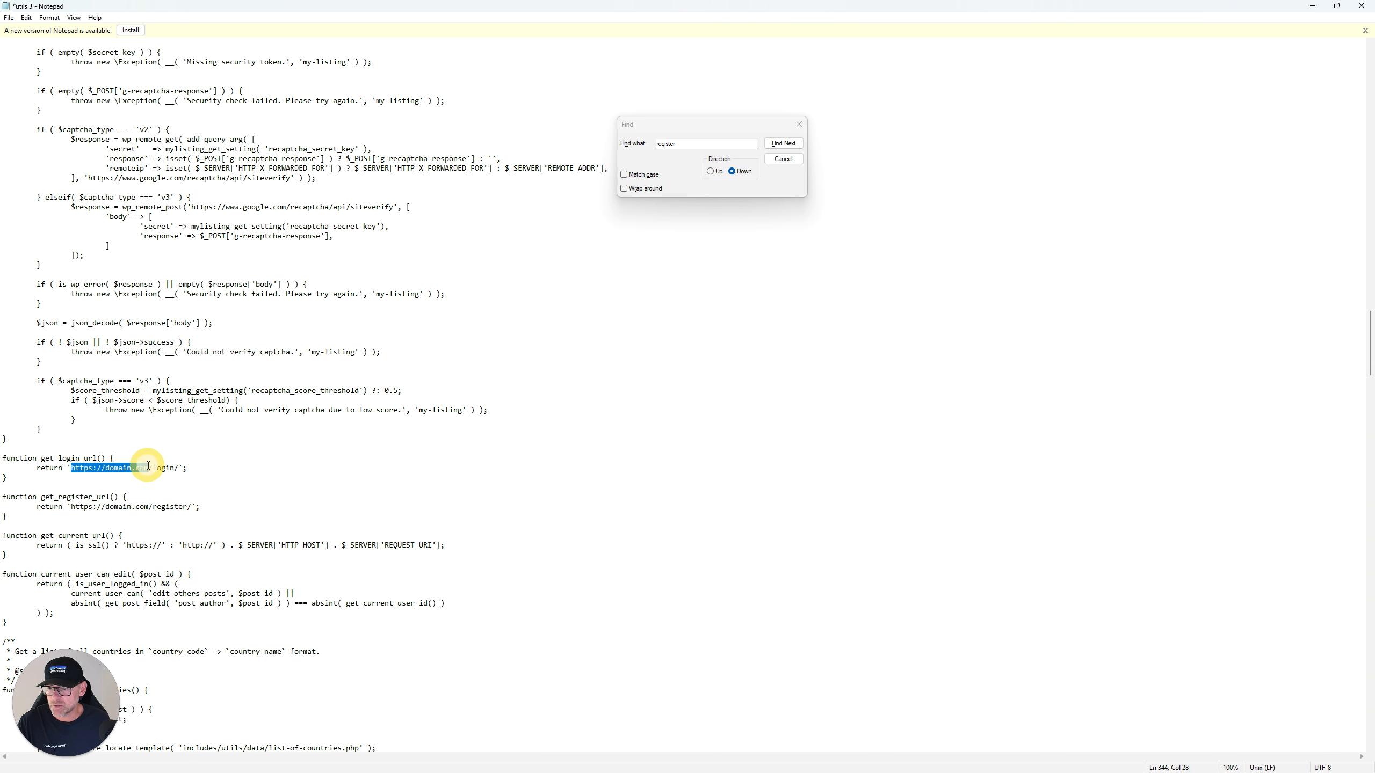
pyautogui.hotkey('ctrl', 'v')
pyautogui.press('BackSpace')
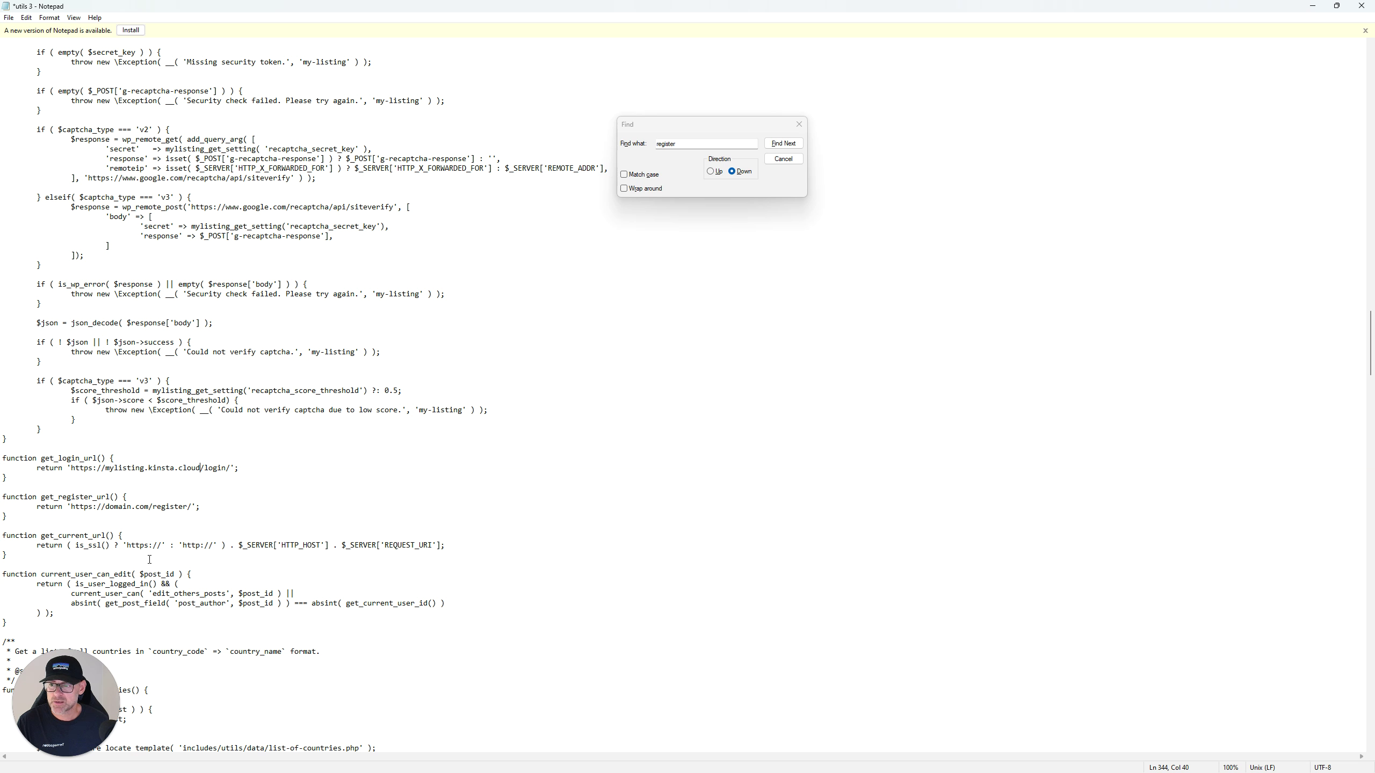
pyautogui.moveTo(70, 506); pyautogui.dragTo(152, 504)
pyautogui.hotkey('ctrl', 'v')
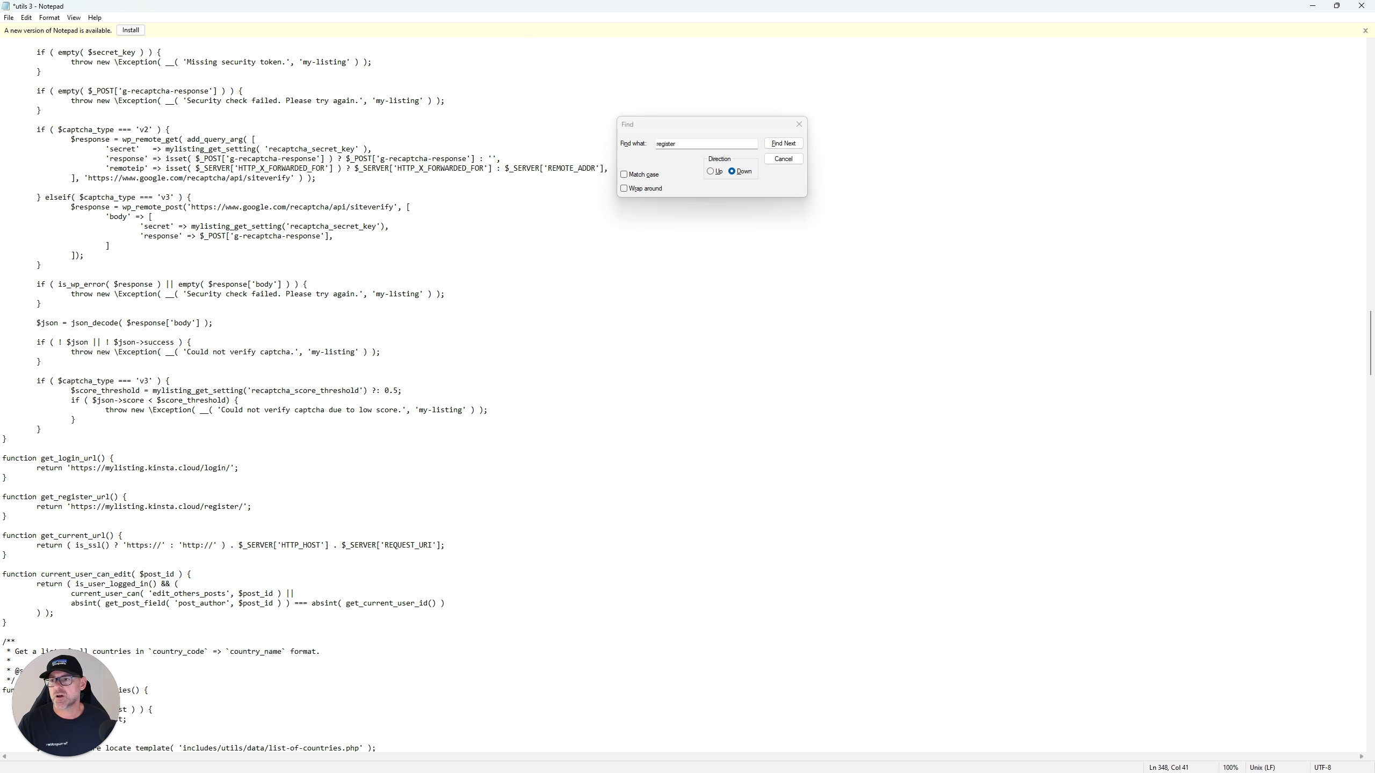
pyautogui.click(9, 18)
pyautogui.click(26, 67)
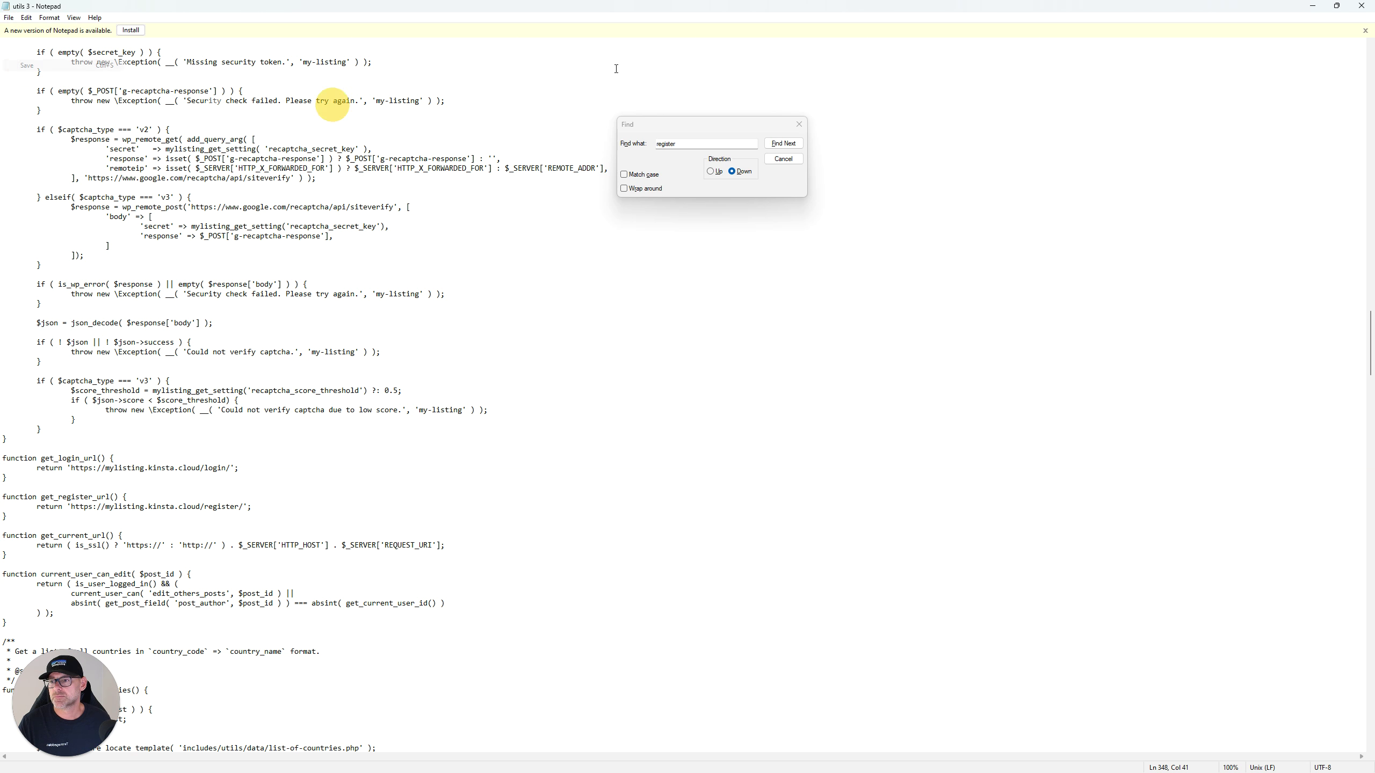
pyautogui.click(1361, 6)
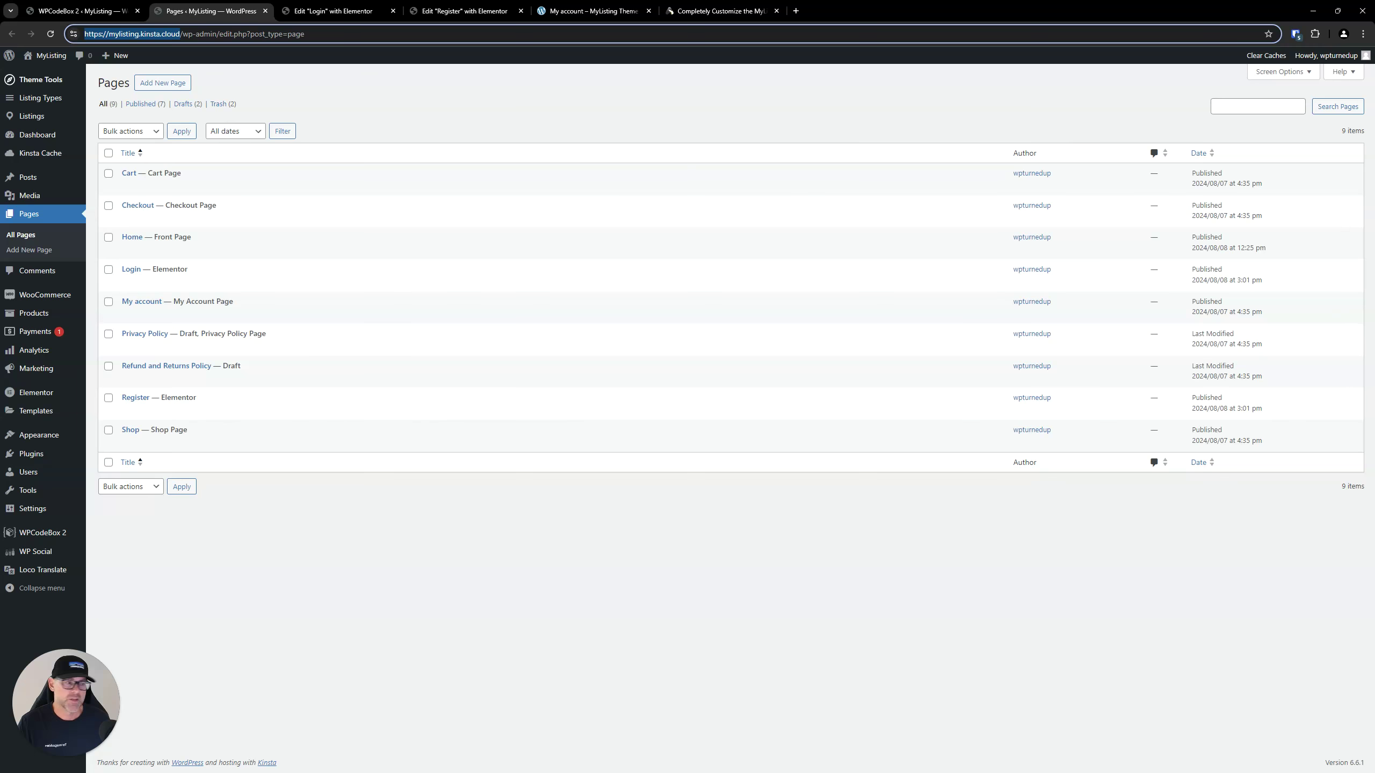
# - Switch to FileZilla and upload the changed utils.php back to the child theme's includes/utils folder on the server
pyautogui.hotkey('alt', 'Tab')
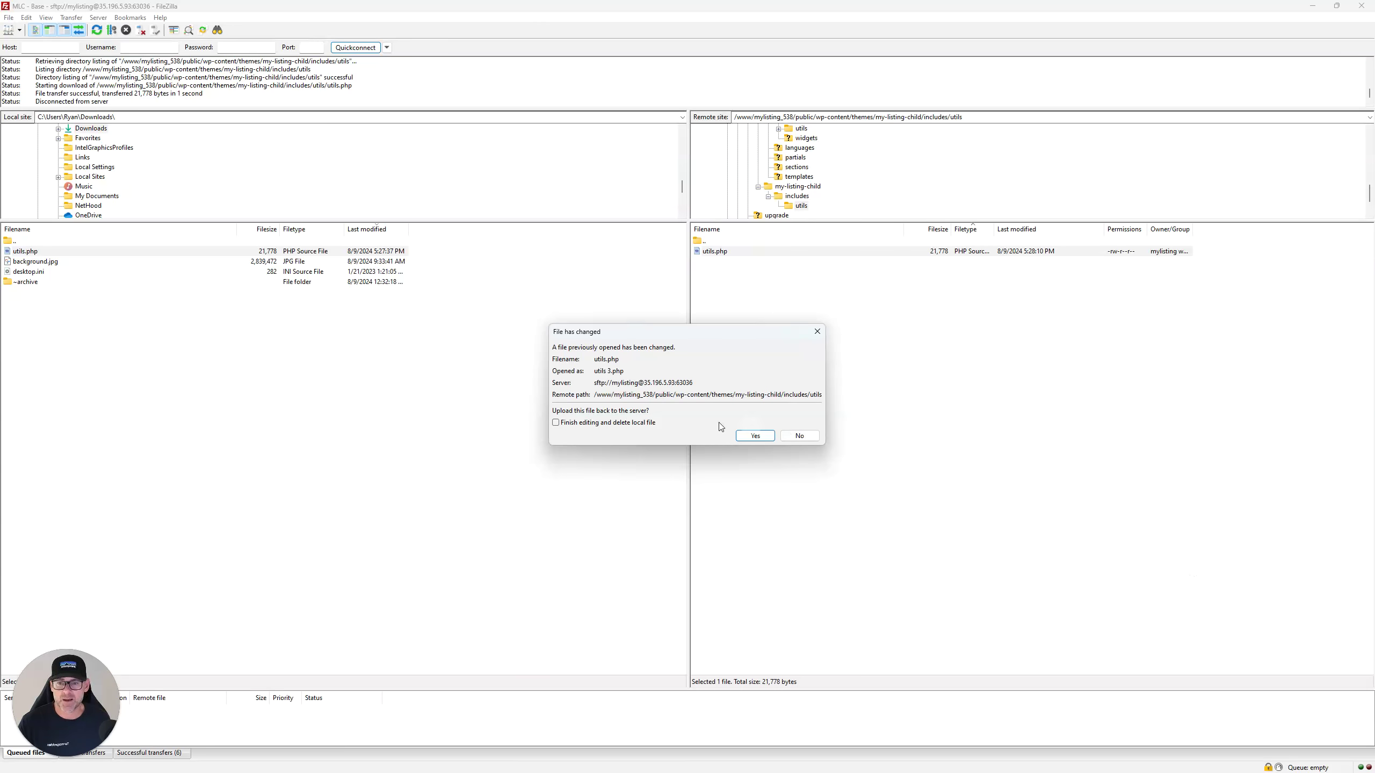
pyautogui.click(755, 436)
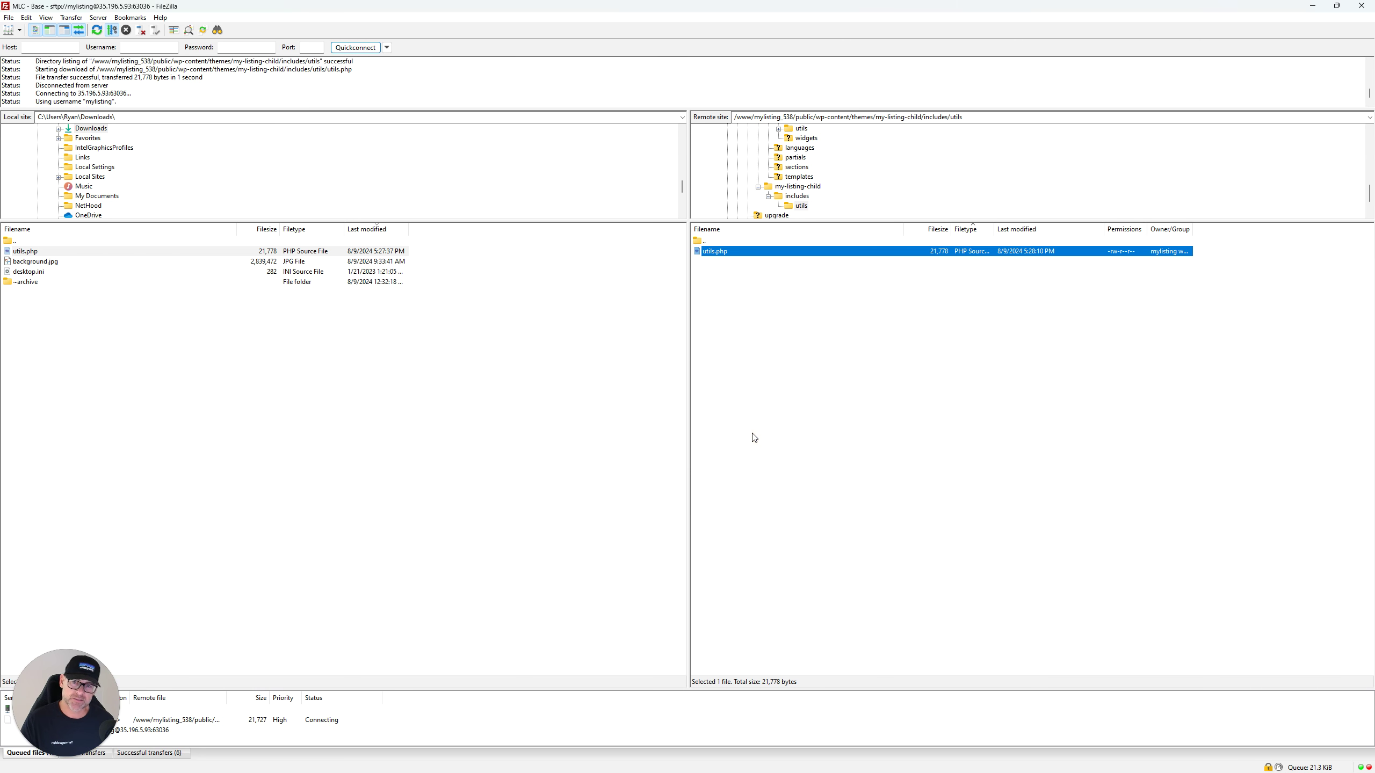
pyautogui.click(829, 508)
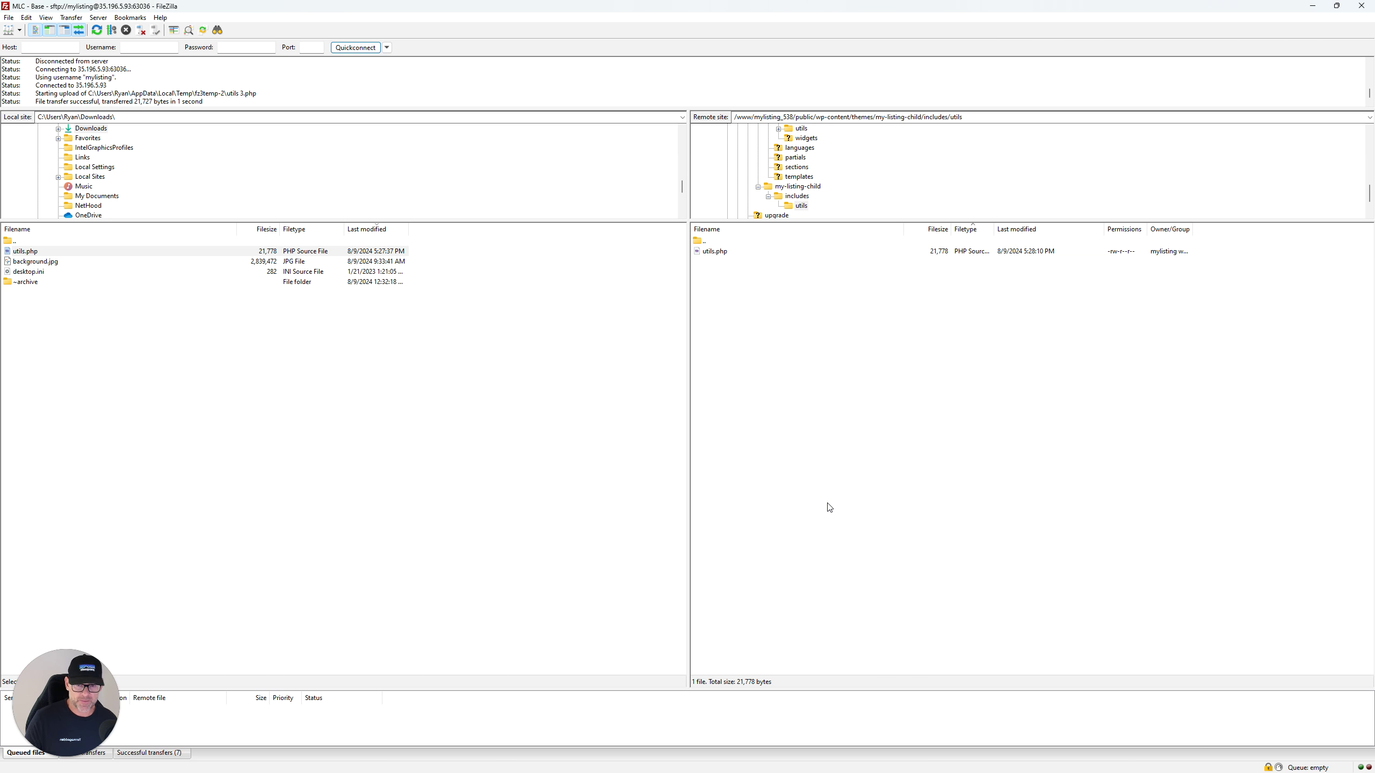
pyautogui.click(1311, 5)
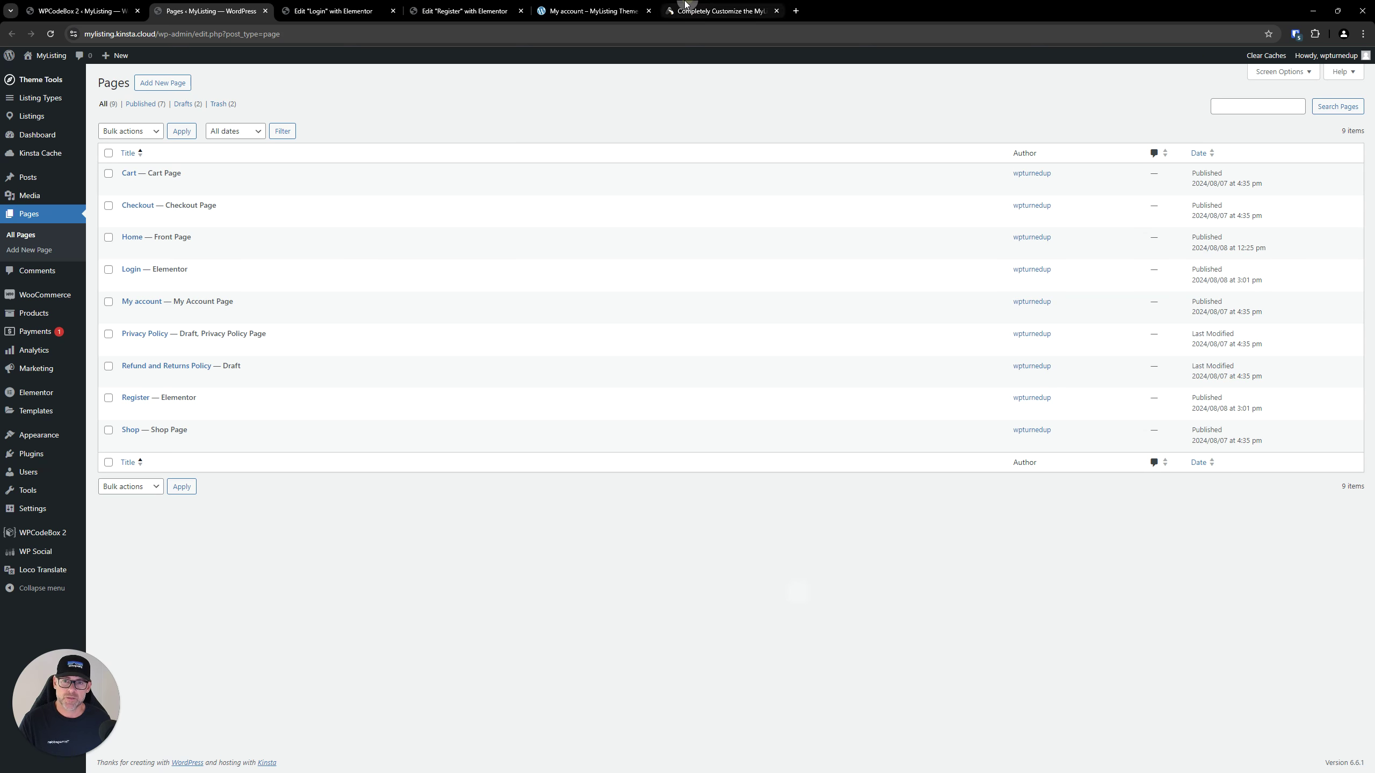
# - Switch to the browser guide and review the section on styling the login and registration forms
pyautogui.click(720, 11)
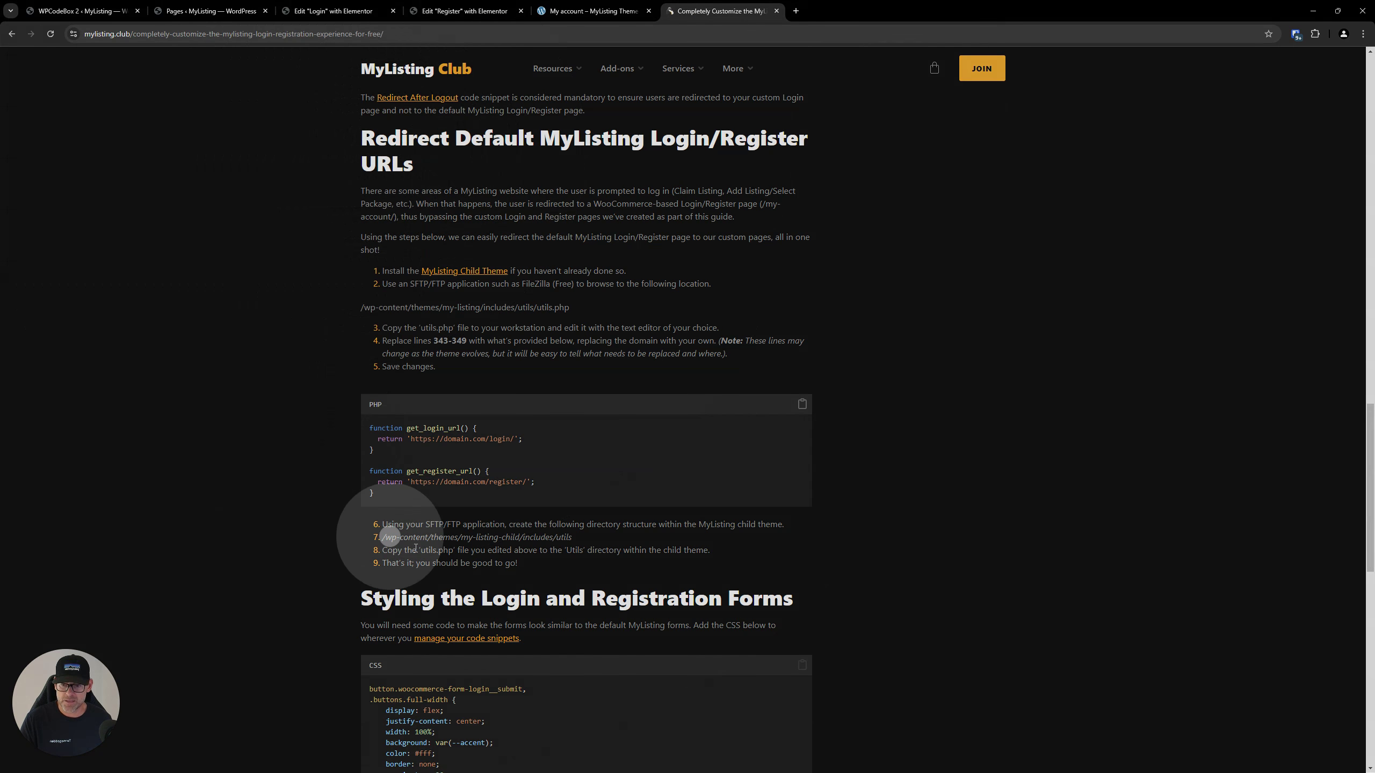
pyautogui.scroll(-3, 1140, 419)
pyautogui.scroll(-5, 1138, 420)
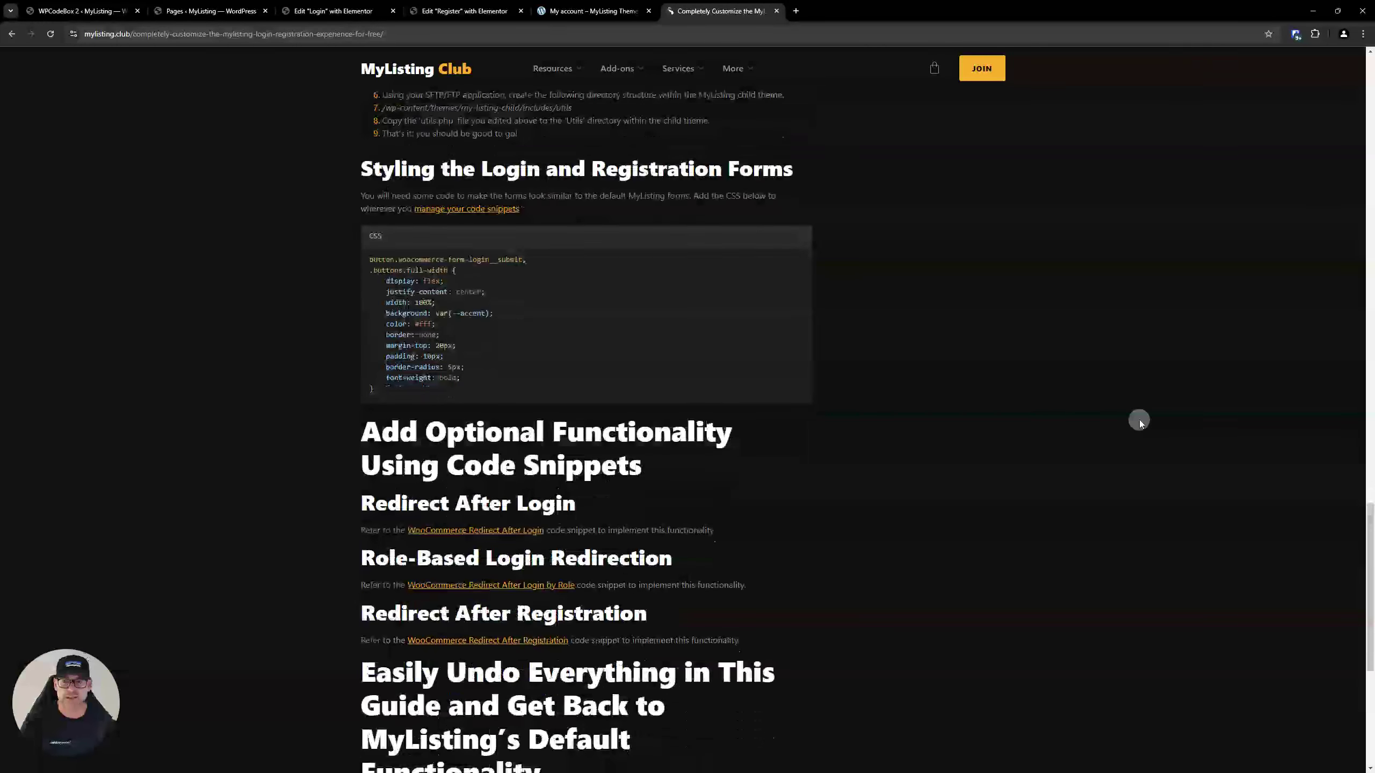
# - Switch to the logged-out browser window, maximize it, and test the site header's Sign in link
pyautogui.hotkey('alt', 'Tab')
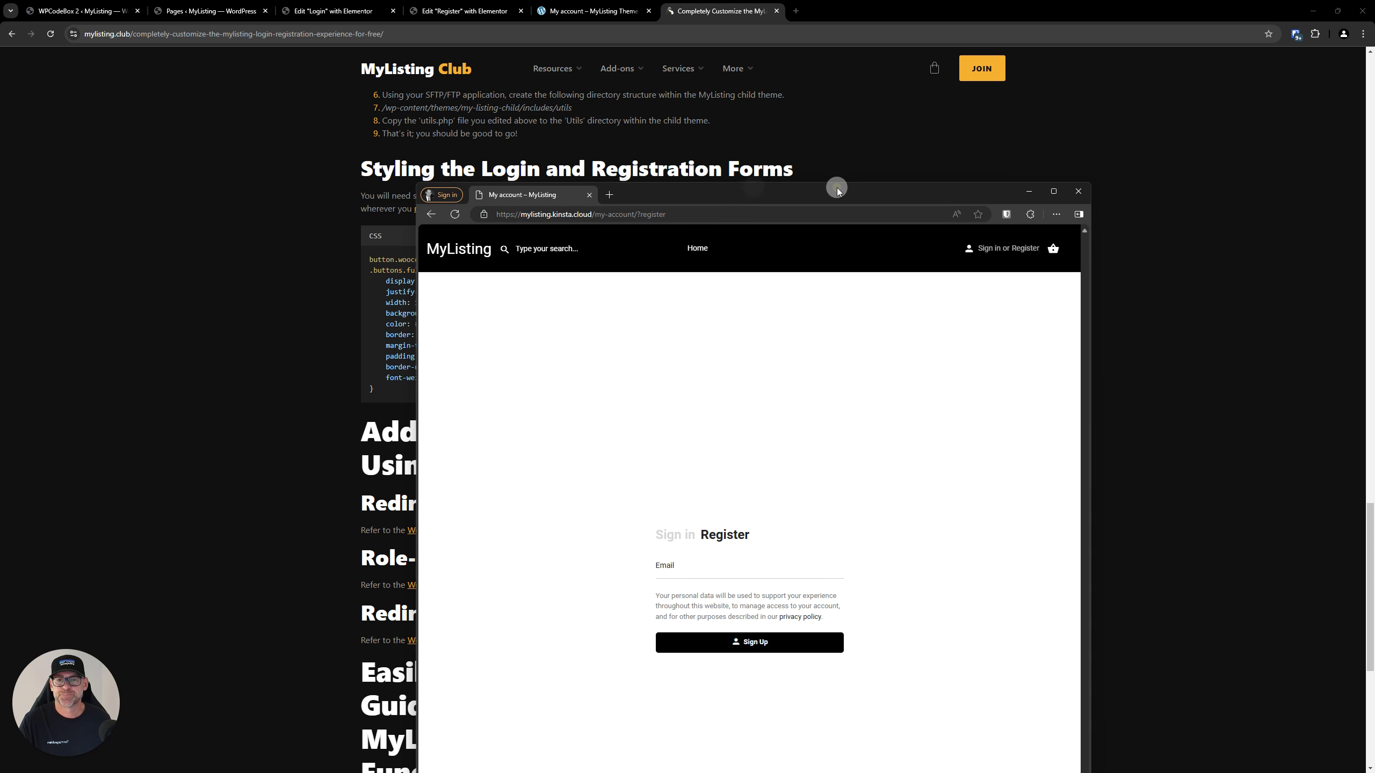
pyautogui.doubleClick(831, 187)
pyautogui.click(41, 122)
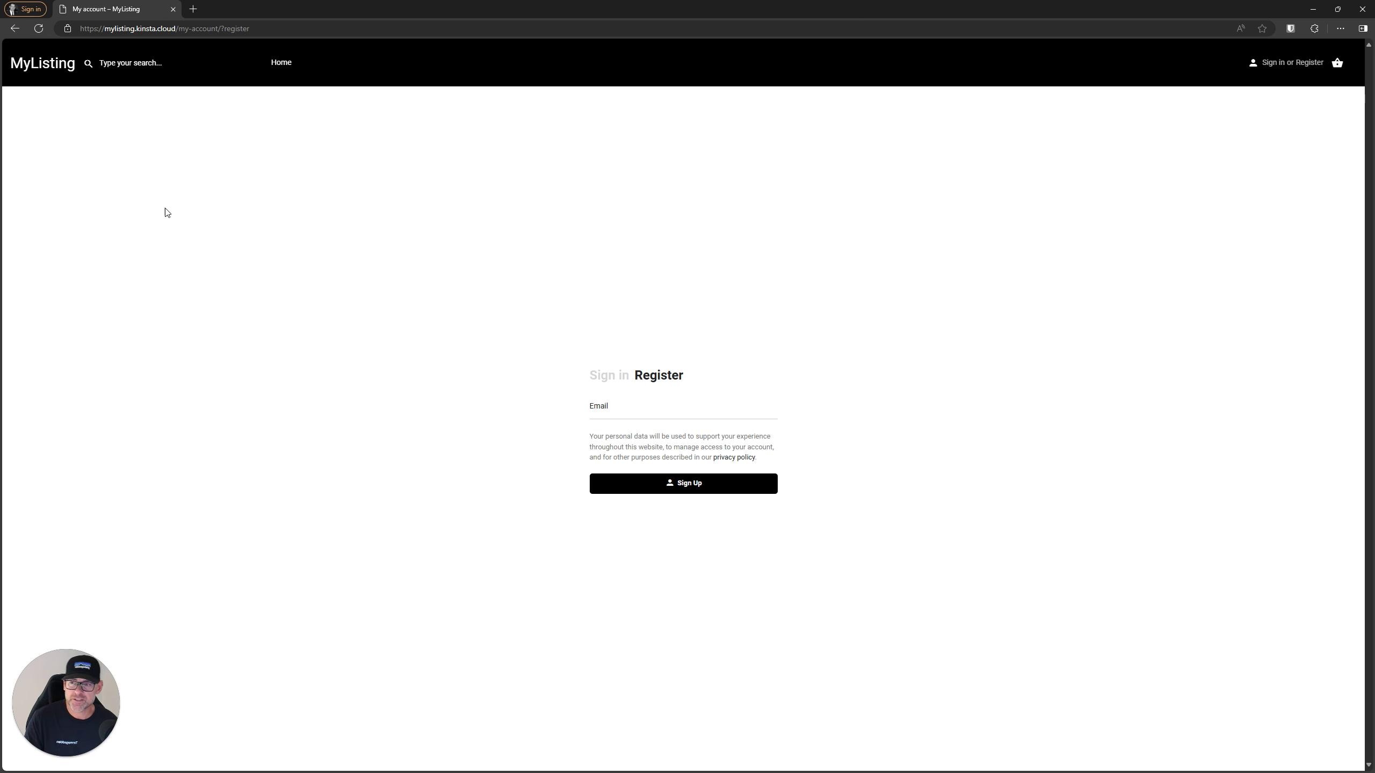
pyautogui.click(1273, 62)
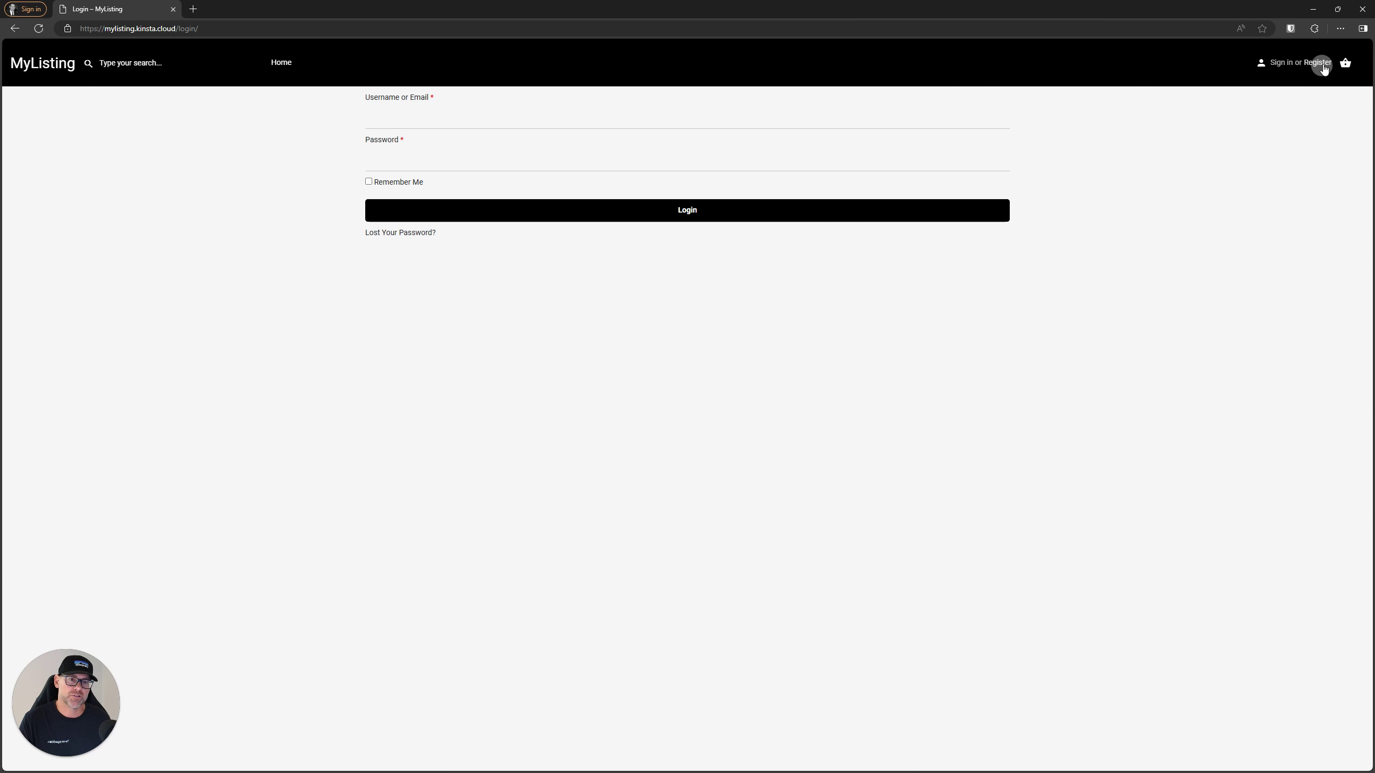
# - Open the site header's Register link in a new tab and check the URLs of the register and login pages
pyautogui.rightClick(1322, 67)
pyautogui.click(1244, 70)
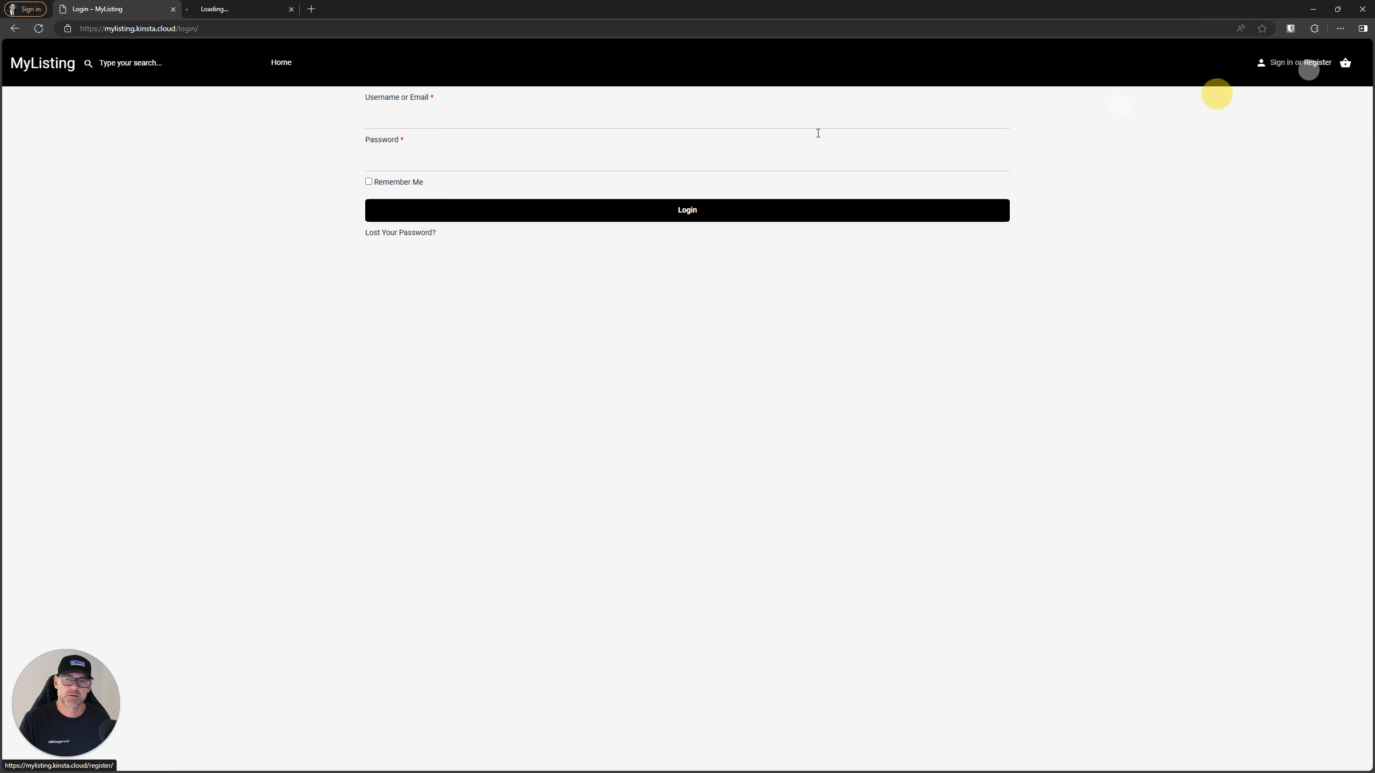
pyautogui.click(232, 9)
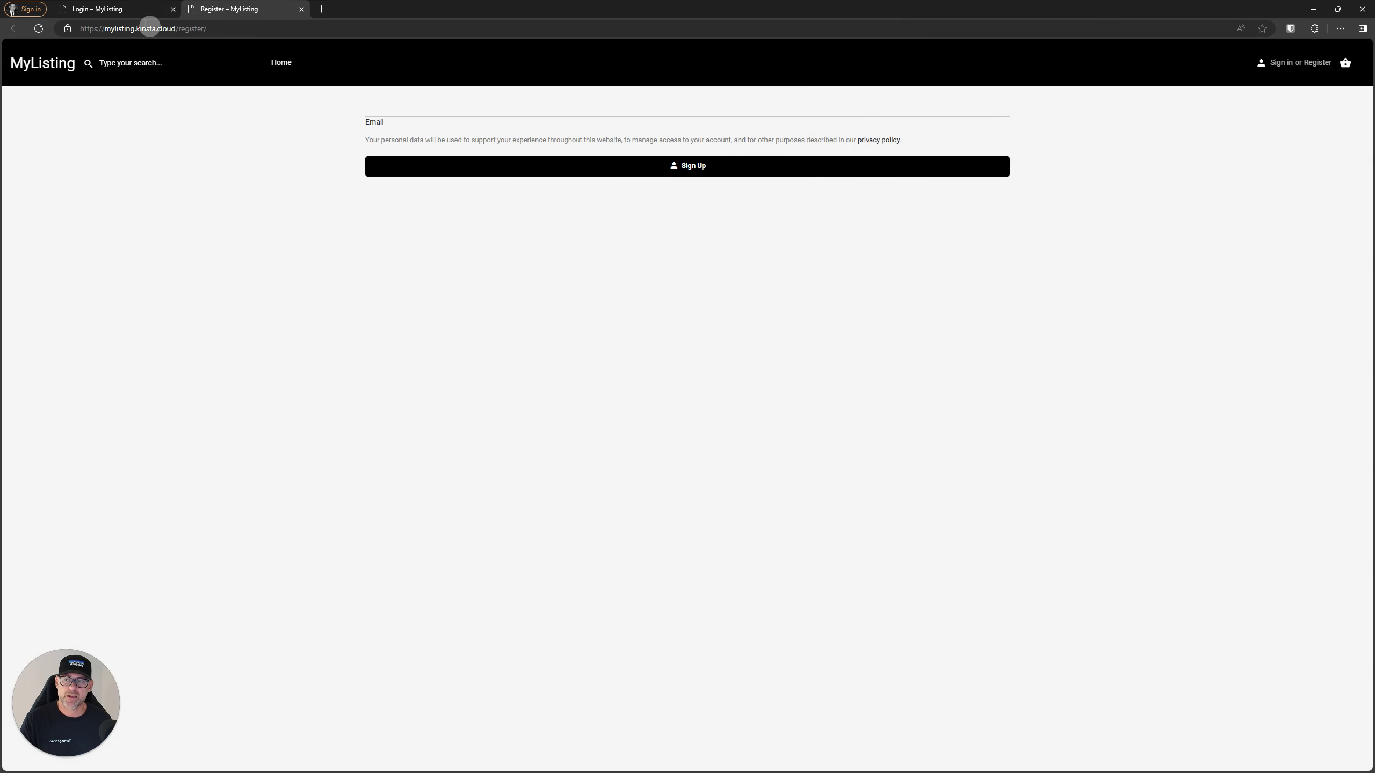
pyautogui.click(133, 8)
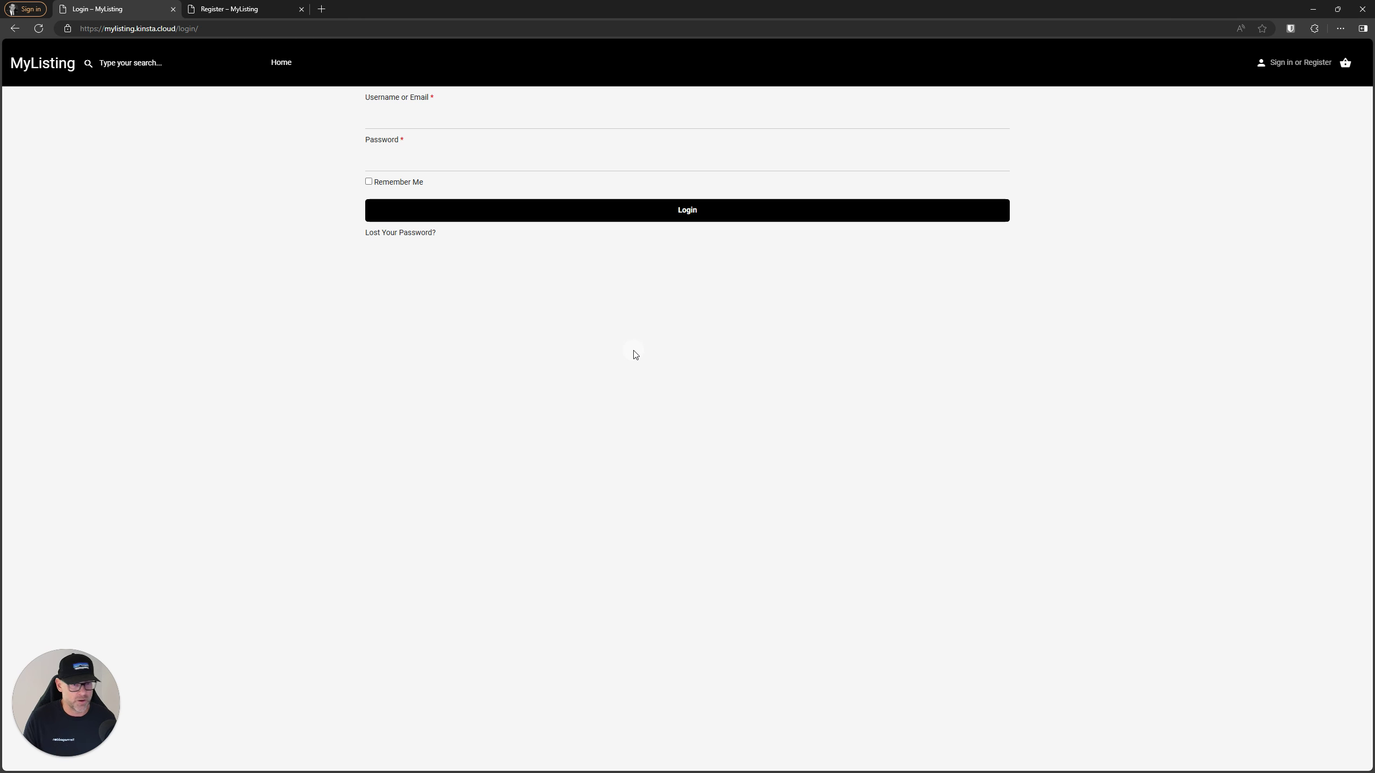
pyautogui.click(237, 9)
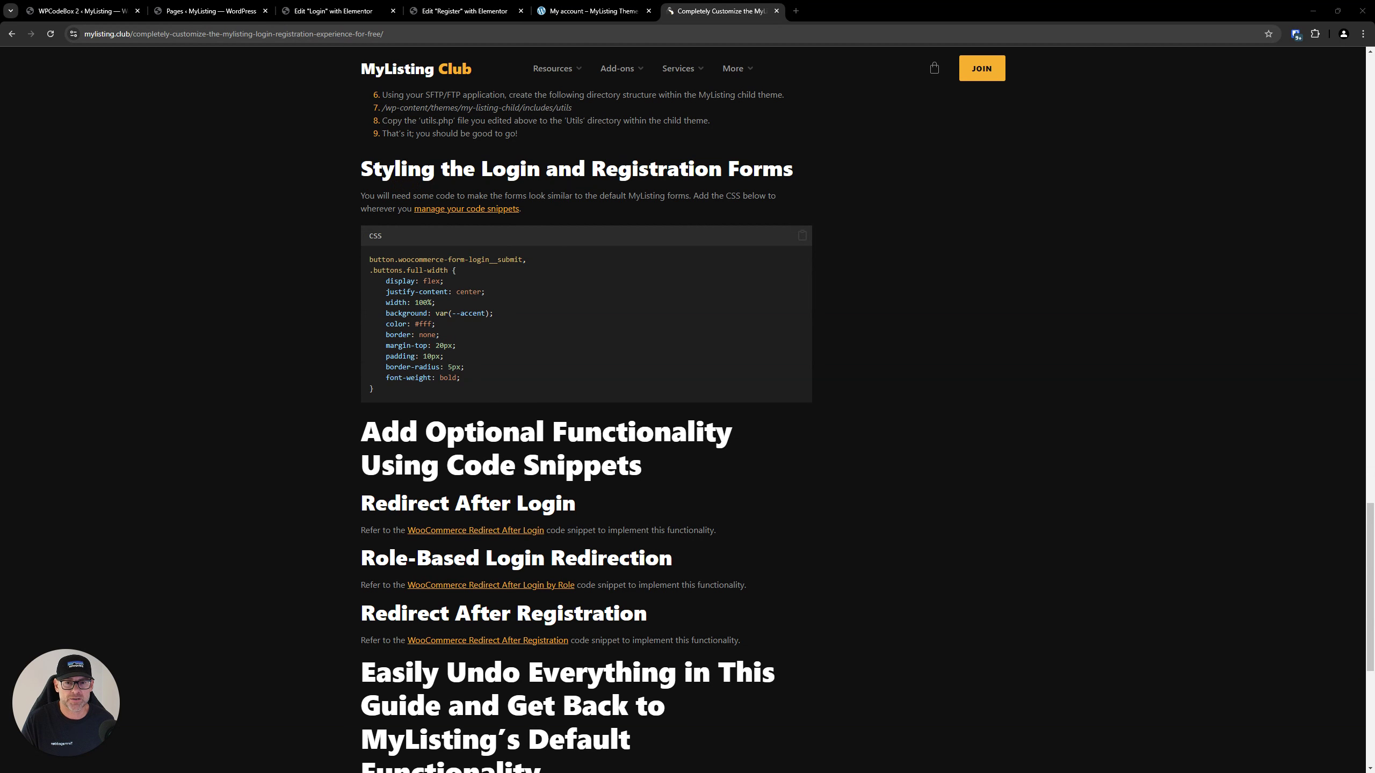
# - Compare the guide's form-styling CSS snippet with the live register and login pages
pyautogui.click(990, 372)
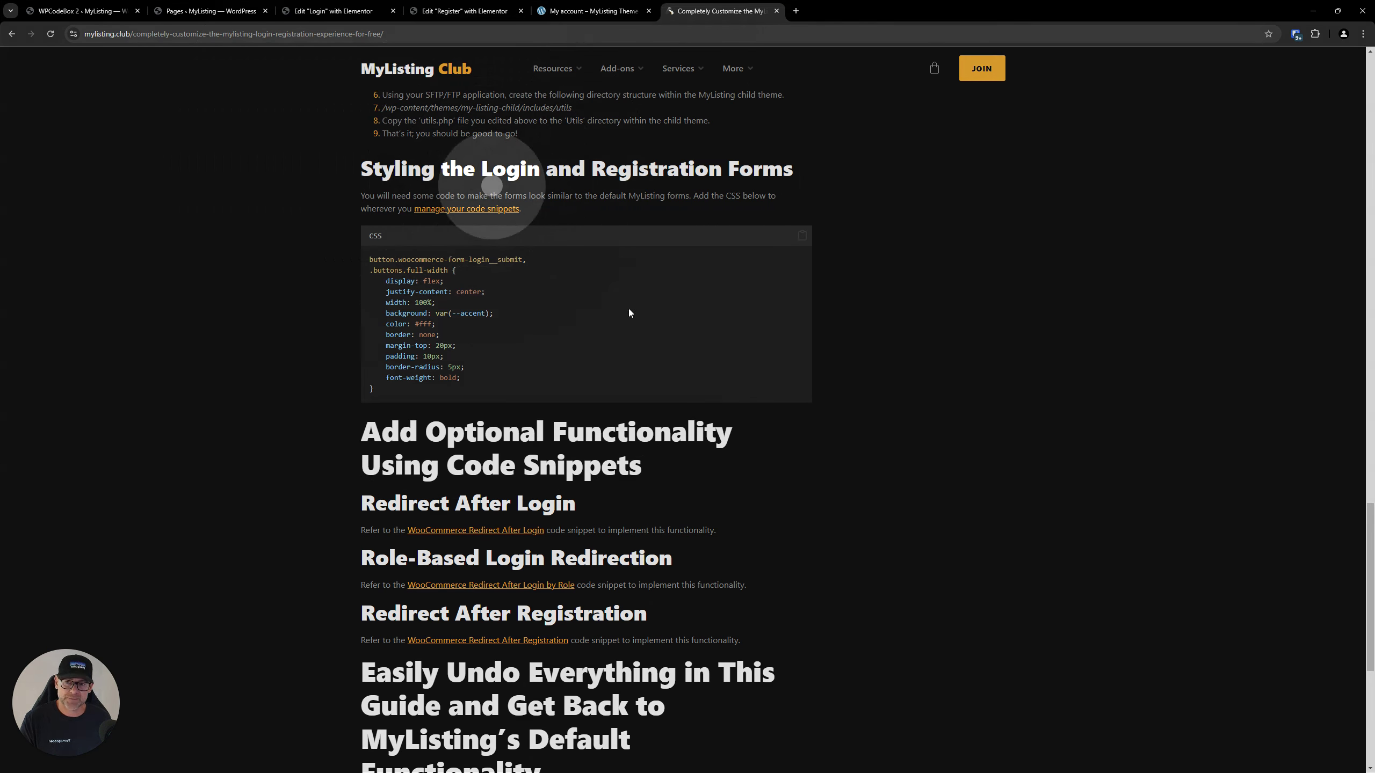
pyautogui.hotkey('alt', 'Tab')
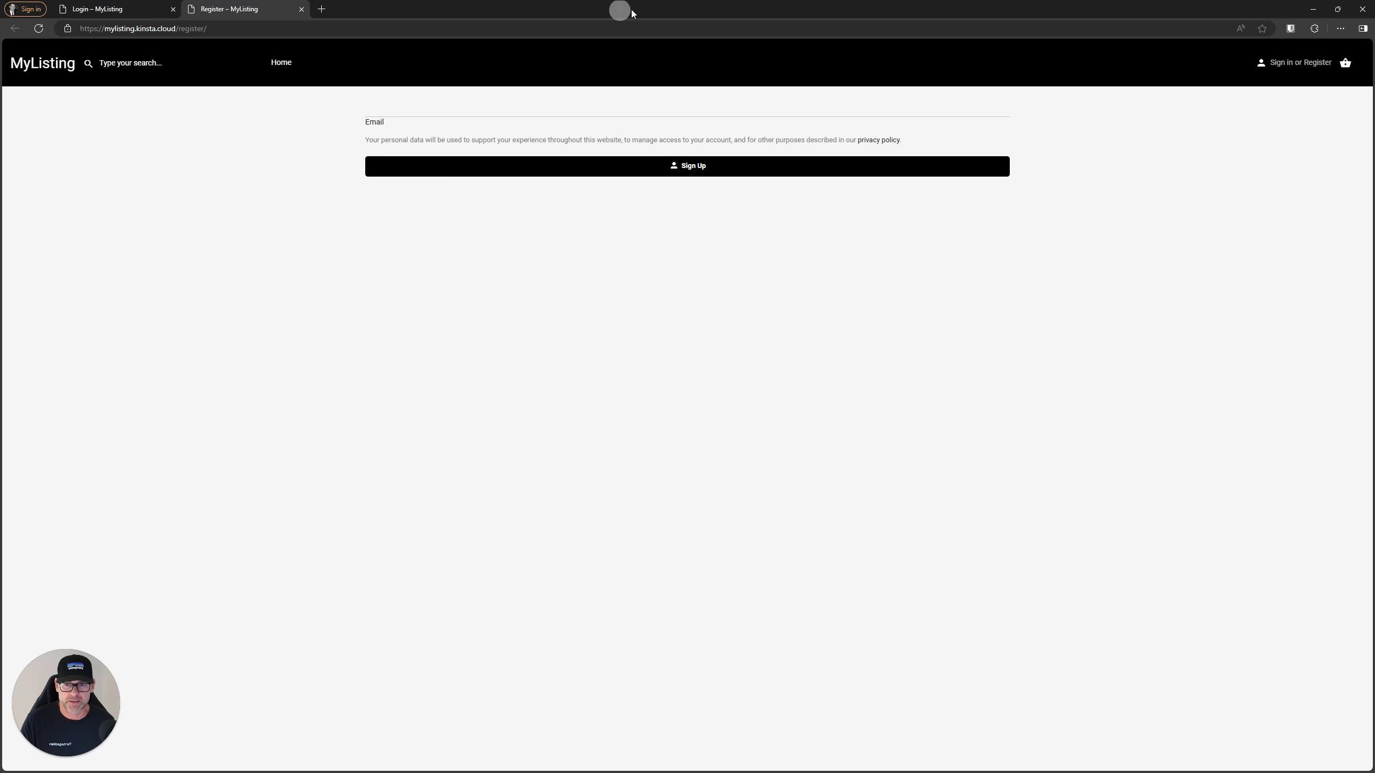
pyautogui.hotkey('alt', 'Tab')
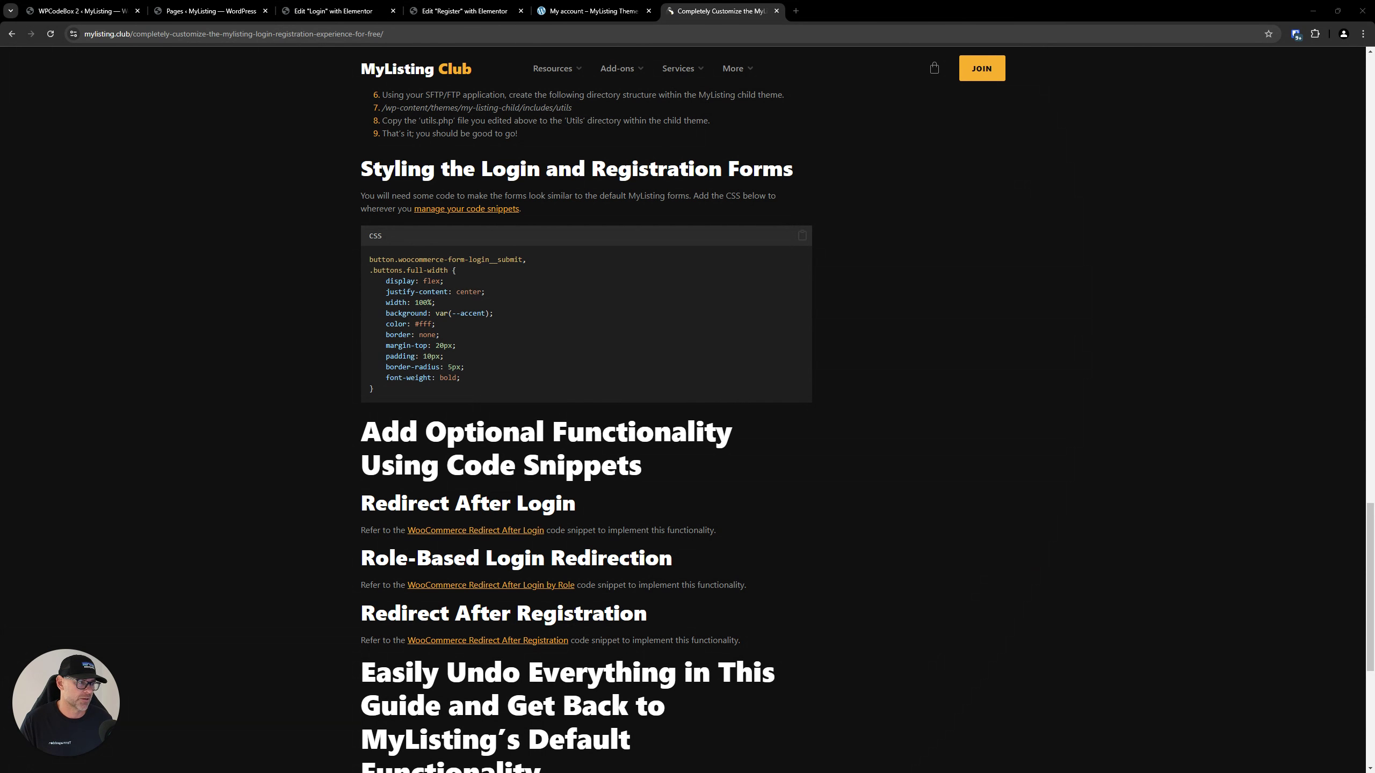
pyautogui.hotkey('alt', 'Tab')
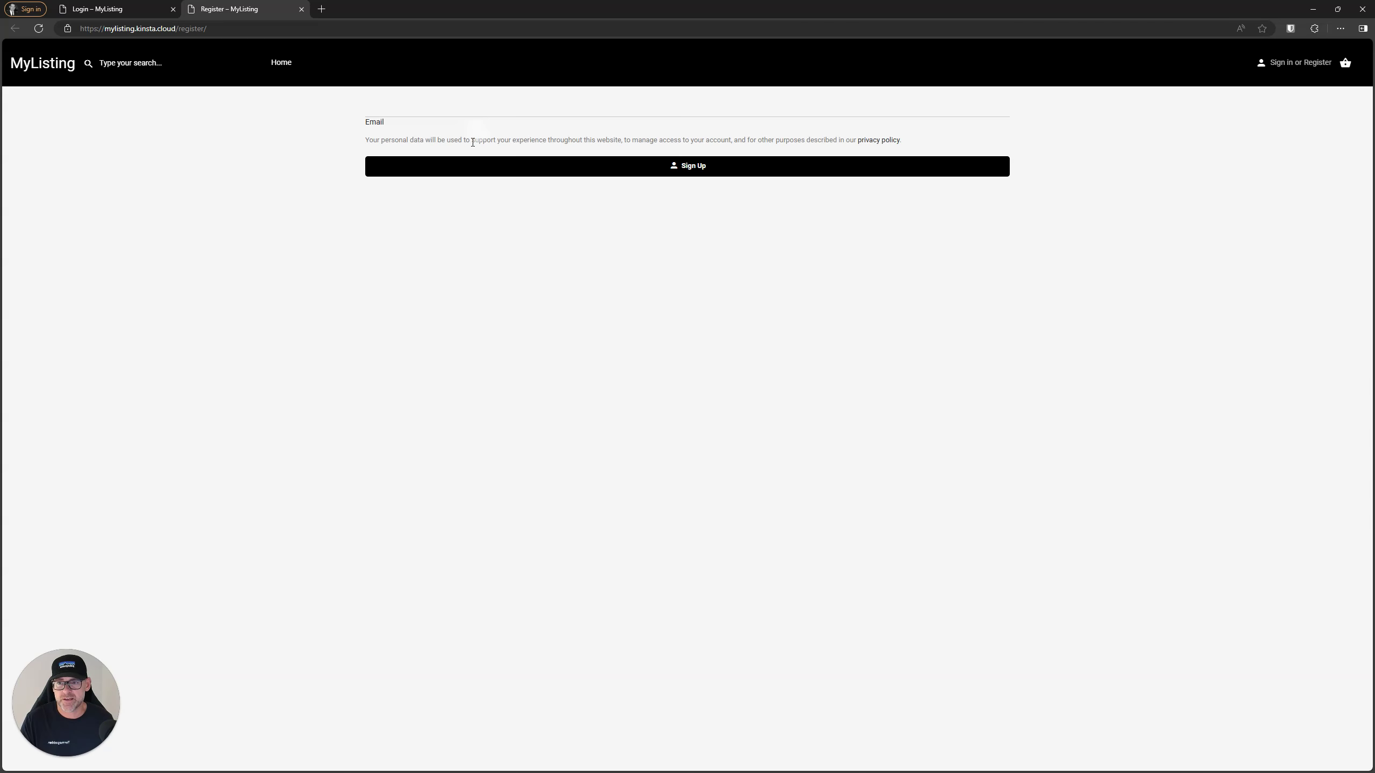
pyautogui.click(81, 9)
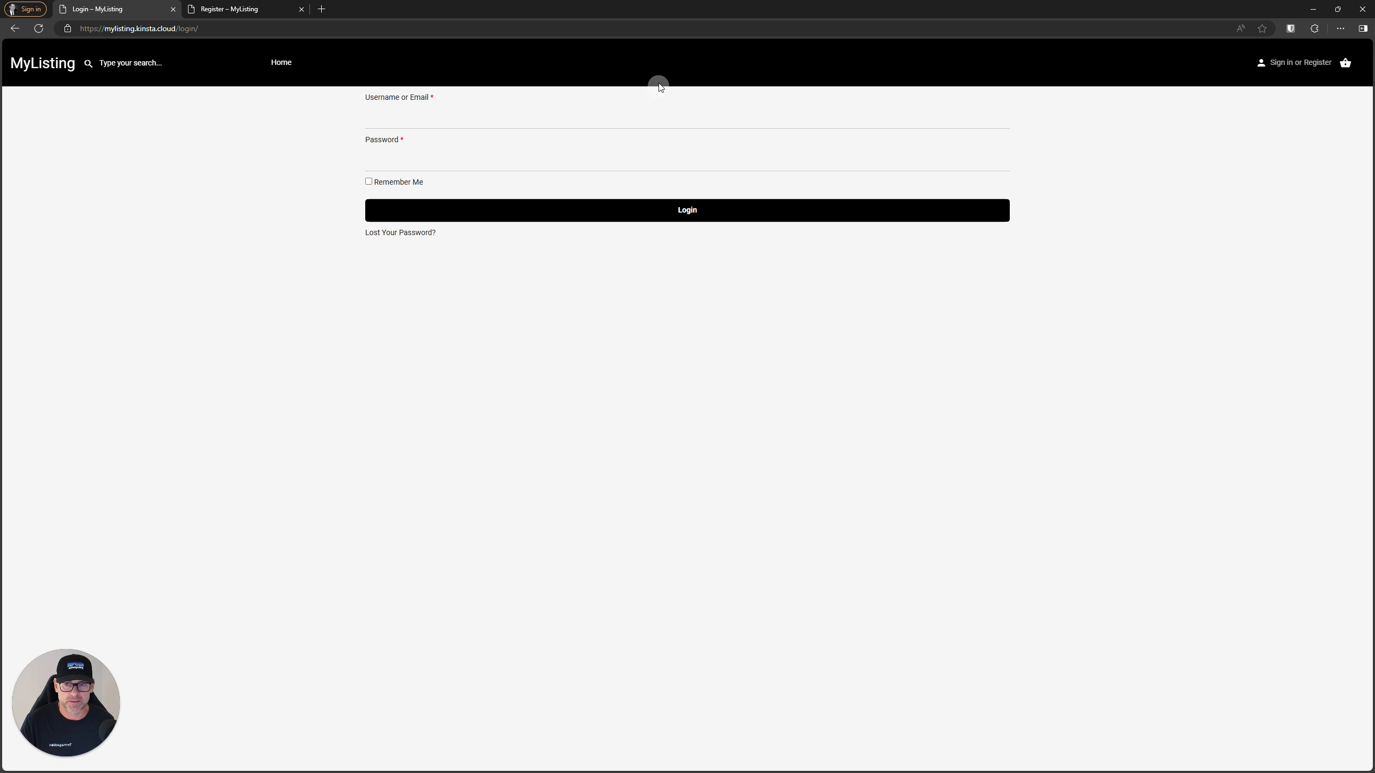
pyautogui.hotkey('alt', 'Tab')
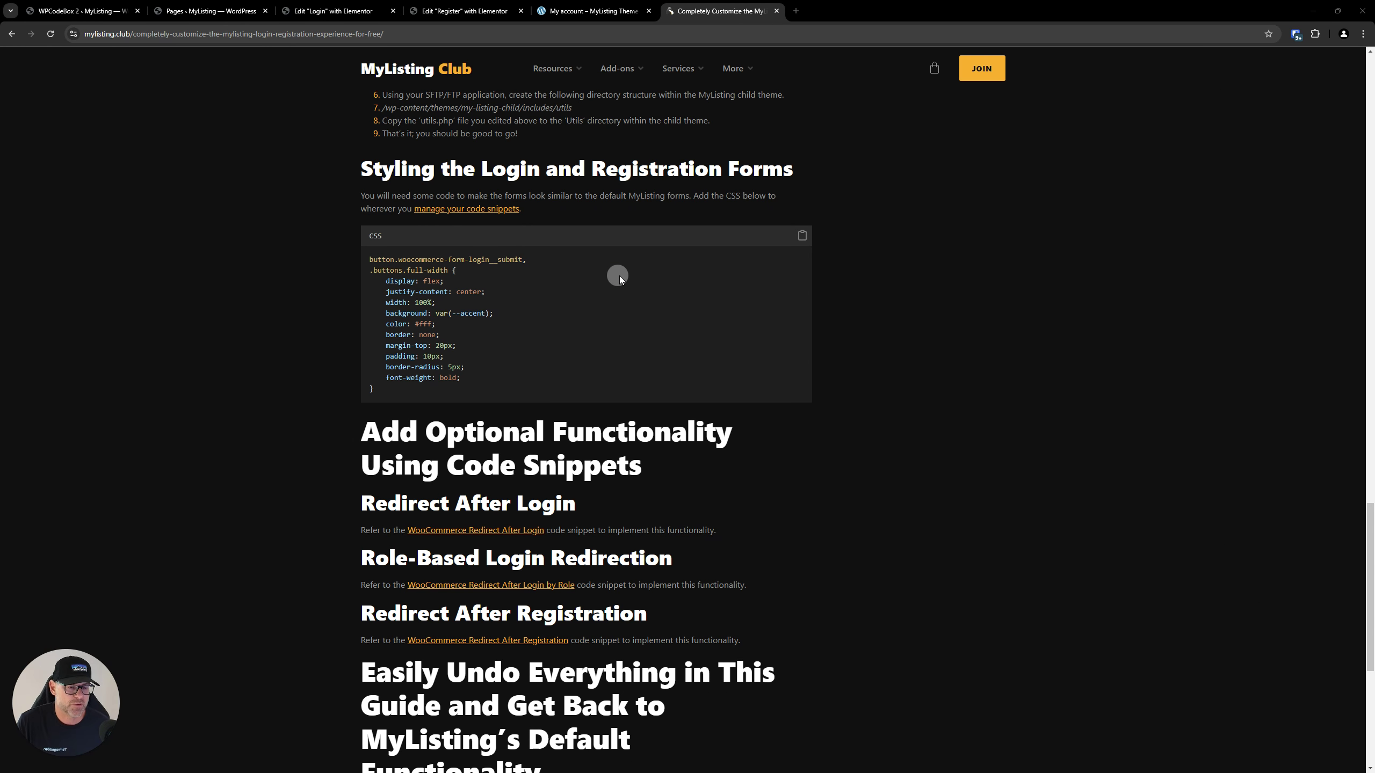
# - Review the guide's optional snippets for redirect after login, role-based login redirection and redirect after registration
pyautogui.scroll(-3, 249, 287)
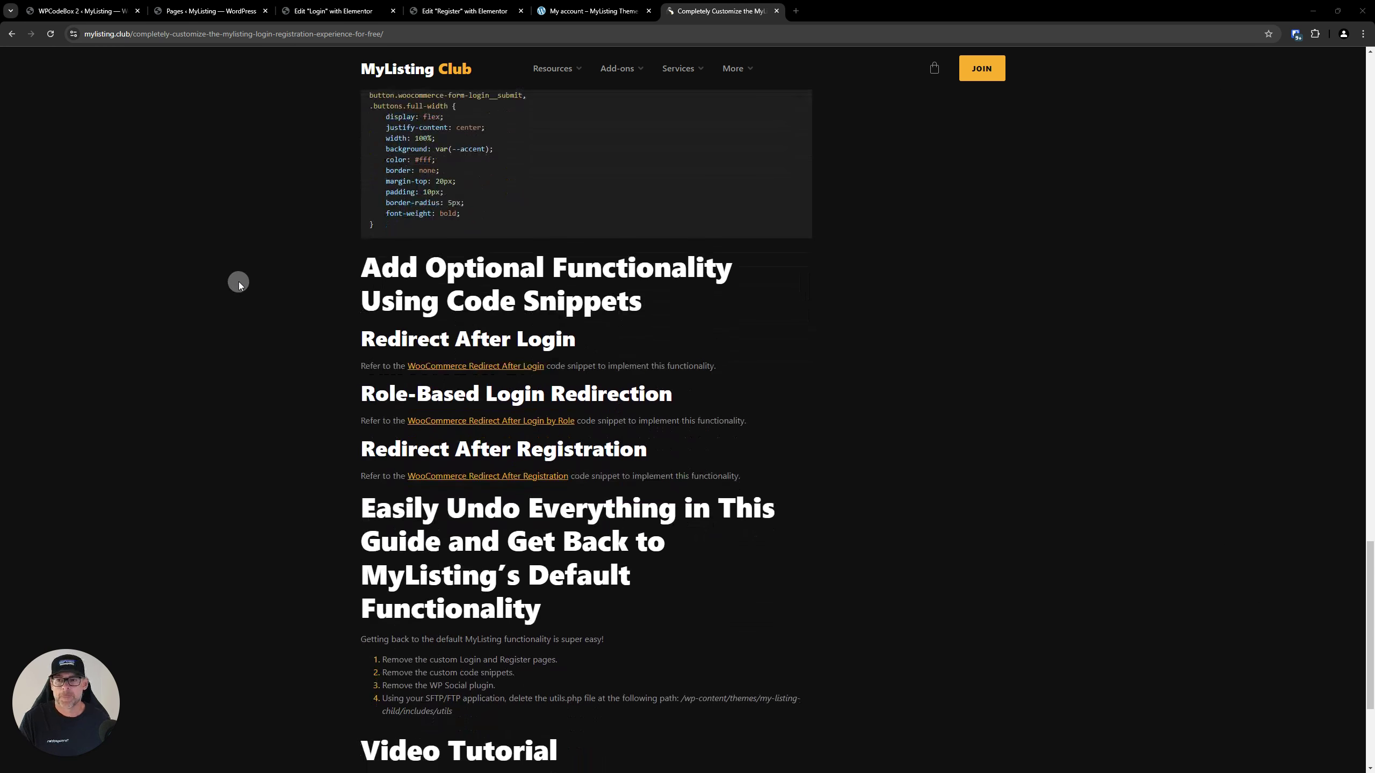
pyautogui.scroll(-2, 238, 282)
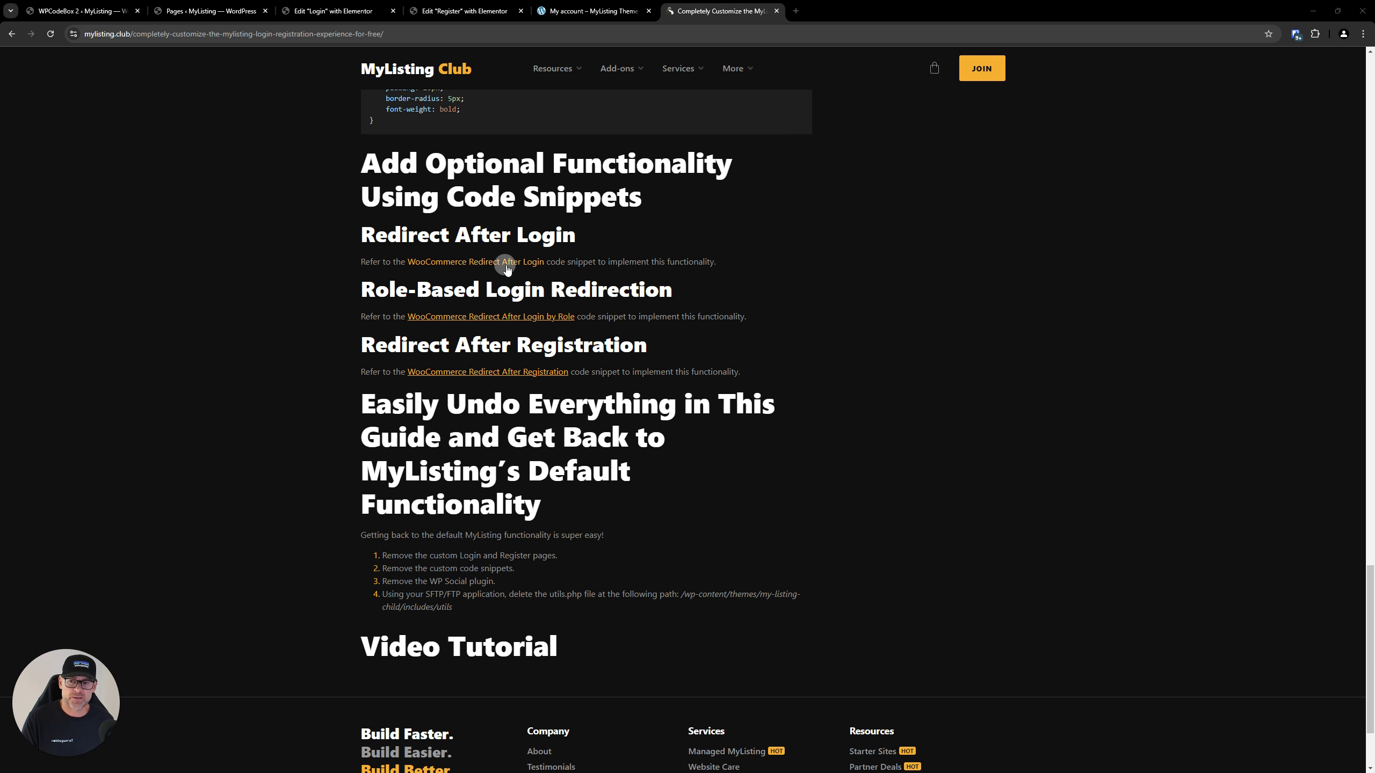
pyautogui.click(455, 233)
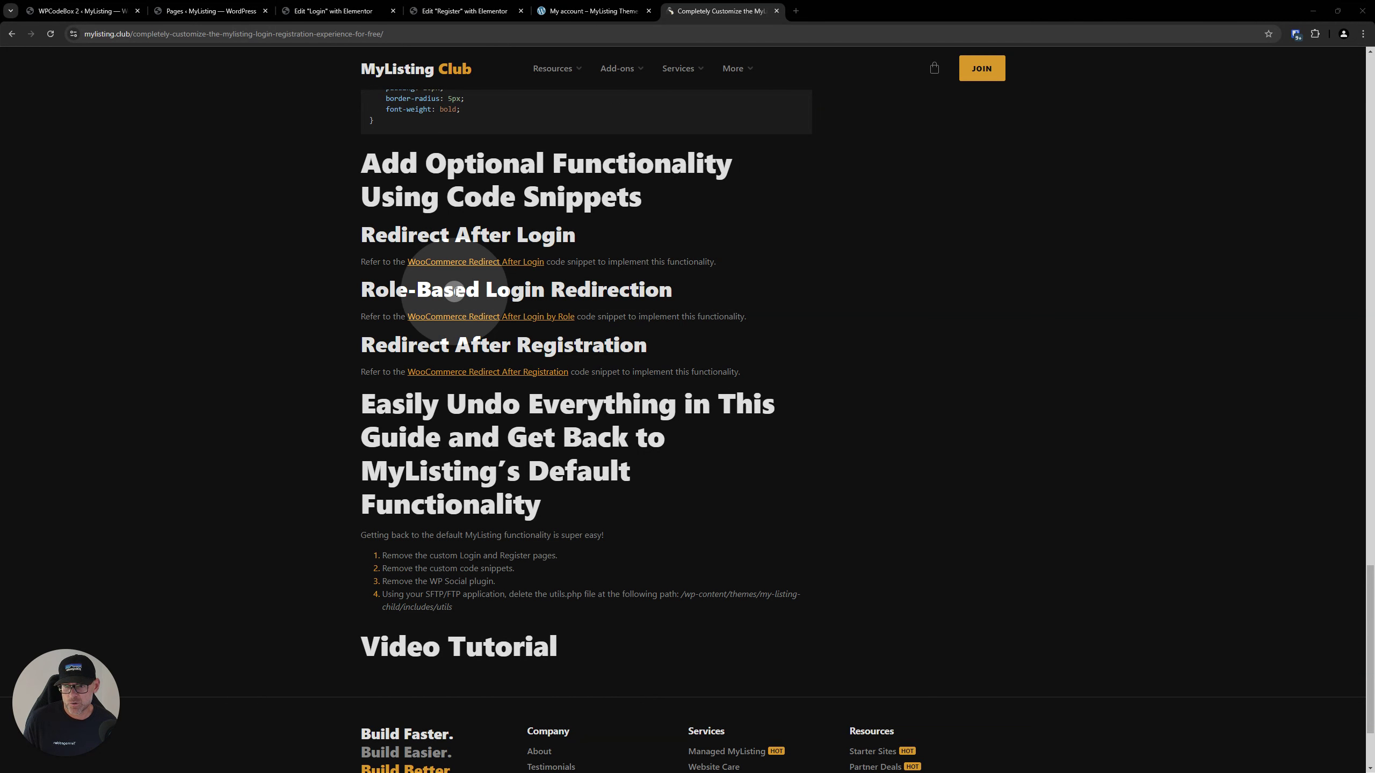
pyautogui.scroll(-2, 456, 270)
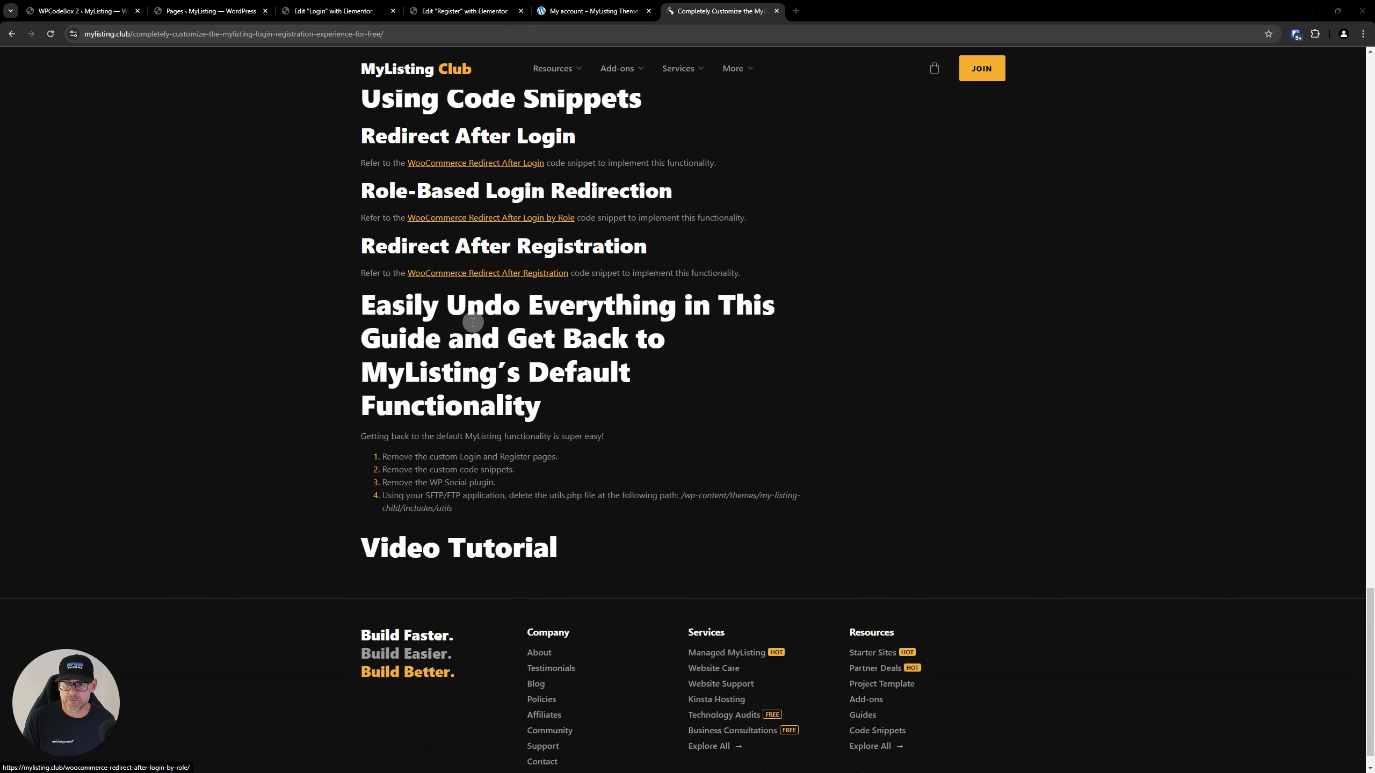
pyautogui.click(456, 239)
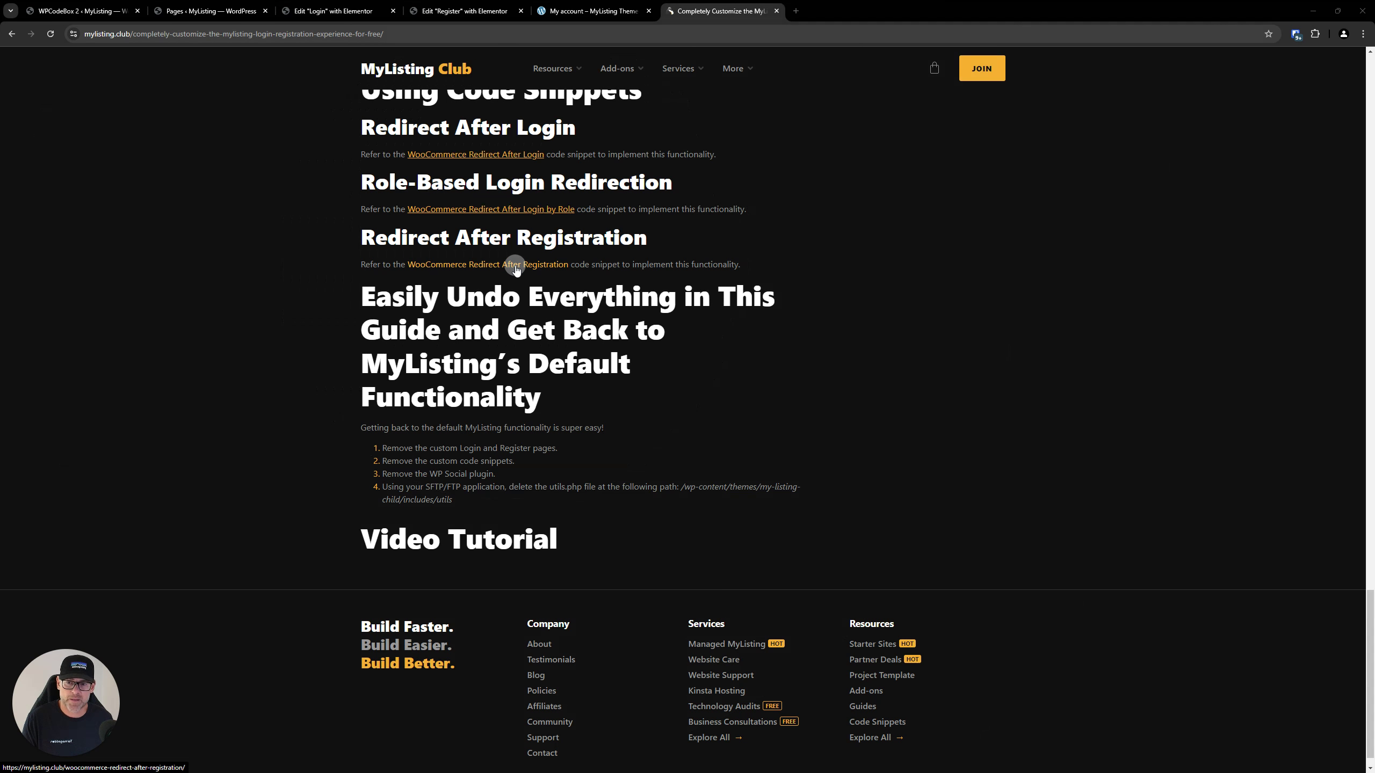
pyautogui.scroll(-1, 281, 281)
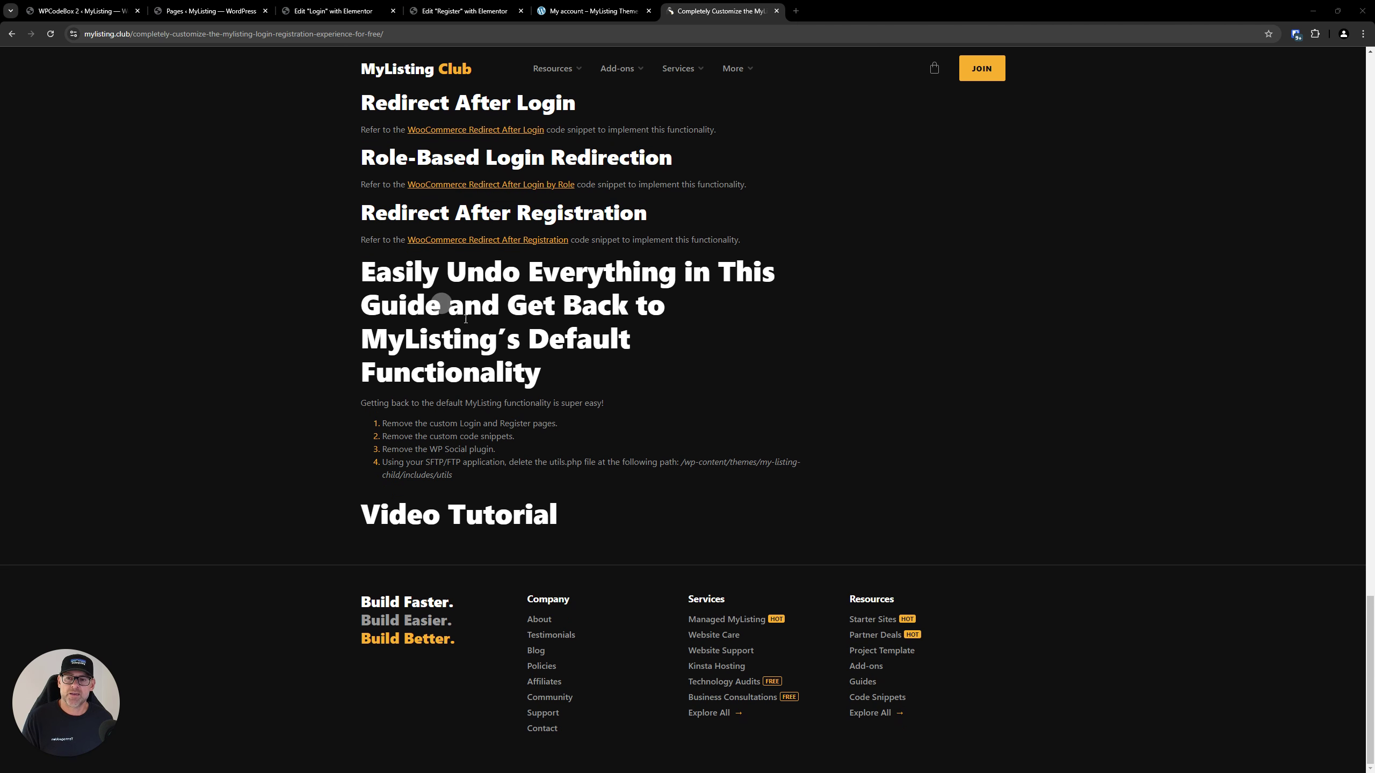
# - Read the guide's instructions for undoing everything and returning to MyListing's default functionality
pyautogui.moveTo(487, 468); pyautogui.dragTo(354, 270)
pyautogui.click(271, 301)
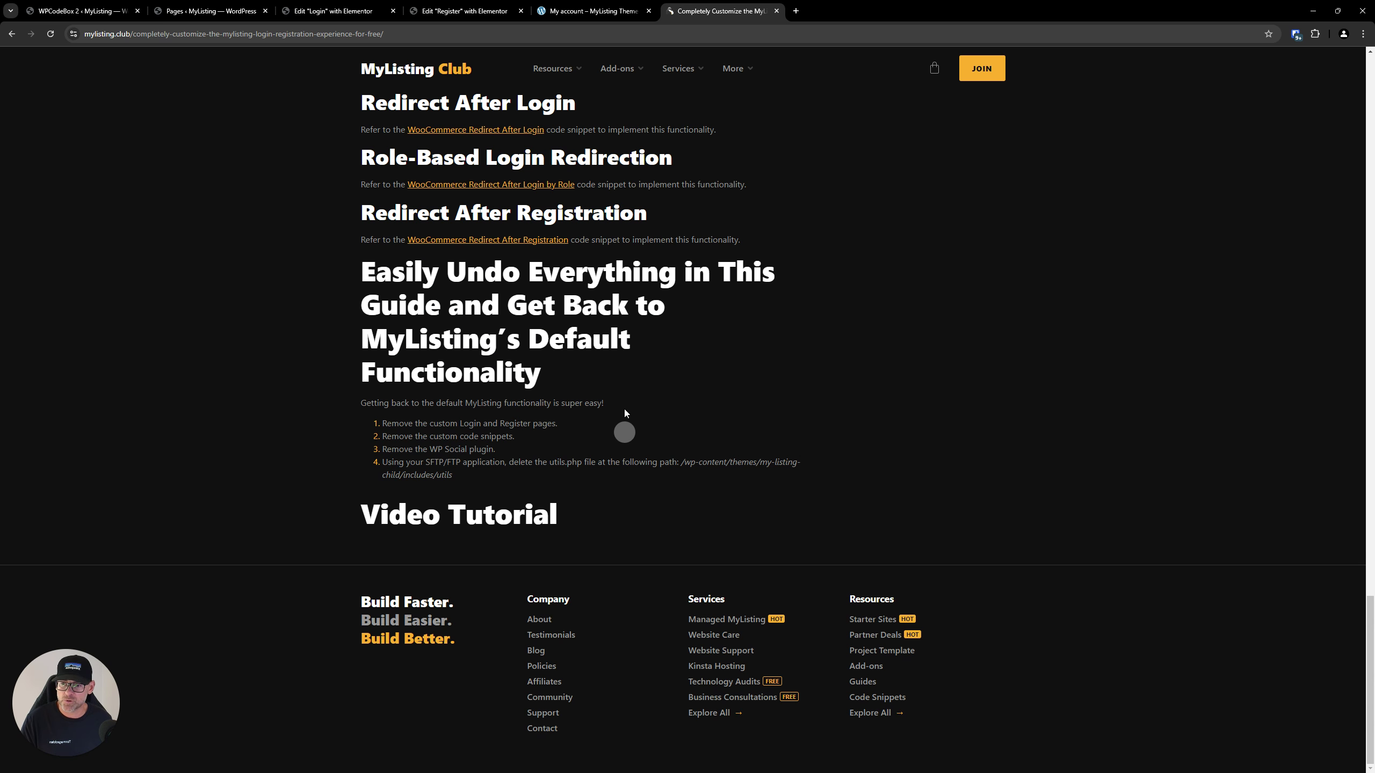
pyautogui.click(533, 425)
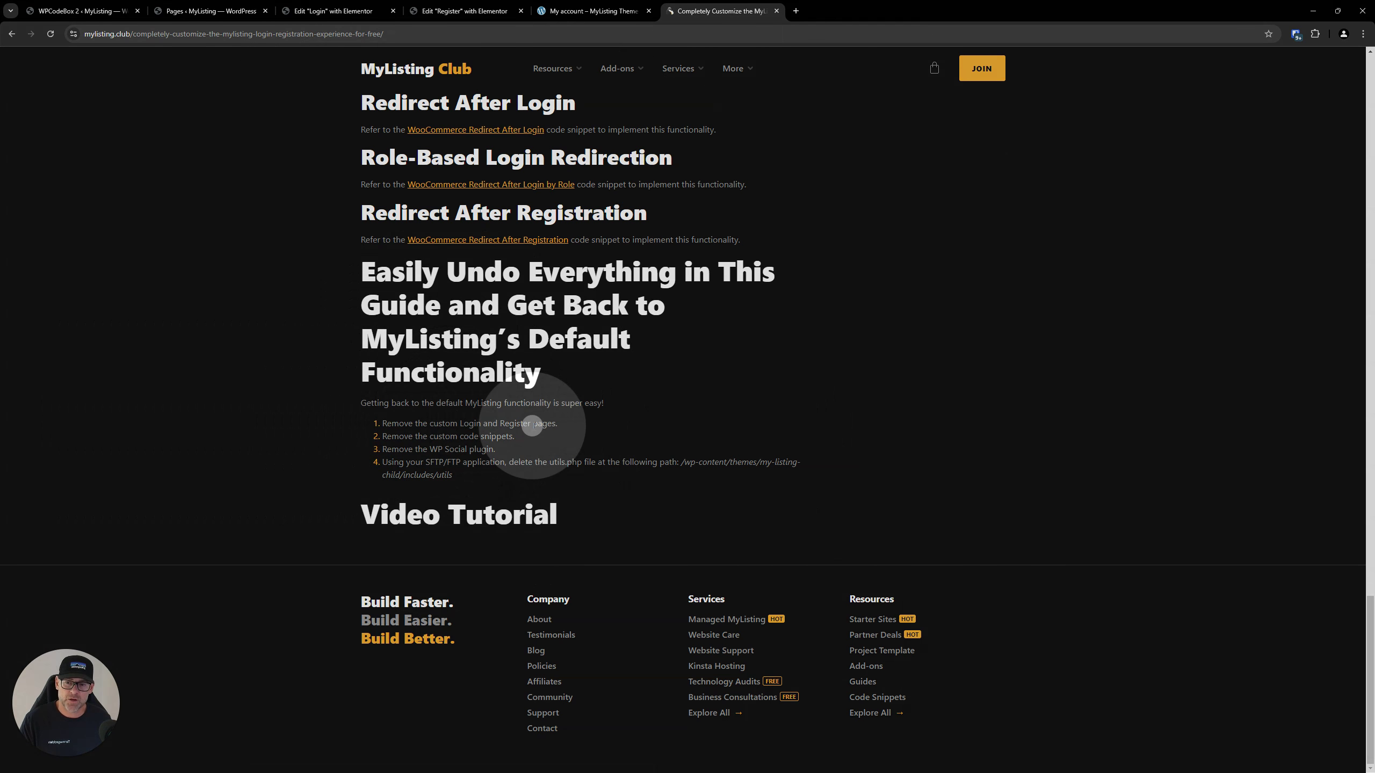
pyautogui.click(453, 441)
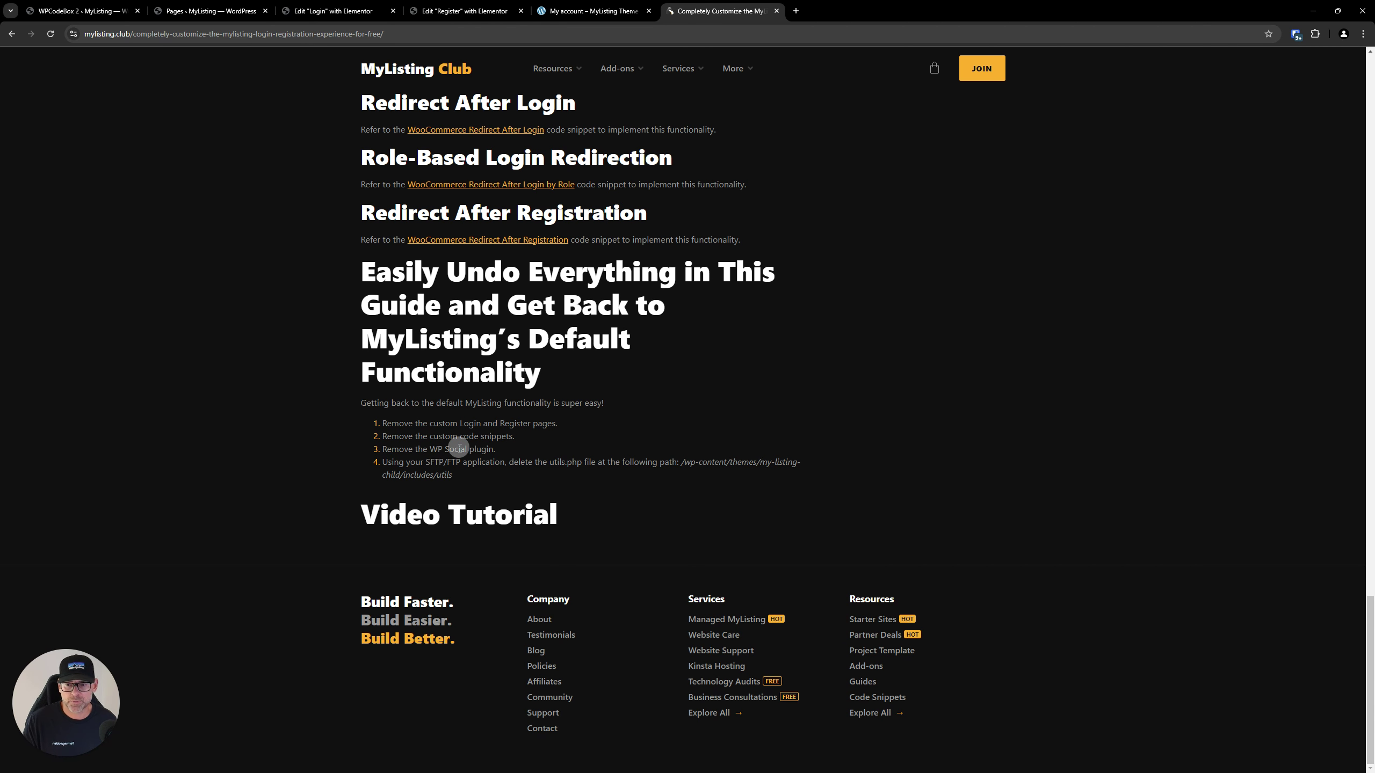
pyautogui.click(439, 464)
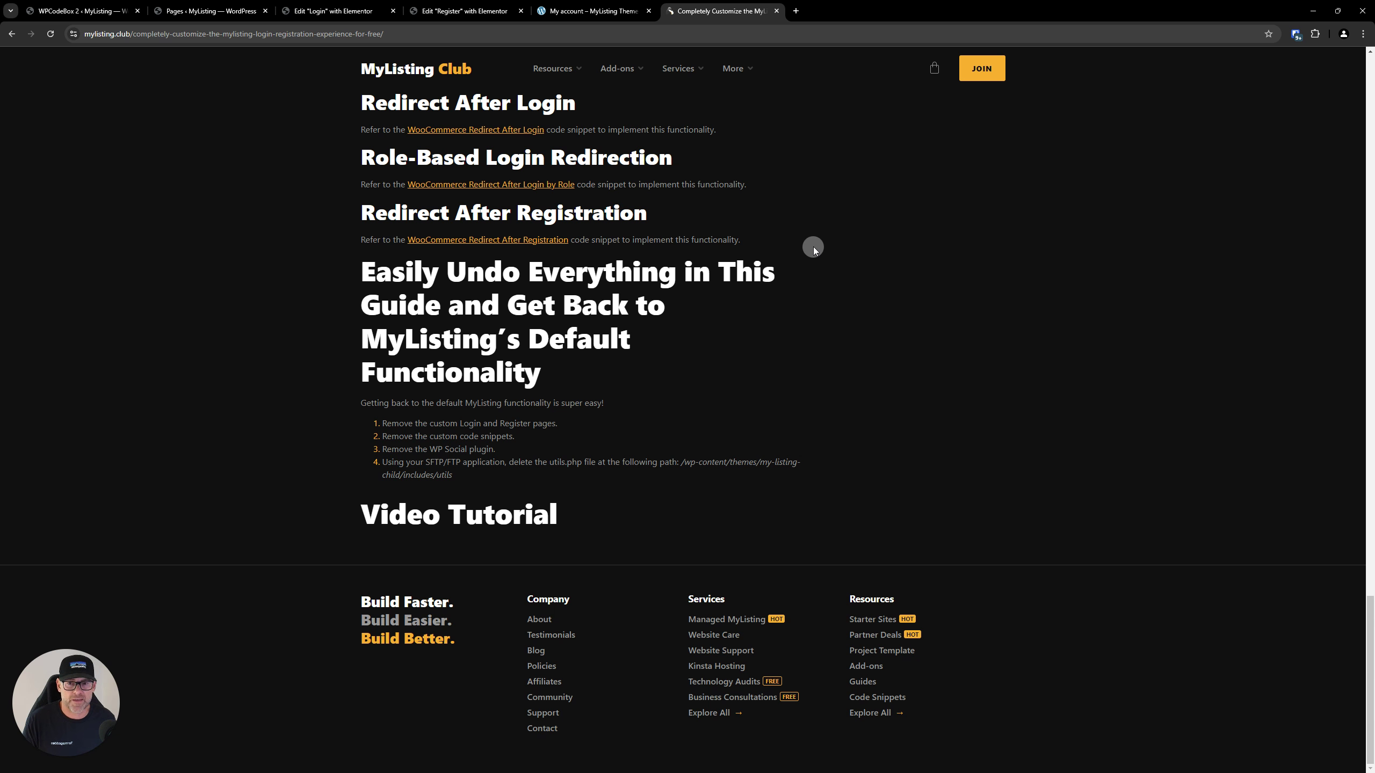
# - Look back over the guide's overview and its login and registration page implementation sections
pyautogui.scroll(10, 694, 220)
pyautogui.scroll(20, 690, 264)
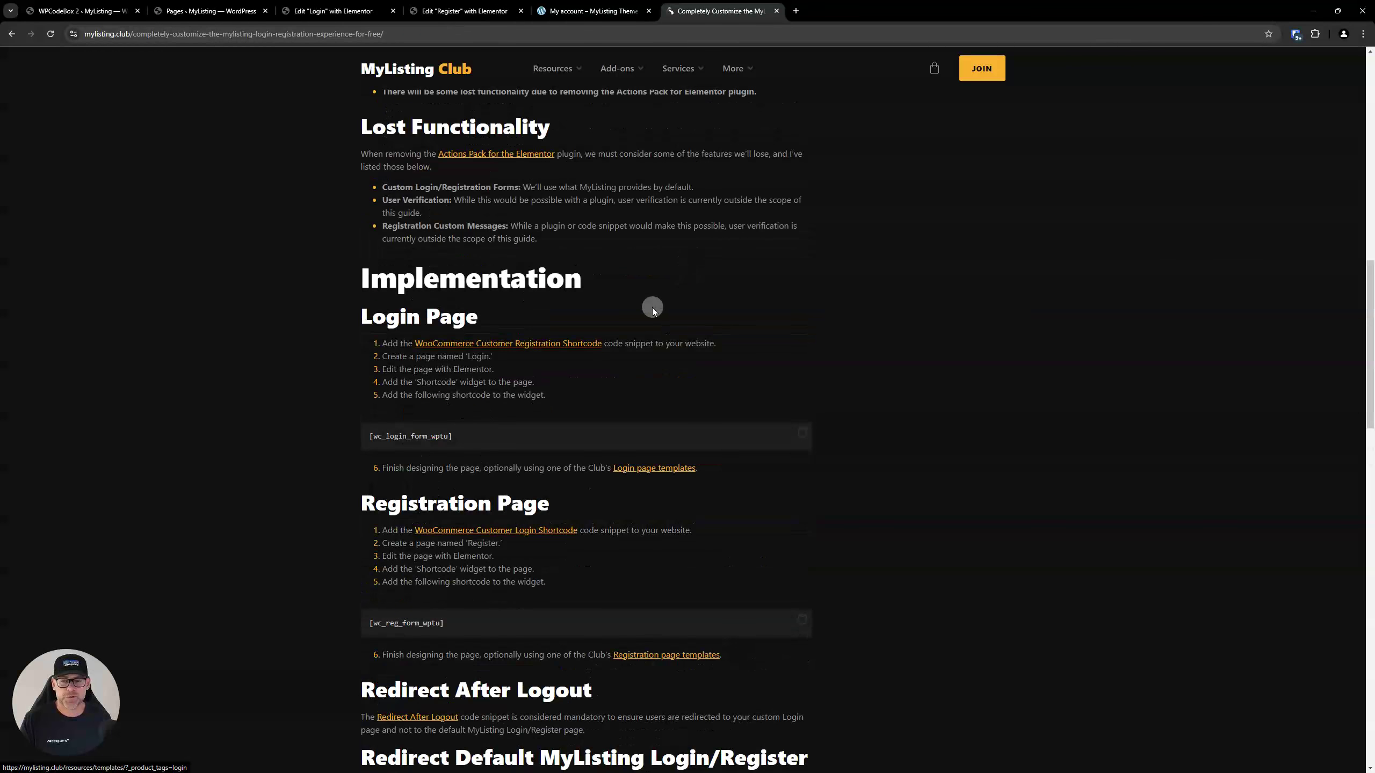
pyautogui.scroll(2, 651, 310)
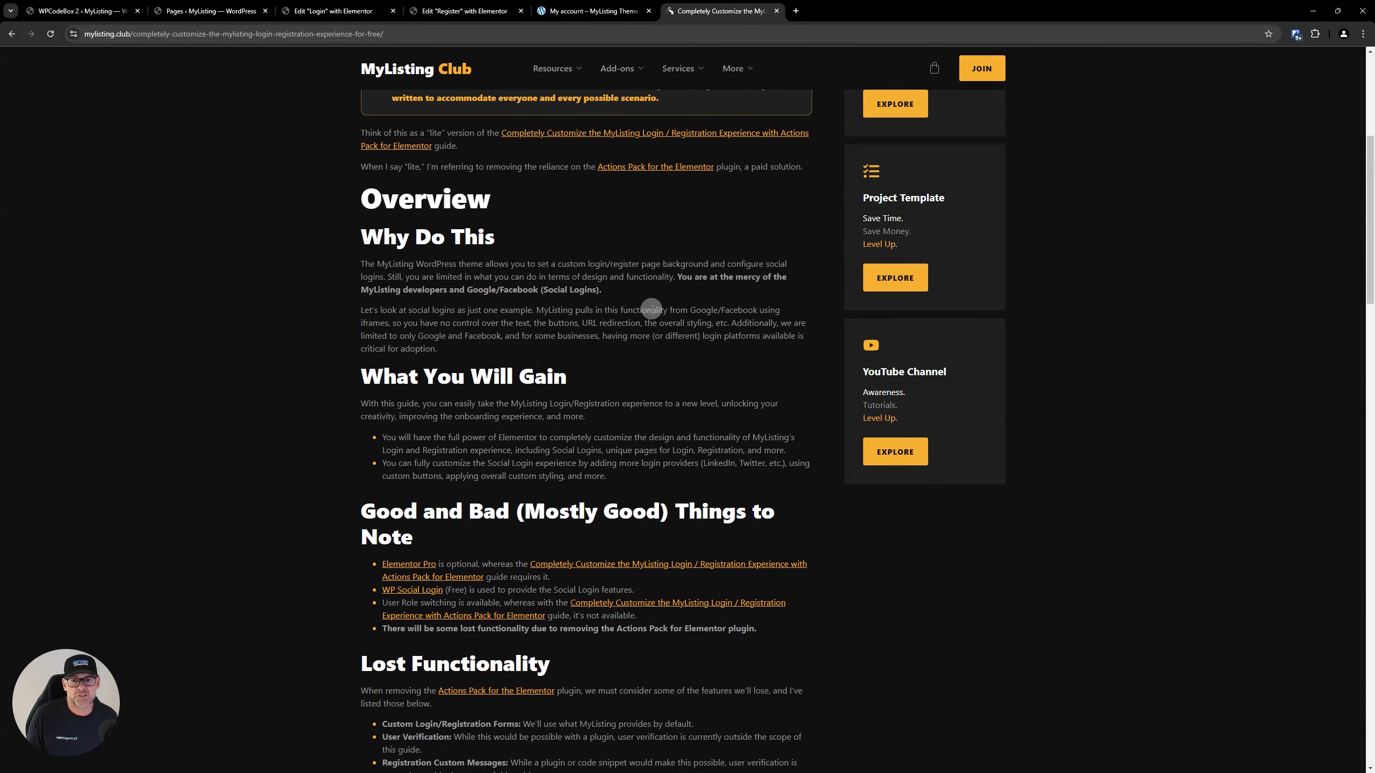
pyautogui.scroll(-12, 651, 310)
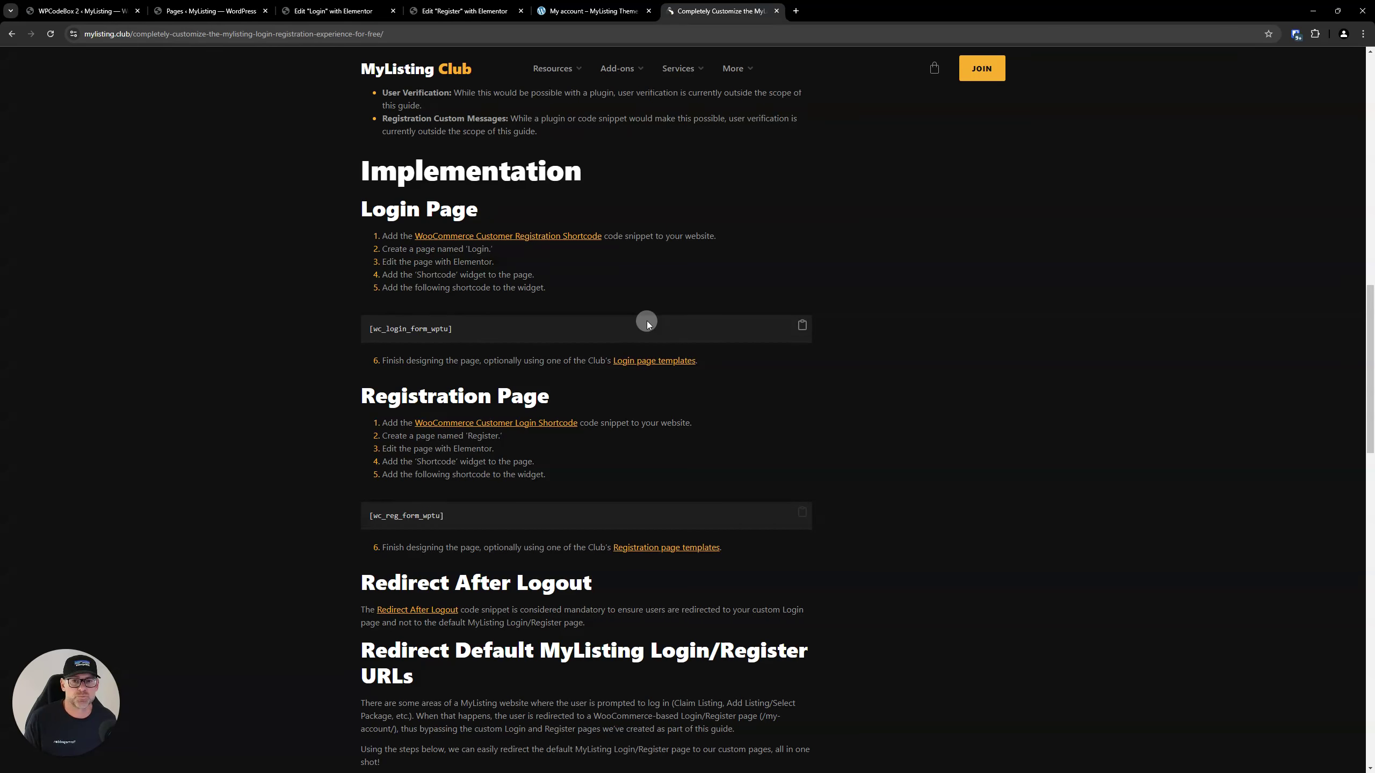
# - Close the guide and return to the Login page's Elementor editor with no widget selected
pyautogui.click(775, 11)
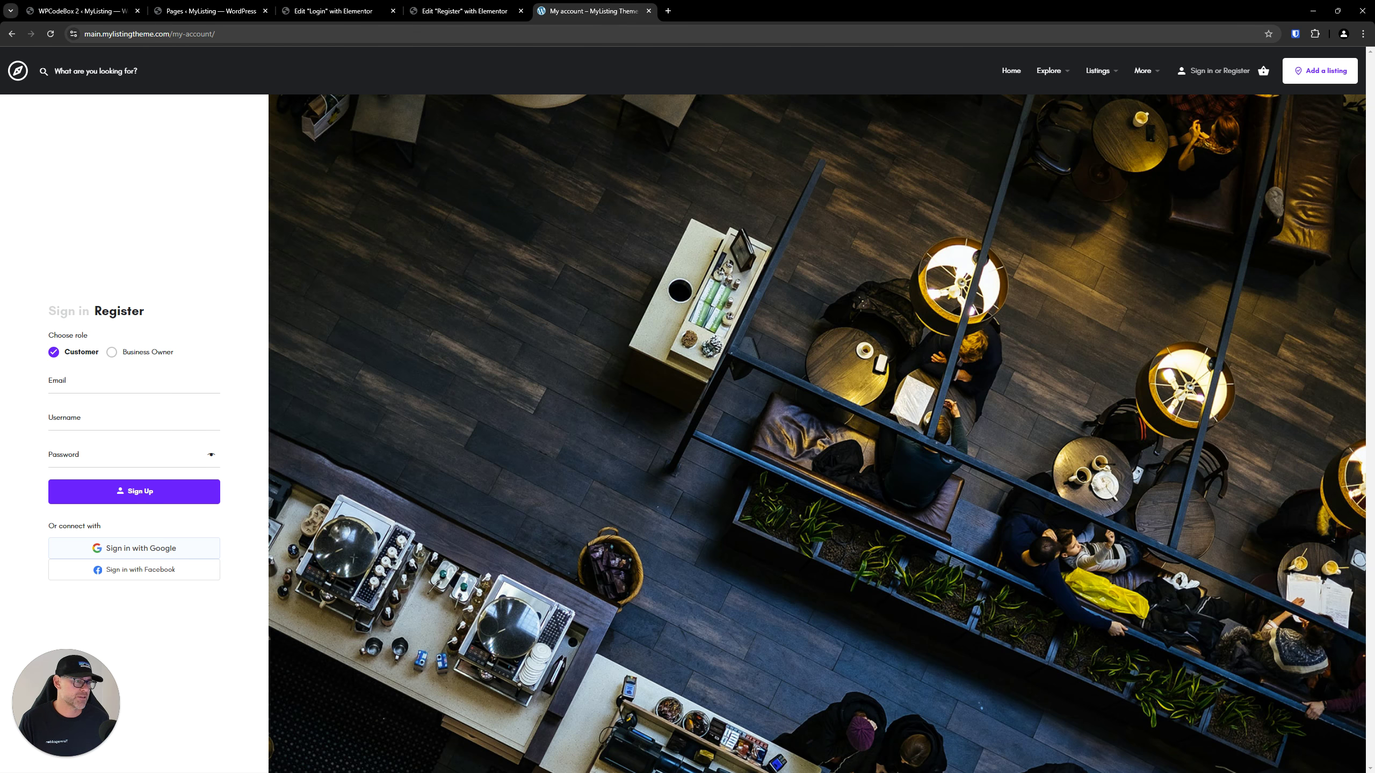
pyautogui.click(445, 7)
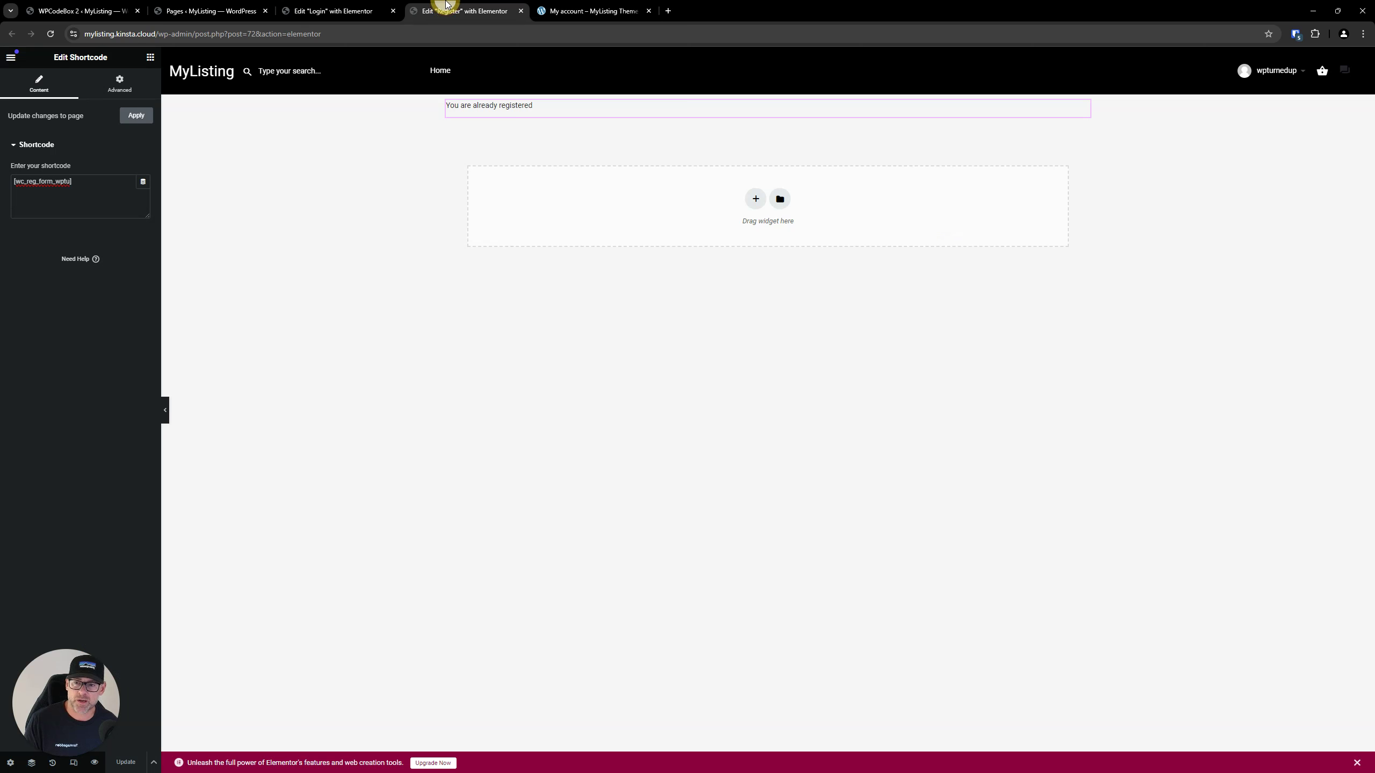
pyautogui.click(345, 8)
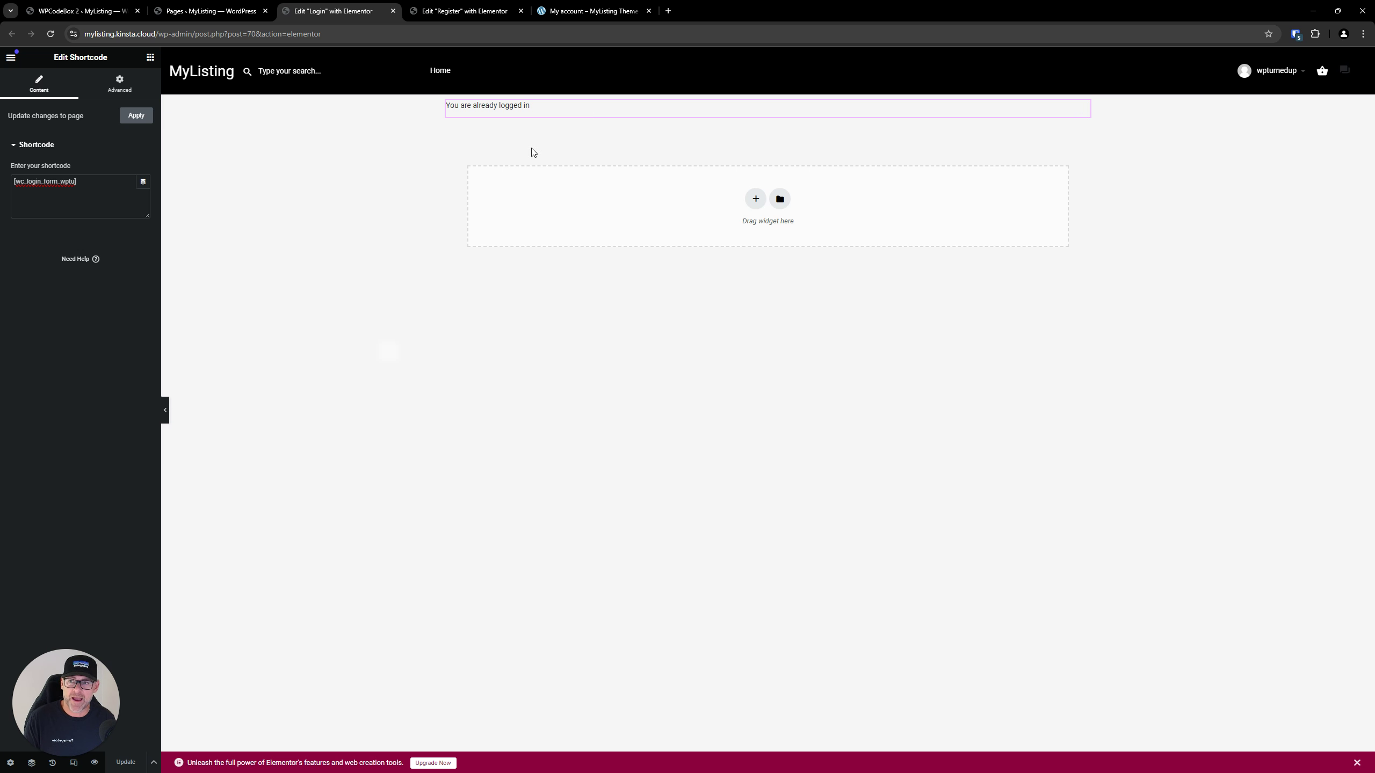
pyautogui.click(543, 328)
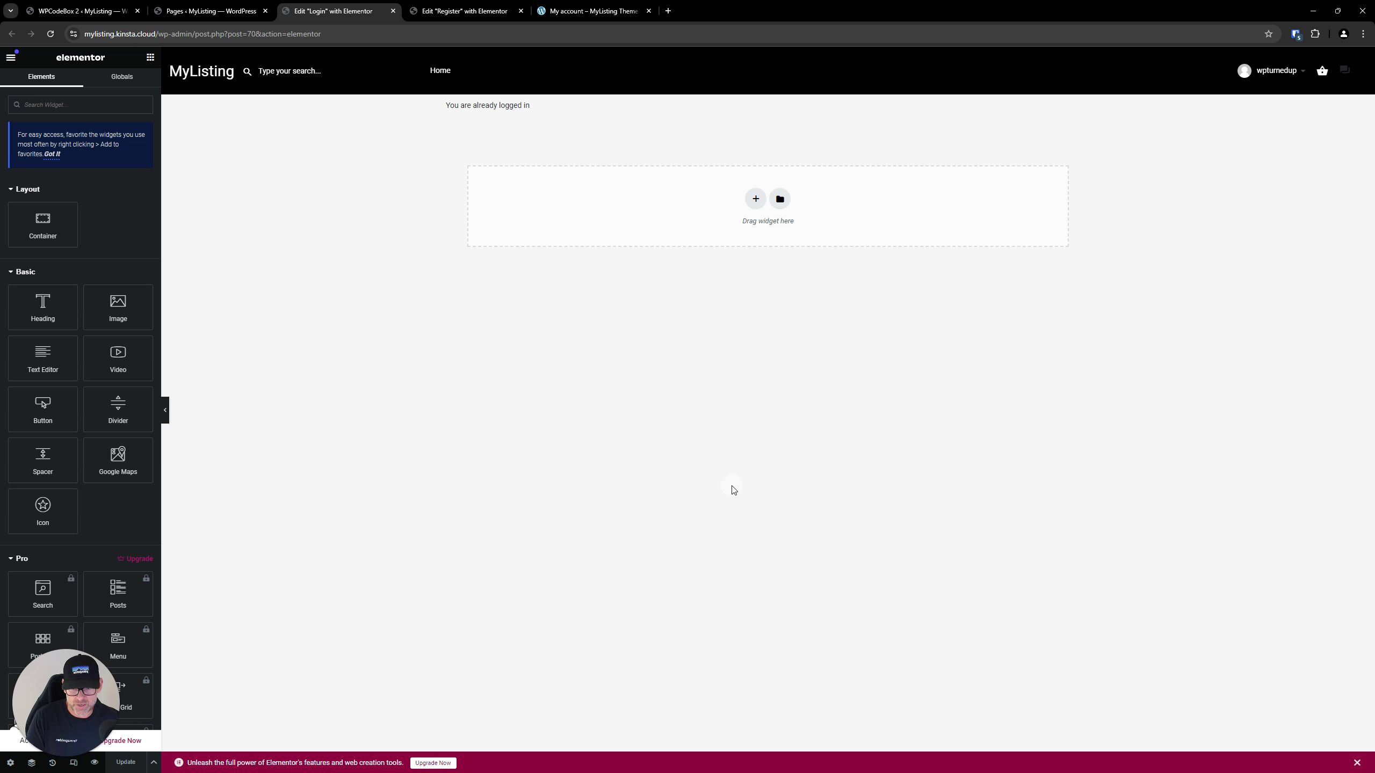
pyautogui.click(760, 385)
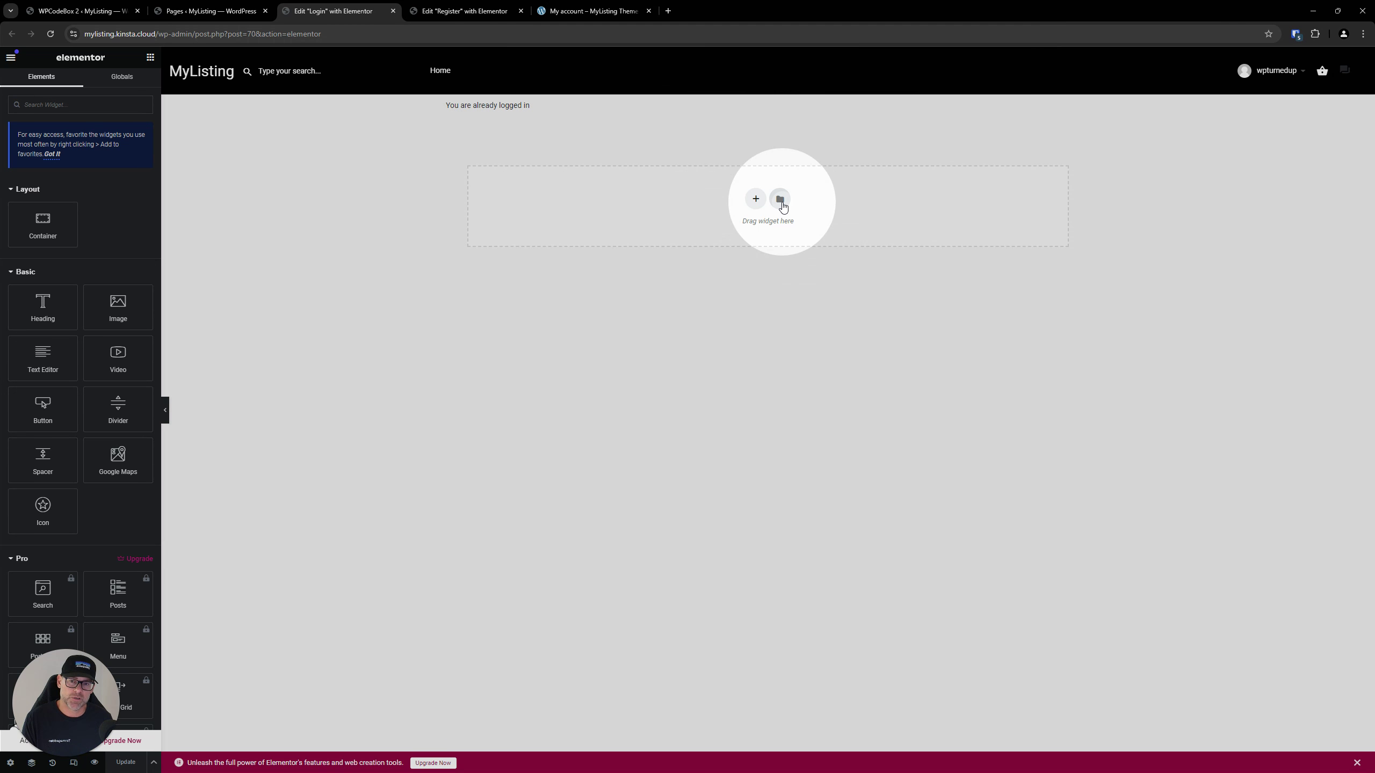
# - Insert the saved template "Canvas - Login Page (Light Mode)" into the Login page, applying its page settings too
pyautogui.click(780, 199)
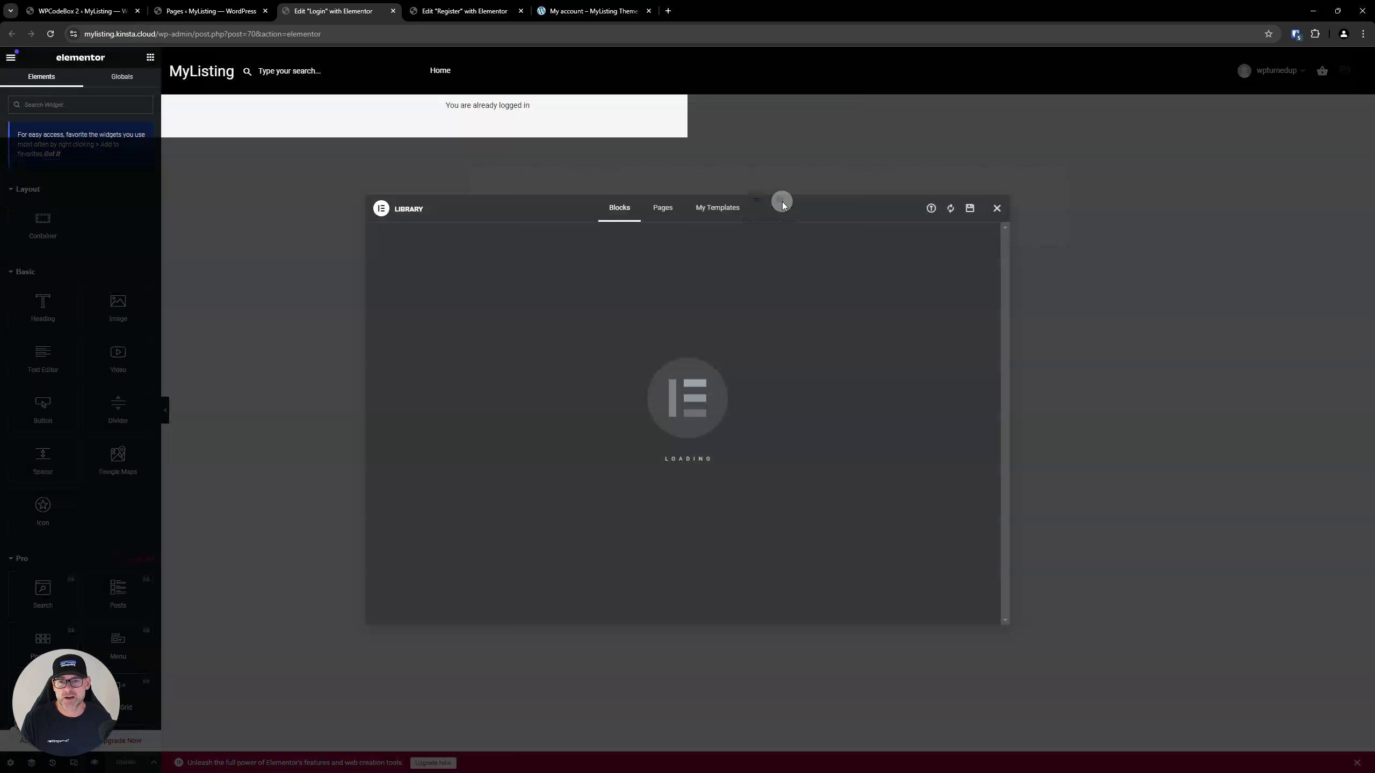
pyautogui.click(723, 213)
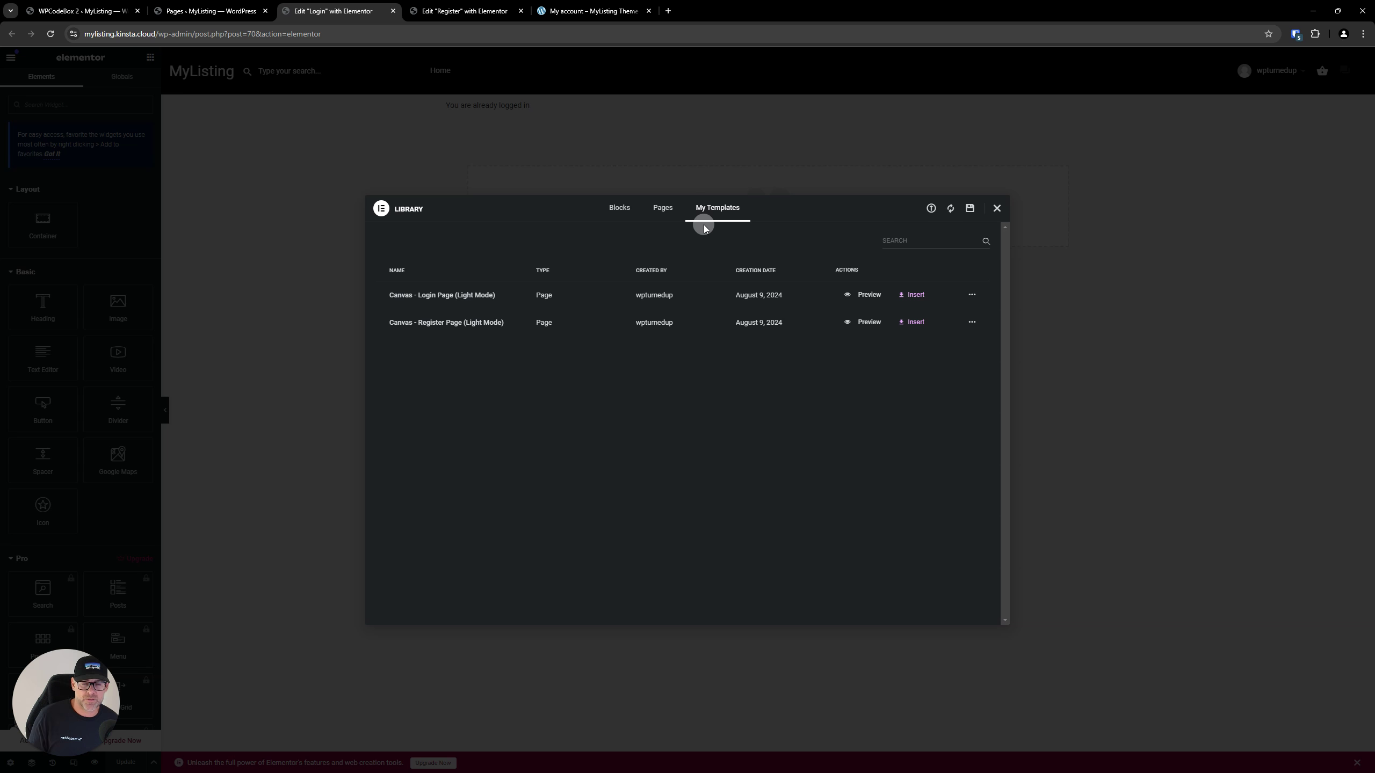
pyautogui.click(455, 300)
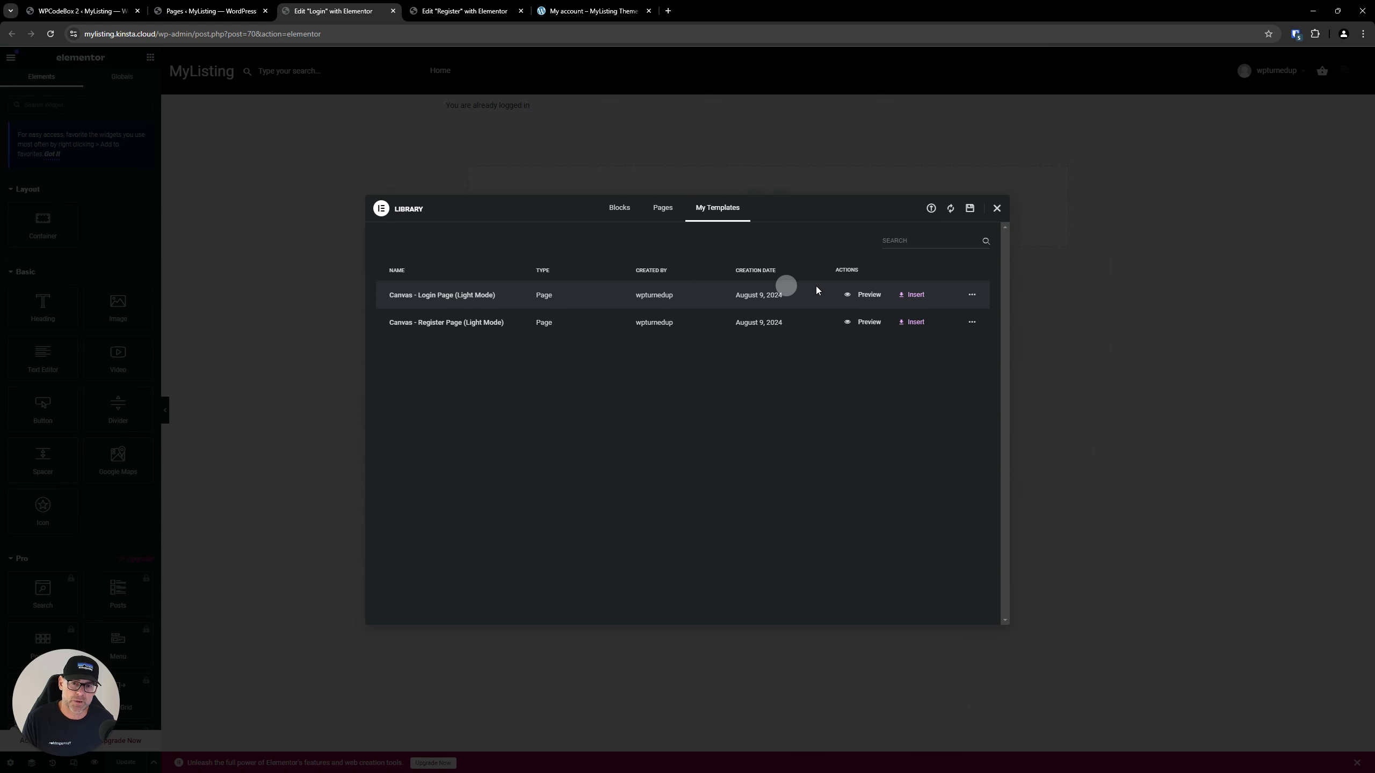
pyautogui.click(915, 295)
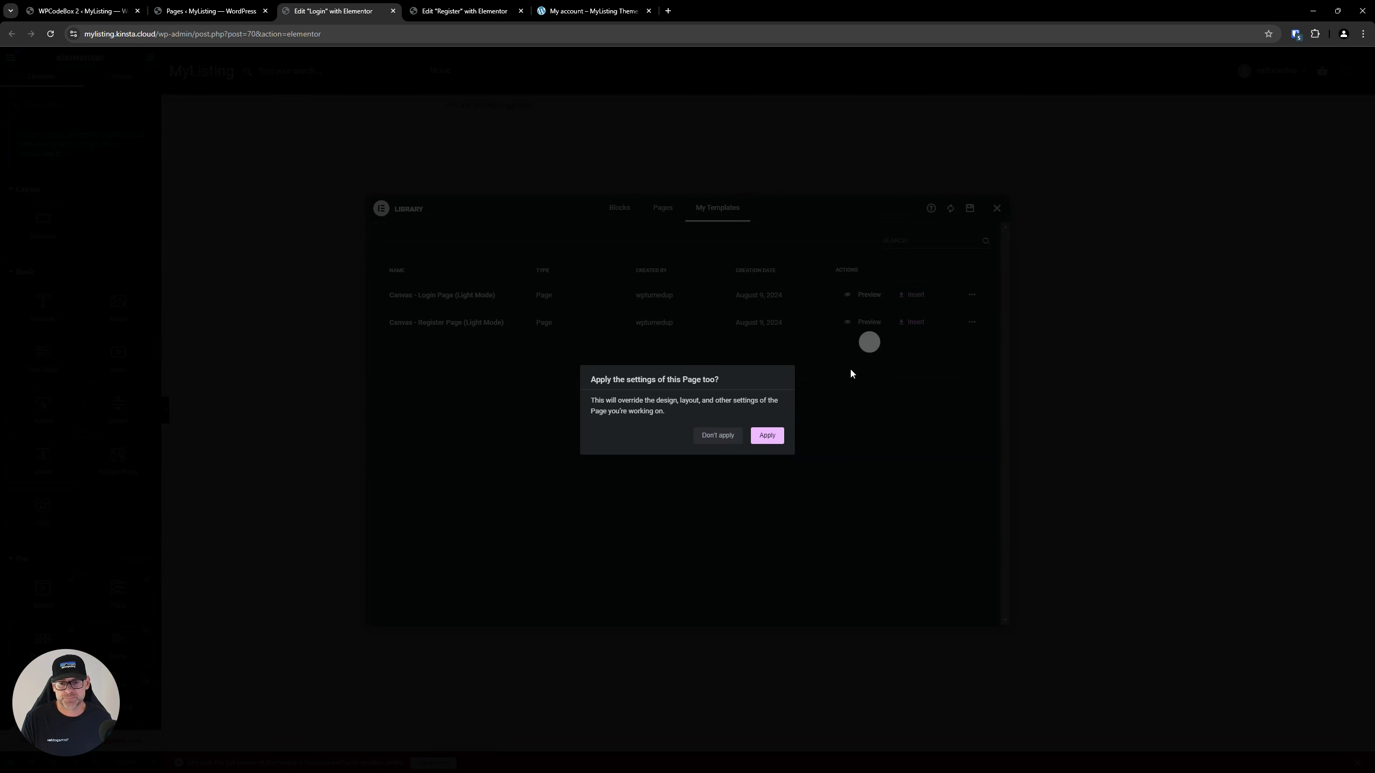
pyautogui.click(770, 439)
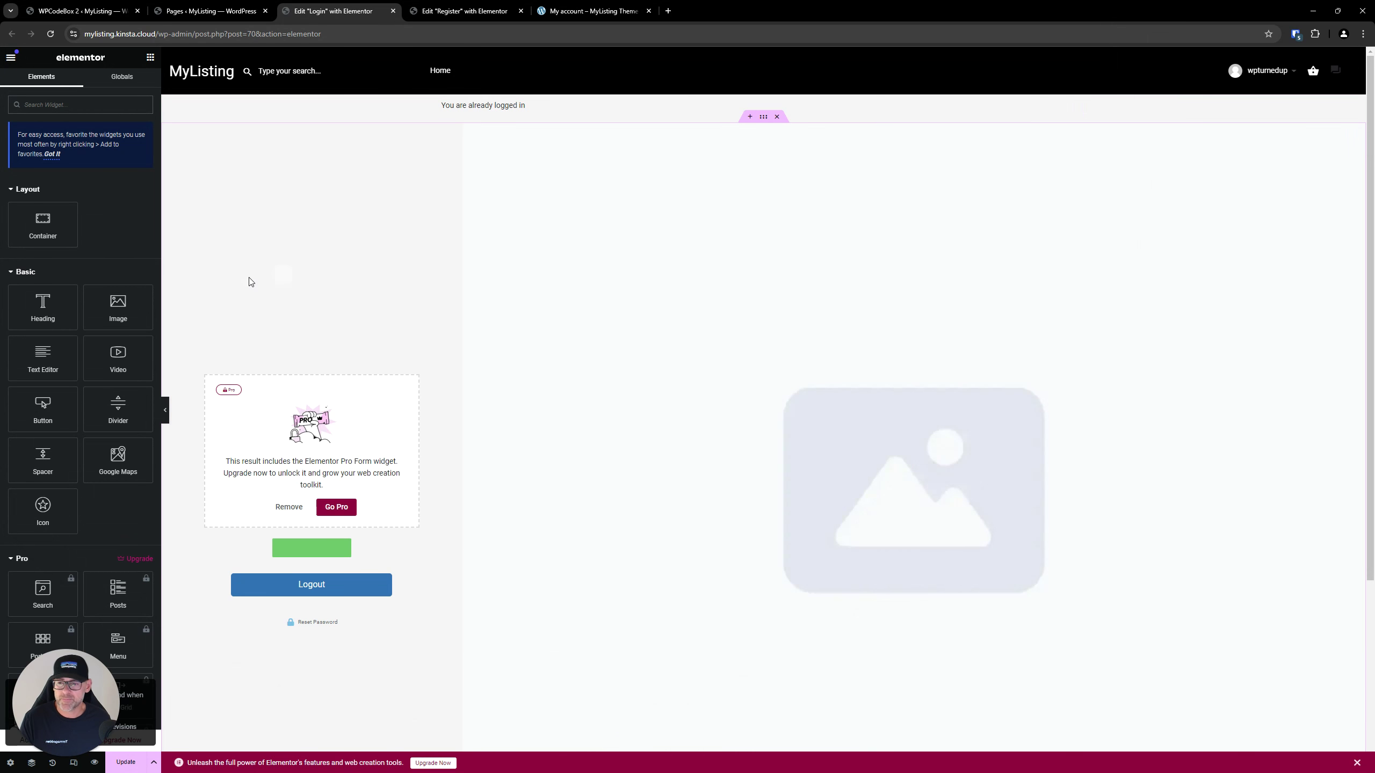
# - Delete the Elementor Pro Form placeholder and the green button beneath it from the template's form column
pyautogui.scroll(-1, 303, 337)
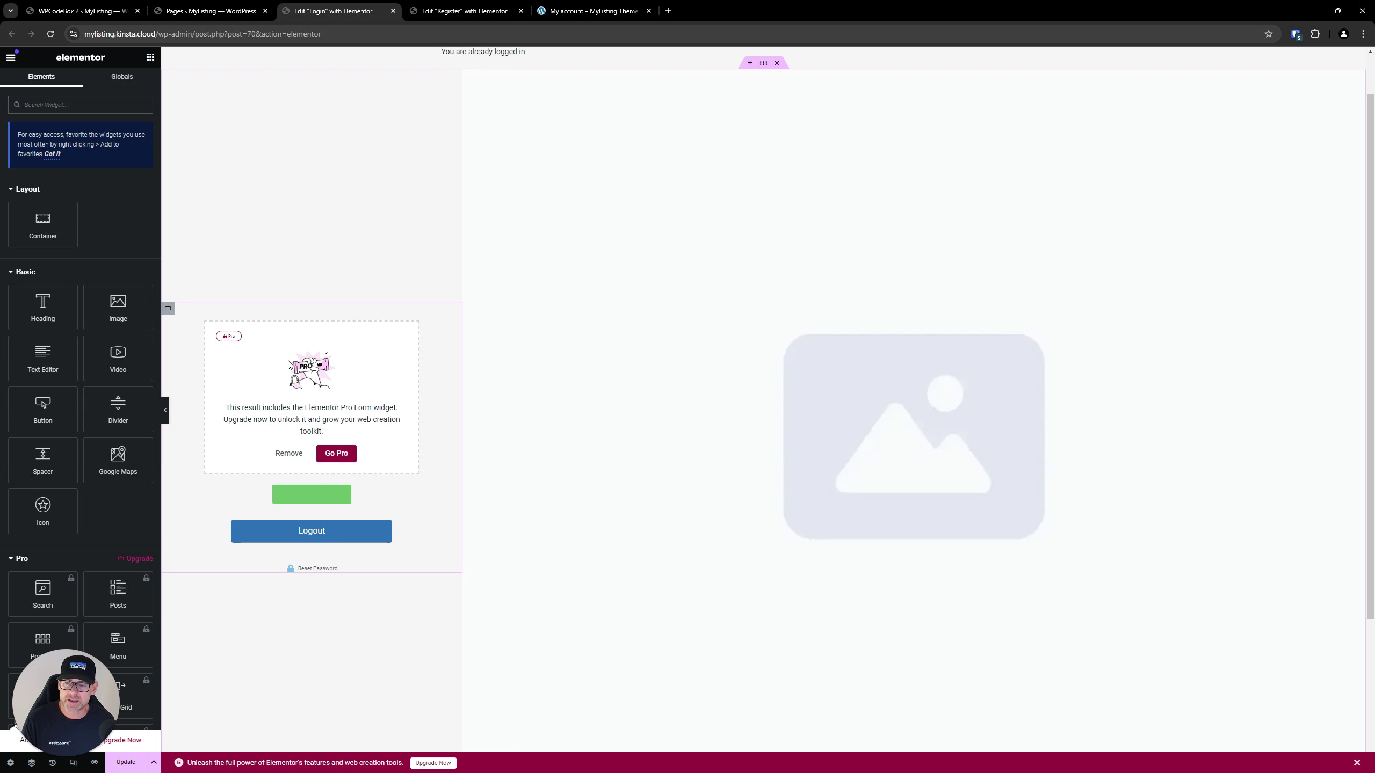
pyautogui.rightClick(379, 347)
pyautogui.click(392, 399)
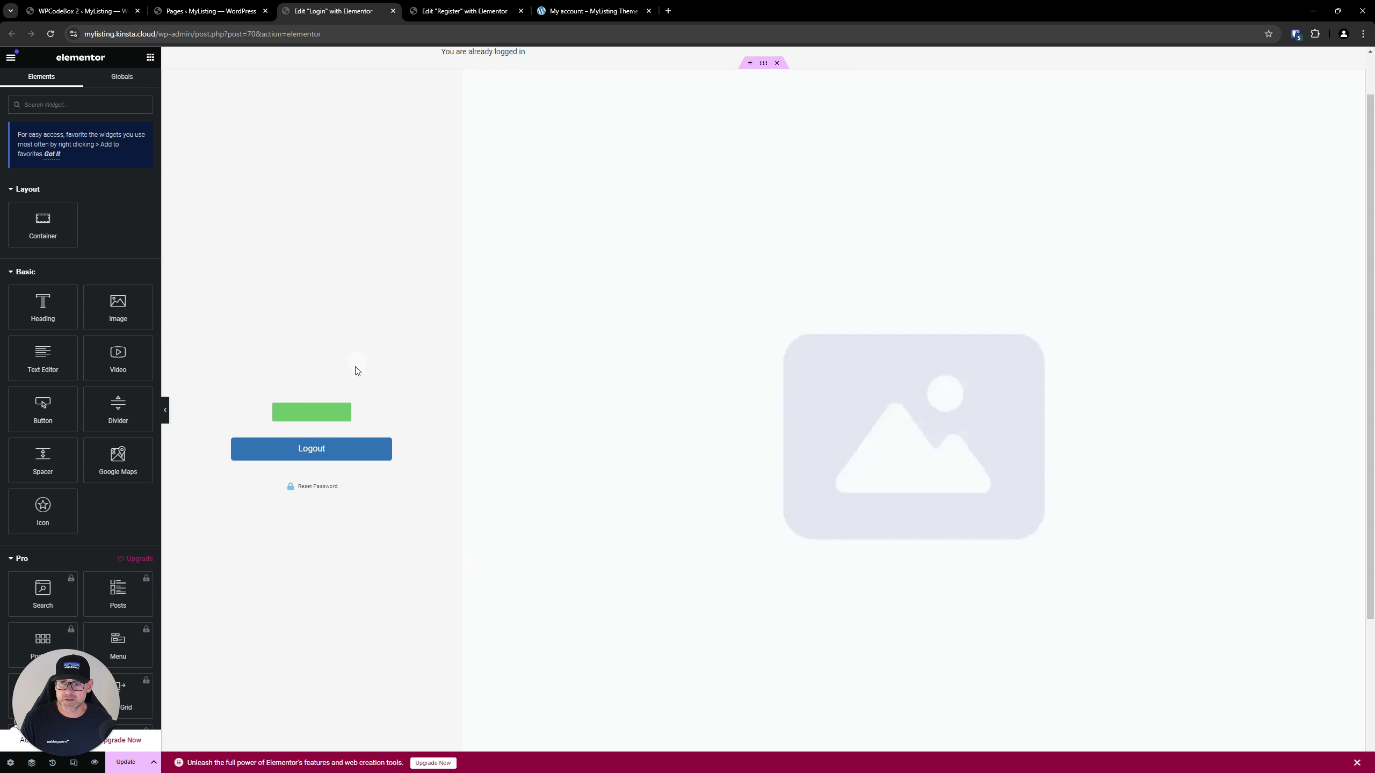
pyautogui.rightClick(337, 409)
pyautogui.click(393, 677)
pyautogui.rightClick(333, 410)
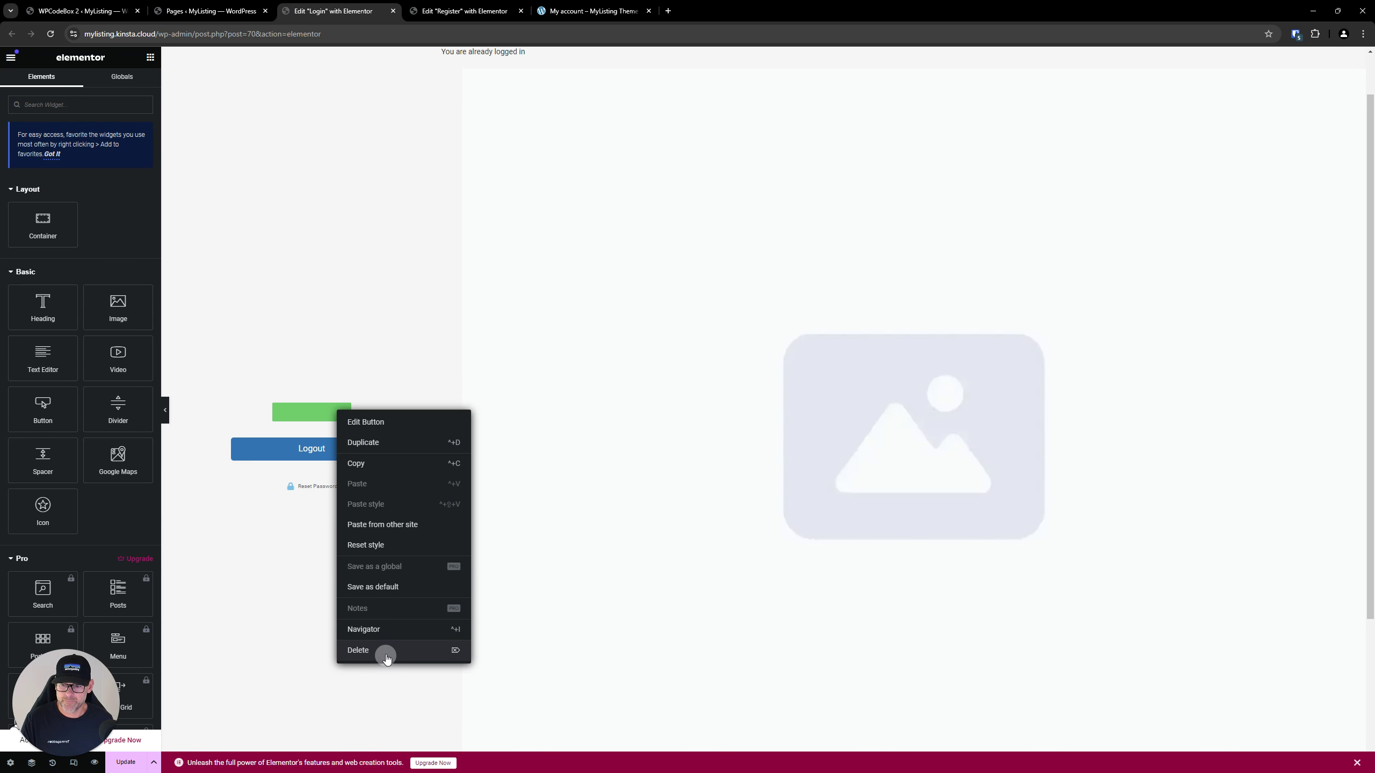
pyautogui.click(384, 649)
# - Check the social login shortcode widget and delete the Reset Password item below it
pyautogui.click(332, 443)
pyautogui.click(331, 445)
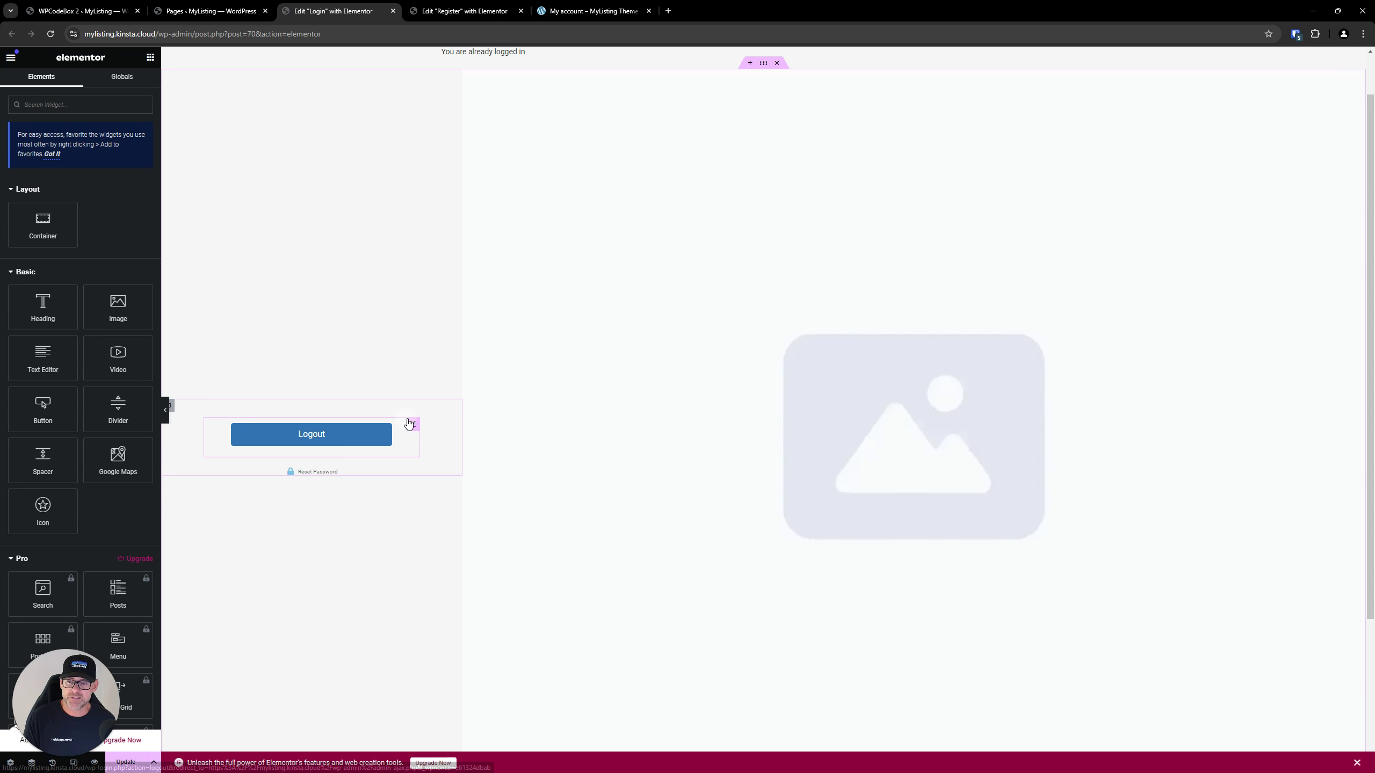
pyautogui.click(413, 425)
pyautogui.click(411, 425)
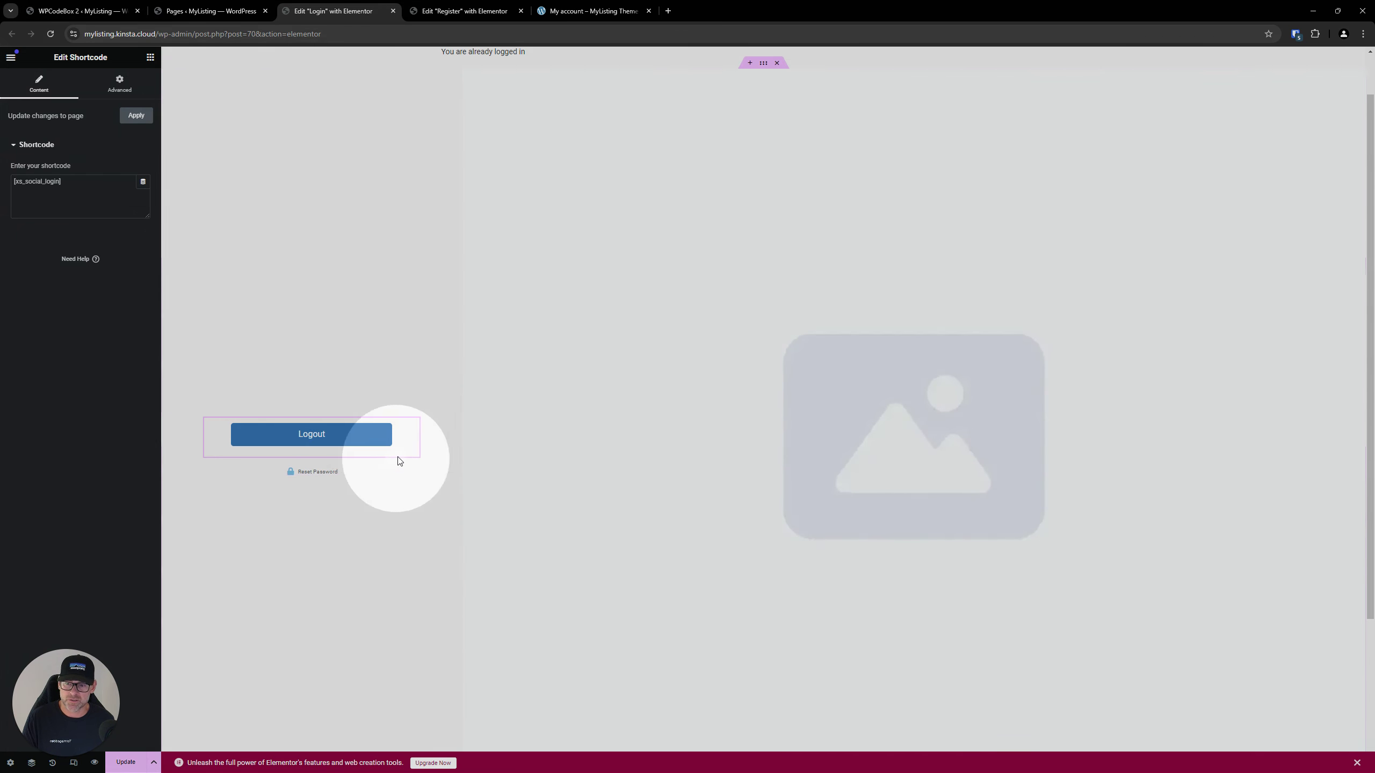
pyautogui.rightClick(353, 475)
pyautogui.click(371, 711)
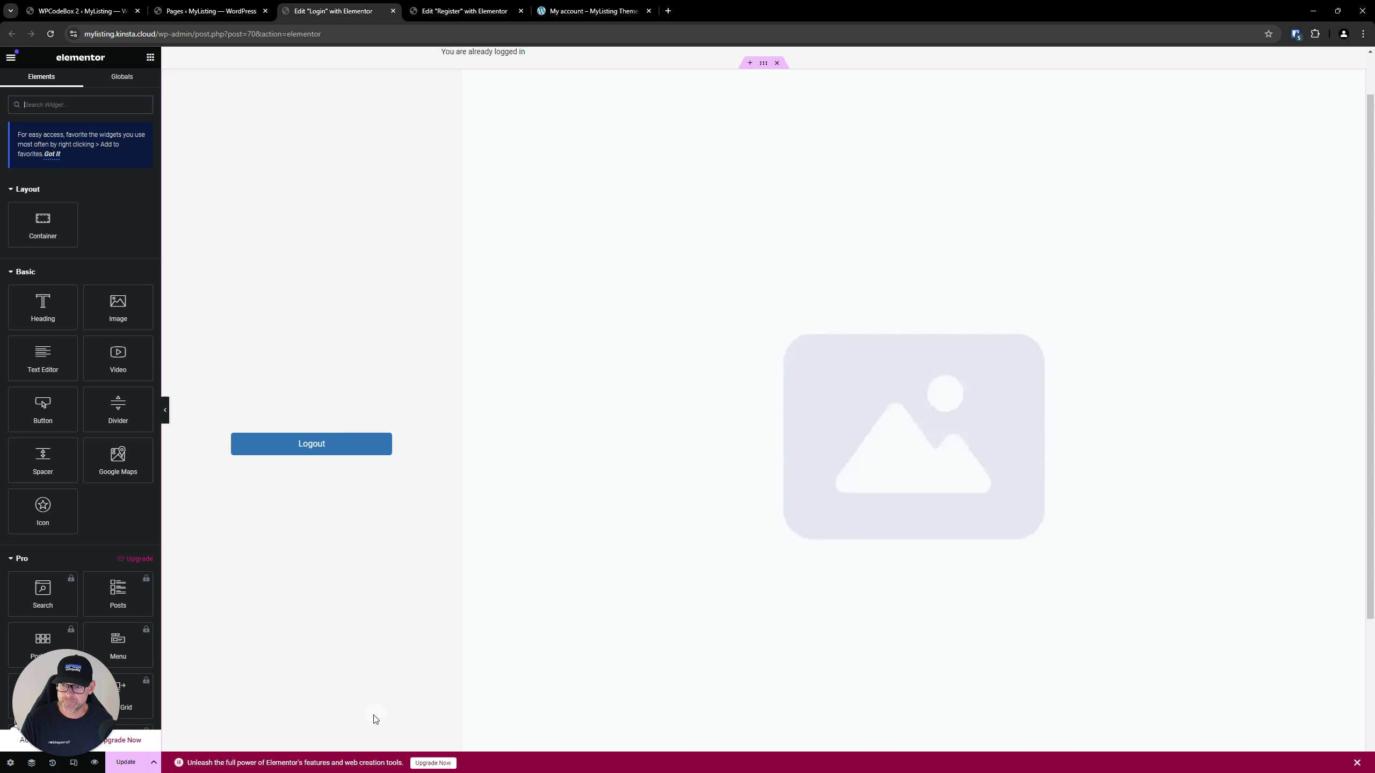
# - Copy the [wc_login_form_wptu] shortcode widget into the template's form column, placing it above the Logout button
pyautogui.click(503, 50)
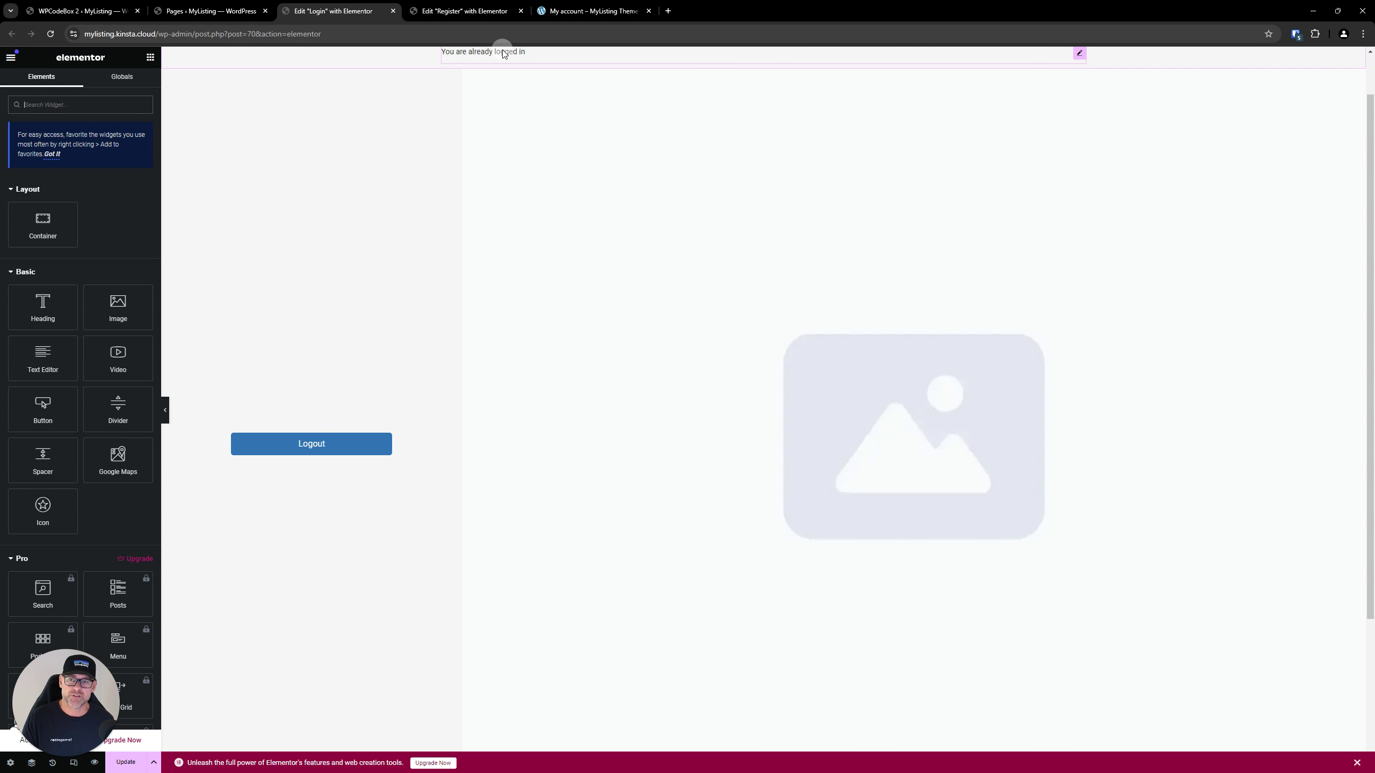
pyautogui.click(502, 53)
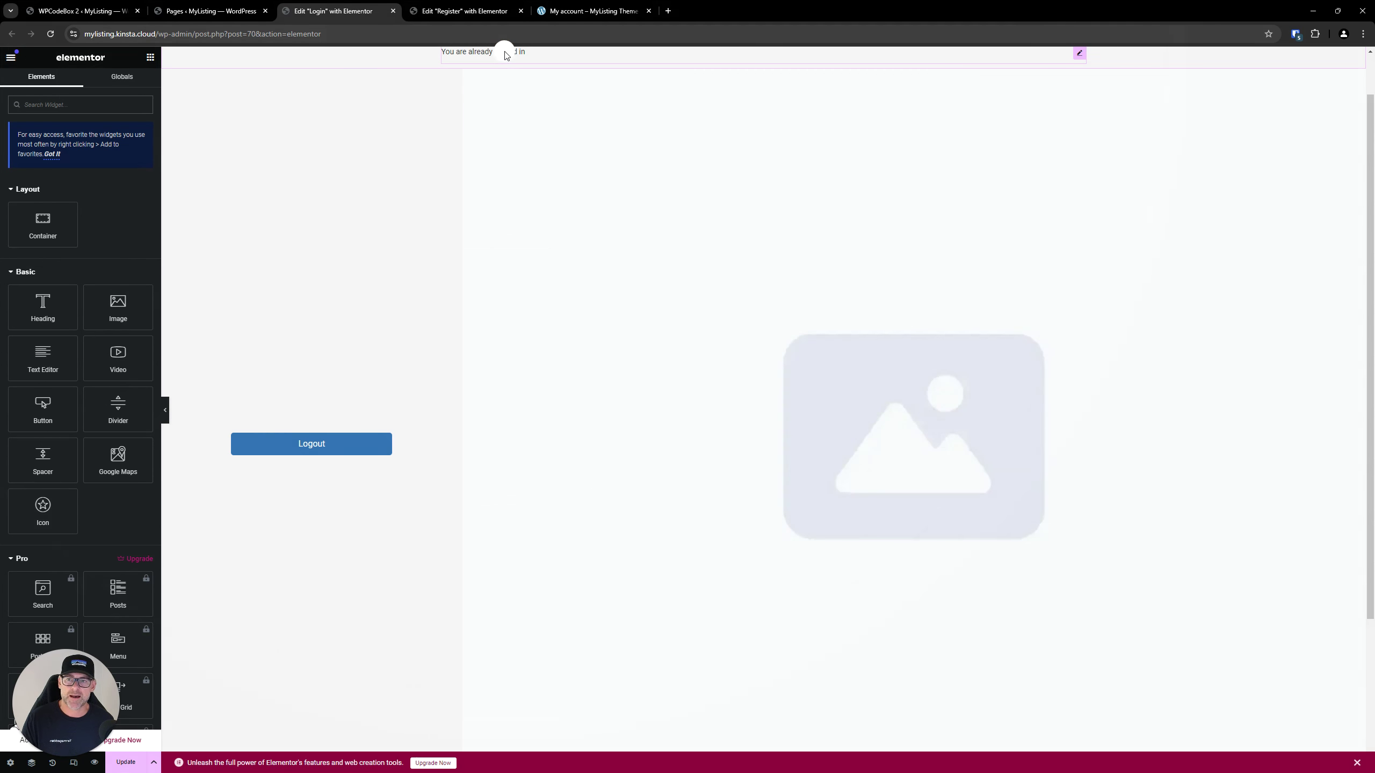
pyautogui.rightClick(502, 57)
pyautogui.click(522, 104)
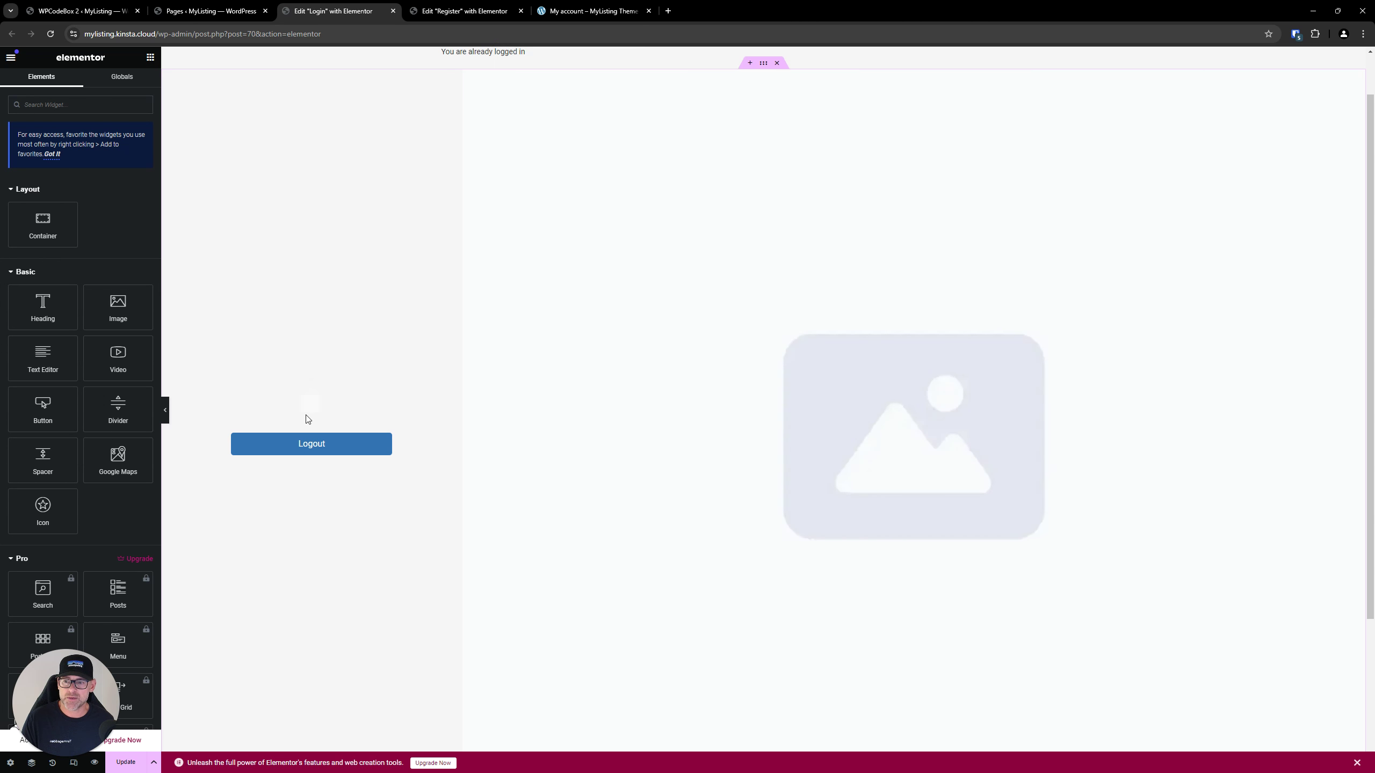
pyautogui.rightClick(276, 428)
pyautogui.click(295, 482)
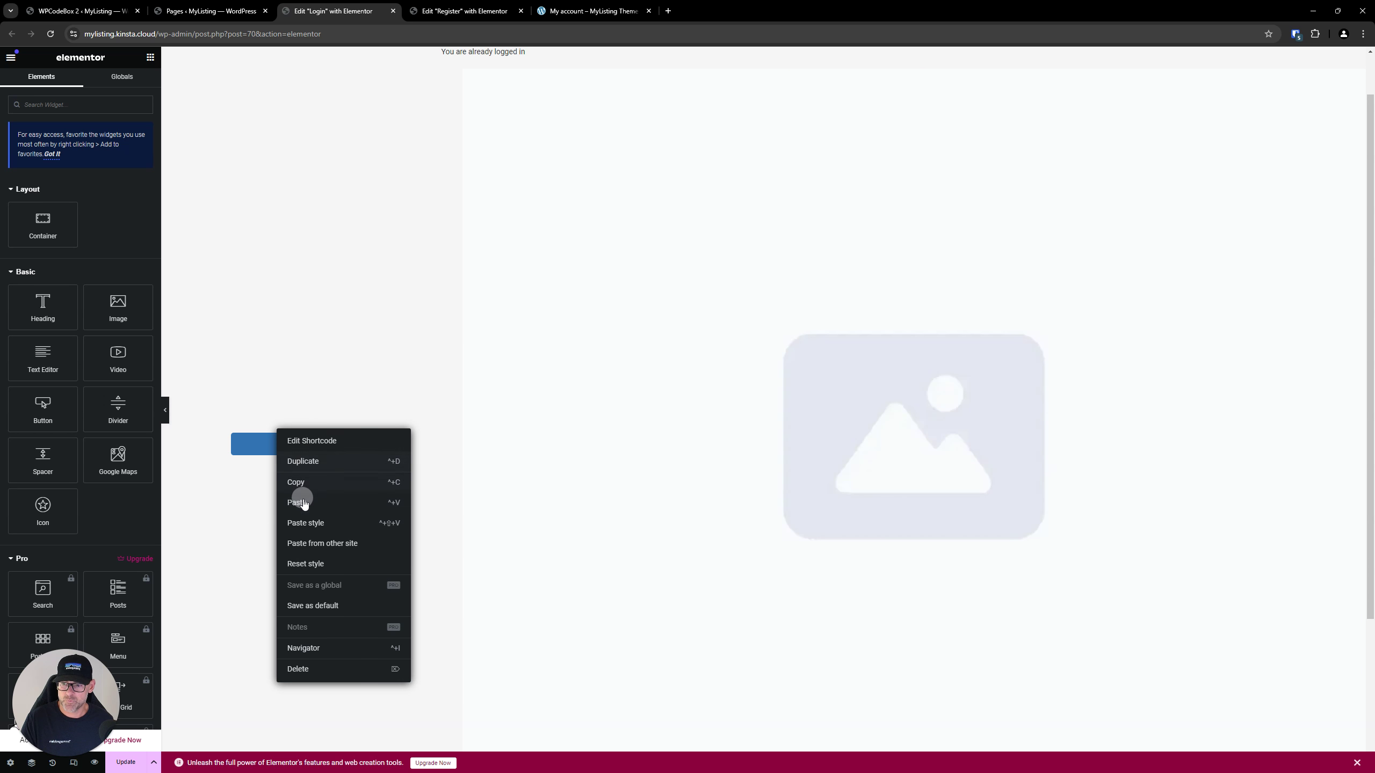
pyautogui.click(304, 501)
pyautogui.moveTo(413, 468); pyautogui.dragTo(388, 411)
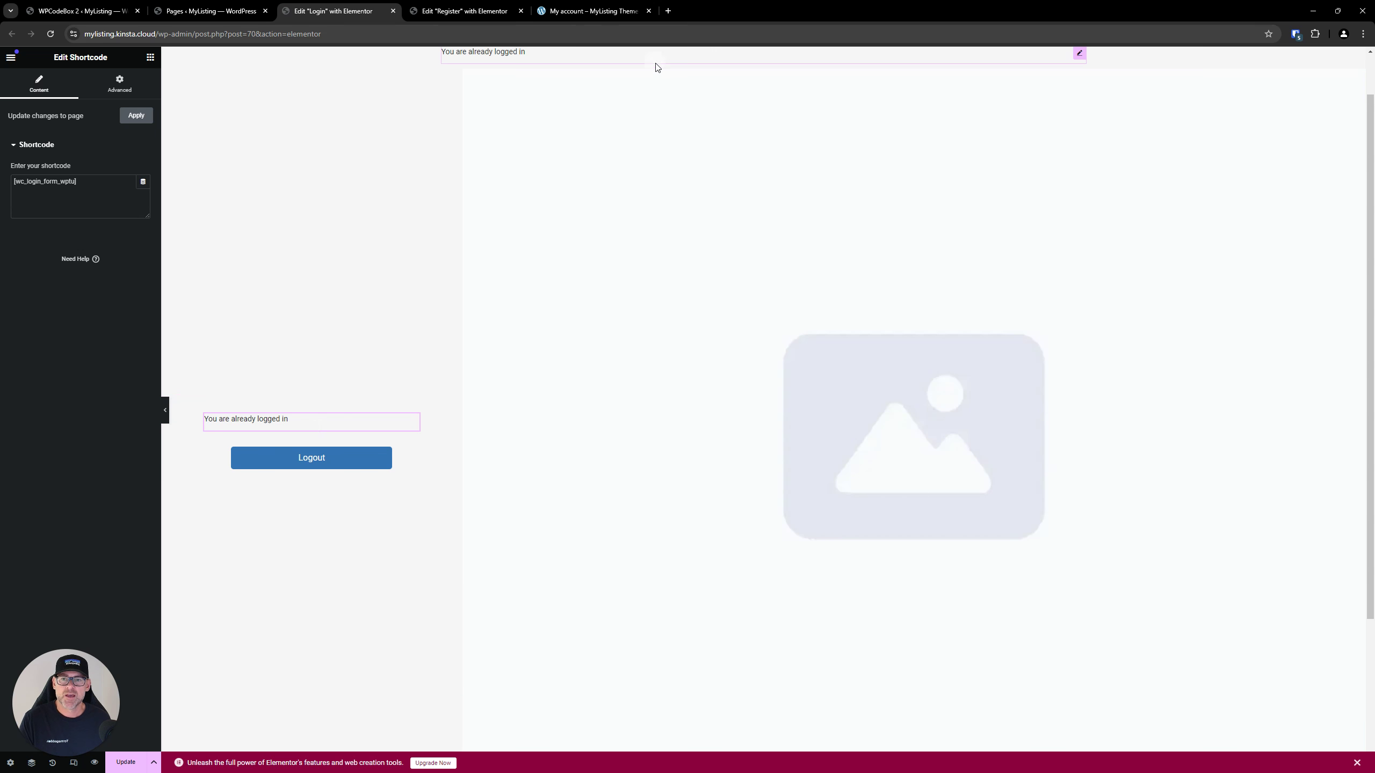
# - Delete the original login shortcode widget and its leftover empty container above the template layout
pyautogui.rightClick(735, 59)
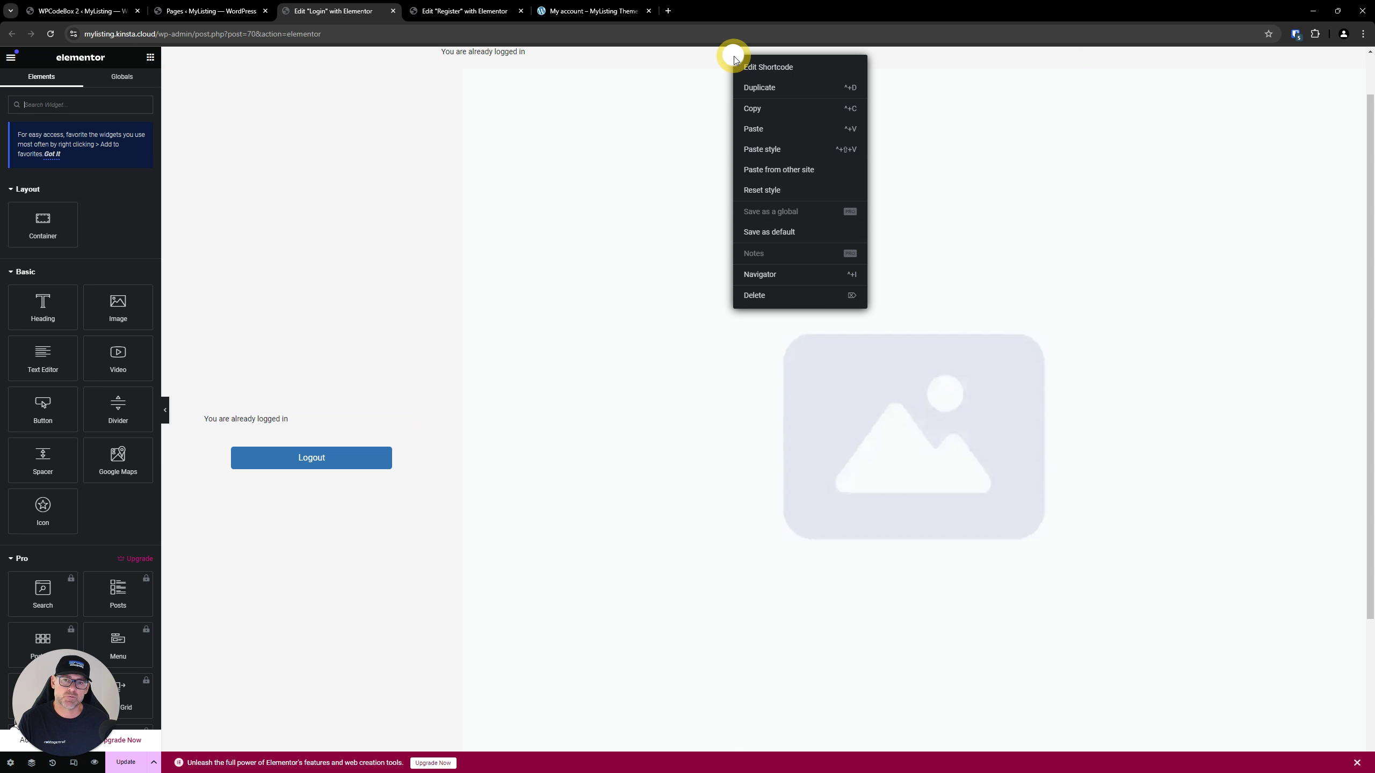
pyautogui.click(767, 294)
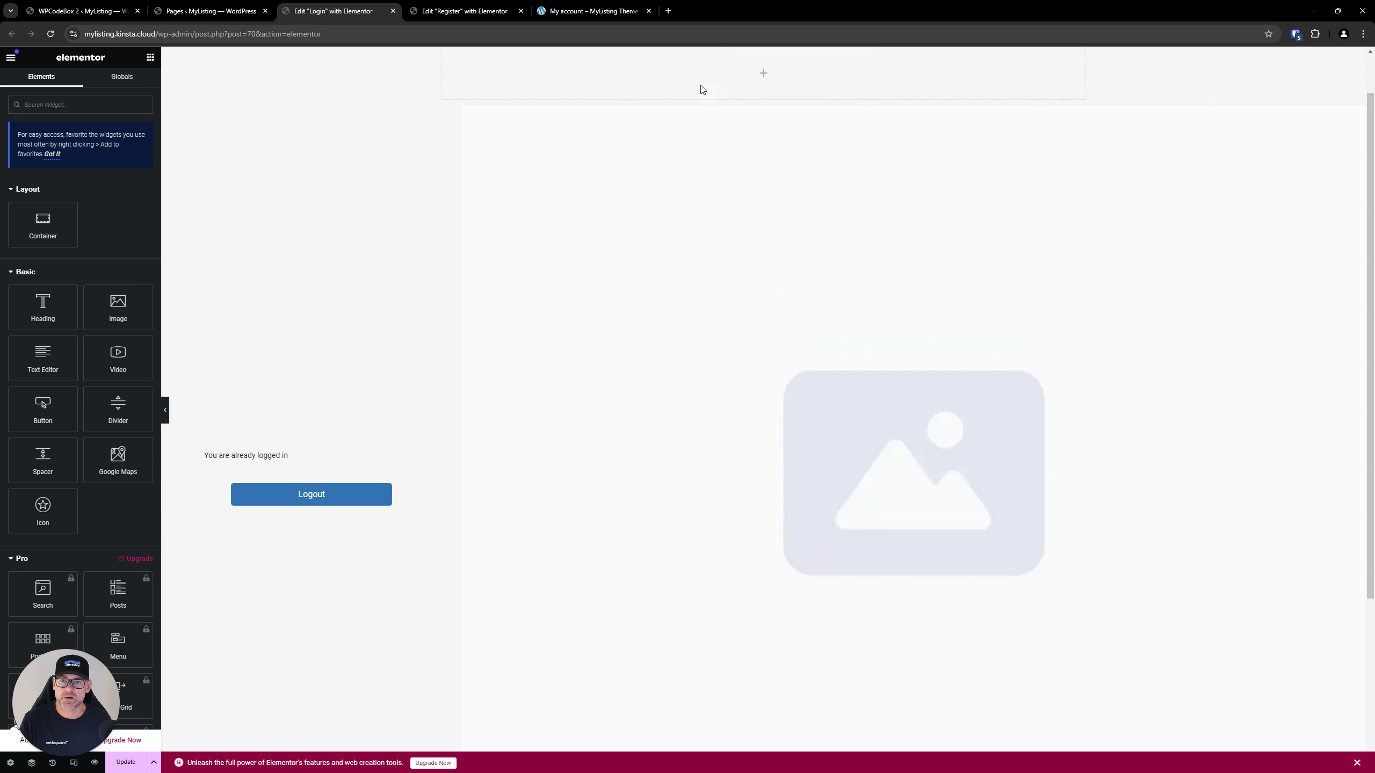
pyautogui.scroll(1, 782, 68)
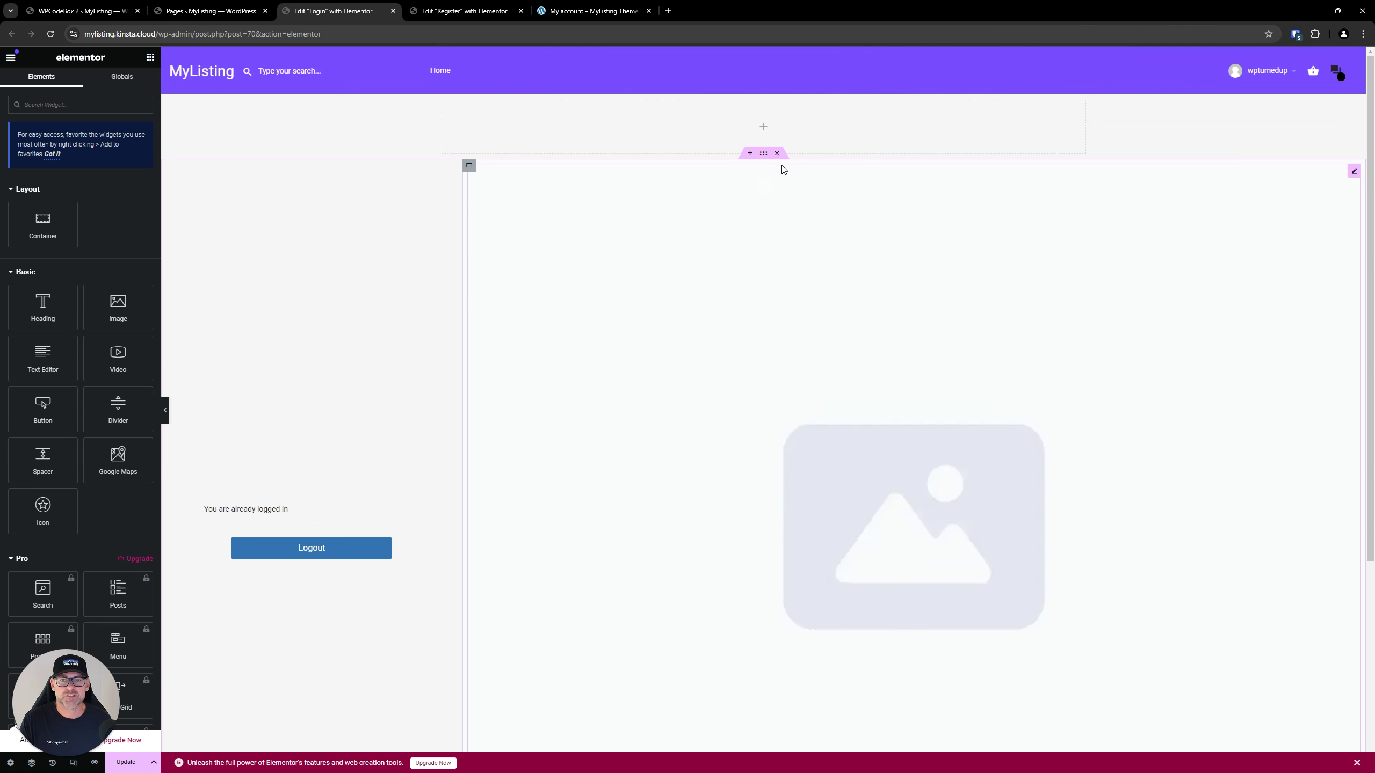
pyautogui.rightClick(614, 119)
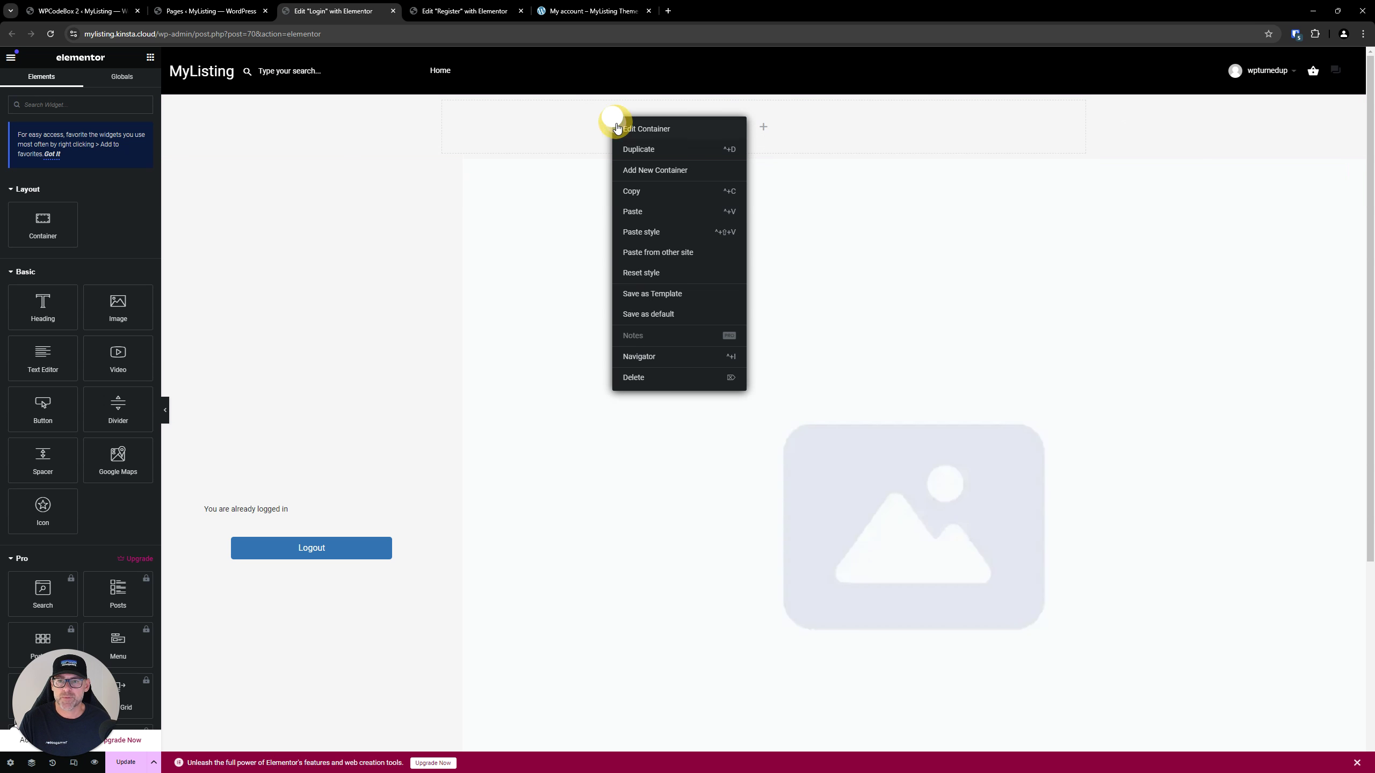
pyautogui.click(647, 357)
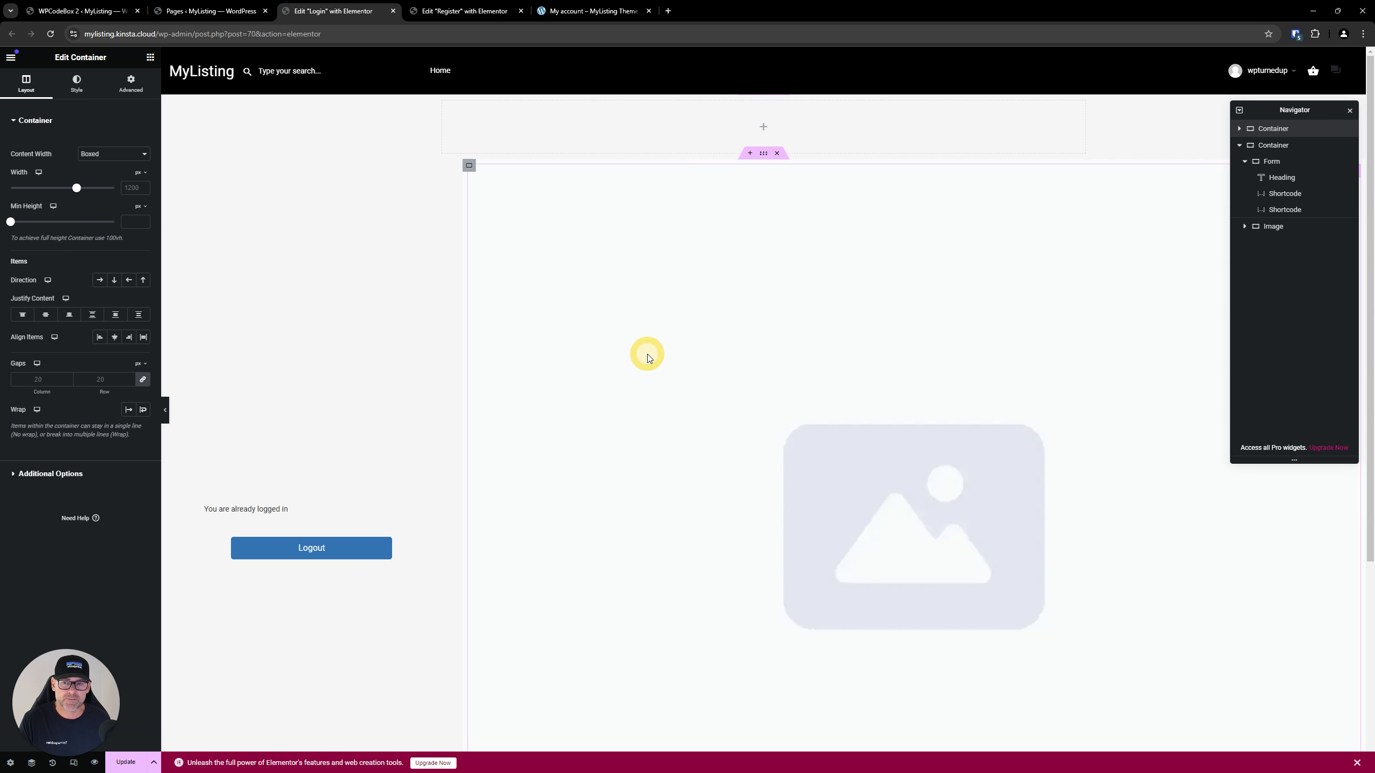
pyautogui.moveTo(1255, 110); pyautogui.dragTo(1297, 106)
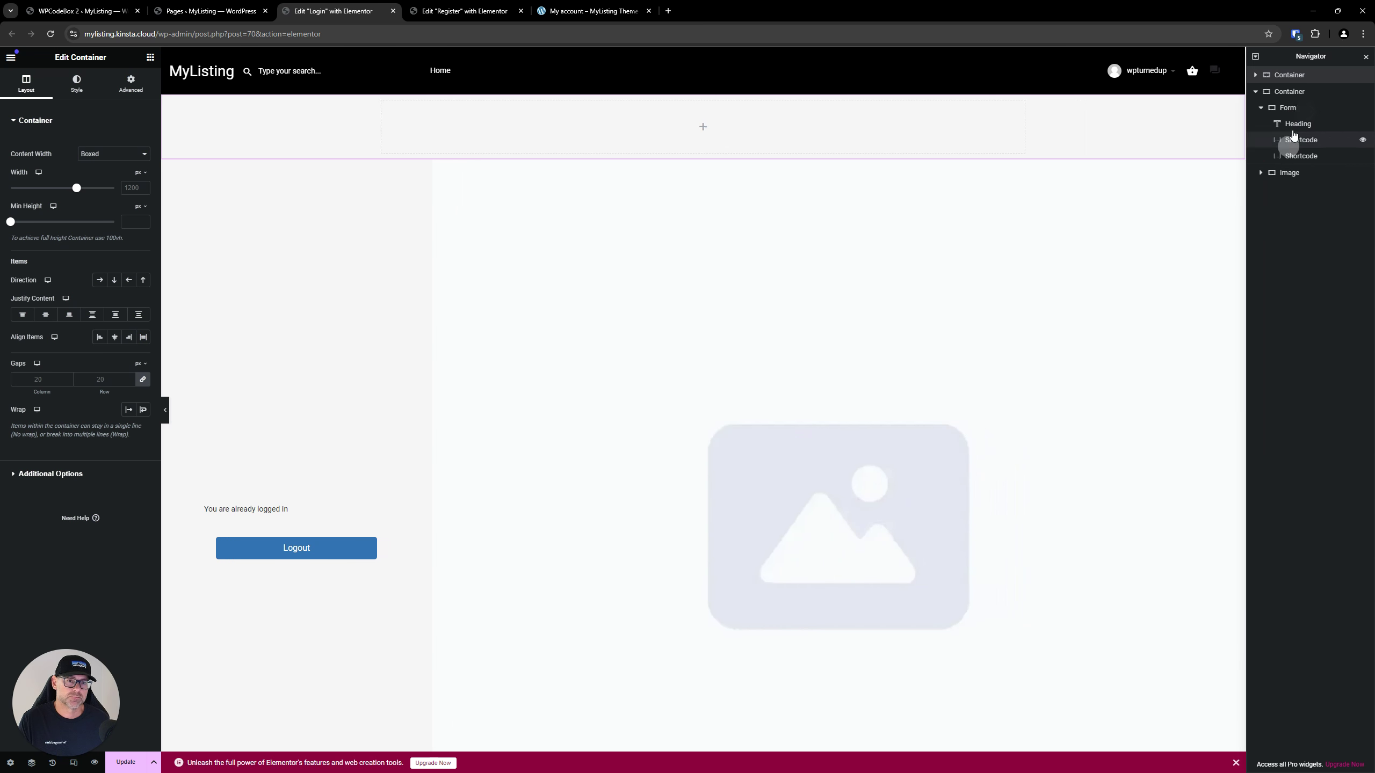
pyautogui.rightClick(1291, 76)
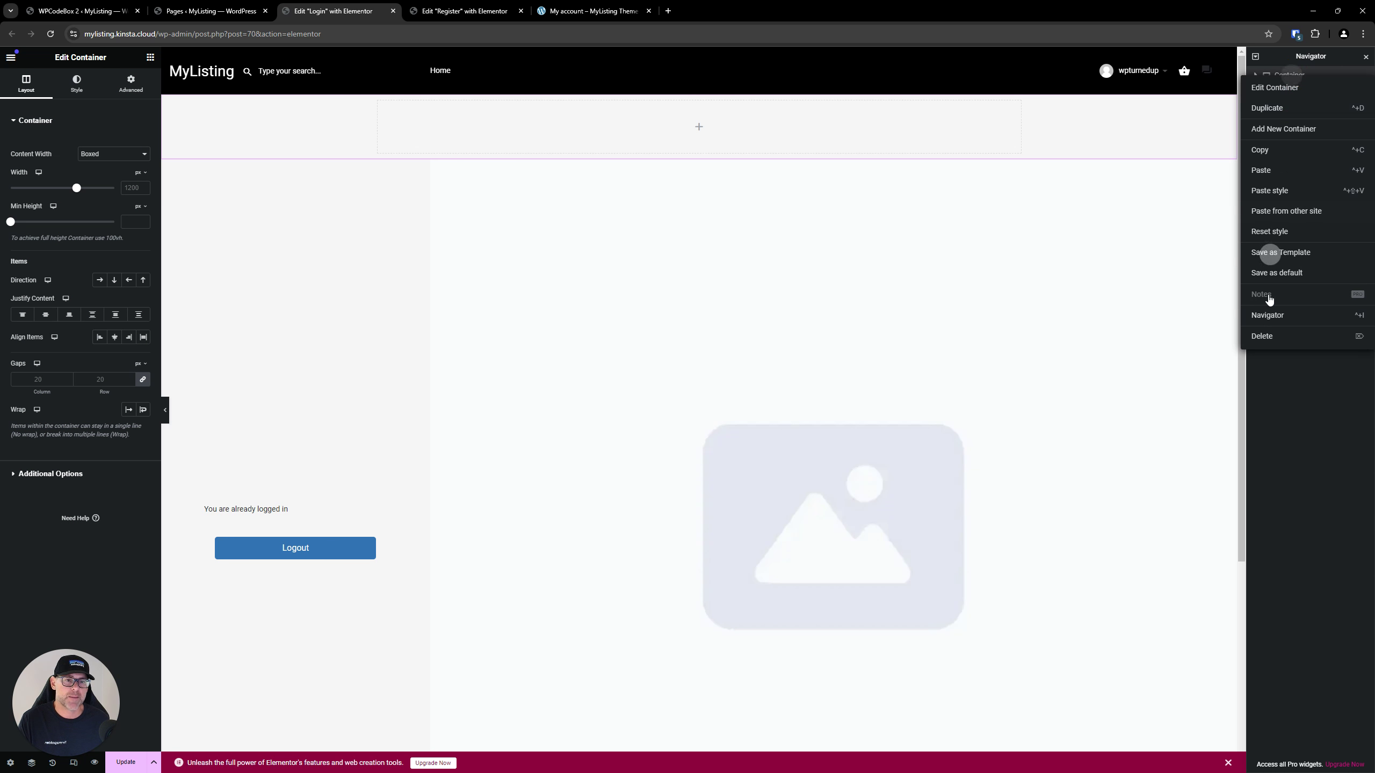
pyautogui.click(1263, 336)
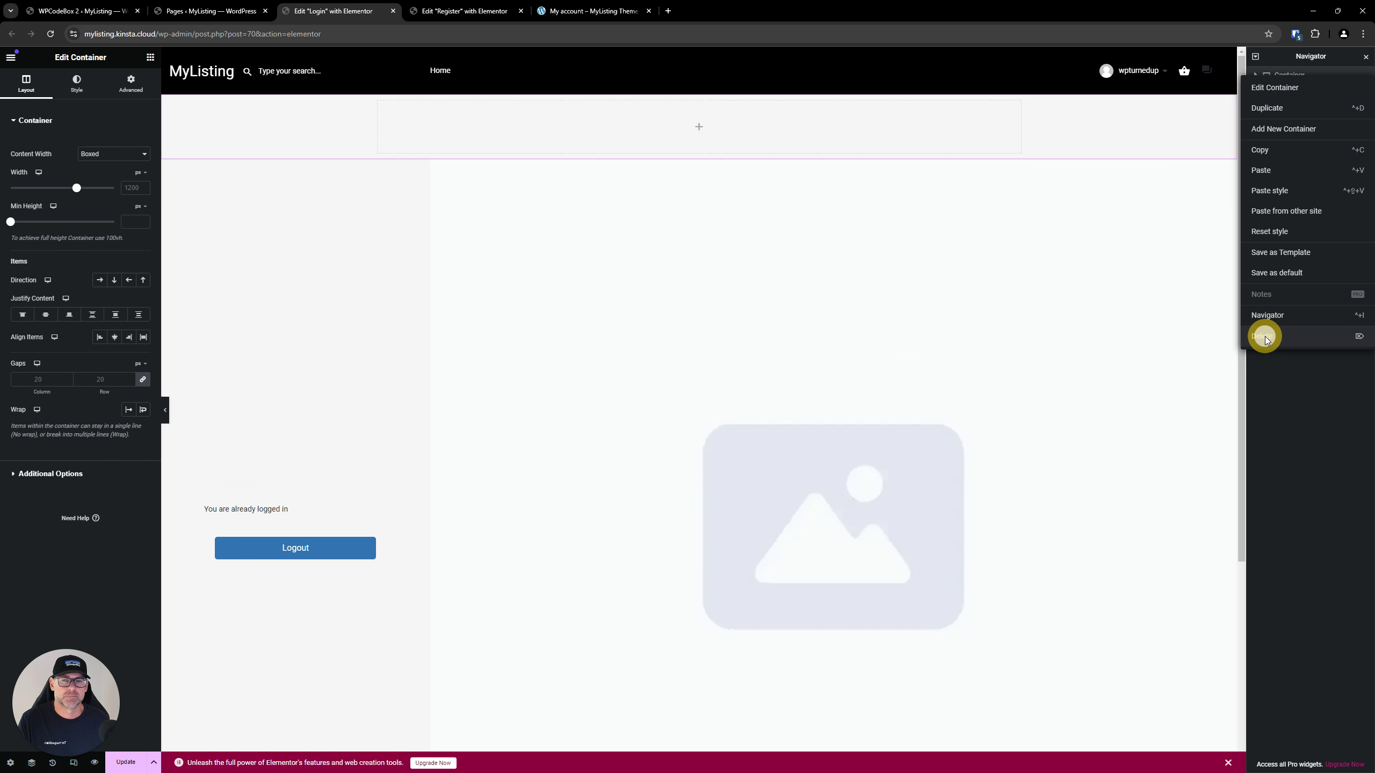
pyautogui.click(1365, 56)
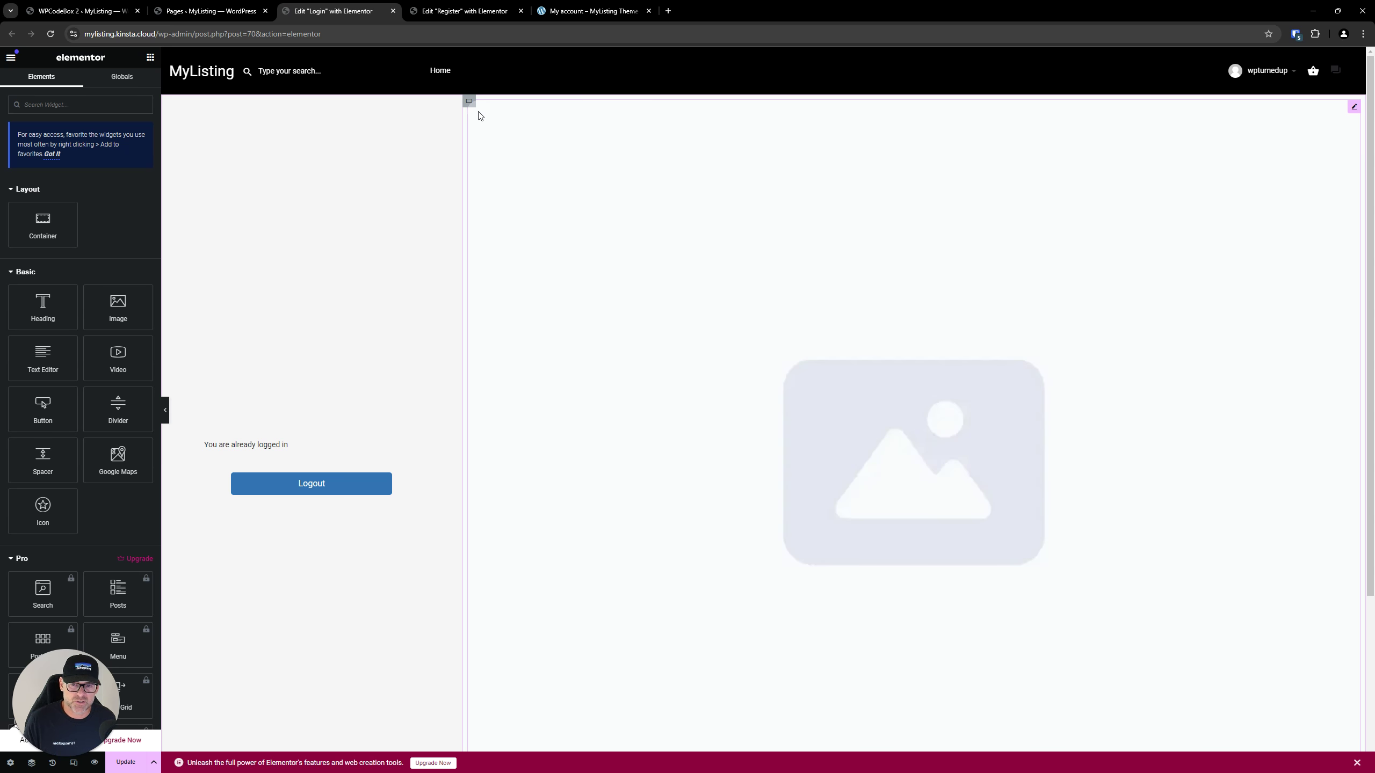
# - Set background-scaled.jpg from the media library as the background image of the 75%-wide image container
pyautogui.press('ctrl')
pyautogui.press('ctrl')
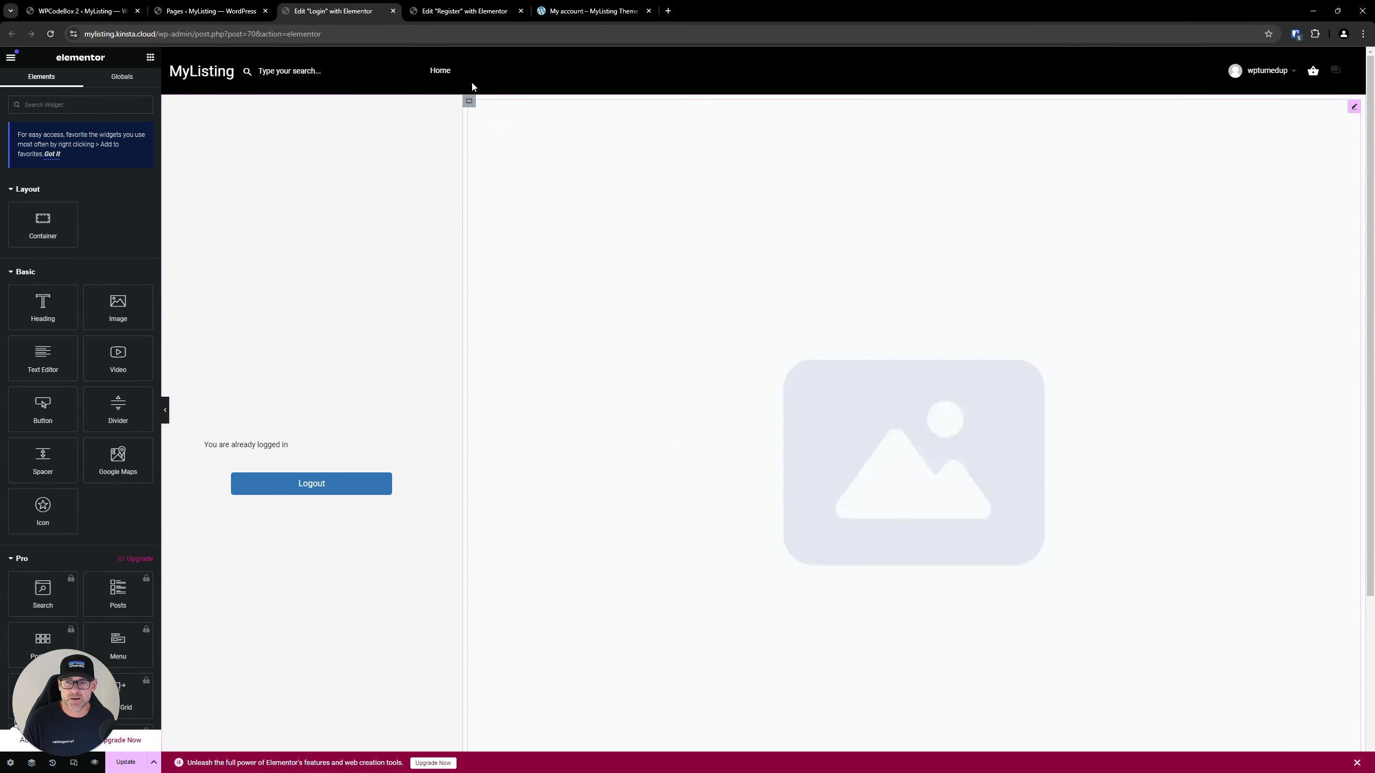
pyautogui.click(469, 102)
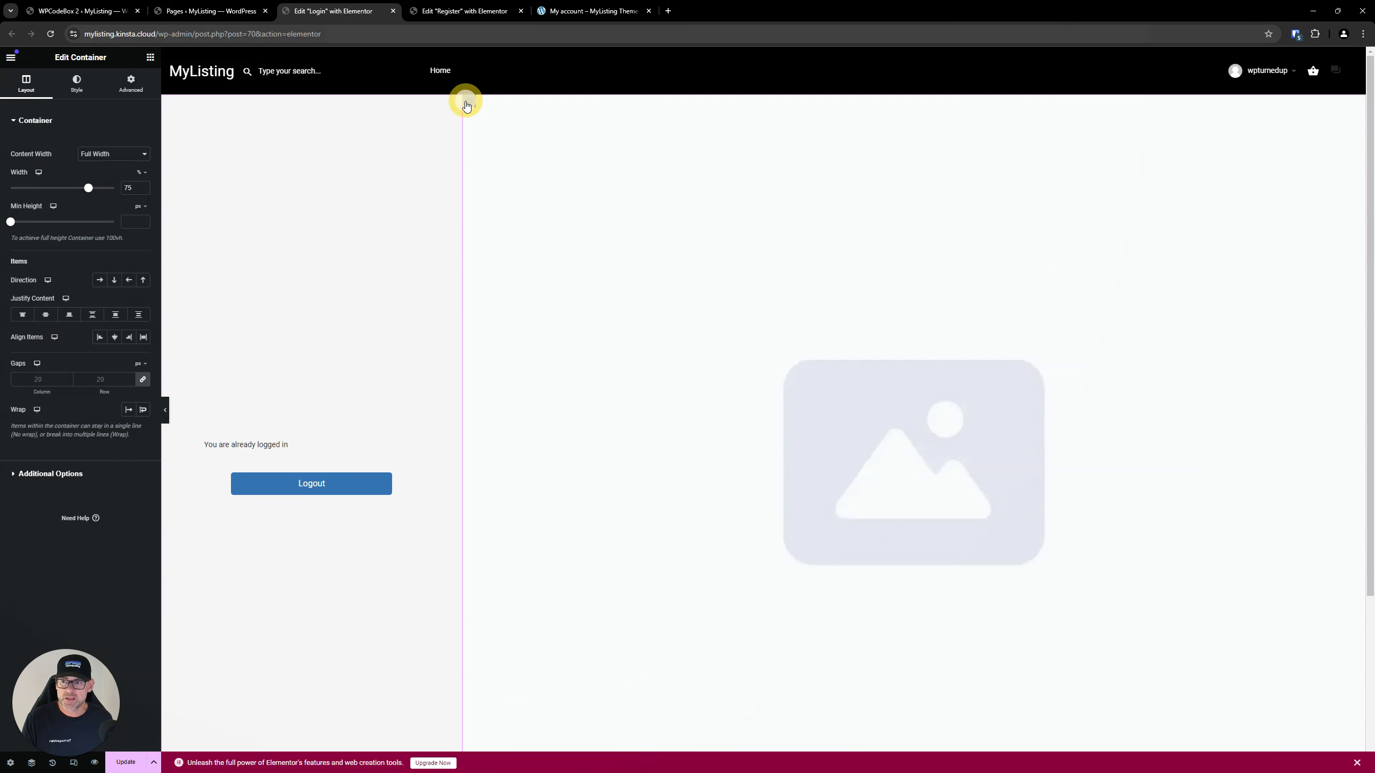
pyautogui.click(76, 85)
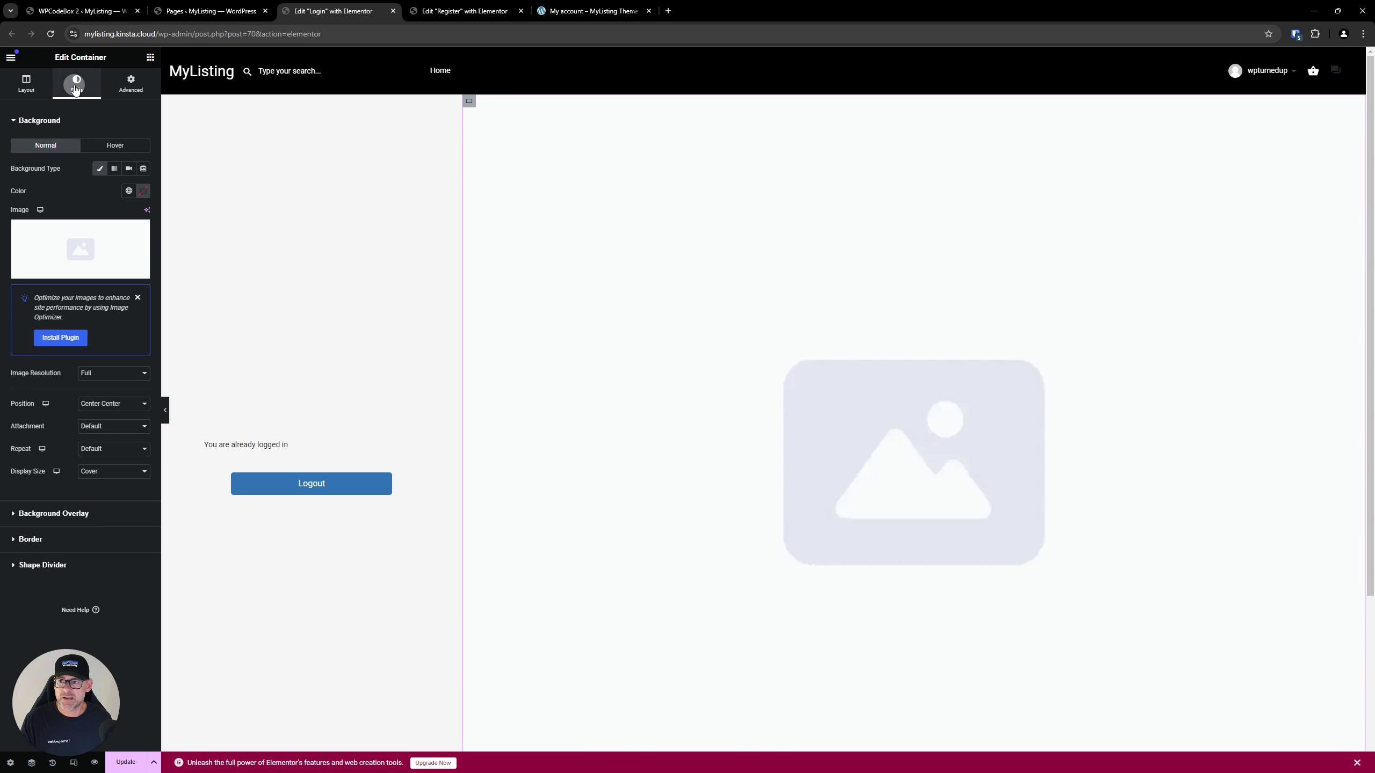
pyautogui.click(77, 249)
pyautogui.click(738, 344)
pyautogui.doubleClick(124, 102)
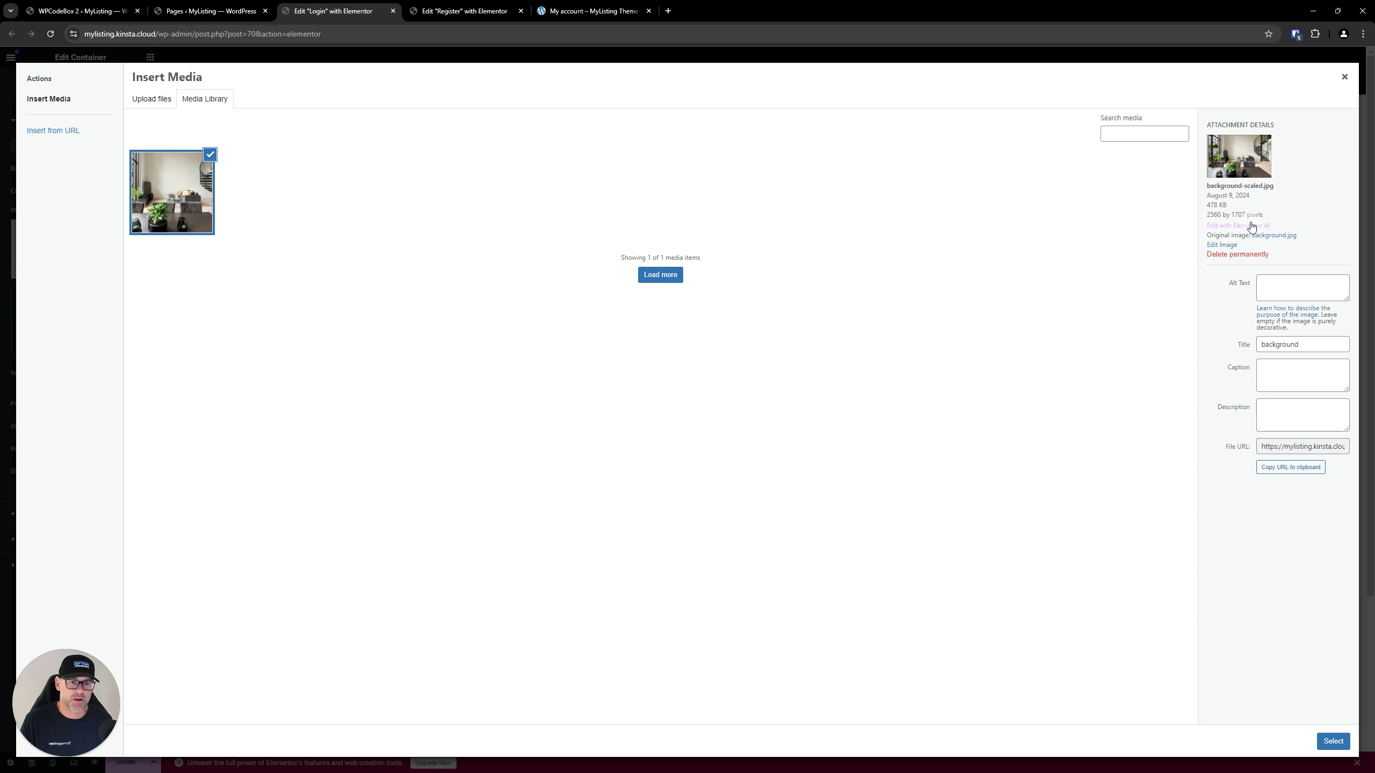
pyautogui.click(1329, 740)
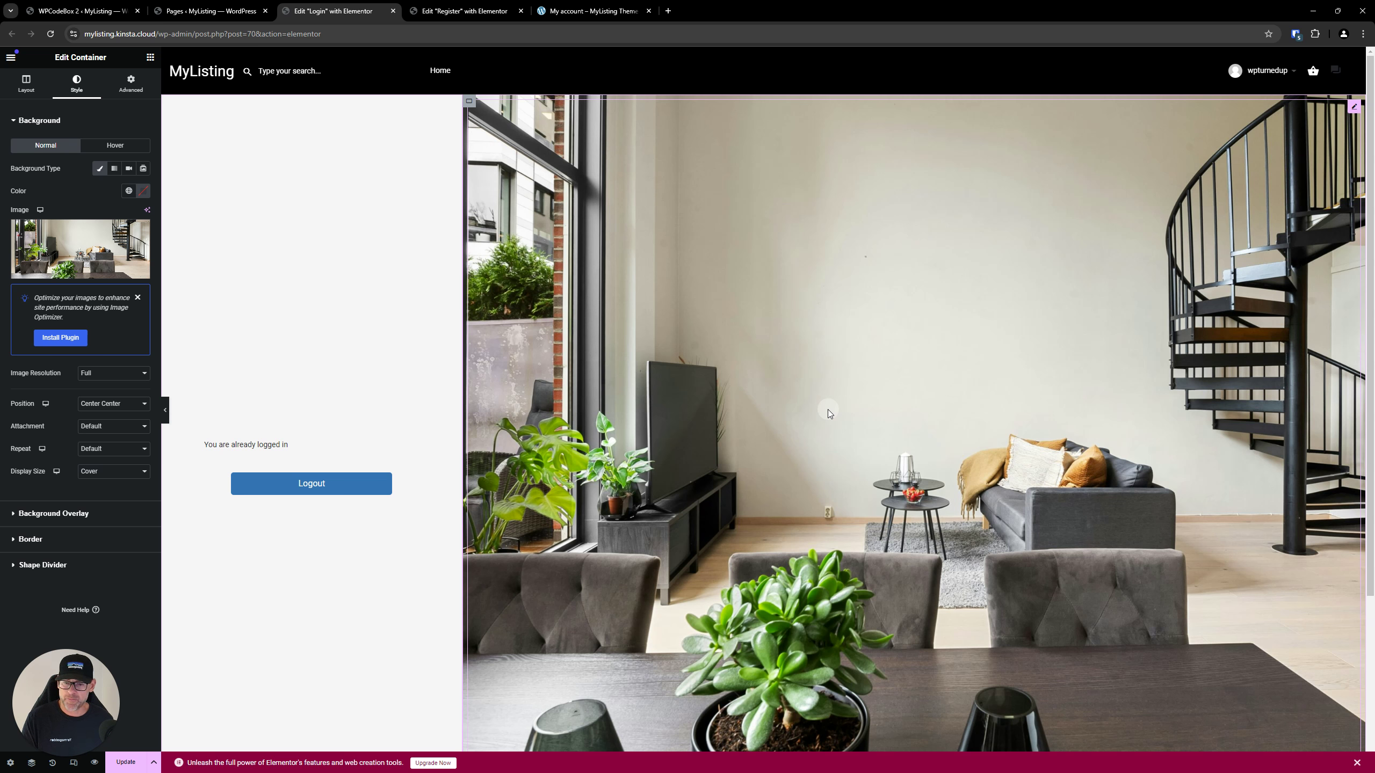
# - Update the Login page and reload it in the logged-out browser to check the new layout
pyautogui.click(133, 763)
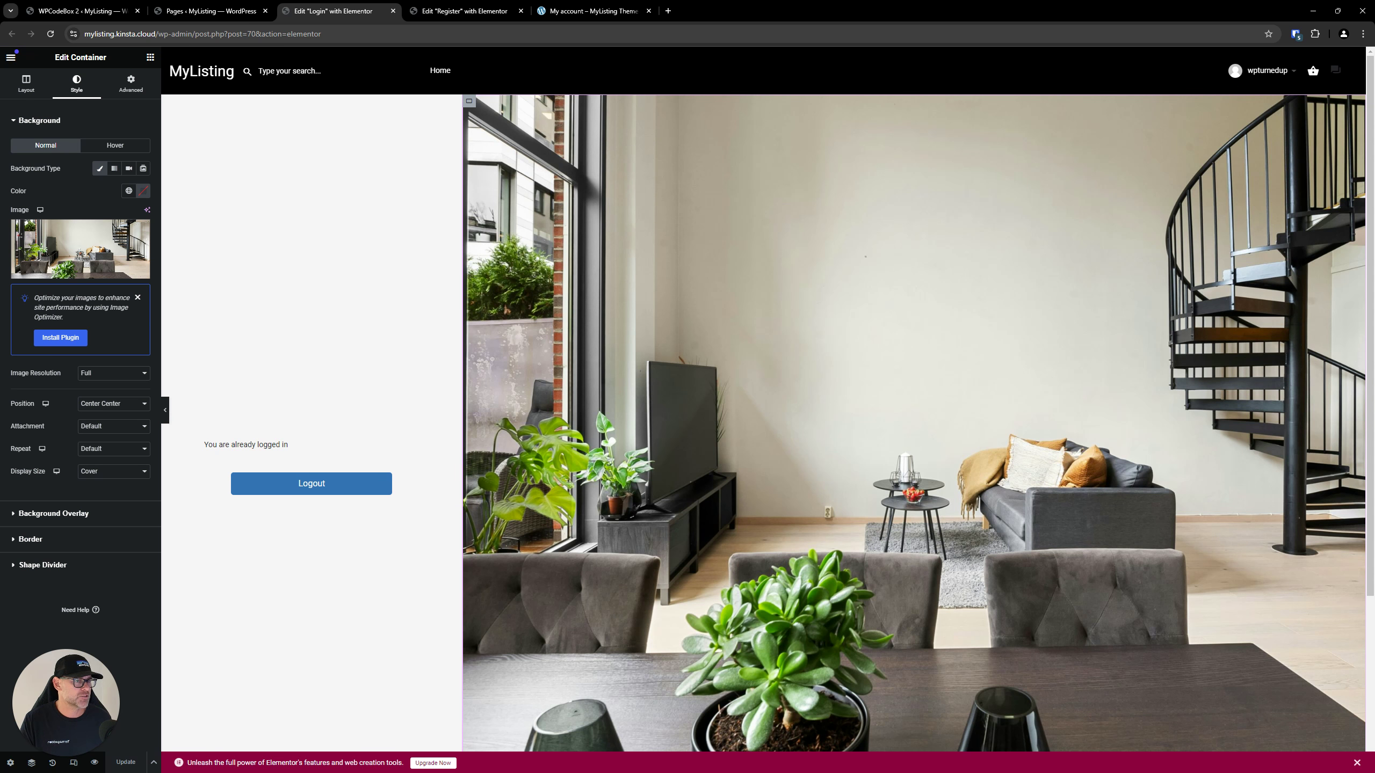
pyautogui.hotkey('alt', 'Tab')
pyautogui.doubleClick(506, 267)
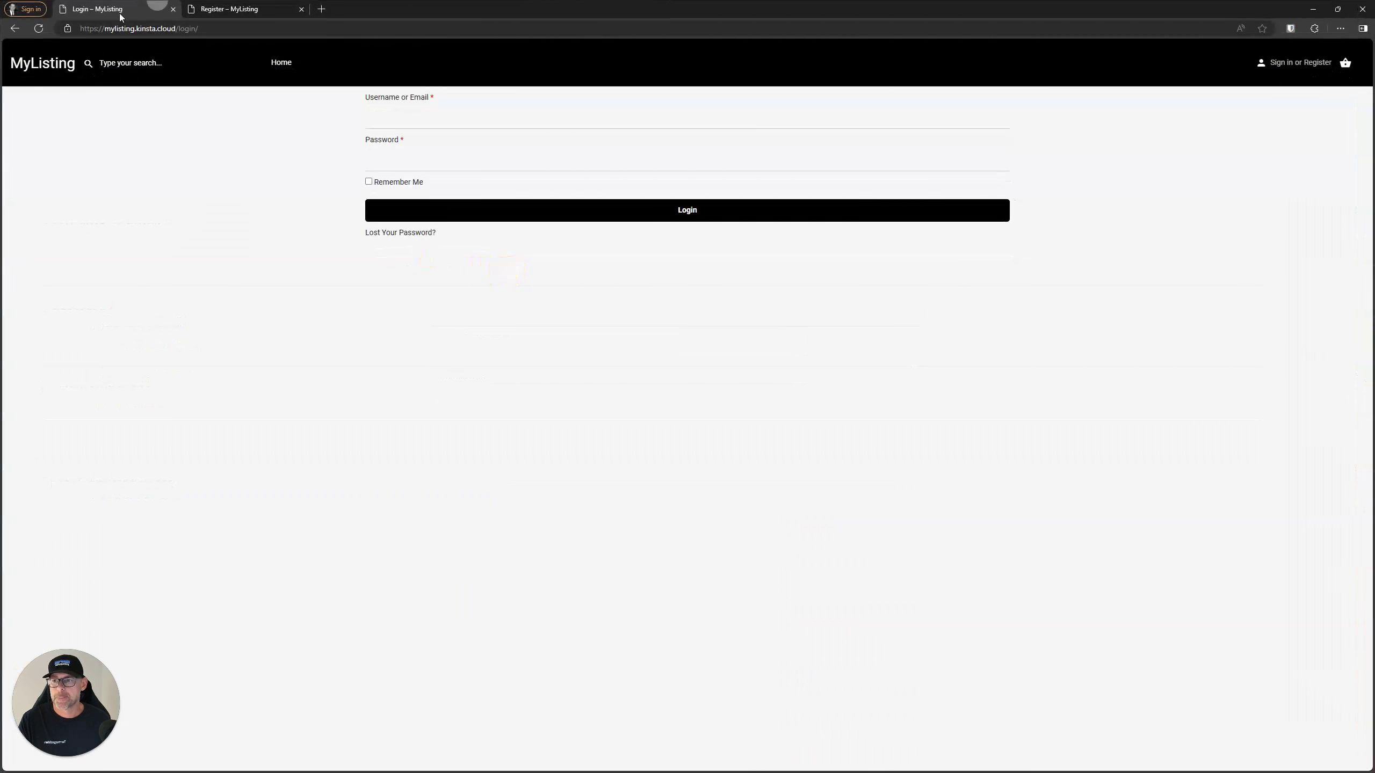
pyautogui.click(40, 29)
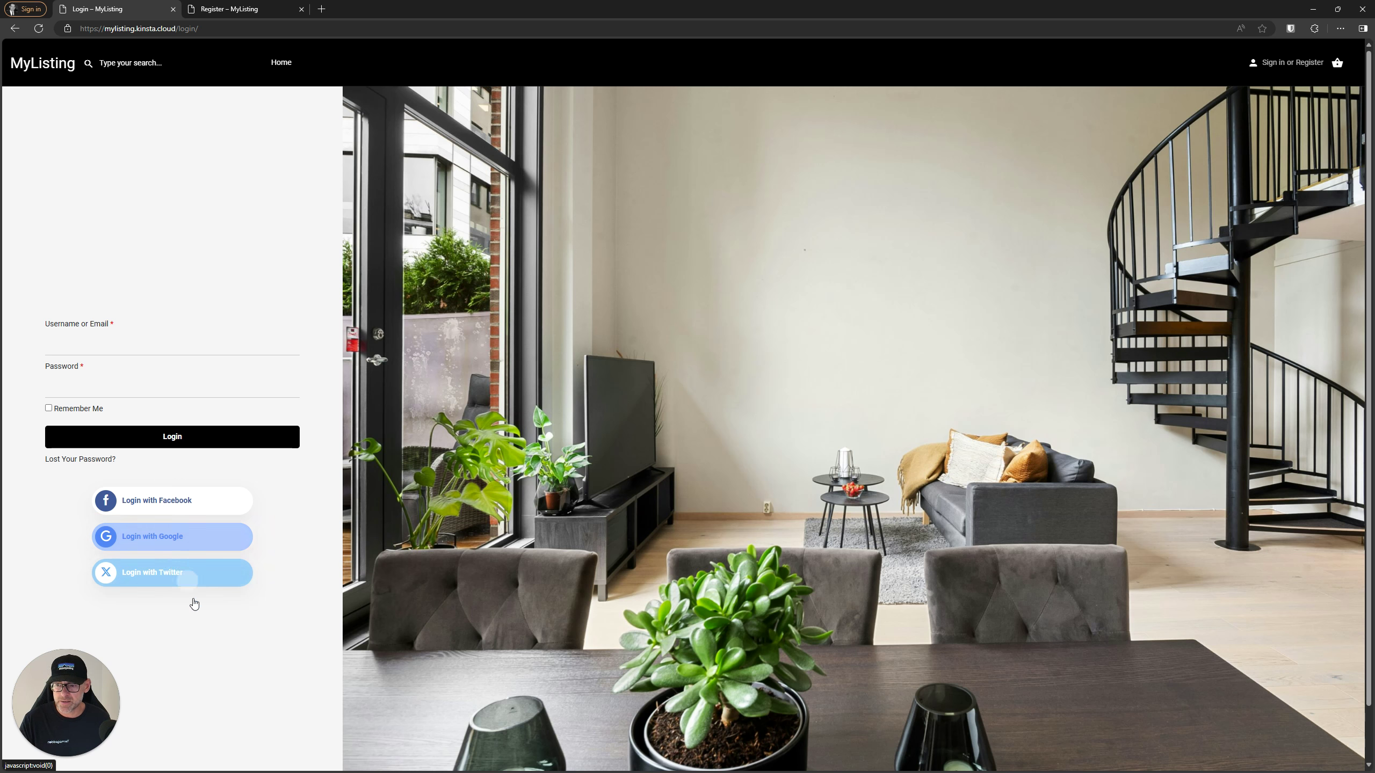
# - Examine the Login page's username and password labels, Lost Your Password link and social login buttons, and glance at the Loco Translate options
pyautogui.click(198, 439)
pyautogui.click(143, 340)
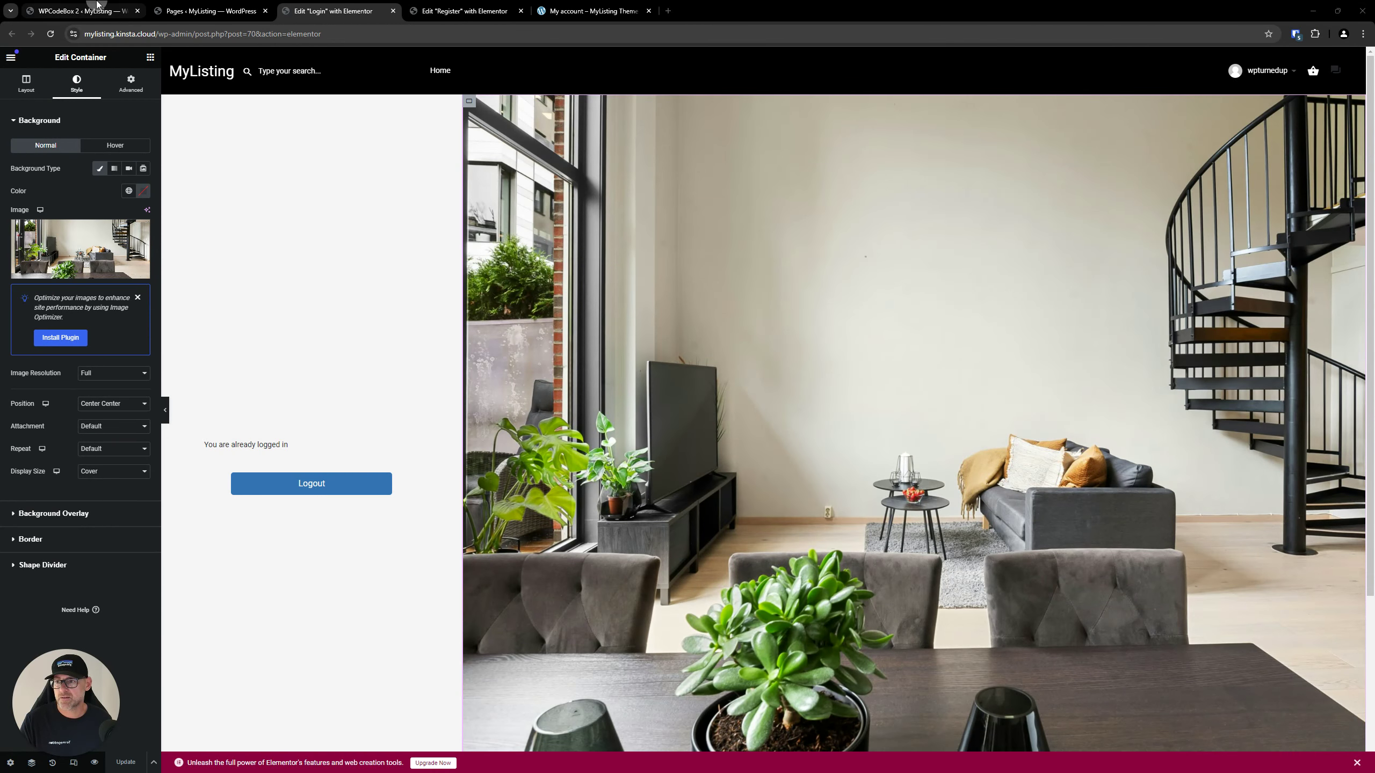
pyautogui.hotkey('ctrl', '1')
pyautogui.rightClick(45, 548)
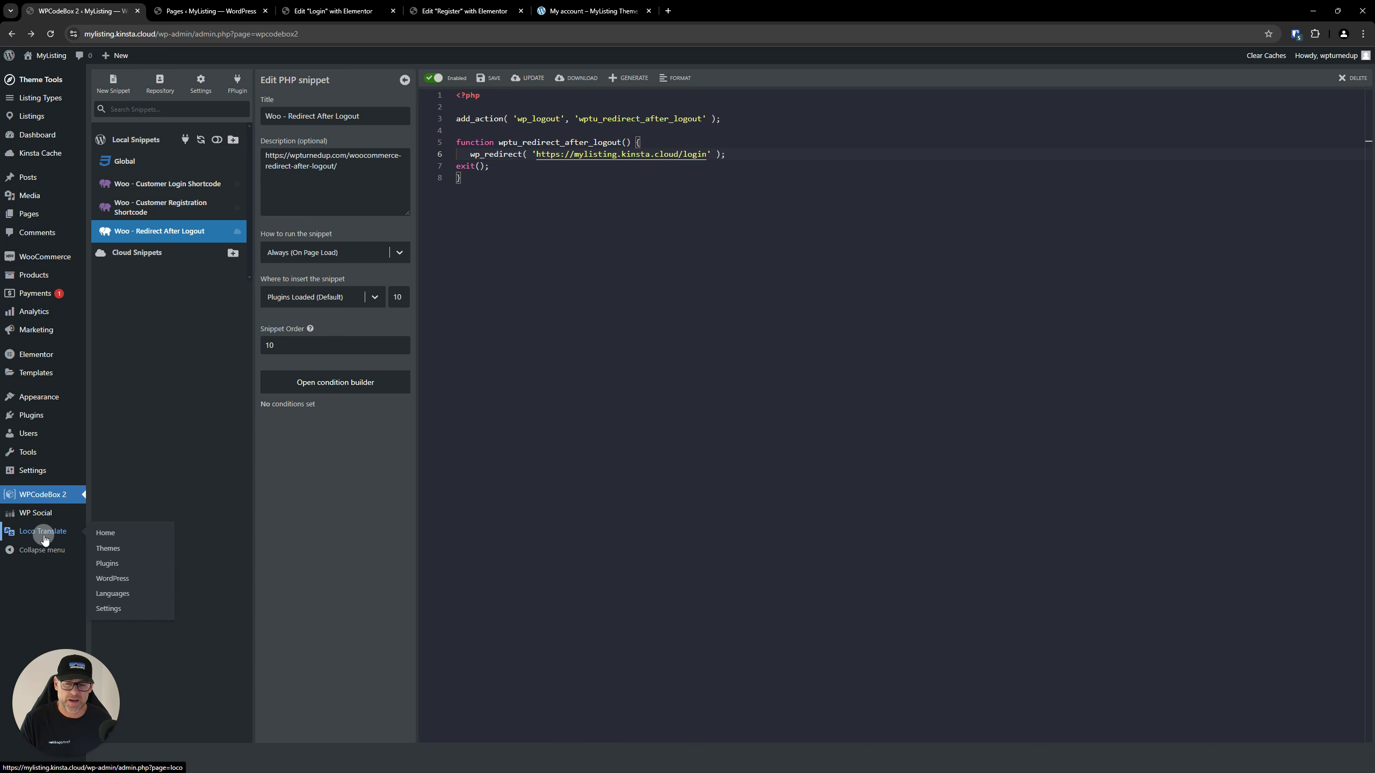
pyautogui.press('Escape')
pyautogui.hotkey('alt', 'Tab')
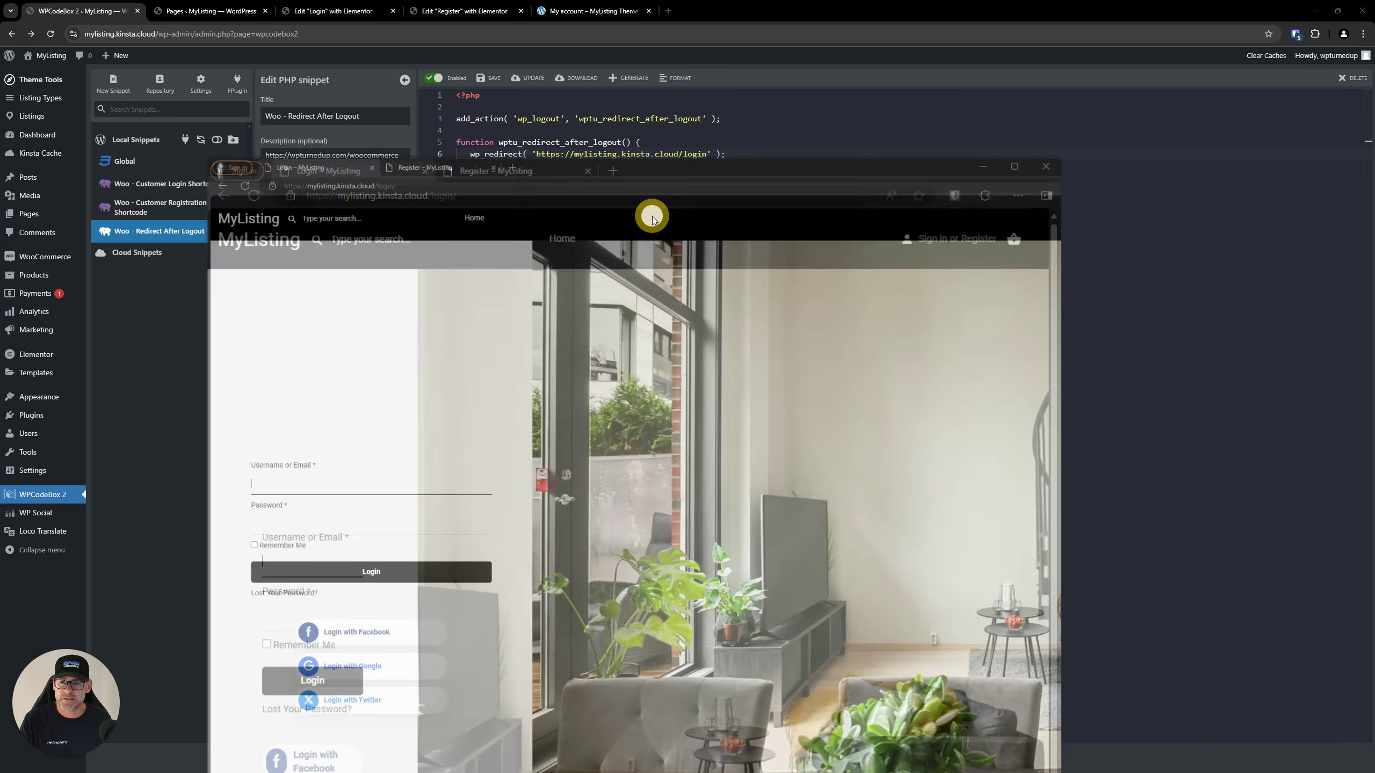
pyautogui.doubleClick(652, 216)
pyautogui.click(54, 327)
pyautogui.press('ctrl')
pyautogui.press('ctrl')
pyautogui.press('ctrl')
pyautogui.press('ctrl')
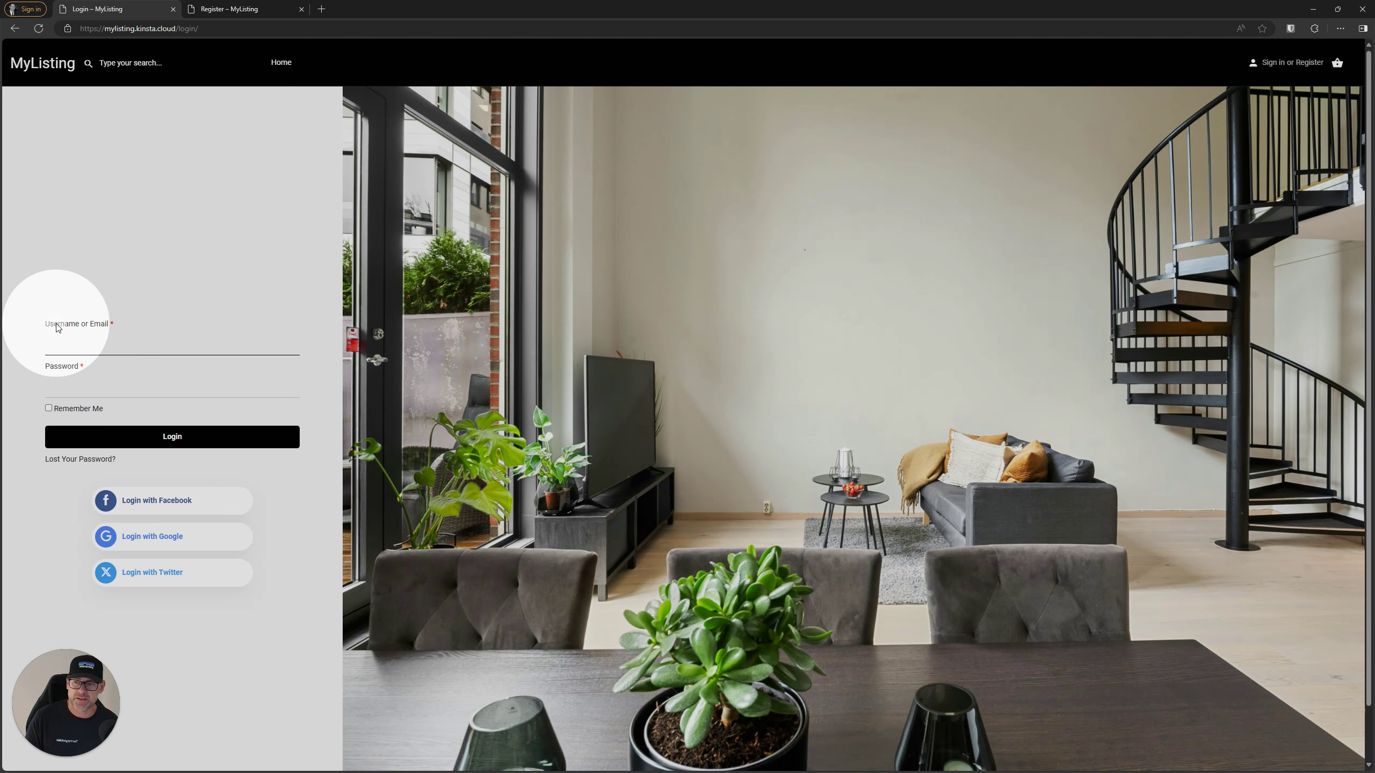
pyautogui.press('ctrl')
pyautogui.press('ctrl')
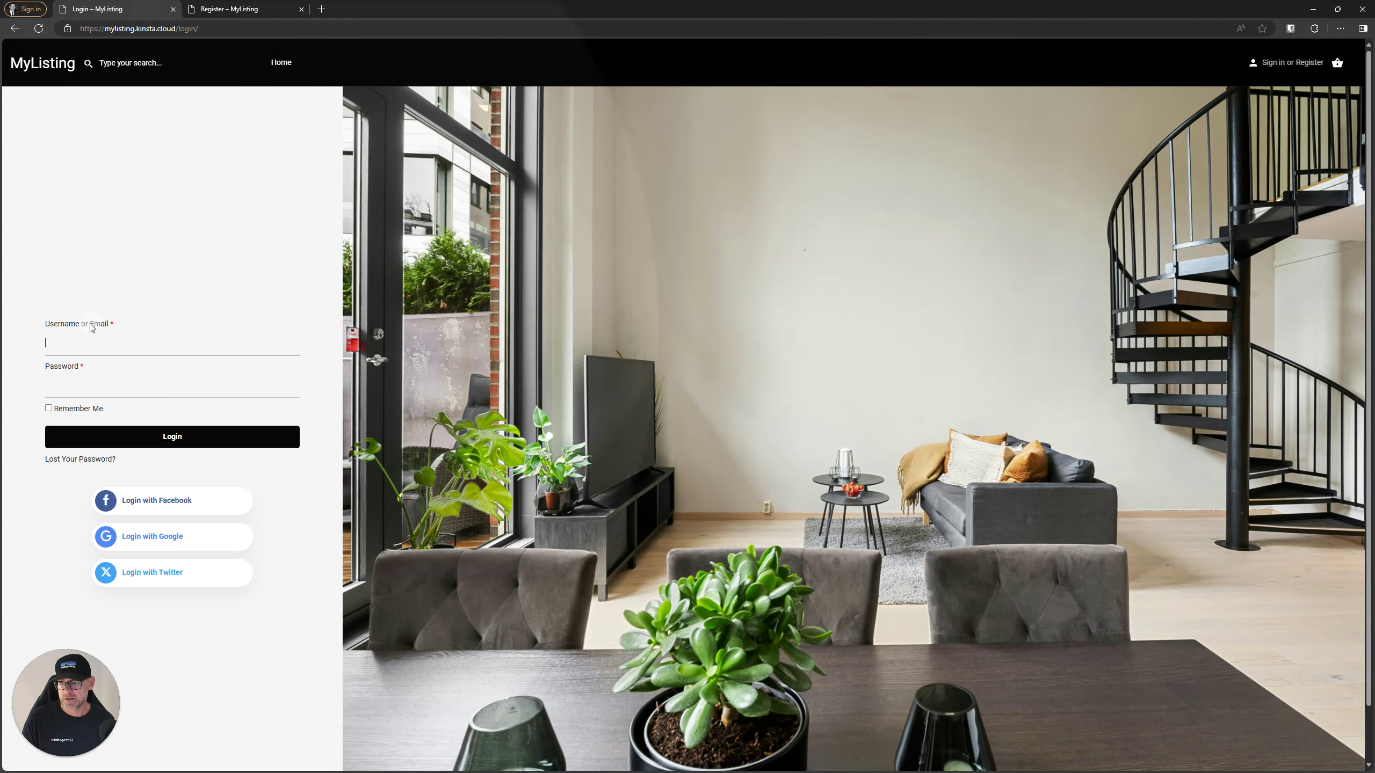
pyautogui.press('ctrl')
pyautogui.press('ctrl')
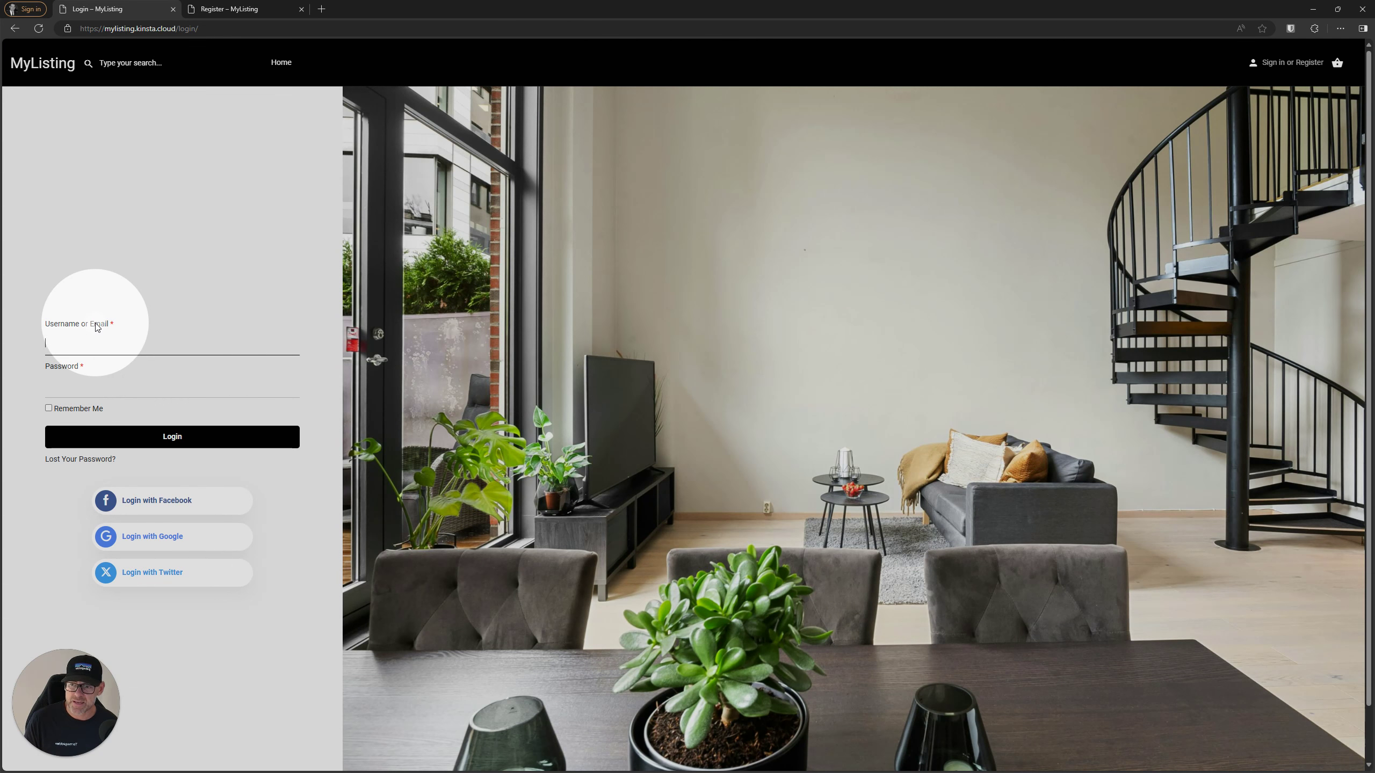
pyautogui.press('ctrl')
pyautogui.press('ctrl')
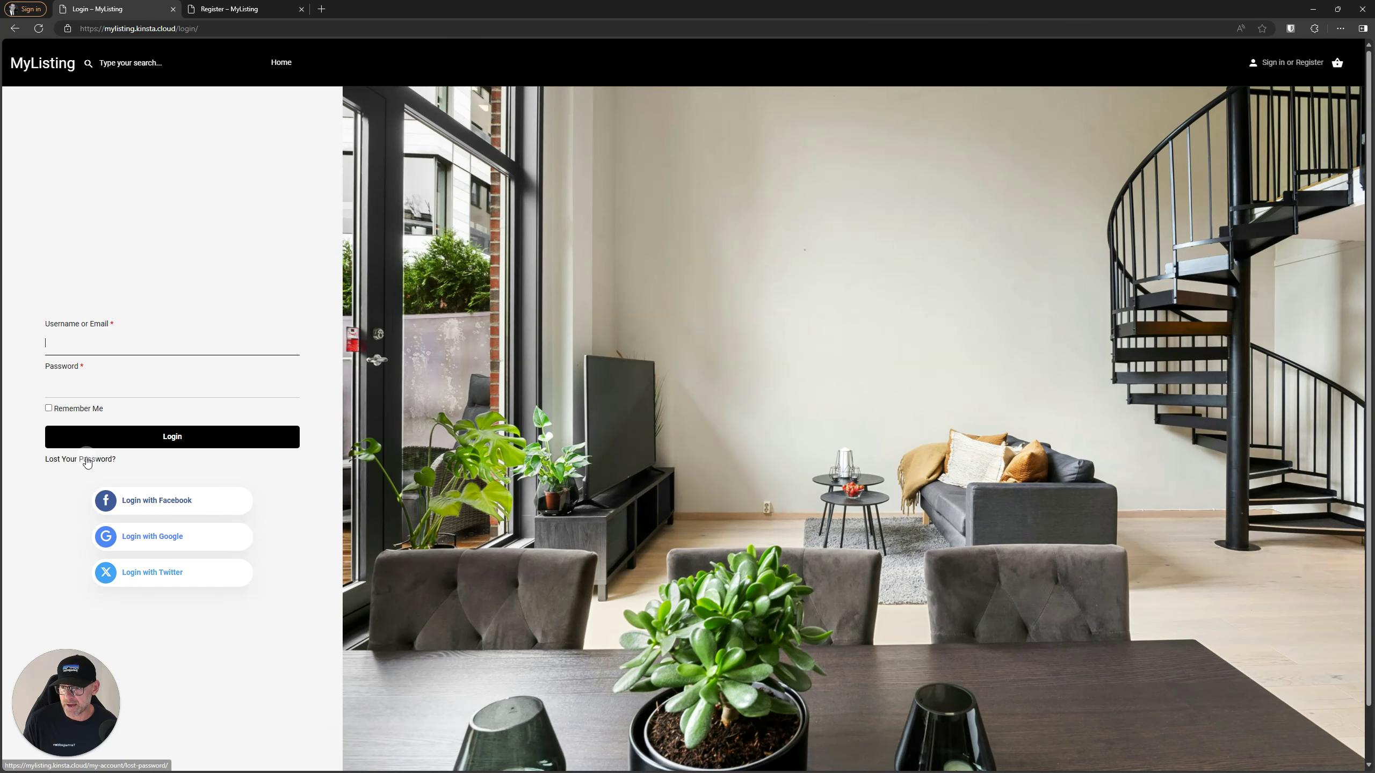
pyautogui.press('ctrl')
pyautogui.press('ctrl')
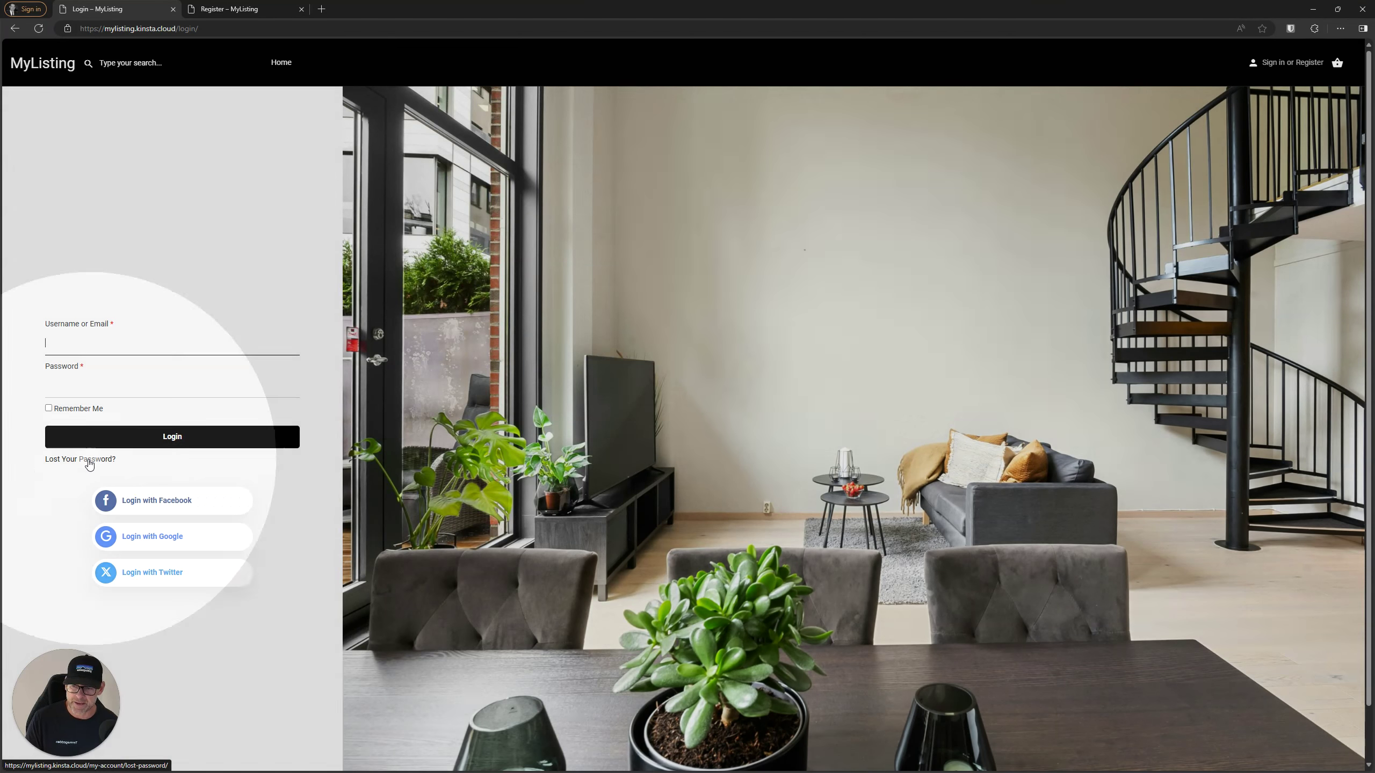
pyautogui.press('ctrl')
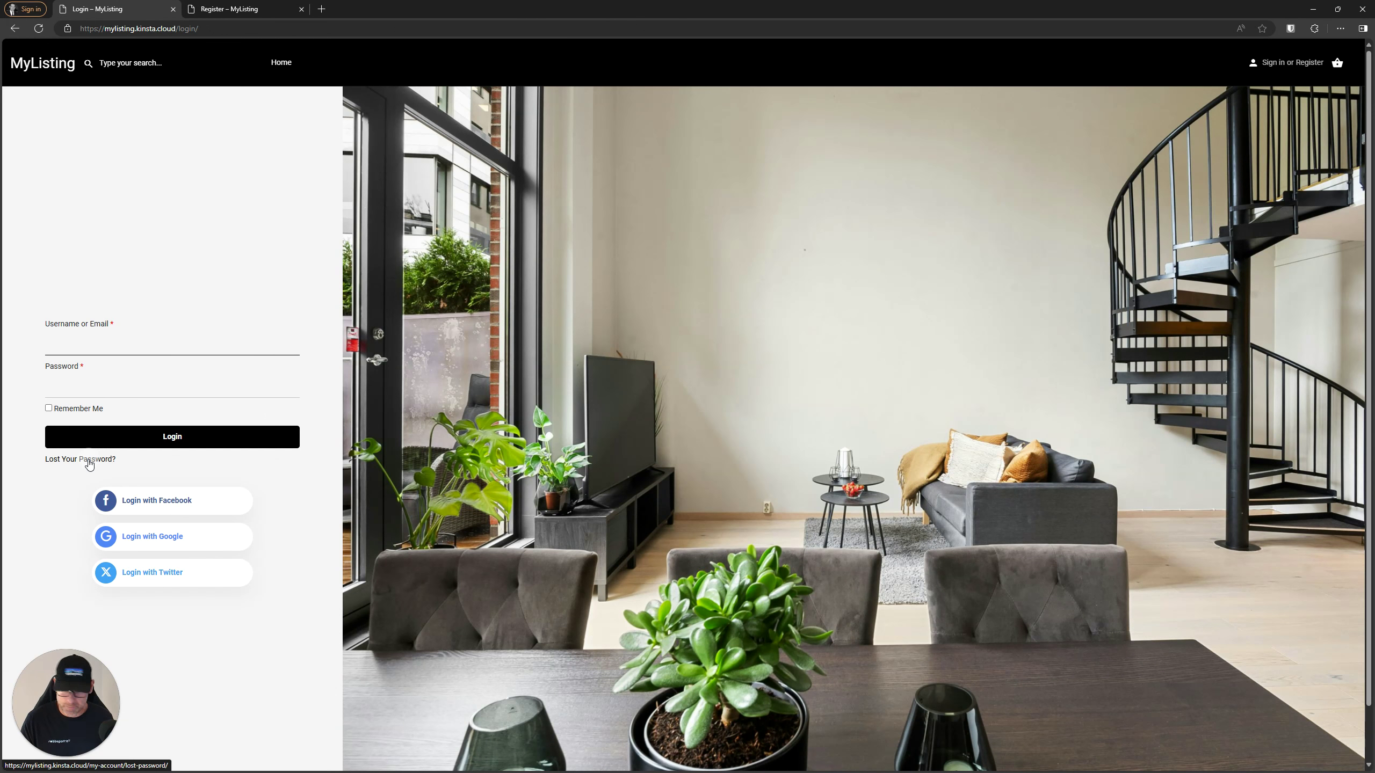
pyautogui.click(129, 342)
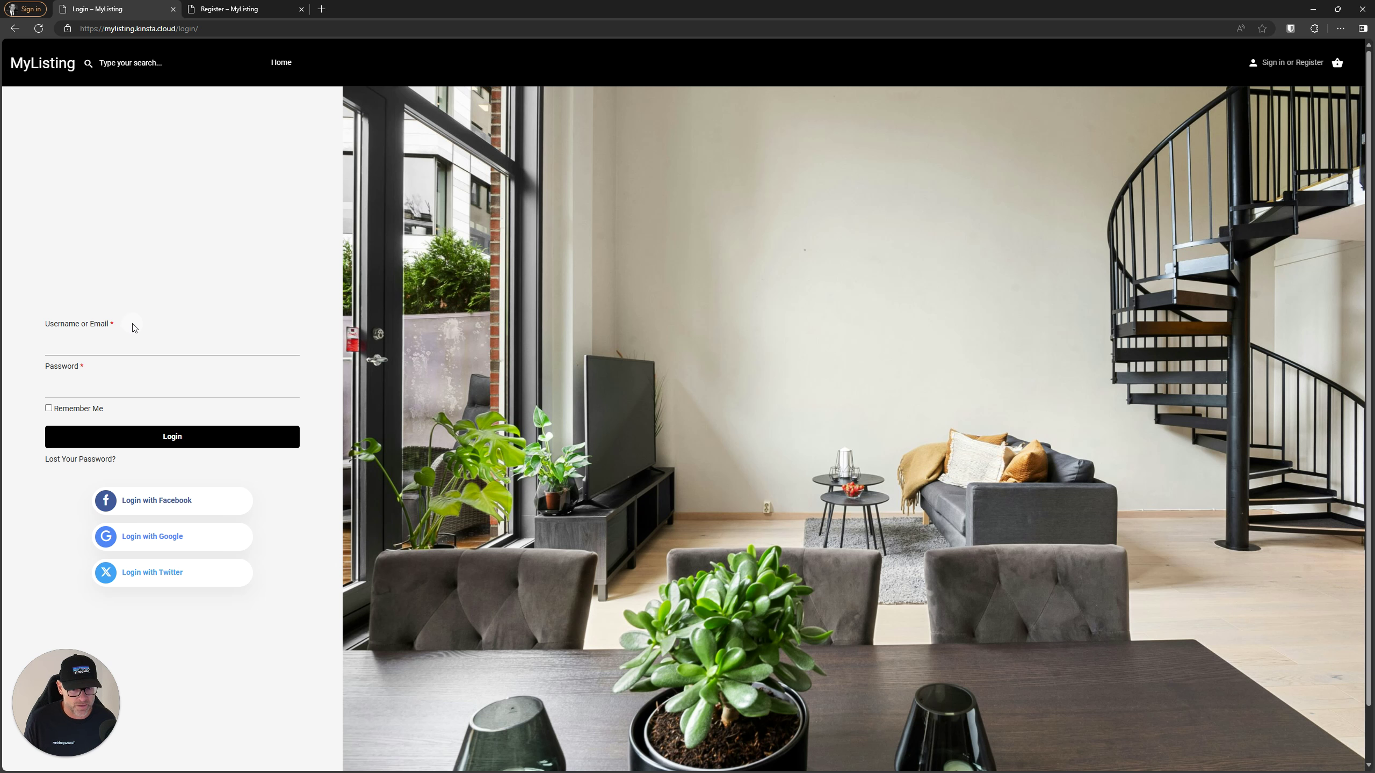
pyautogui.click(95, 444)
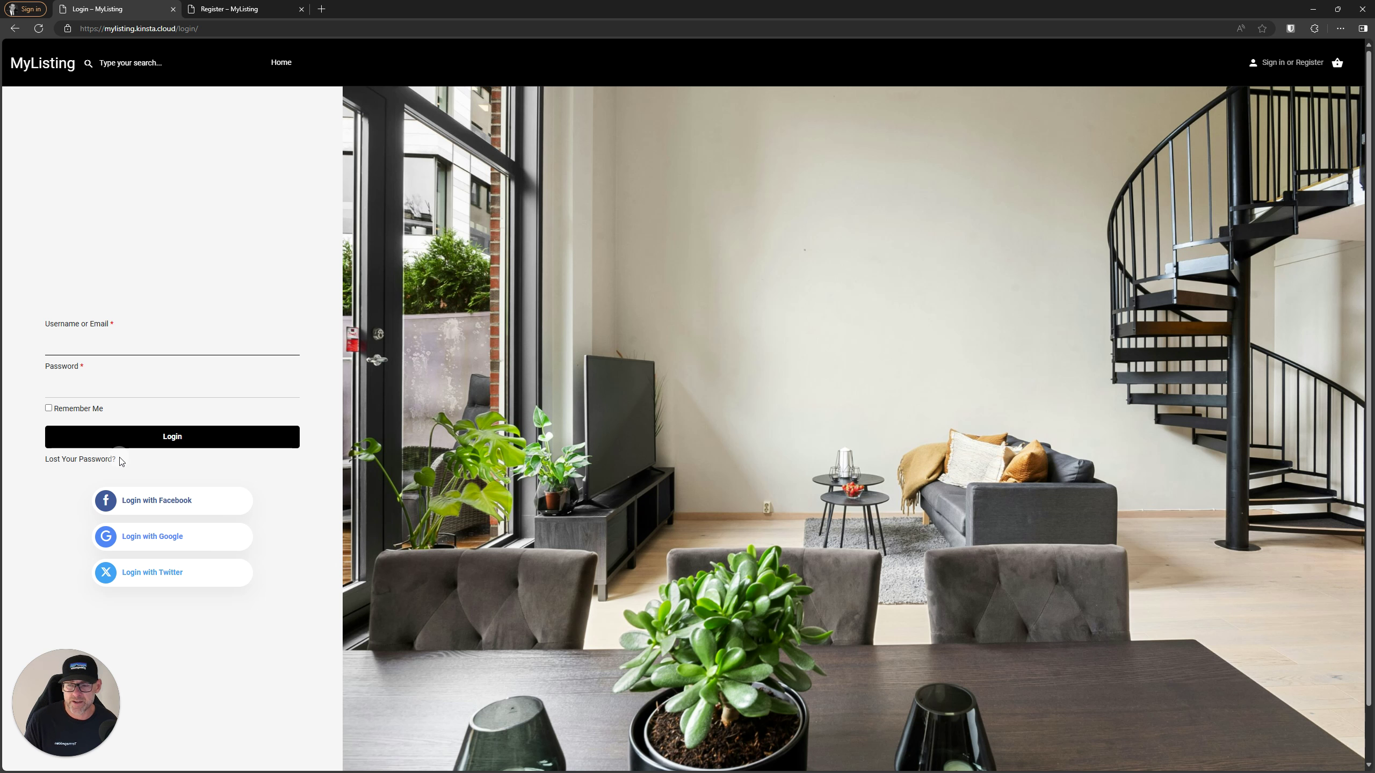
pyautogui.click(240, 667)
# - Open WP Social's Social Login settings and review which providers are enabled
pyautogui.click(448, 8)
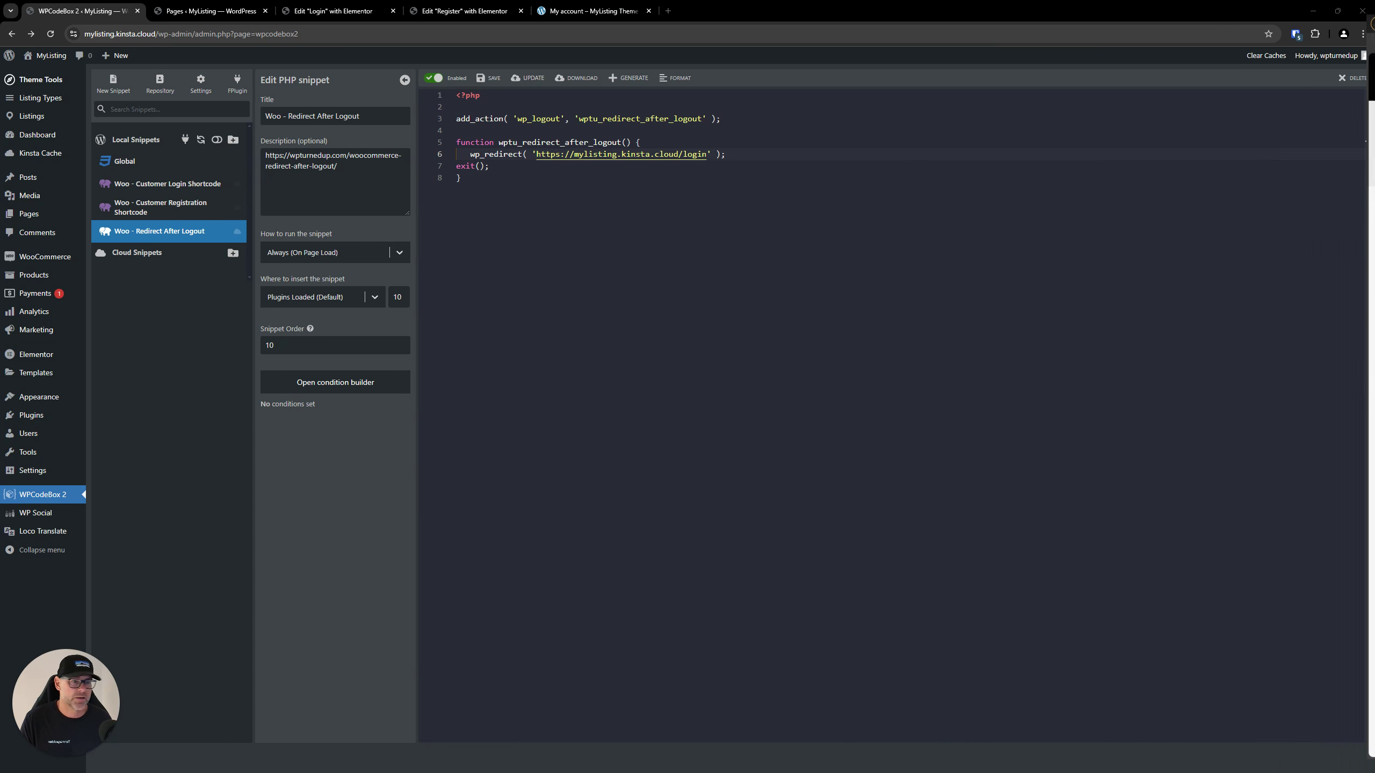
pyautogui.moveTo(26, 518)
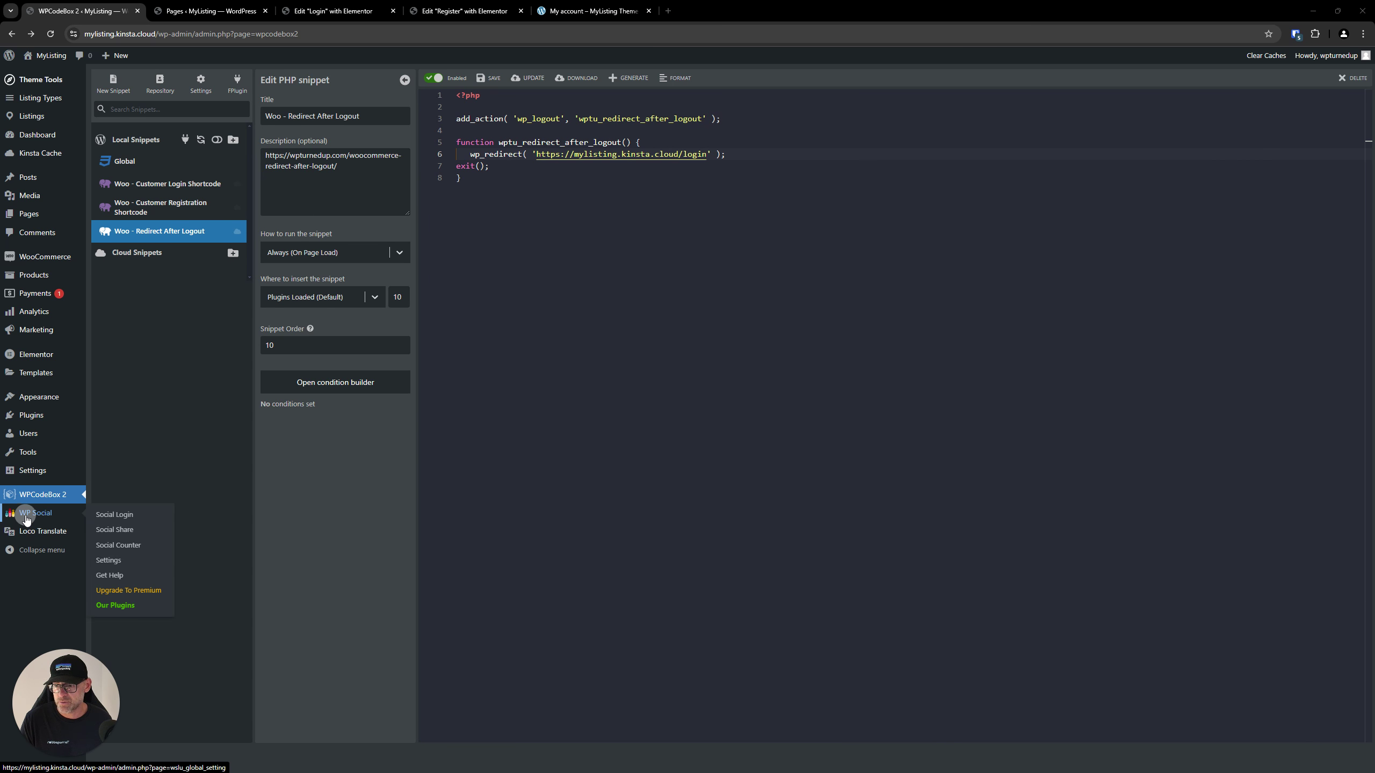
pyautogui.click(113, 517)
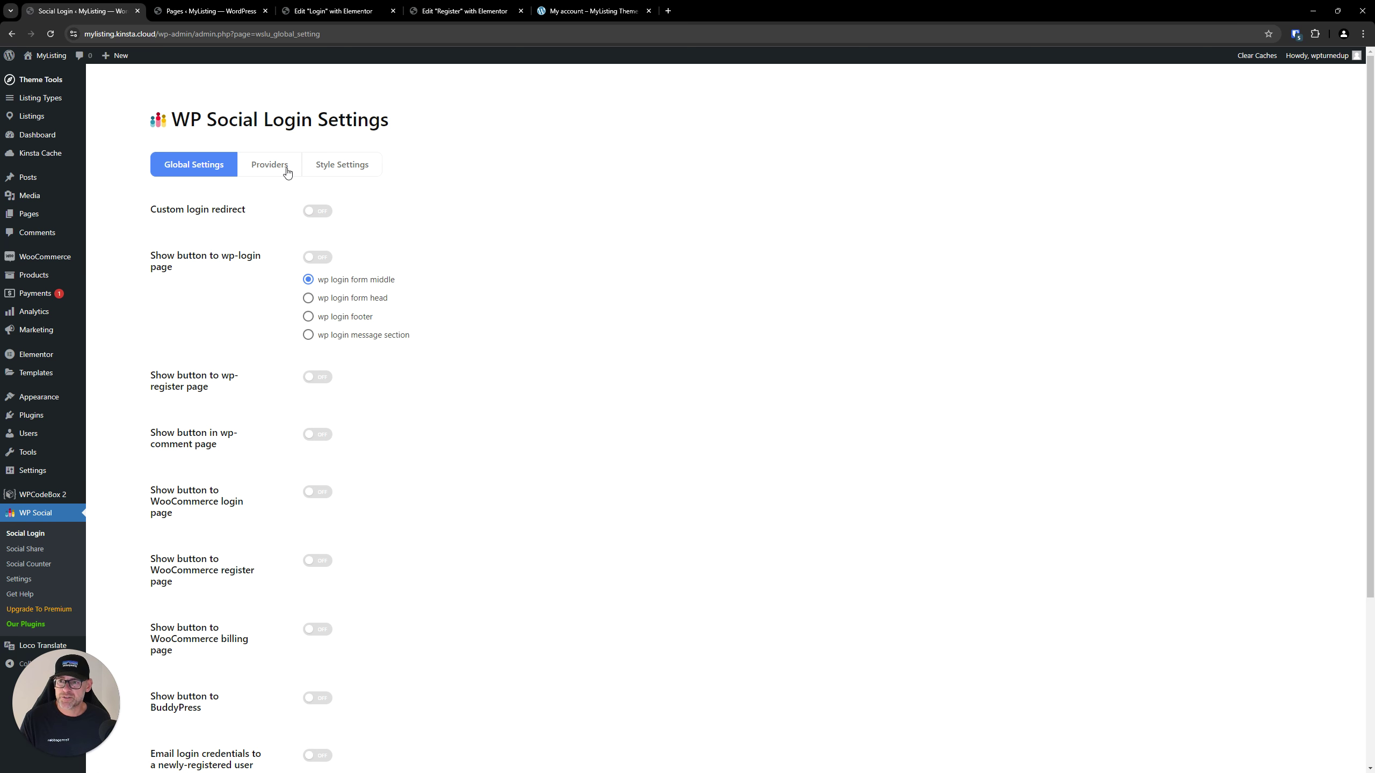
pyautogui.click(287, 172)
pyautogui.scroll(-1, 585, 340)
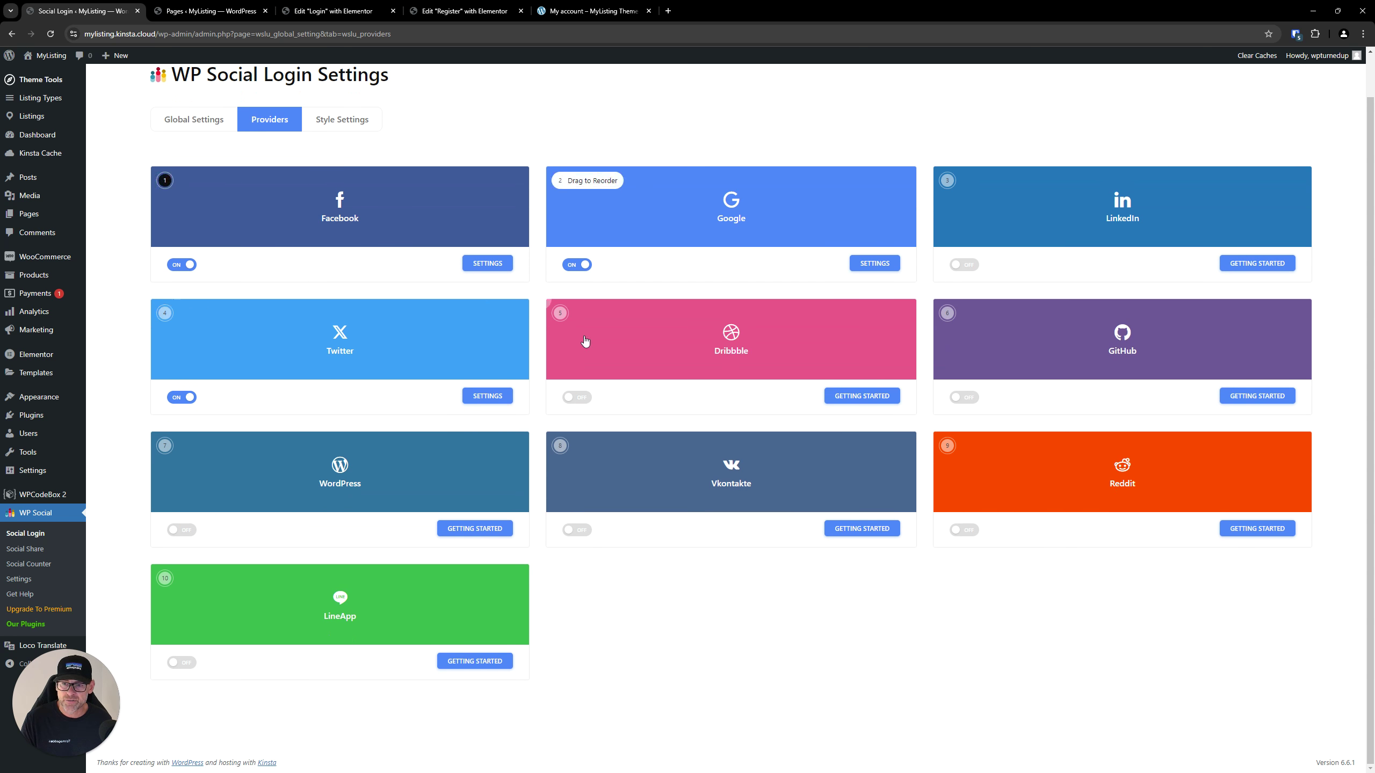
pyautogui.click(947, 211)
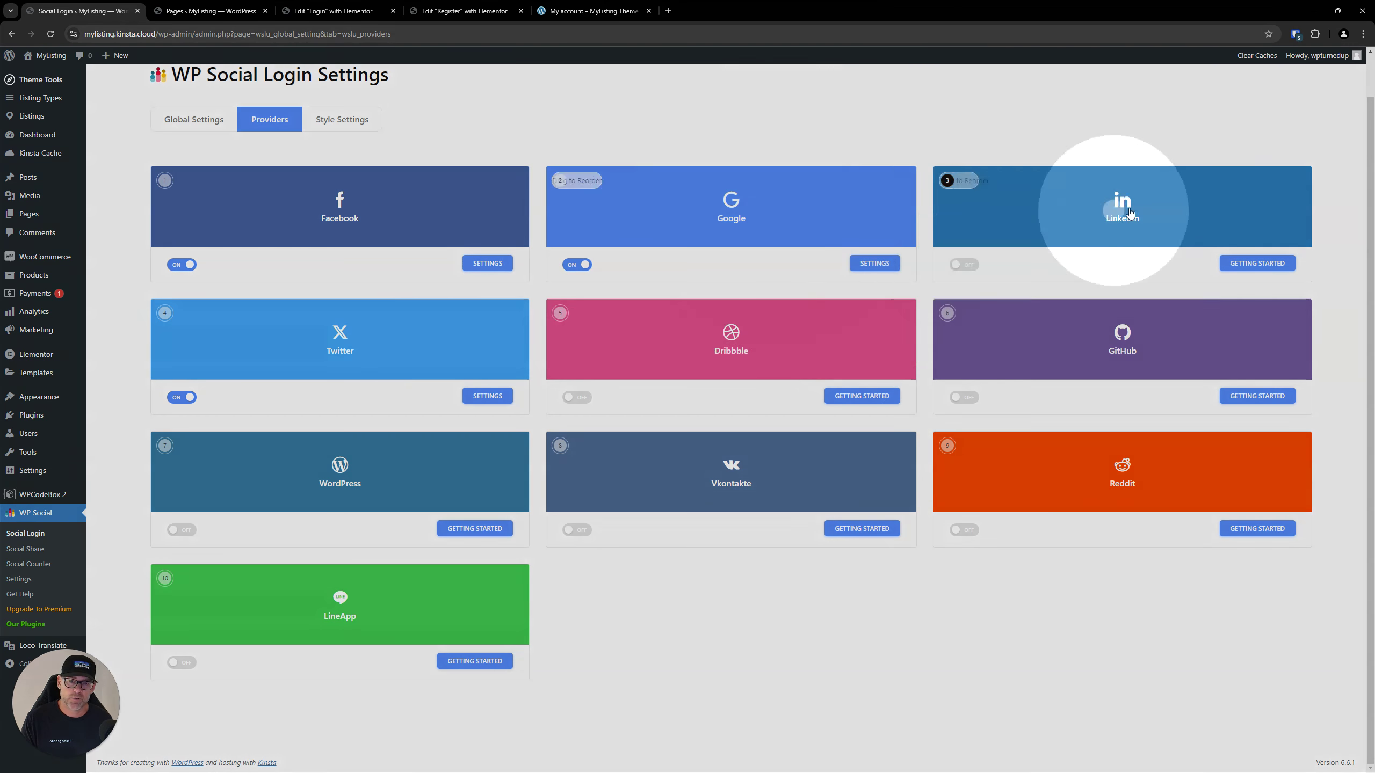
pyautogui.click(370, 352)
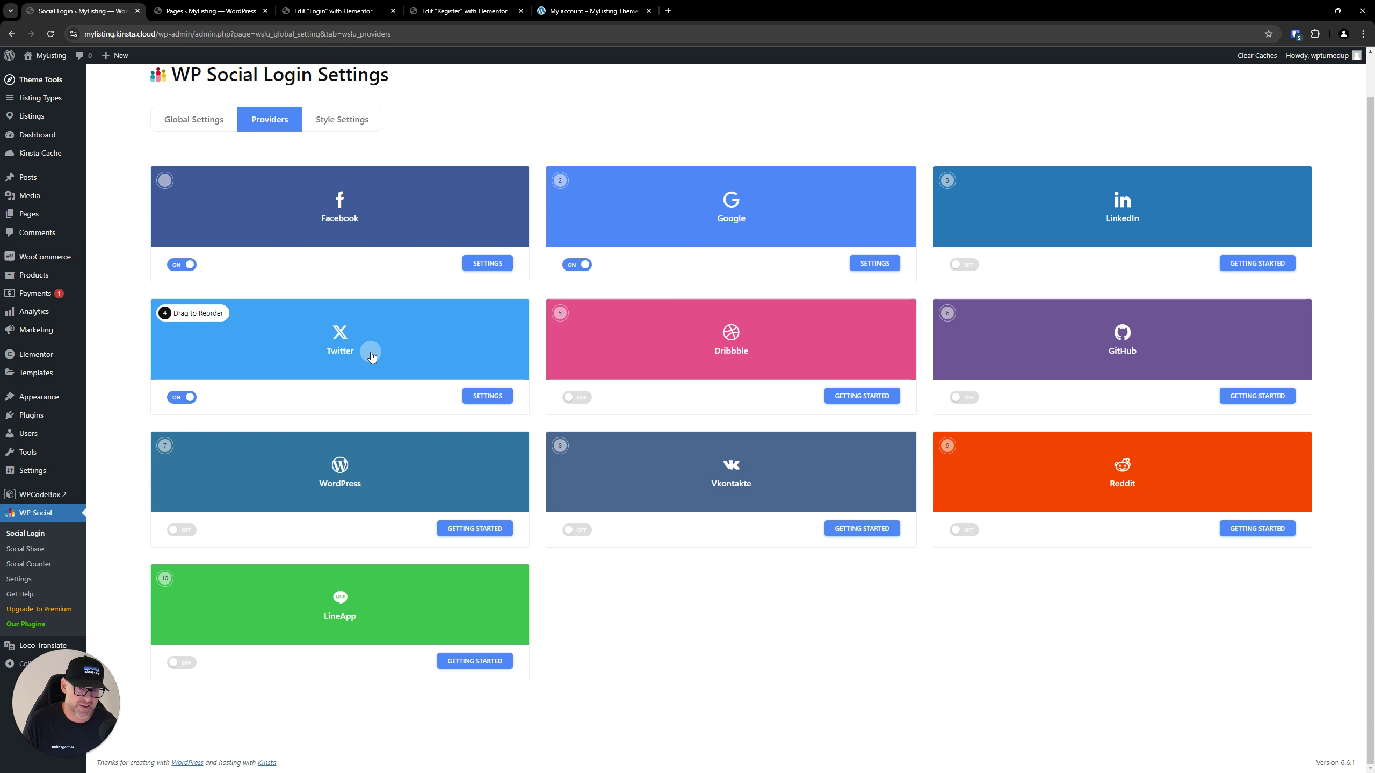
# - Review the social login button style options and return to the plugin's global settings
pyautogui.click(320, 115)
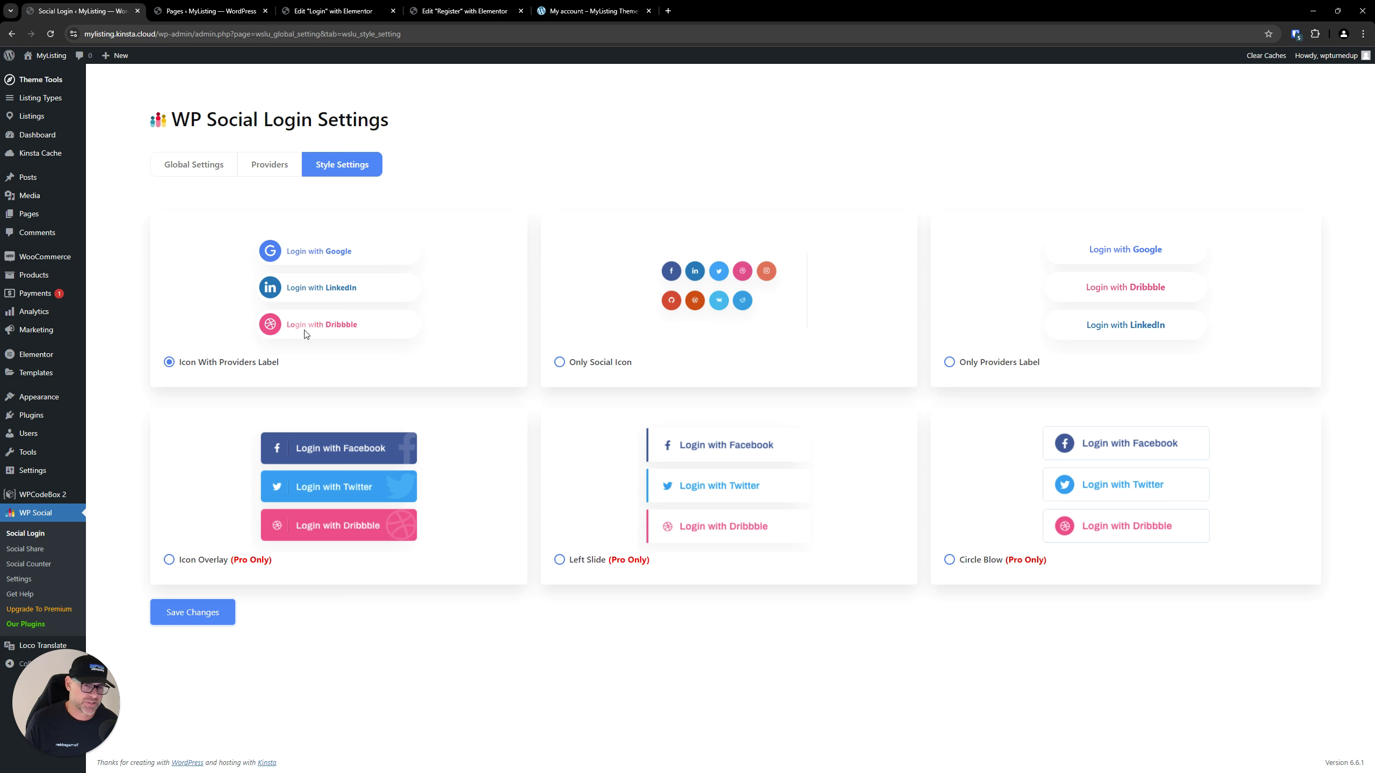
pyautogui.click(269, 164)
pyautogui.click(219, 170)
# - View the login page of canvas.mylisting.club as a design reference in a separate tab, and close that tab
pyautogui.click(668, 11)
pyautogui.write('canvas.mylisting.club')
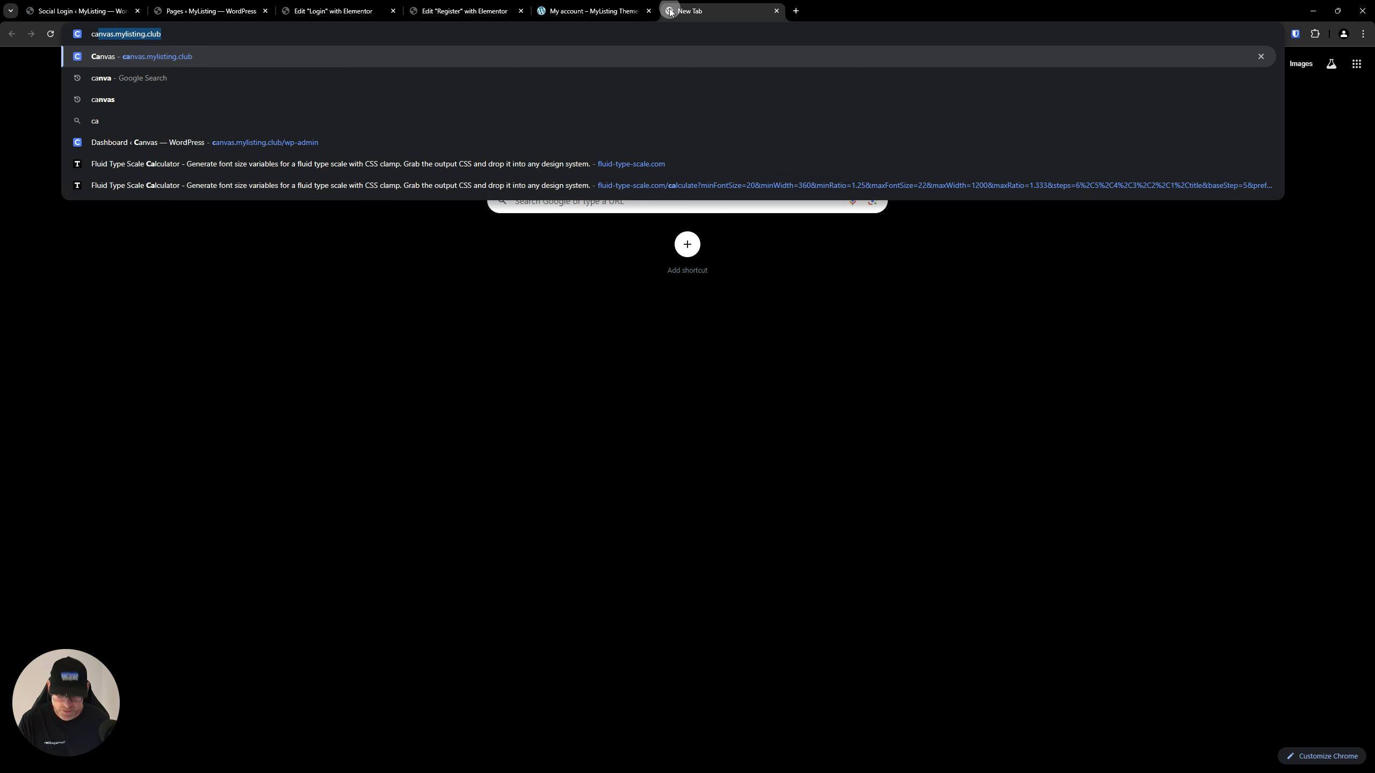
pyautogui.press('Return')
pyautogui.click(1222, 69)
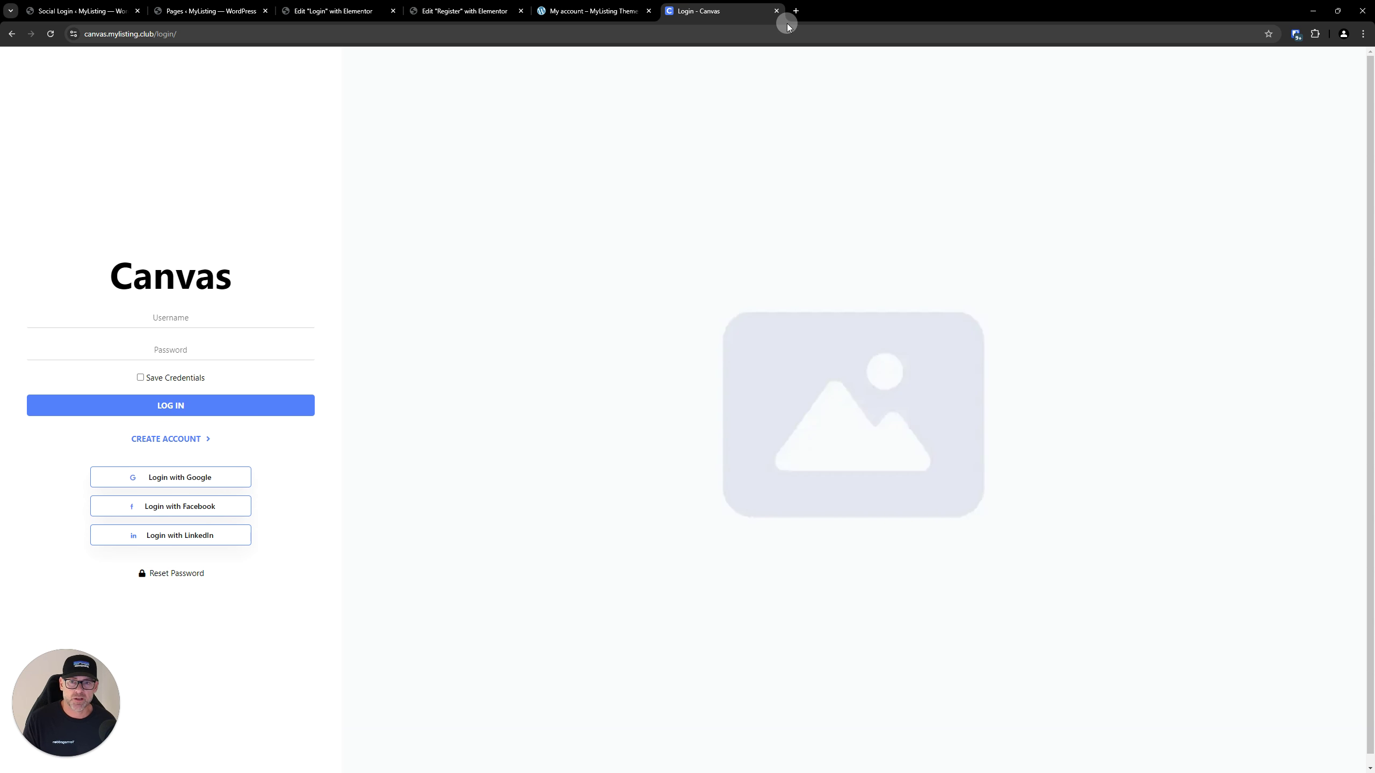
pyautogui.click(776, 11)
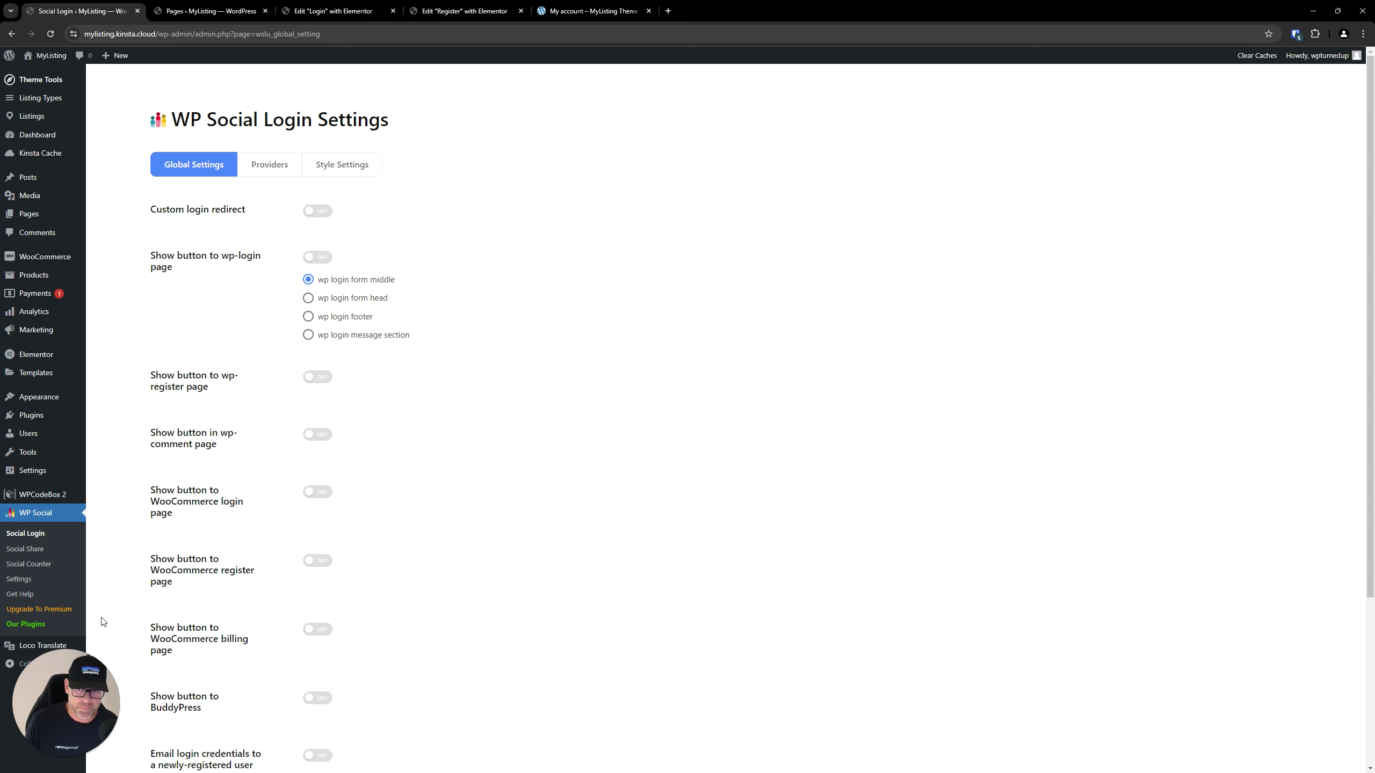
# - Look through all the social login global settings and reopen the style settings
pyautogui.scroll(-10, 107, 617)
pyautogui.scroll(10, 50, 615)
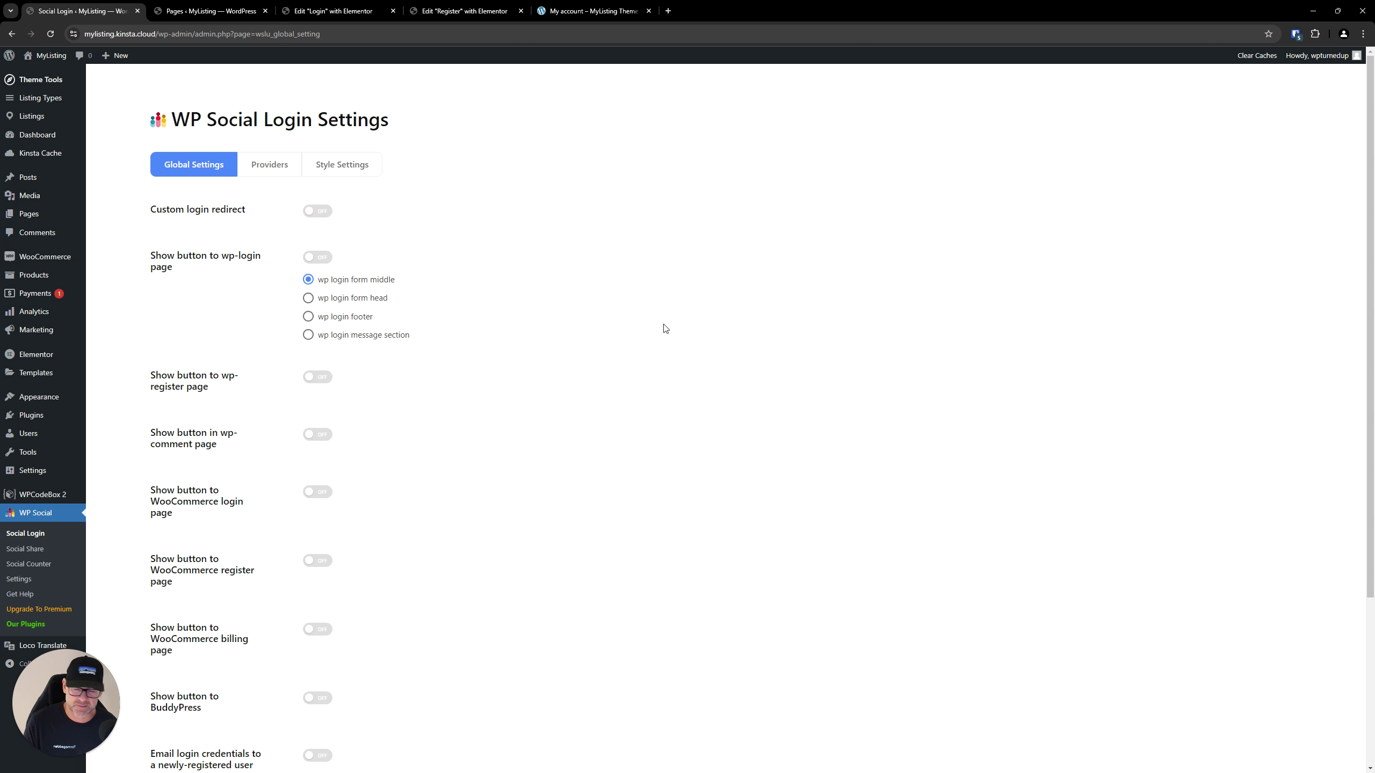
pyautogui.click(340, 166)
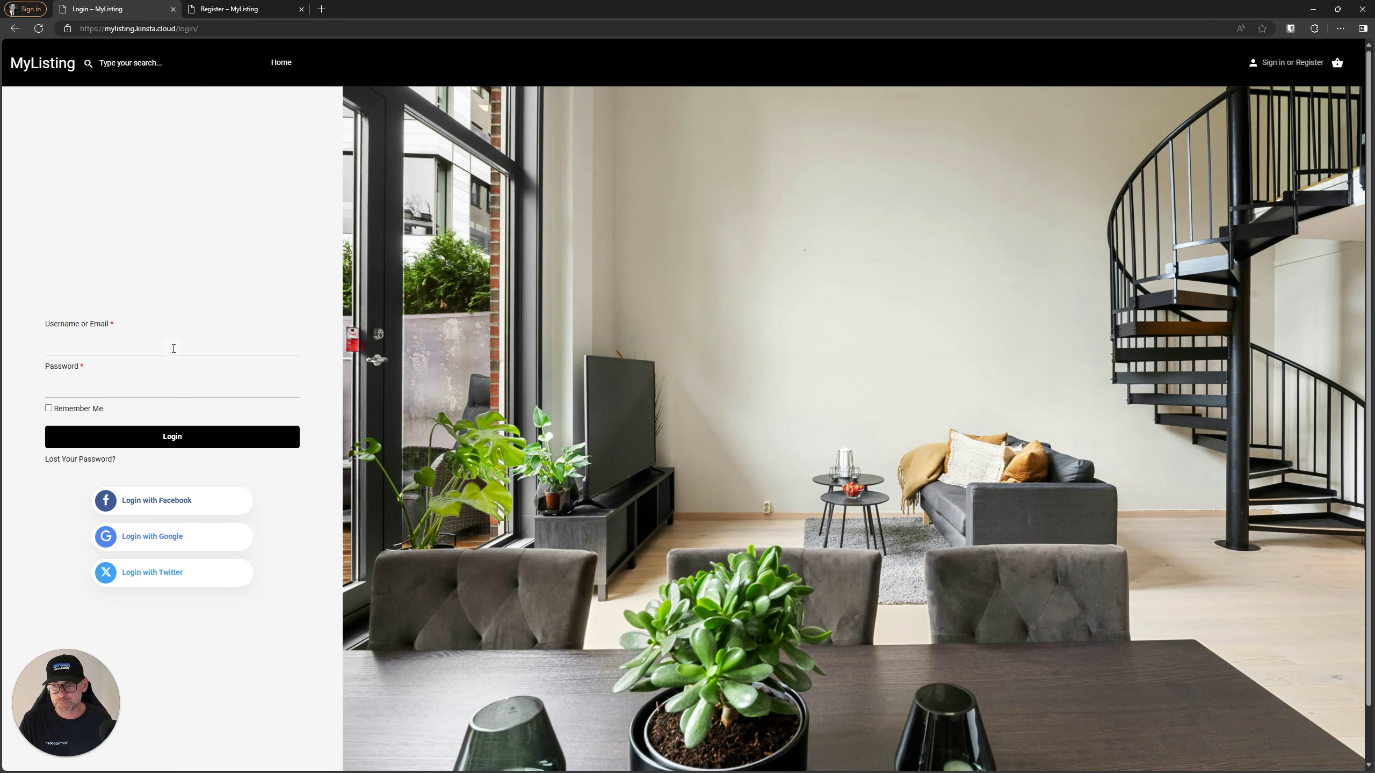
# - Recheck the Login page's fields and Login button in the logged-out browser, and switch to the Register page there
pyautogui.doubleClick(111, 324)
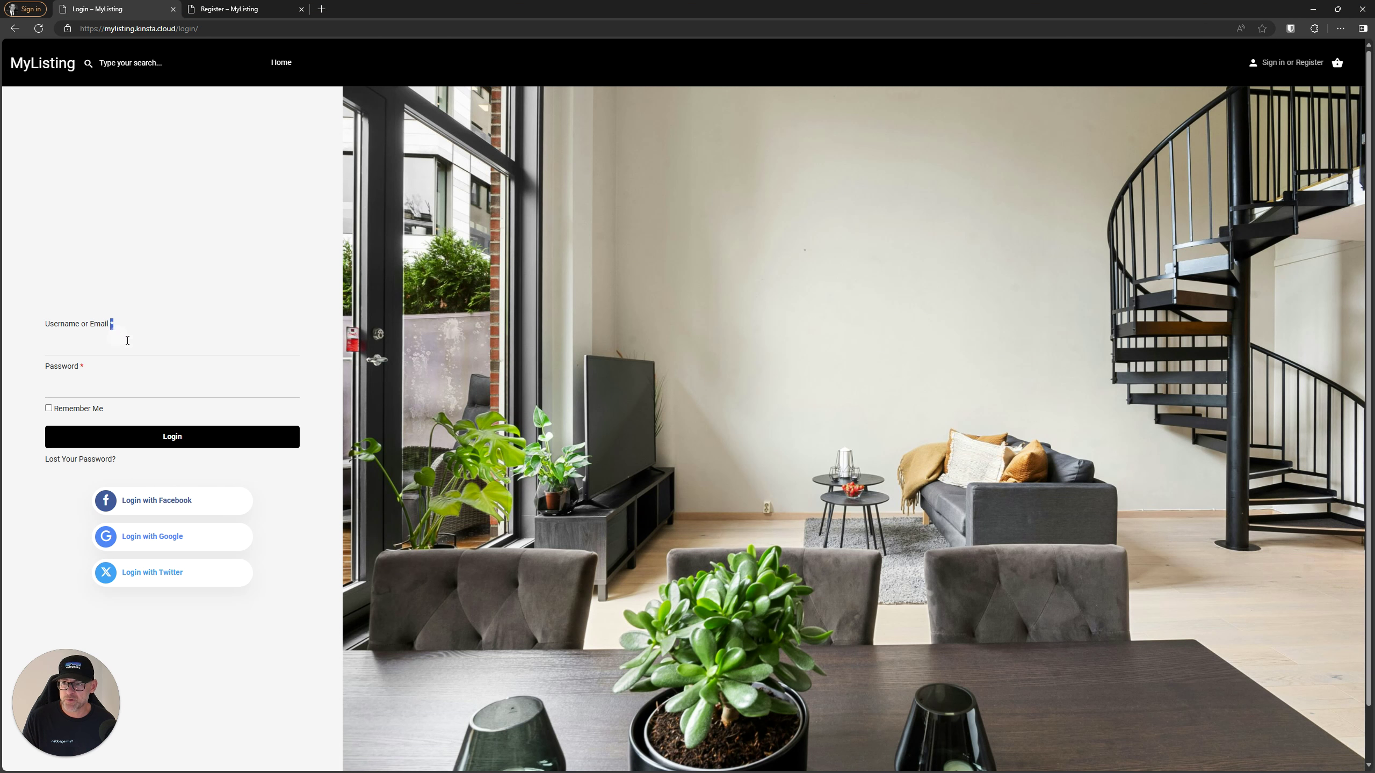
pyautogui.click(118, 375)
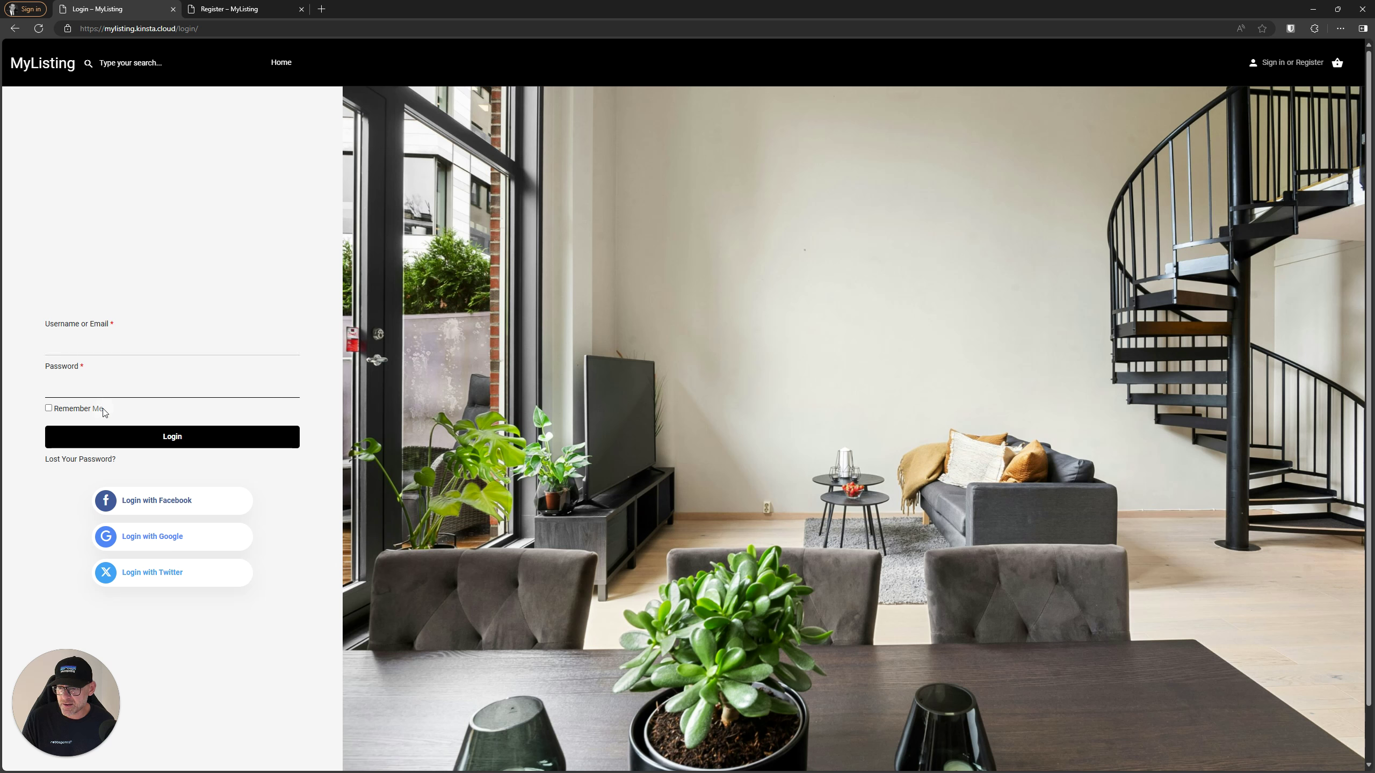
pyautogui.click(171, 439)
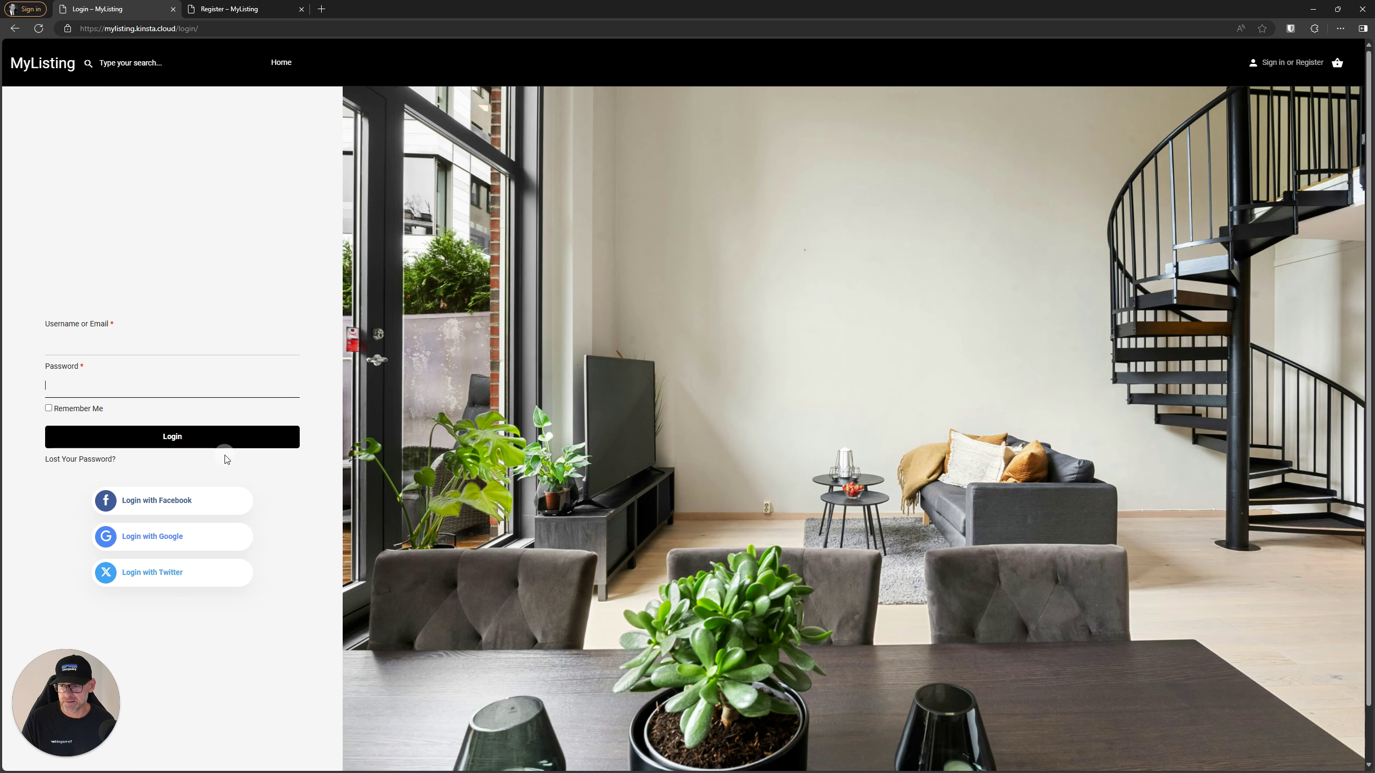
pyautogui.click(227, 9)
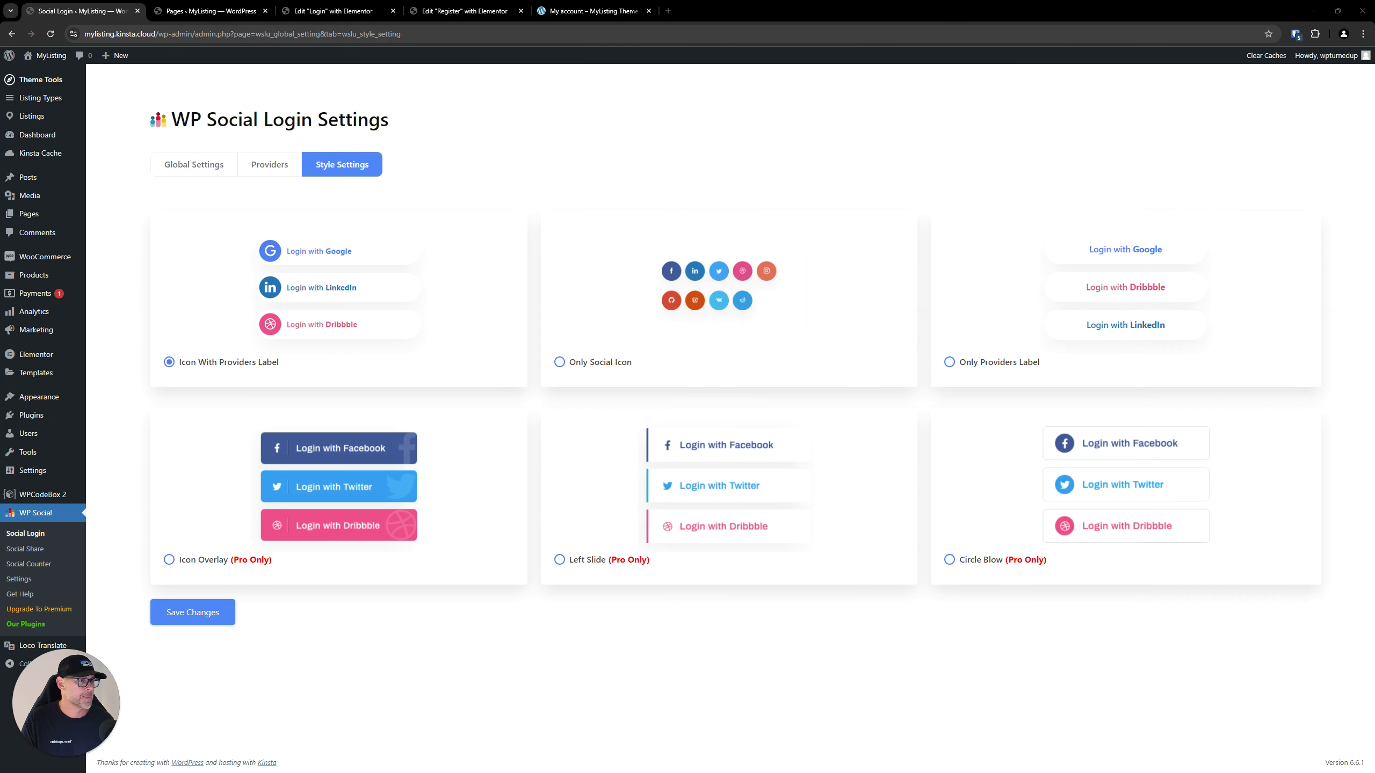
# - Insert the saved Canvas - Register Page (Light Mode) template into the Register page, applying the template's page settings
pyautogui.click(498, 11)
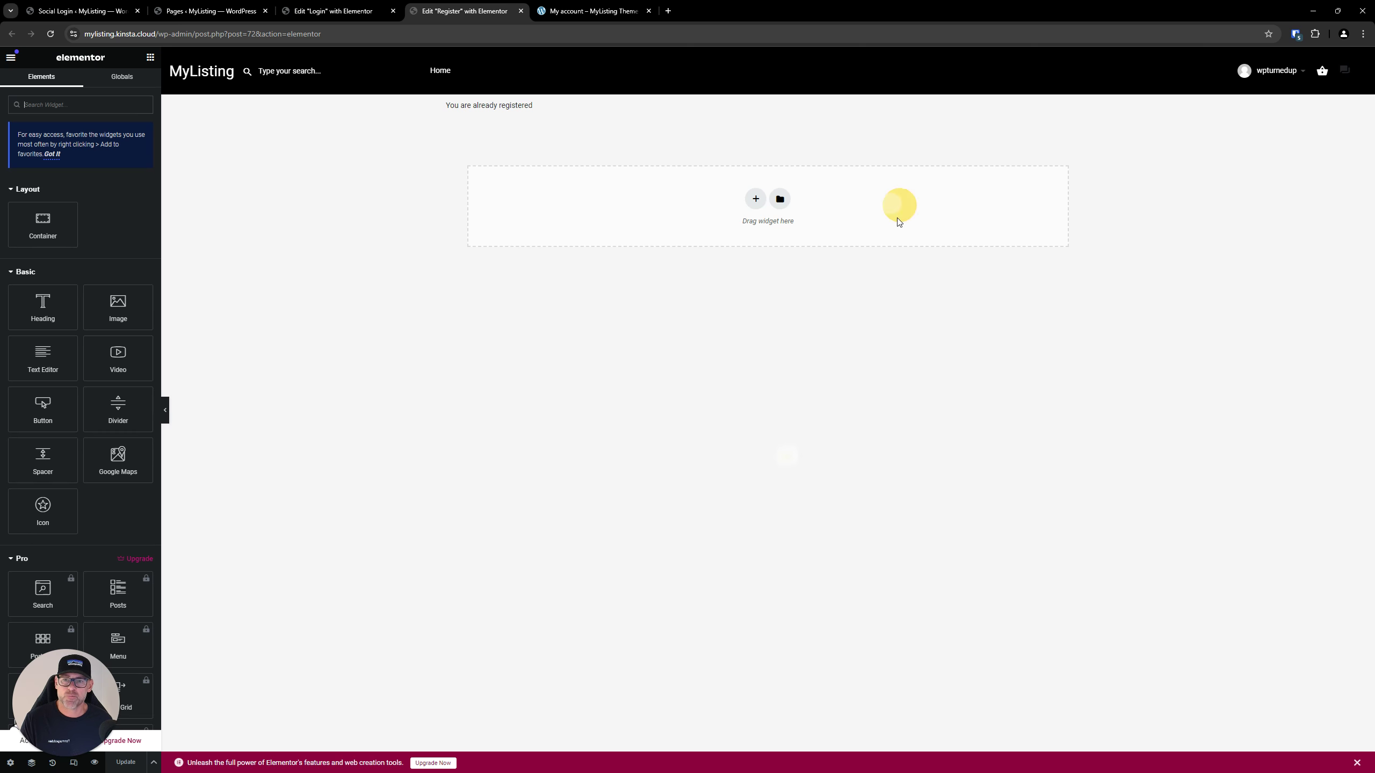
pyautogui.click(780, 200)
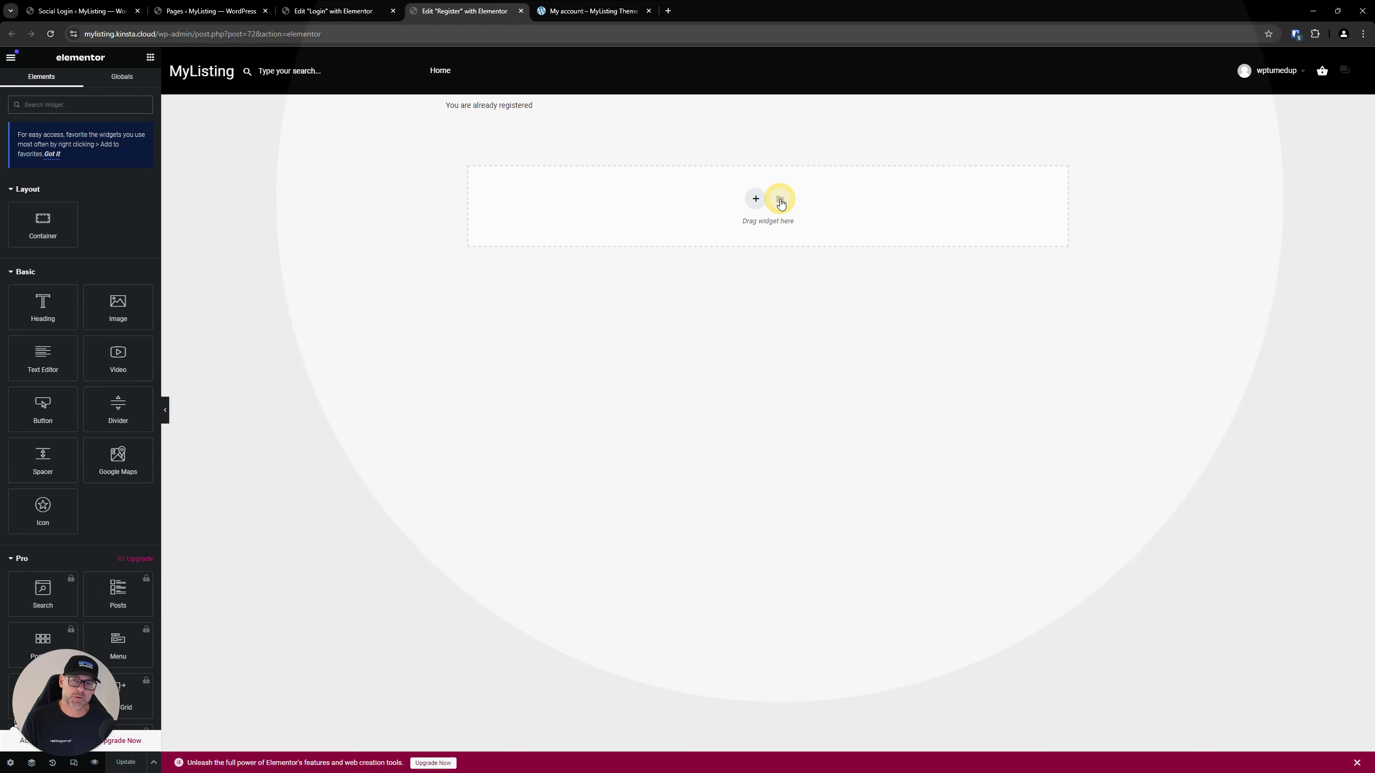
pyautogui.click(724, 207)
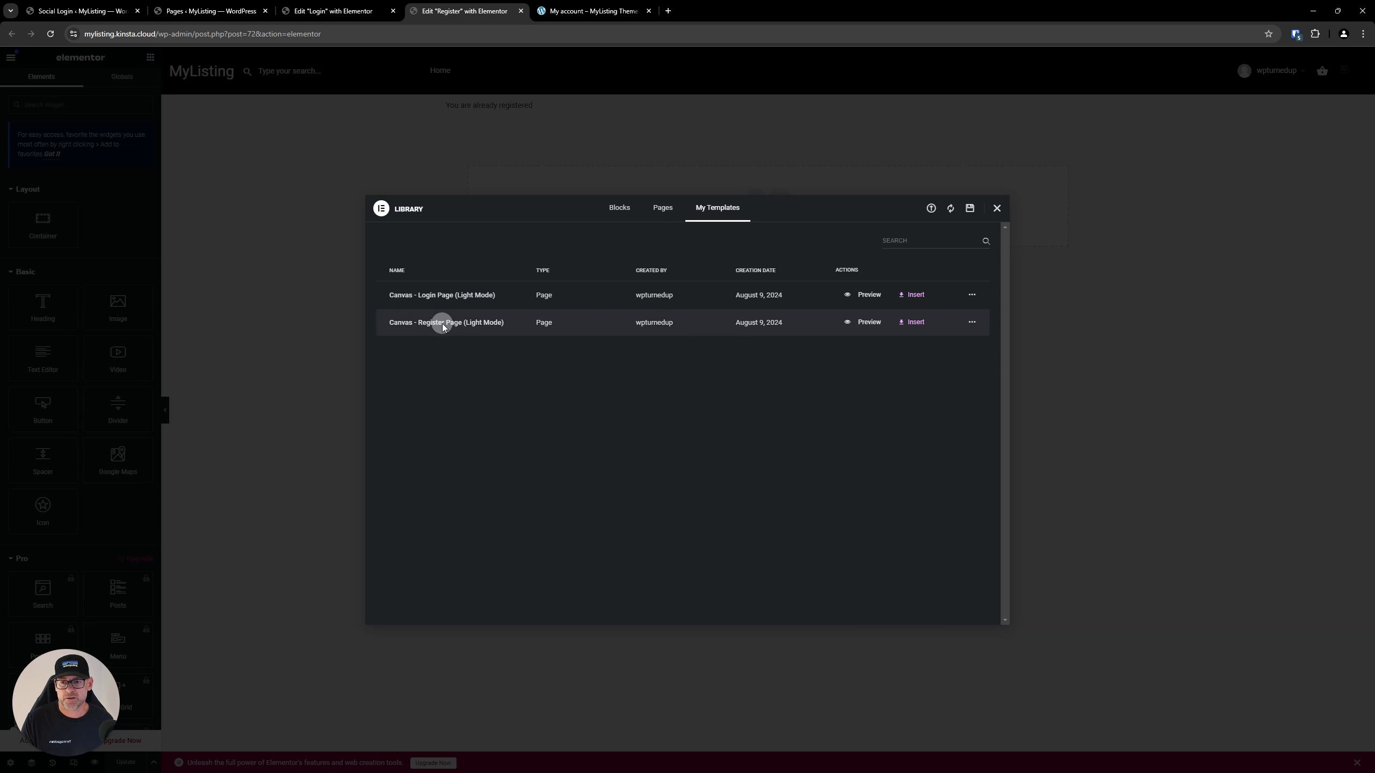
pyautogui.click(914, 321)
pyautogui.click(768, 433)
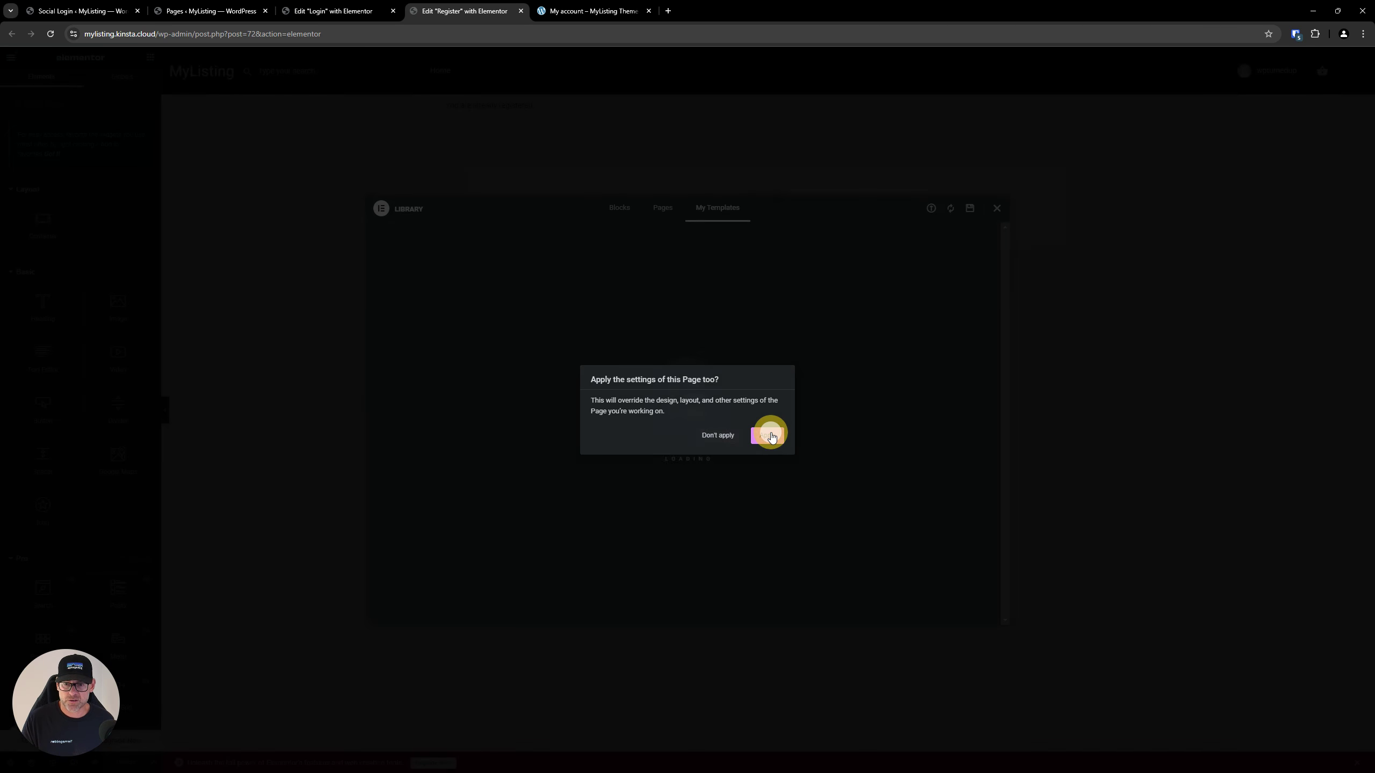
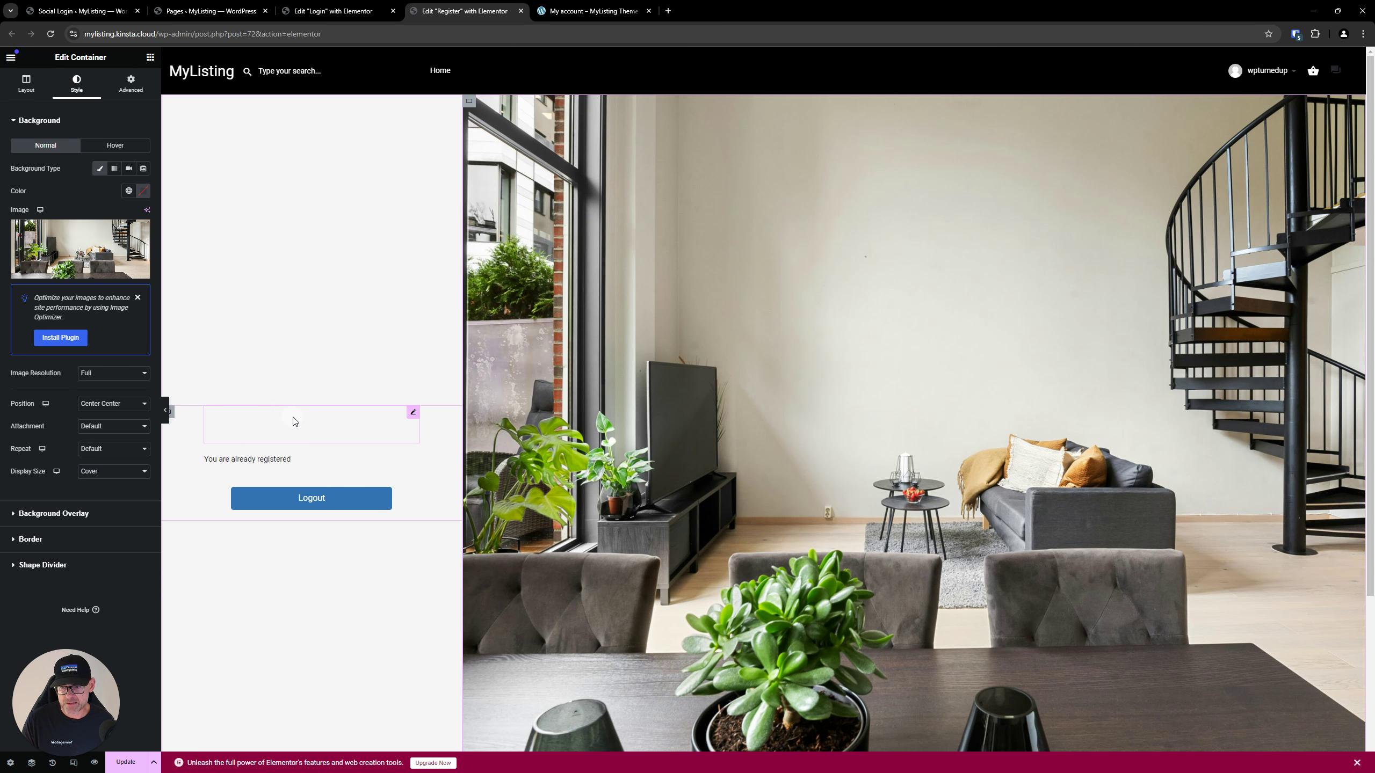
# - Give the empty heading above the registration form on the Register page the title "MyListing"
pyautogui.click(295, 421)
pyautogui.click(410, 415)
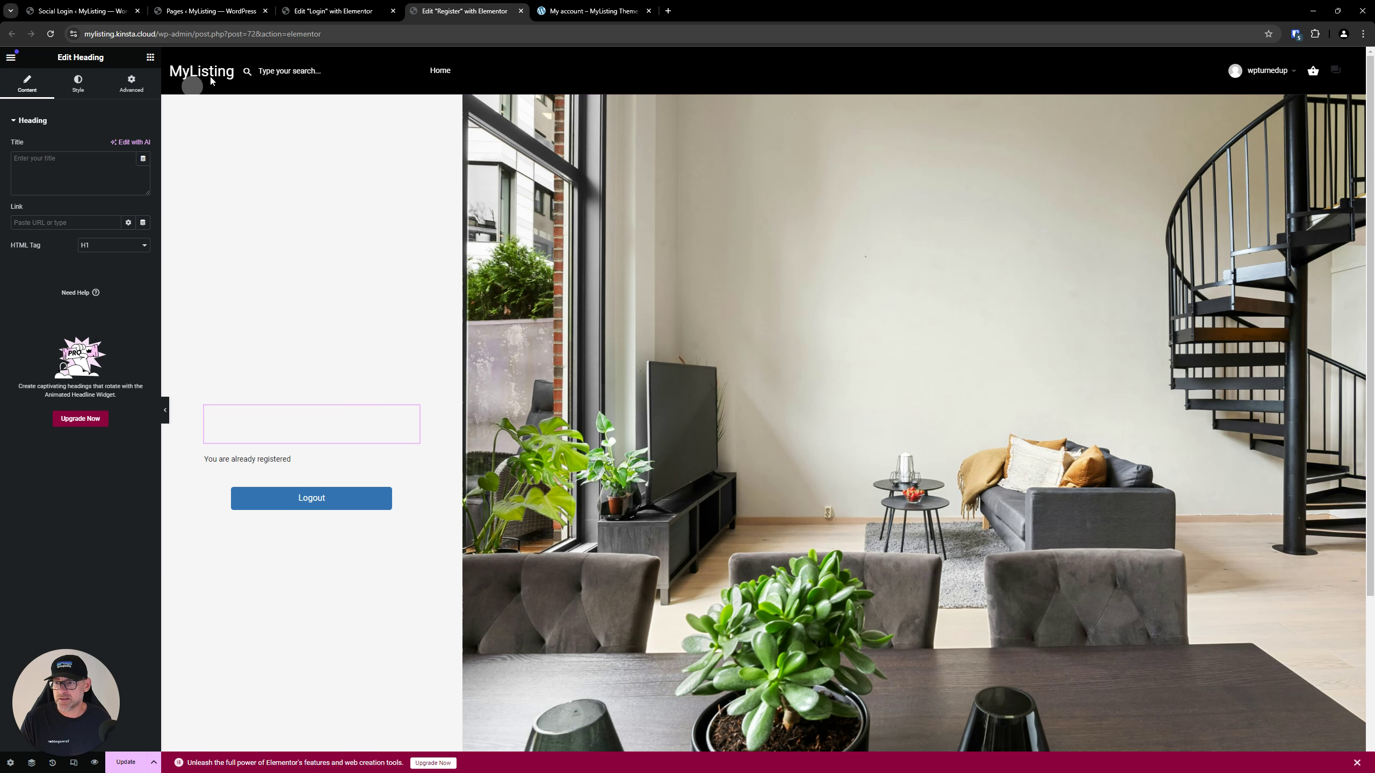
pyautogui.click(97, 102)
pyautogui.click(144, 160)
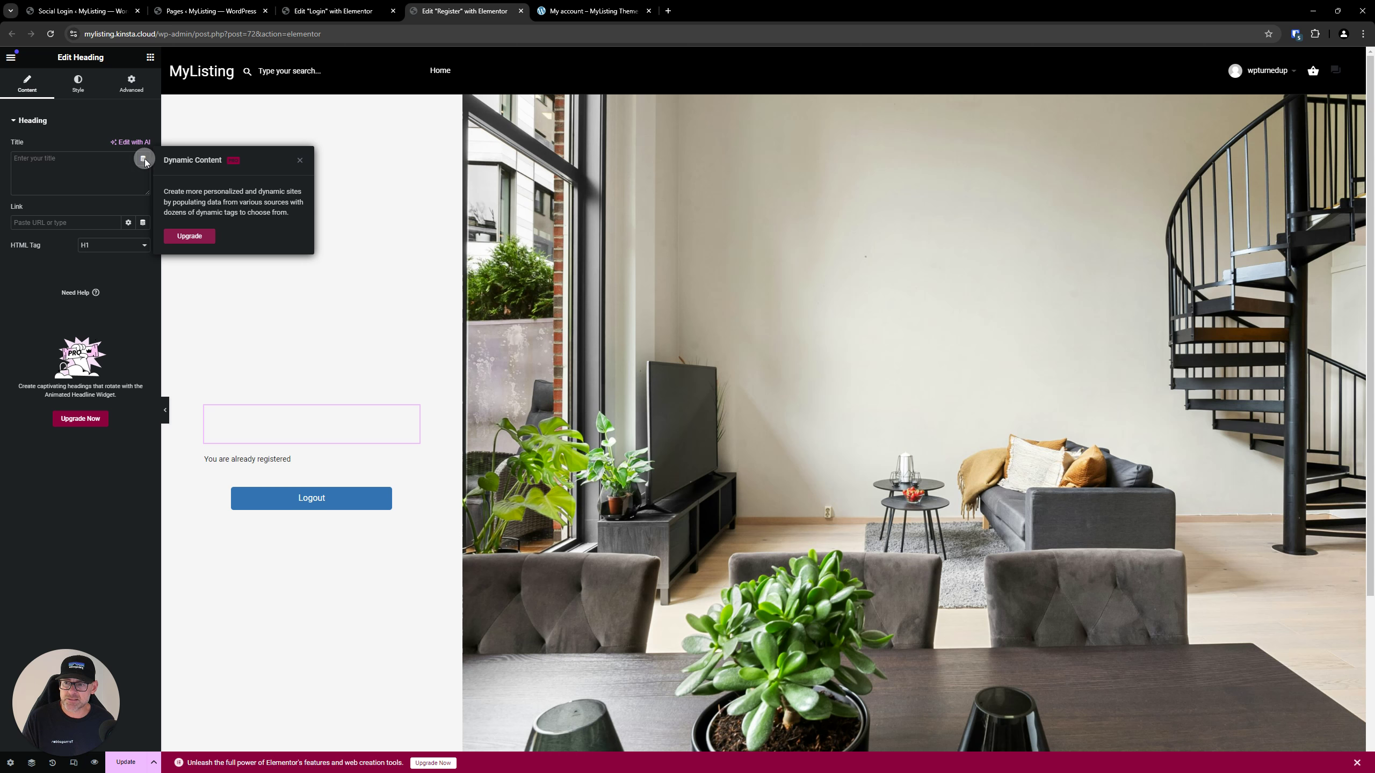
pyautogui.click(298, 161)
pyautogui.click(57, 158)
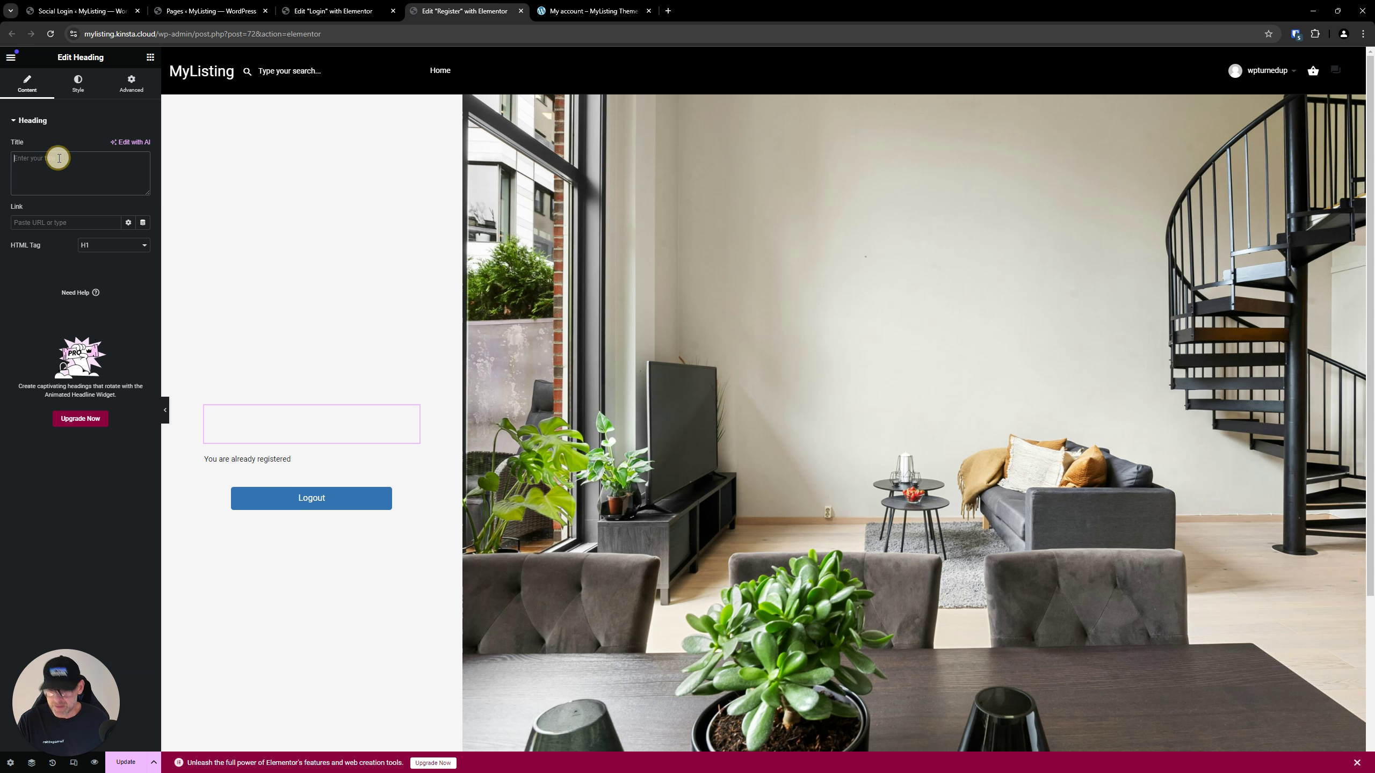
pyautogui.write('MyListing')
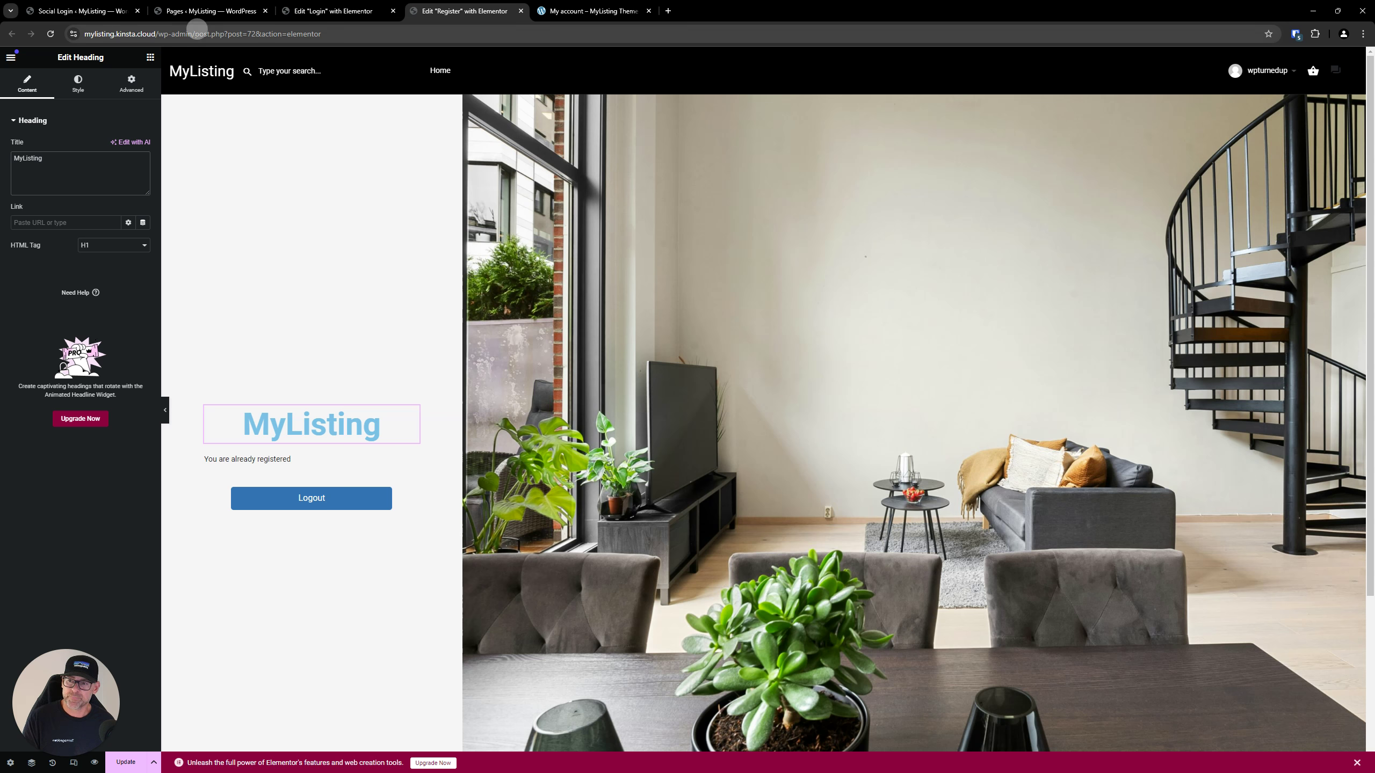
# - Set the MyListing heading's text color to black (#000000)
pyautogui.click(78, 84)
pyautogui.click(142, 168)
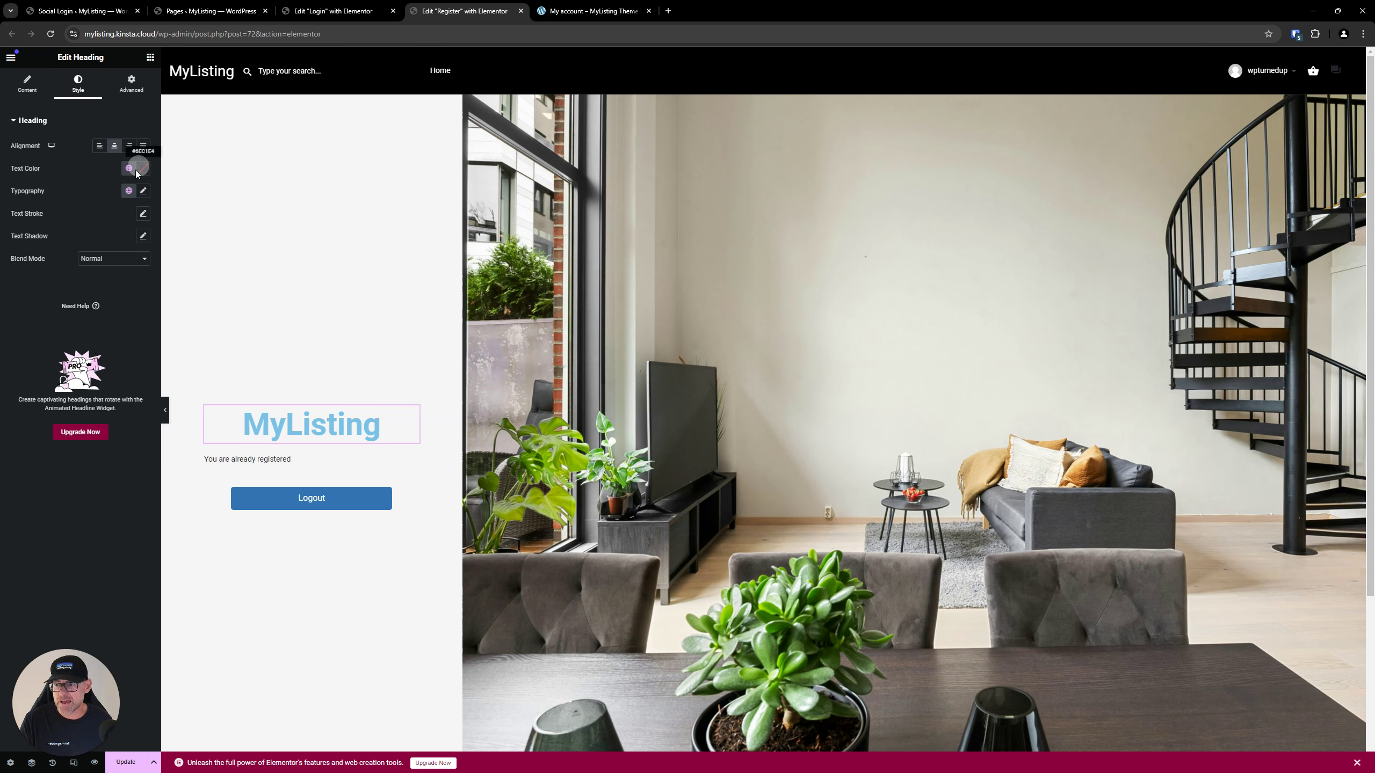
pyautogui.click(129, 168)
pyautogui.click(104, 172)
pyautogui.click(143, 168)
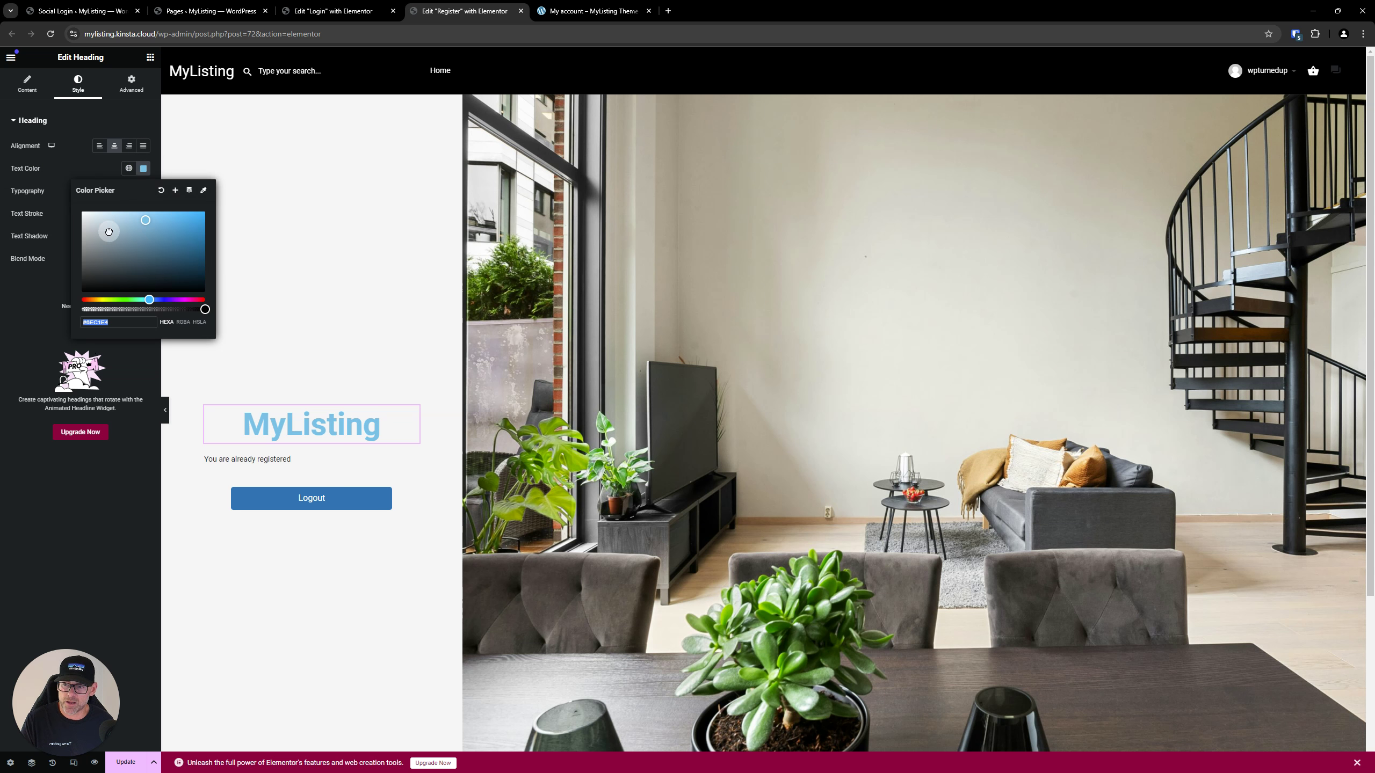
pyautogui.moveTo(109, 232); pyautogui.dragTo(75, 306)
pyautogui.click(79, 359)
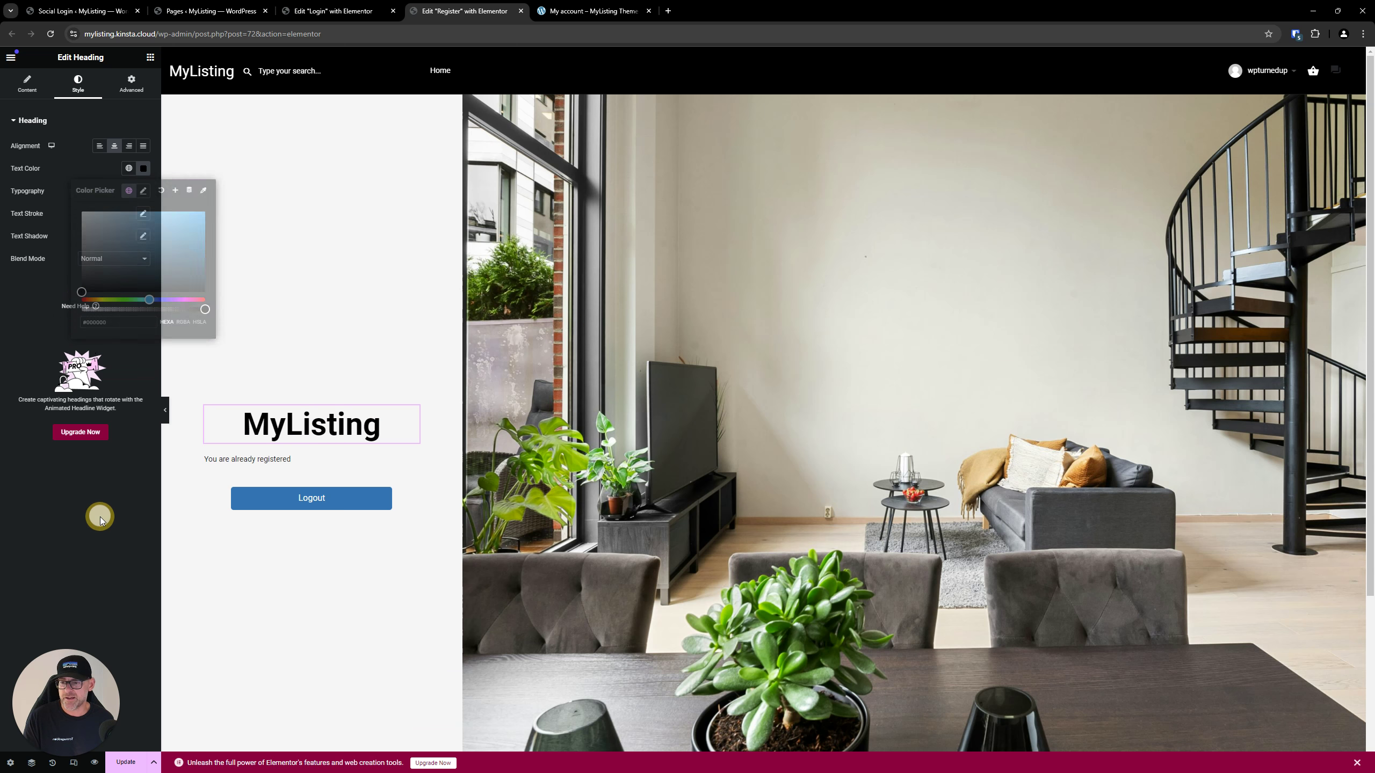
pyautogui.click(351, 433)
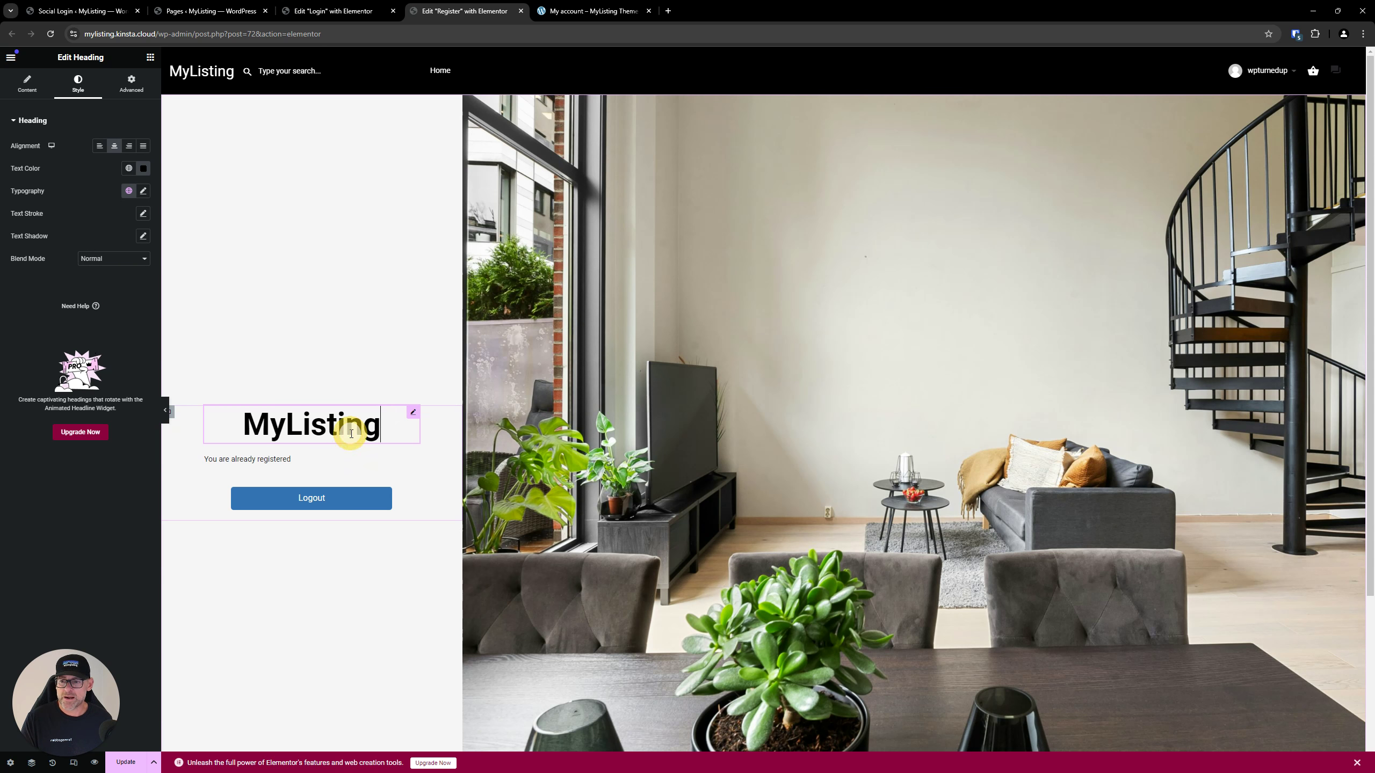
pyautogui.click(27, 83)
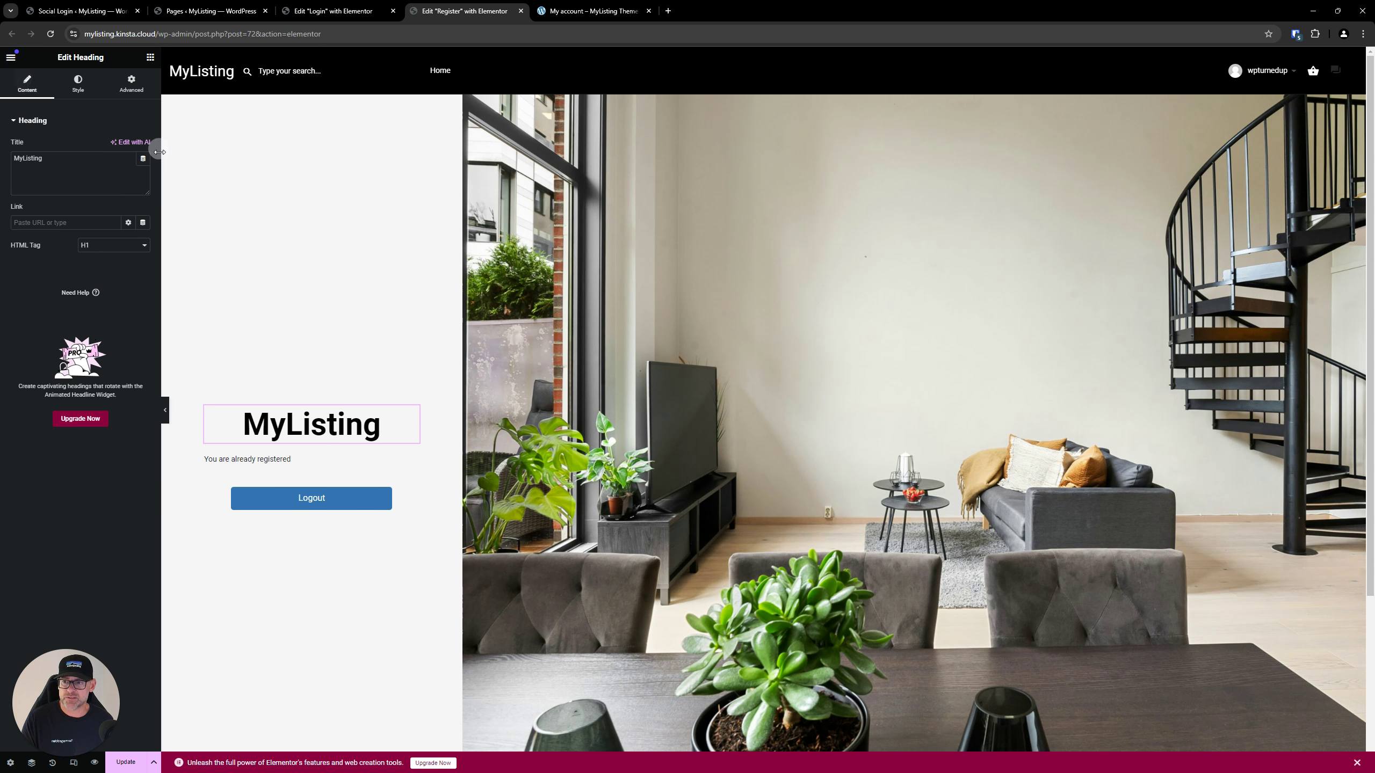
pyautogui.click(144, 159)
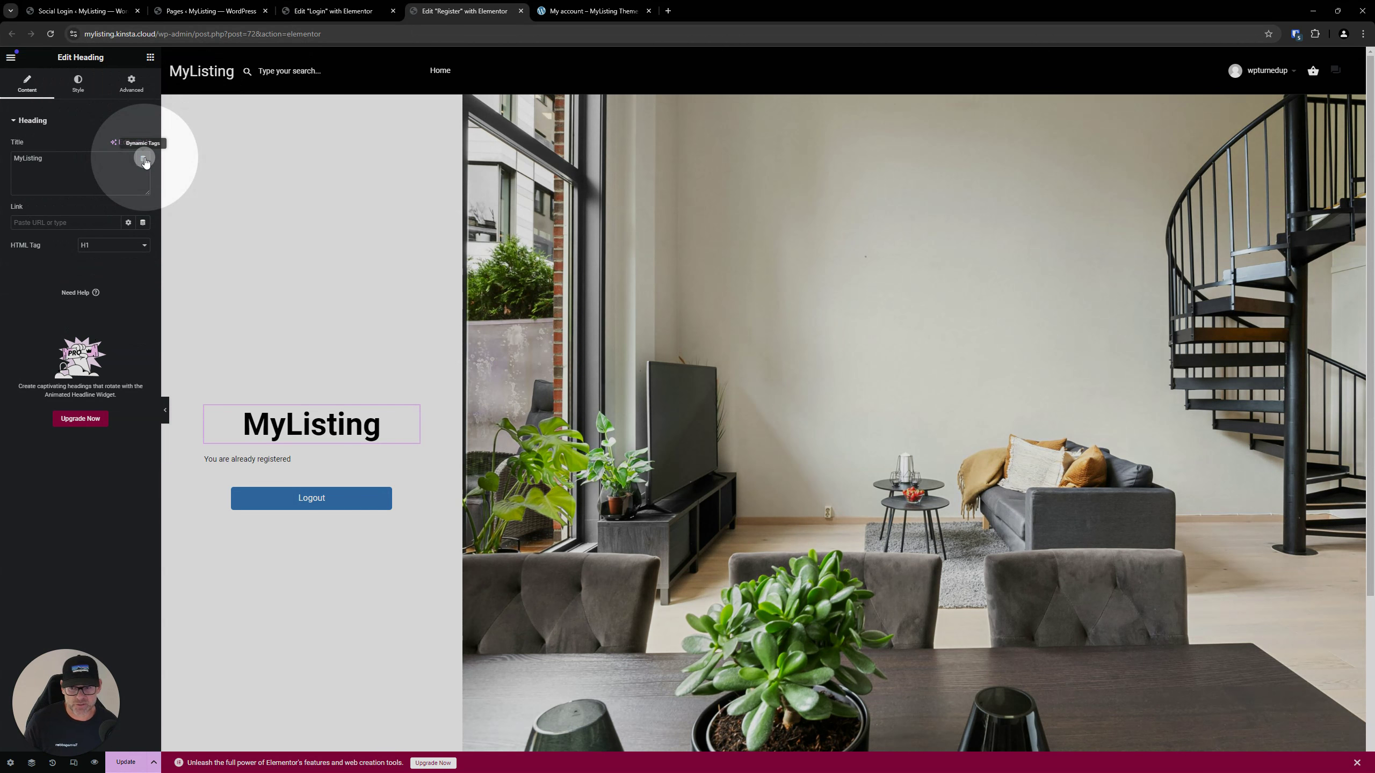
pyautogui.click(150, 416)
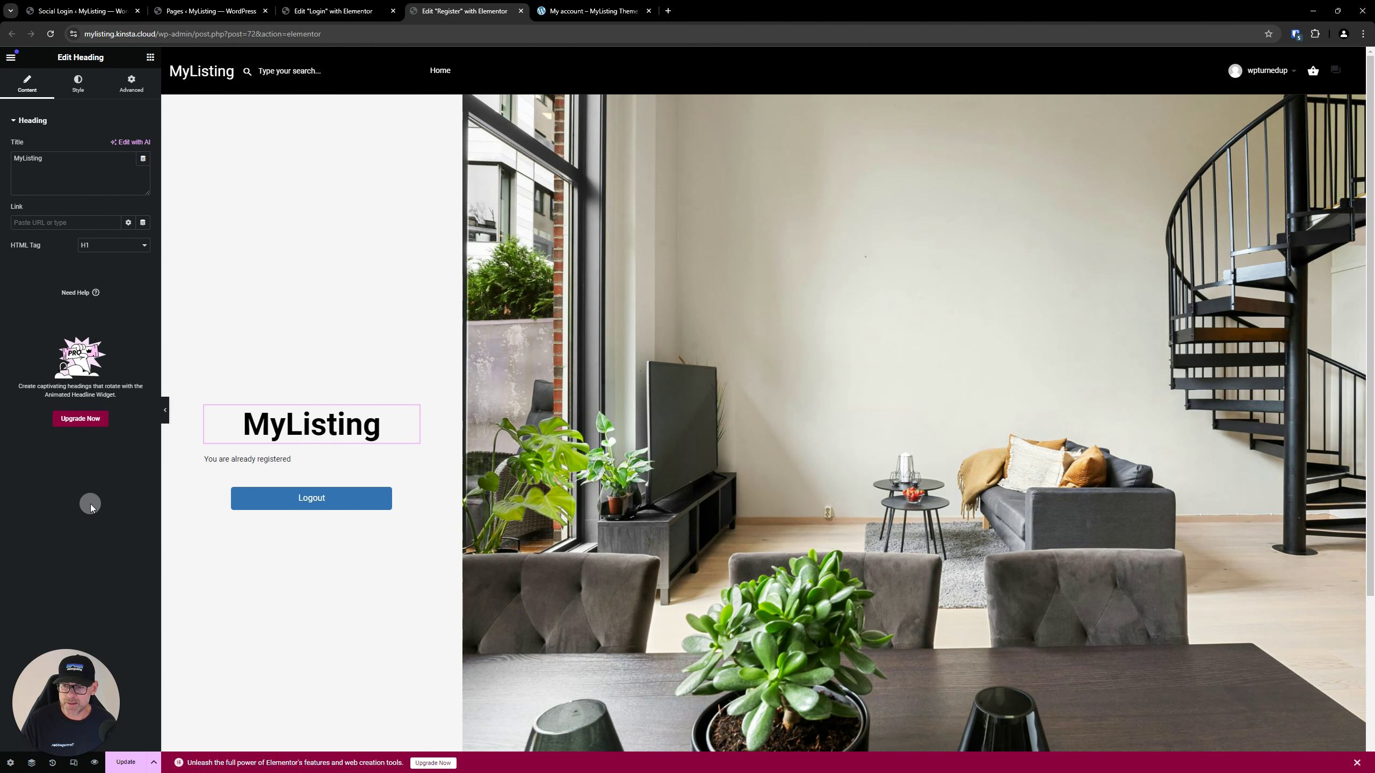
pyautogui.click(319, 420)
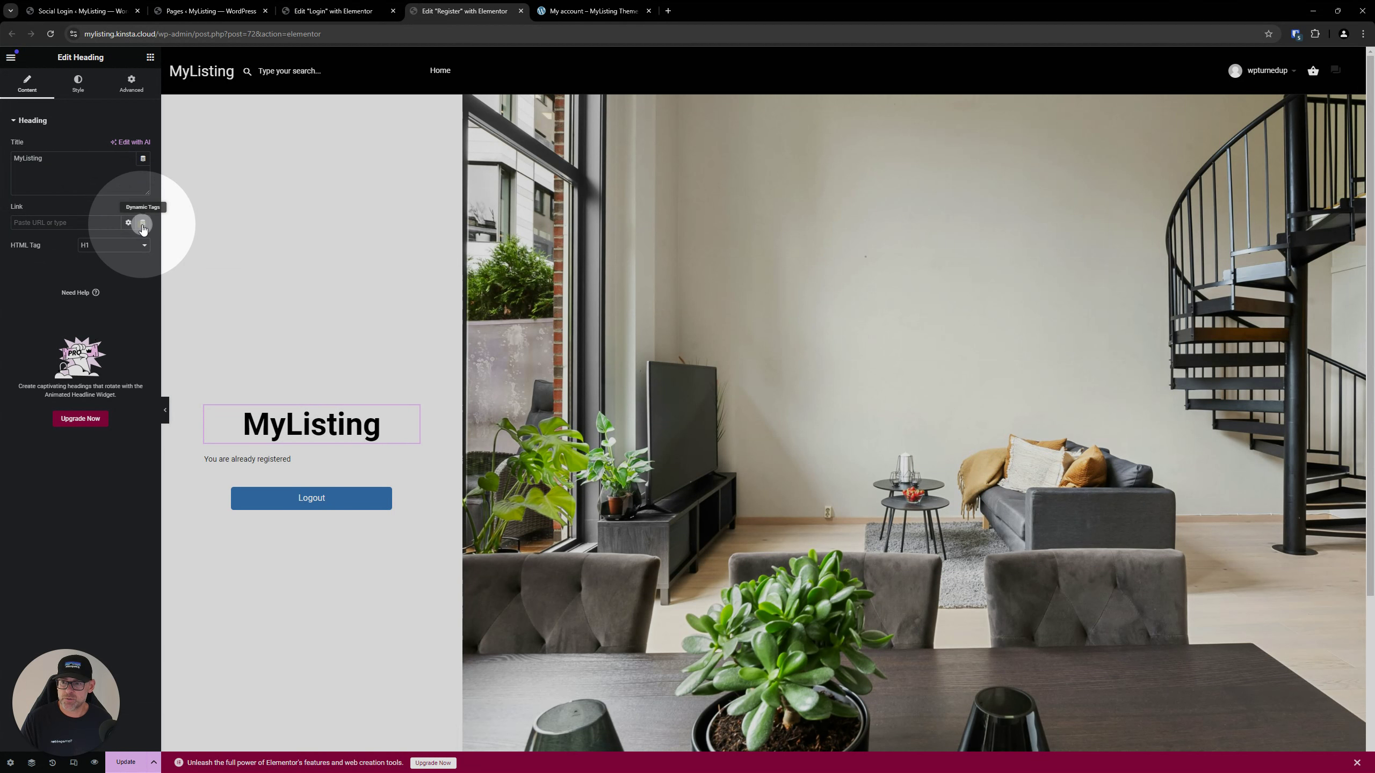
pyautogui.click(142, 223)
pyautogui.click(303, 222)
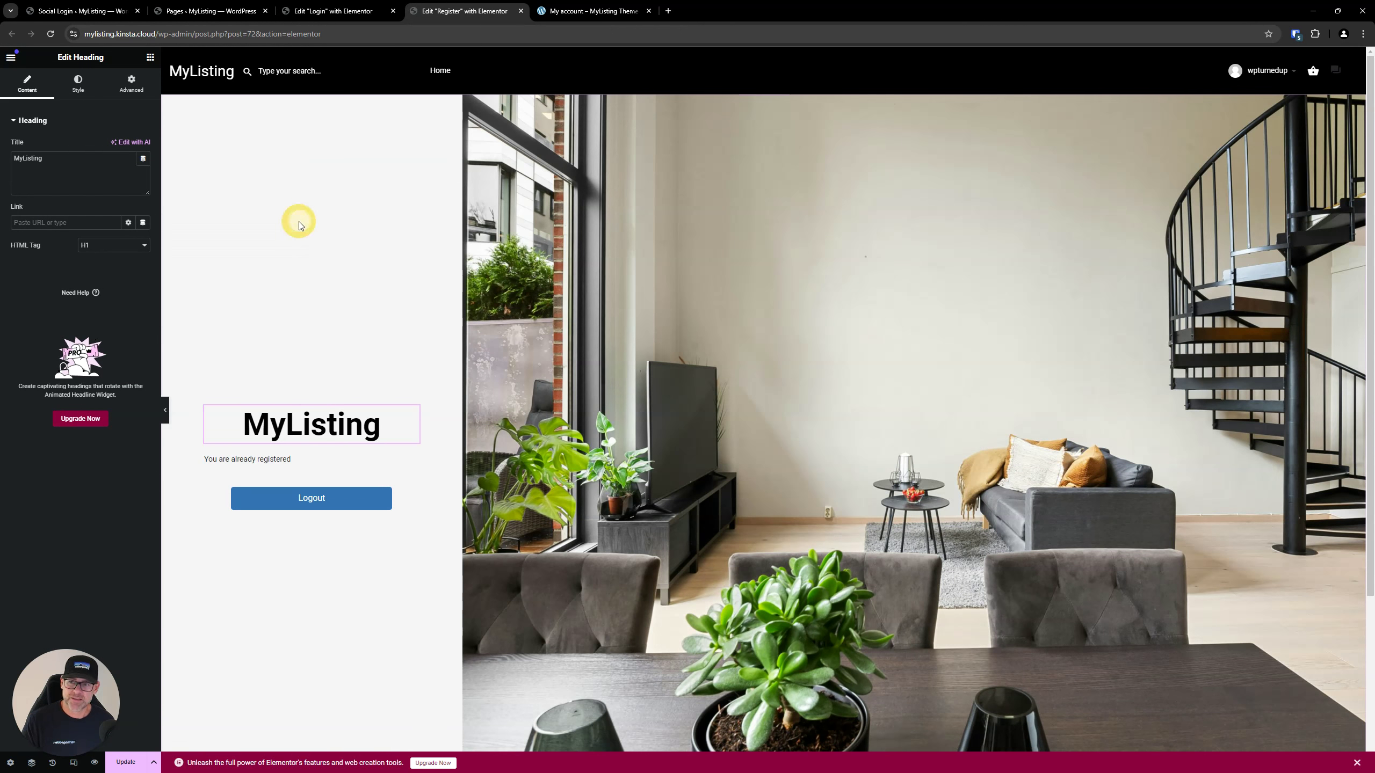
pyautogui.click(89, 223)
pyautogui.write('home')
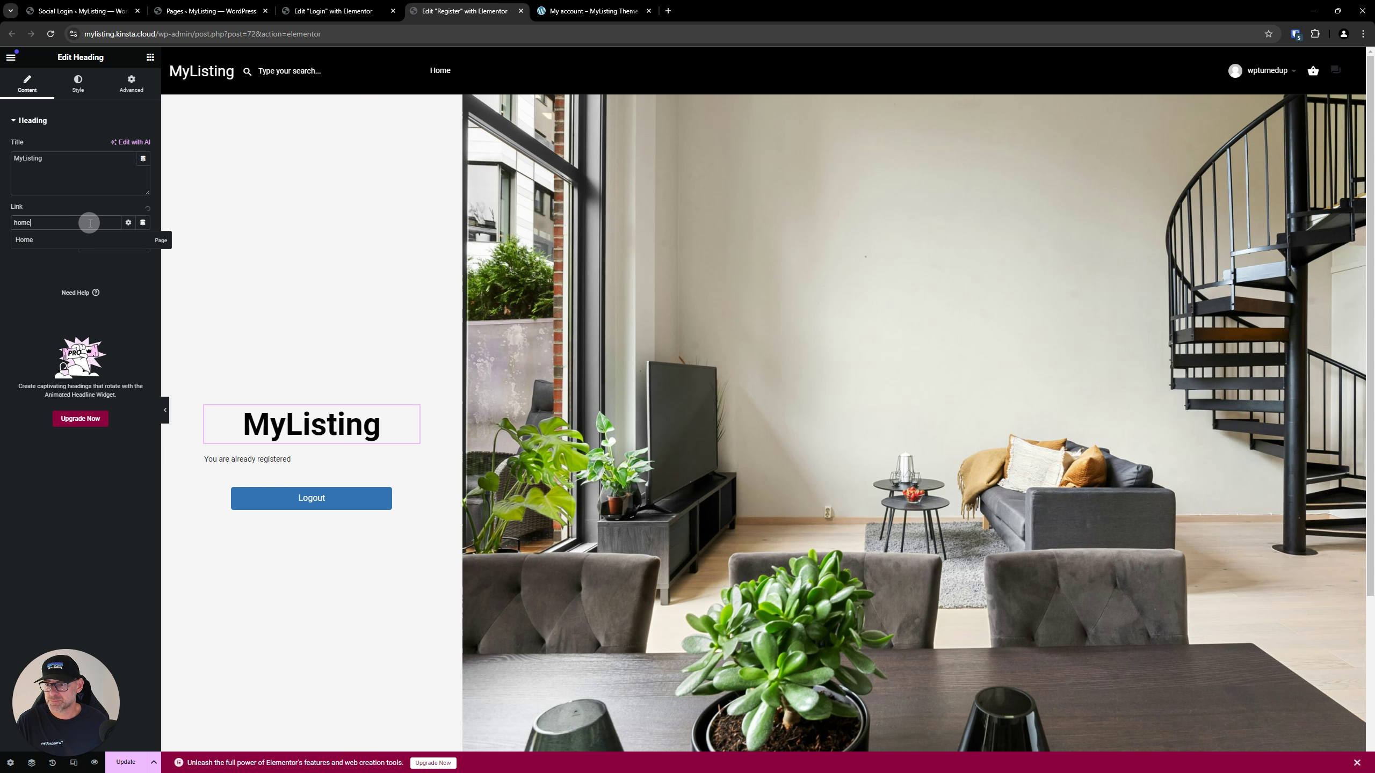
pyautogui.click(46, 238)
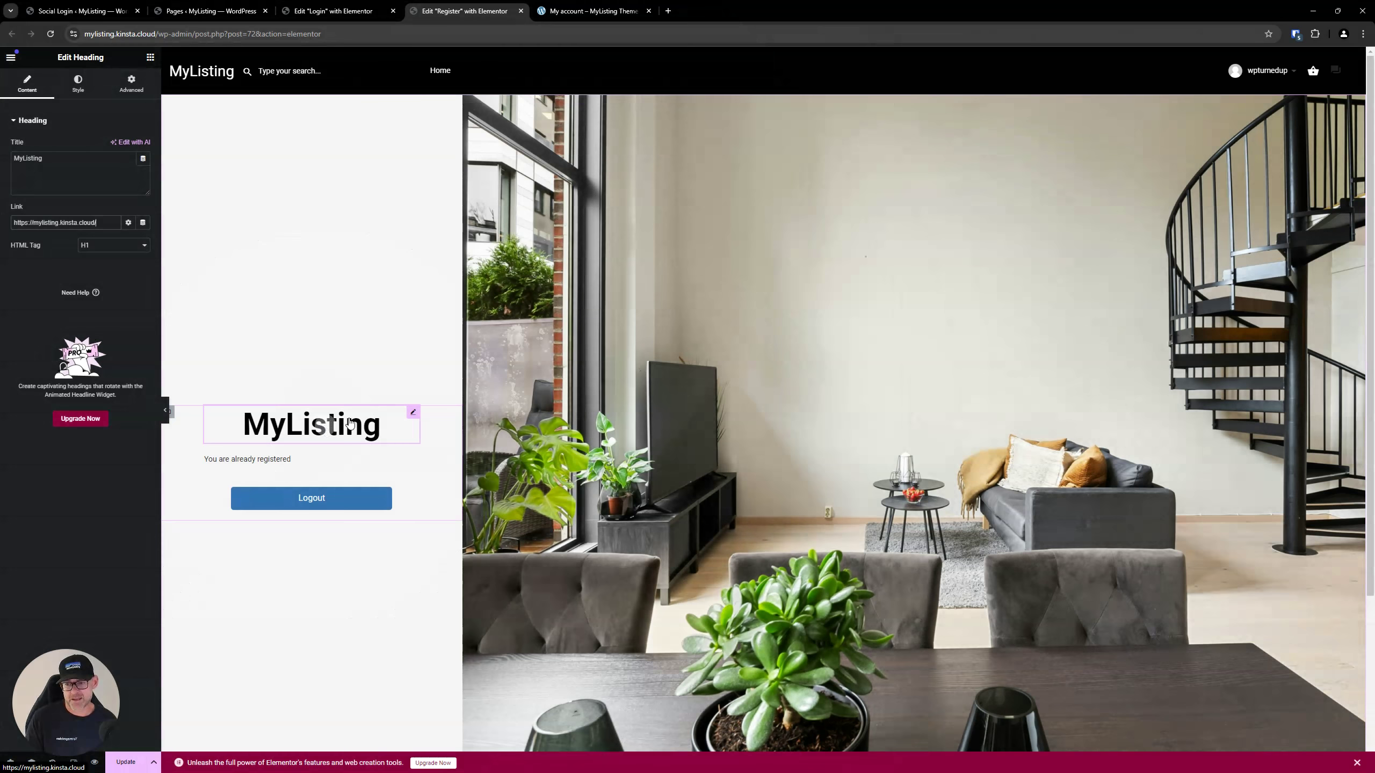
pyautogui.click(90, 578)
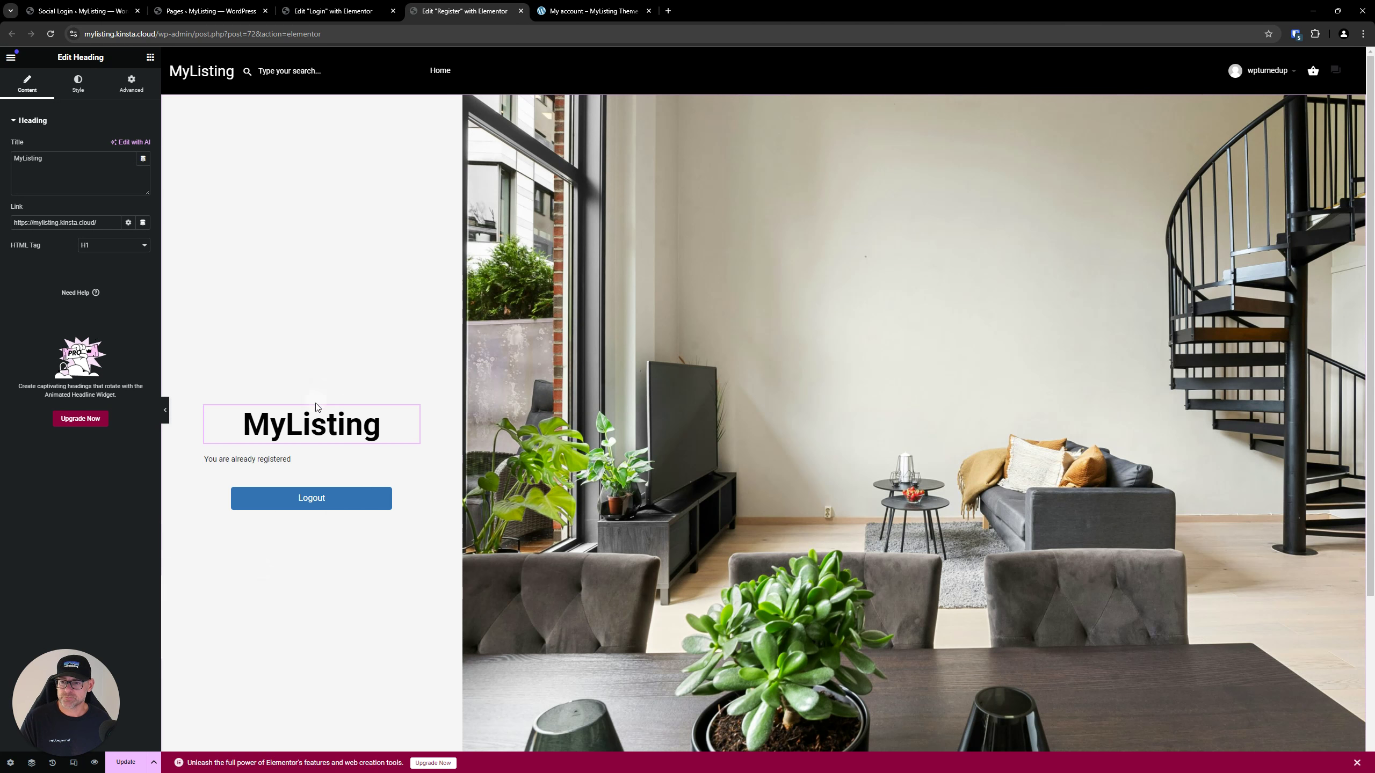
# - Copy the MyListing heading from the Register page and paste it after the empty heading on the Login page
pyautogui.rightClick(329, 421)
pyautogui.click(356, 474)
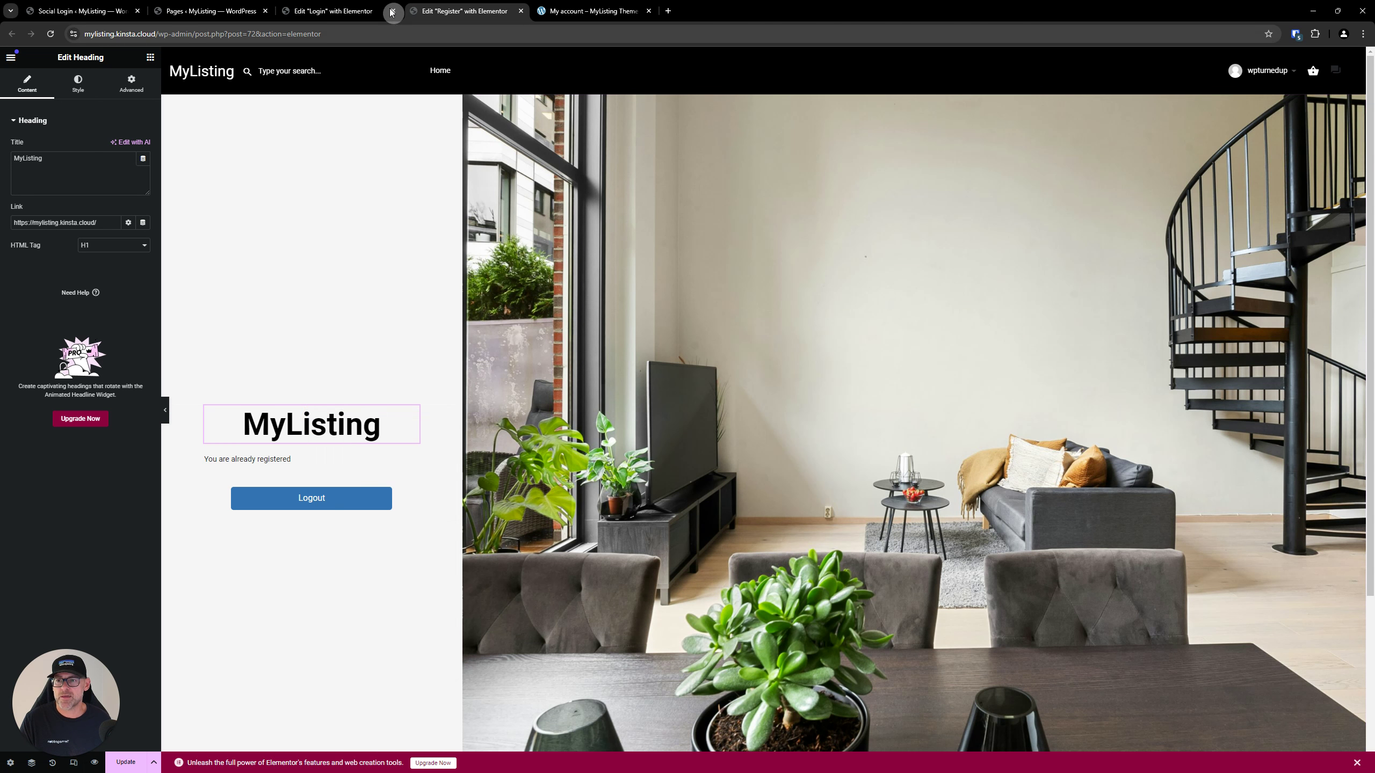
pyautogui.hotkey('ctrl', 'shift', 'Tab')
pyautogui.rightClick(262, 429)
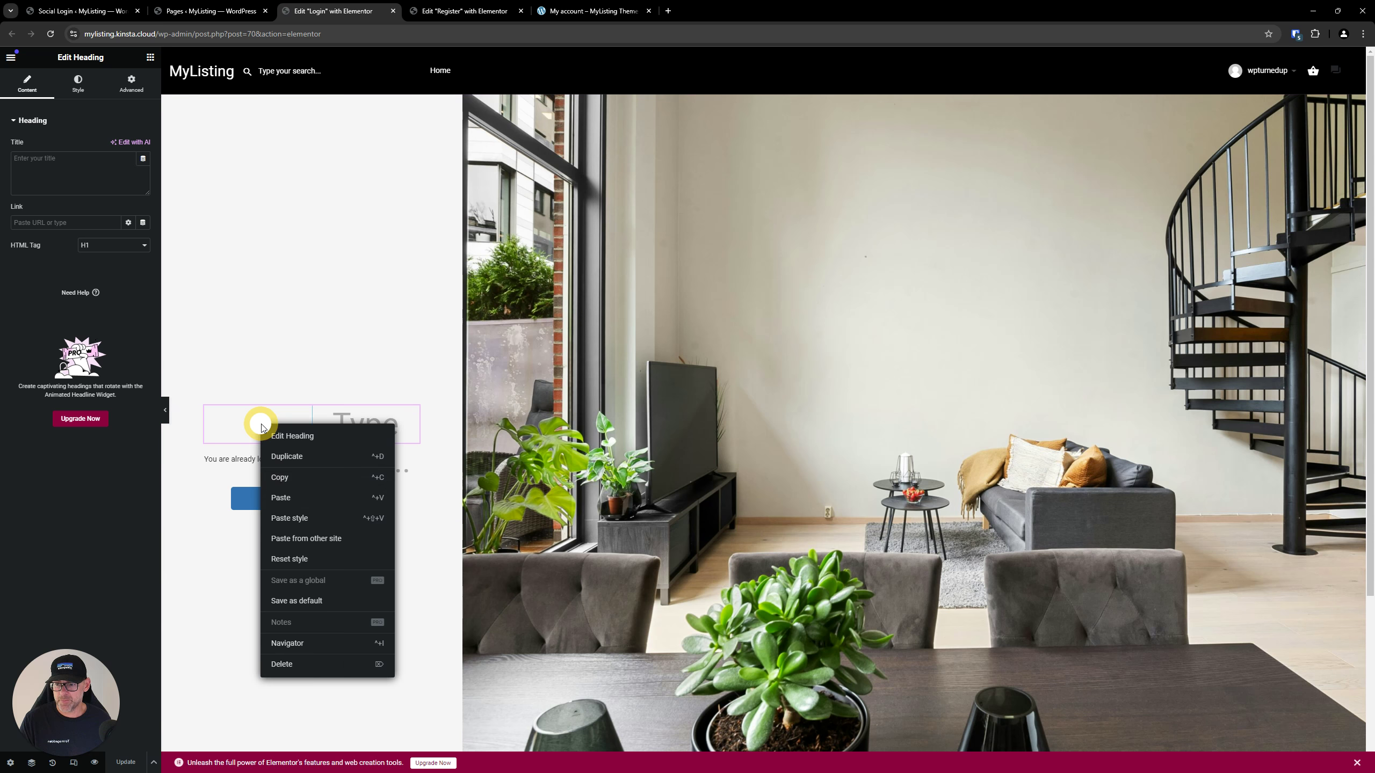
pyautogui.click(279, 488)
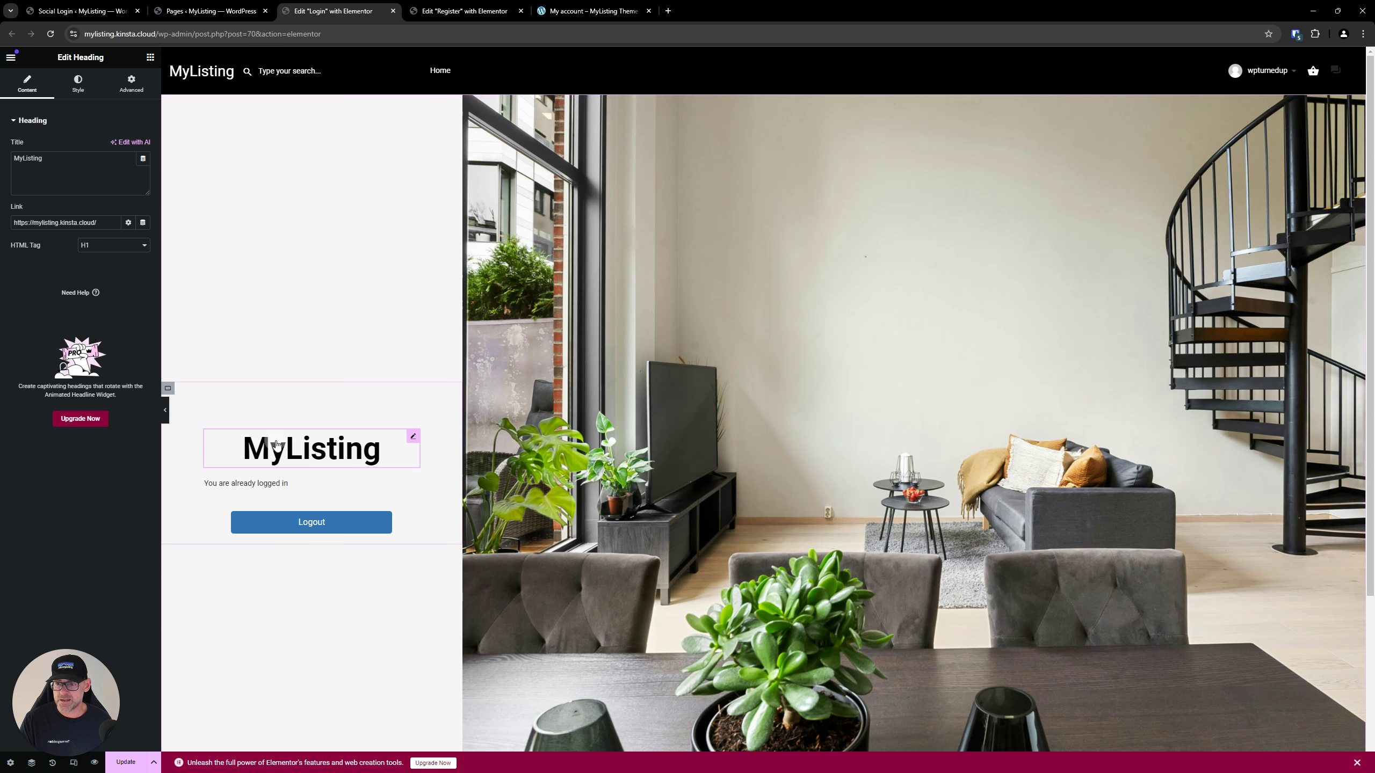
# - Delete the empty original heading from the Login page, and update both the Login and Register pages
pyautogui.rightClick(298, 418)
pyautogui.click(315, 633)
pyautogui.click(127, 762)
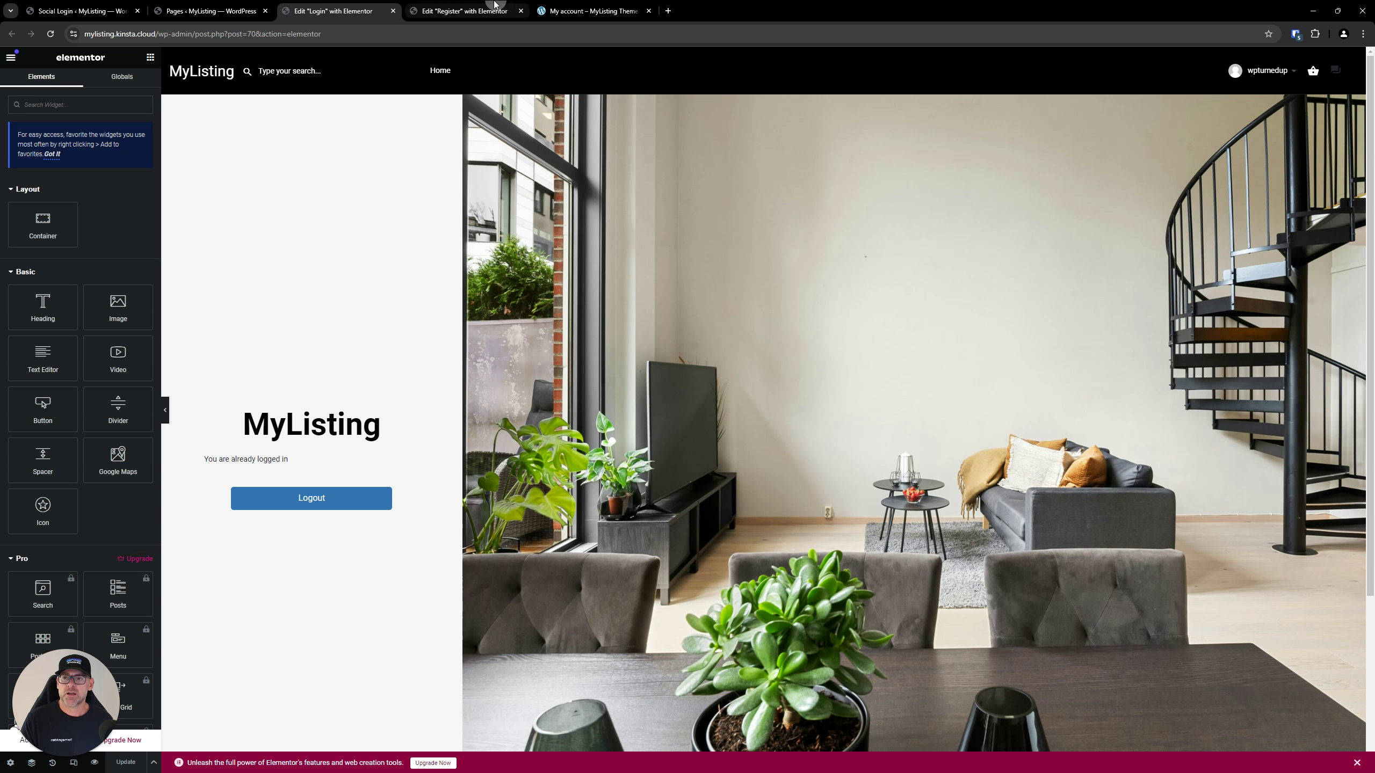
pyautogui.click(464, 10)
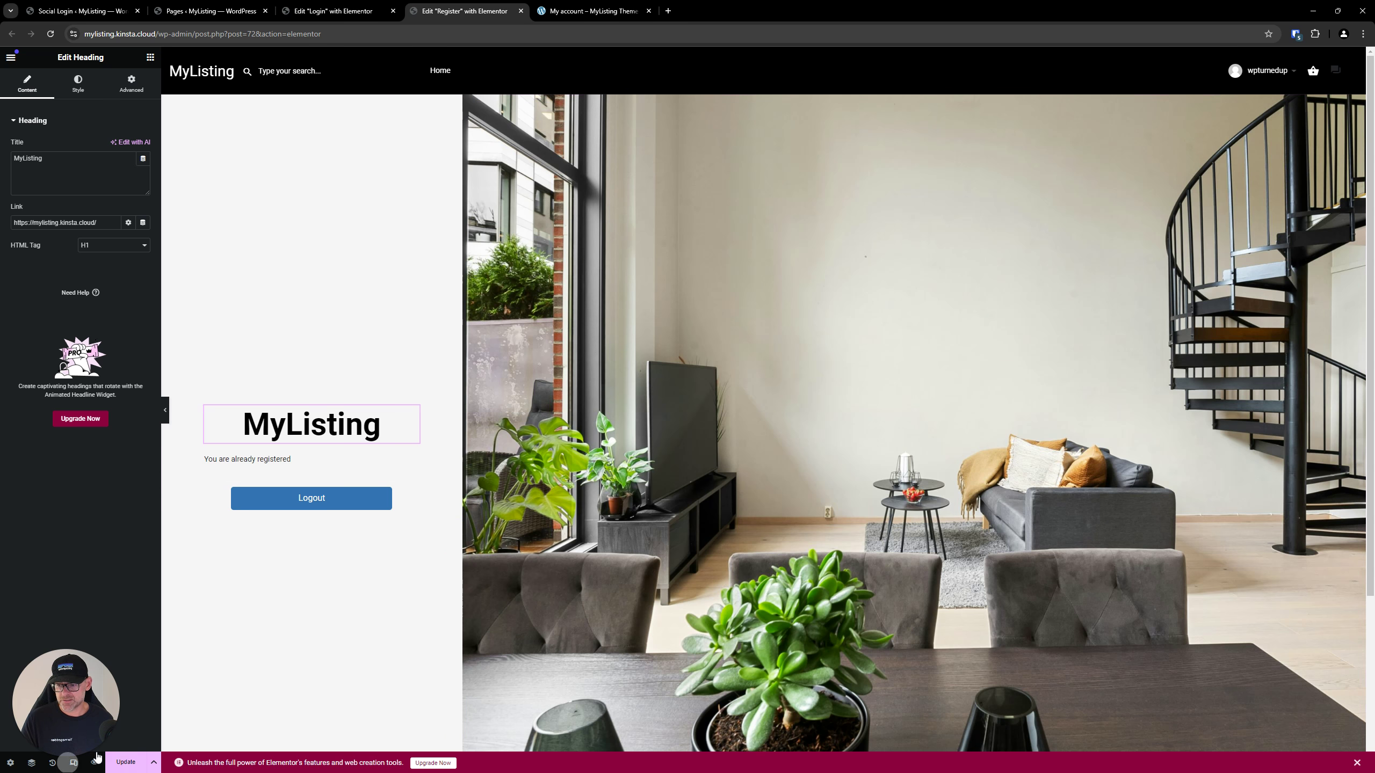
pyautogui.click(120, 763)
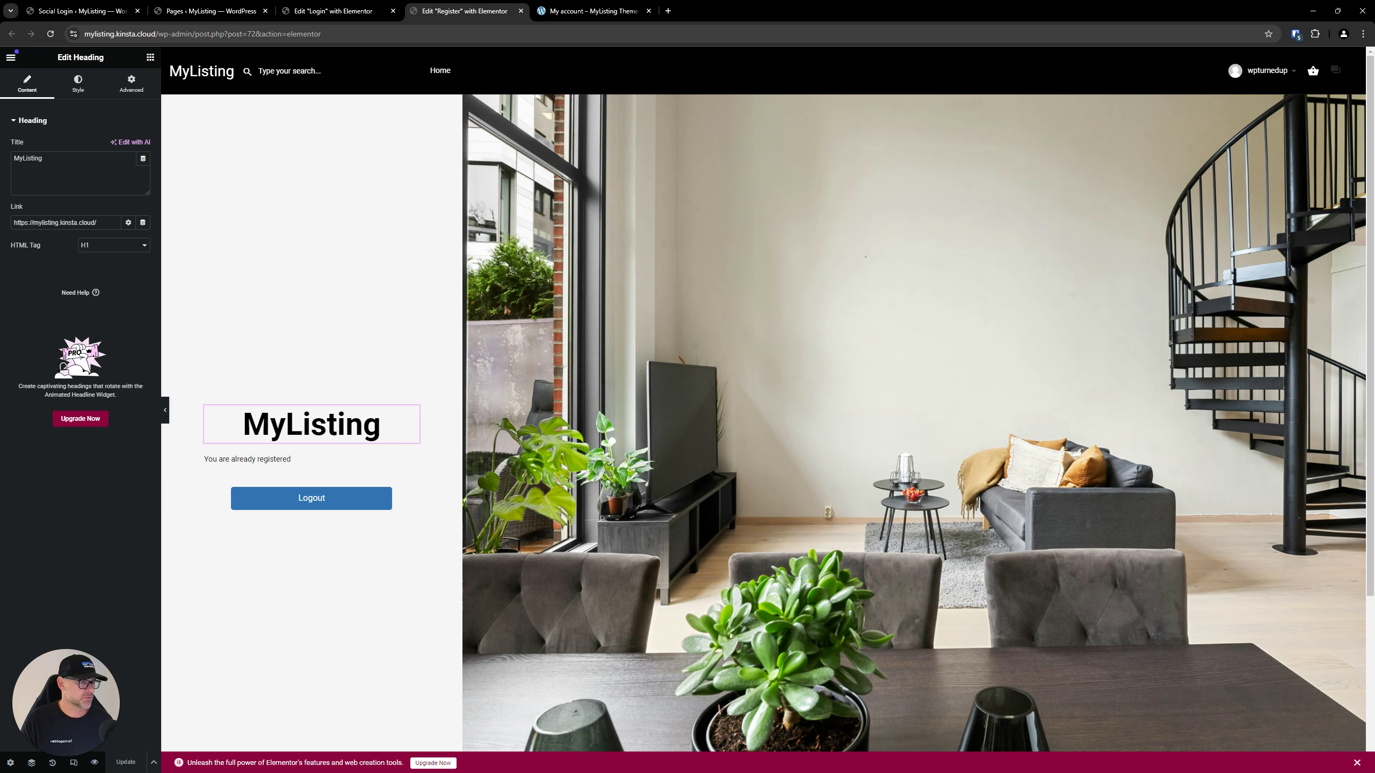
# - Maximize the logged-out browser window and reload the Login page to check the pasted heading
pyautogui.hotkey('alt', 'Tab')
pyautogui.moveTo(833, 232); pyautogui.dragTo(833, 13)
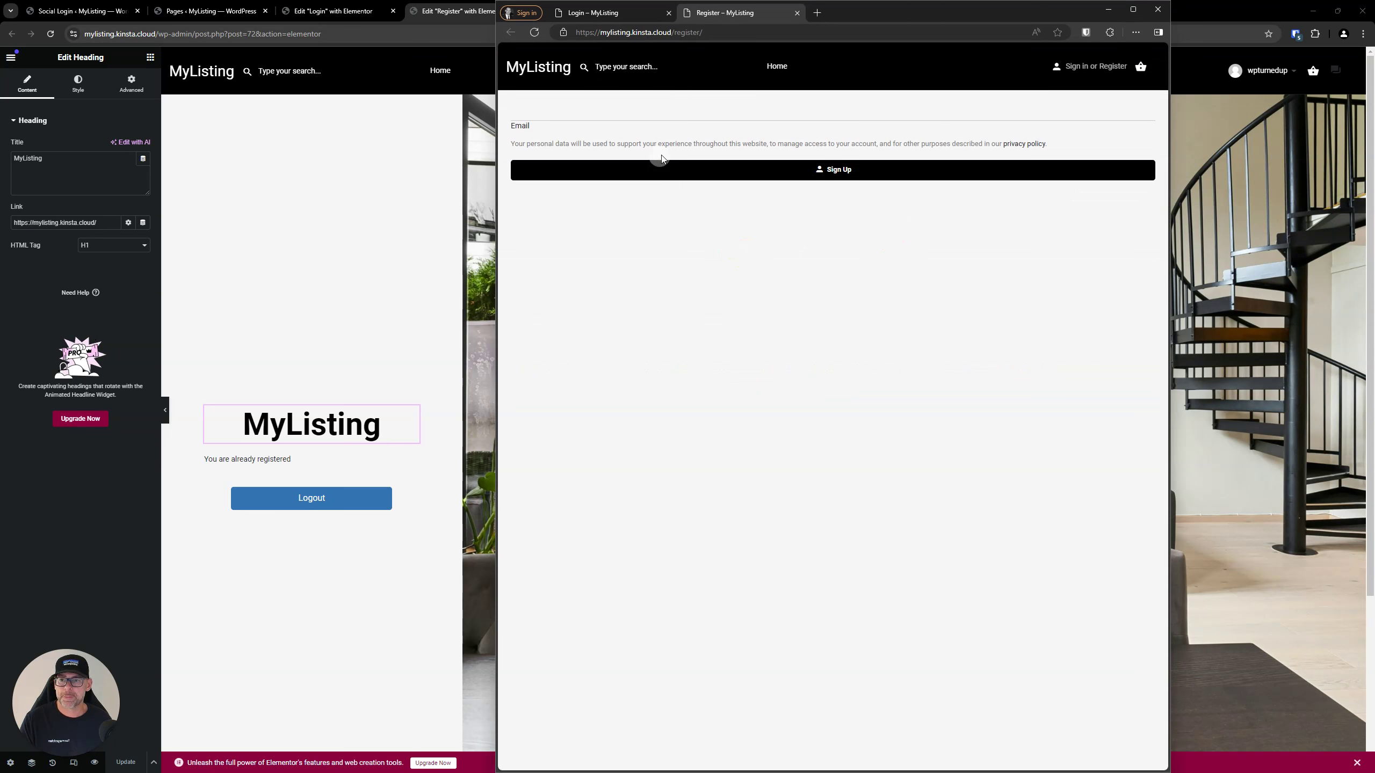
pyautogui.click(1133, 9)
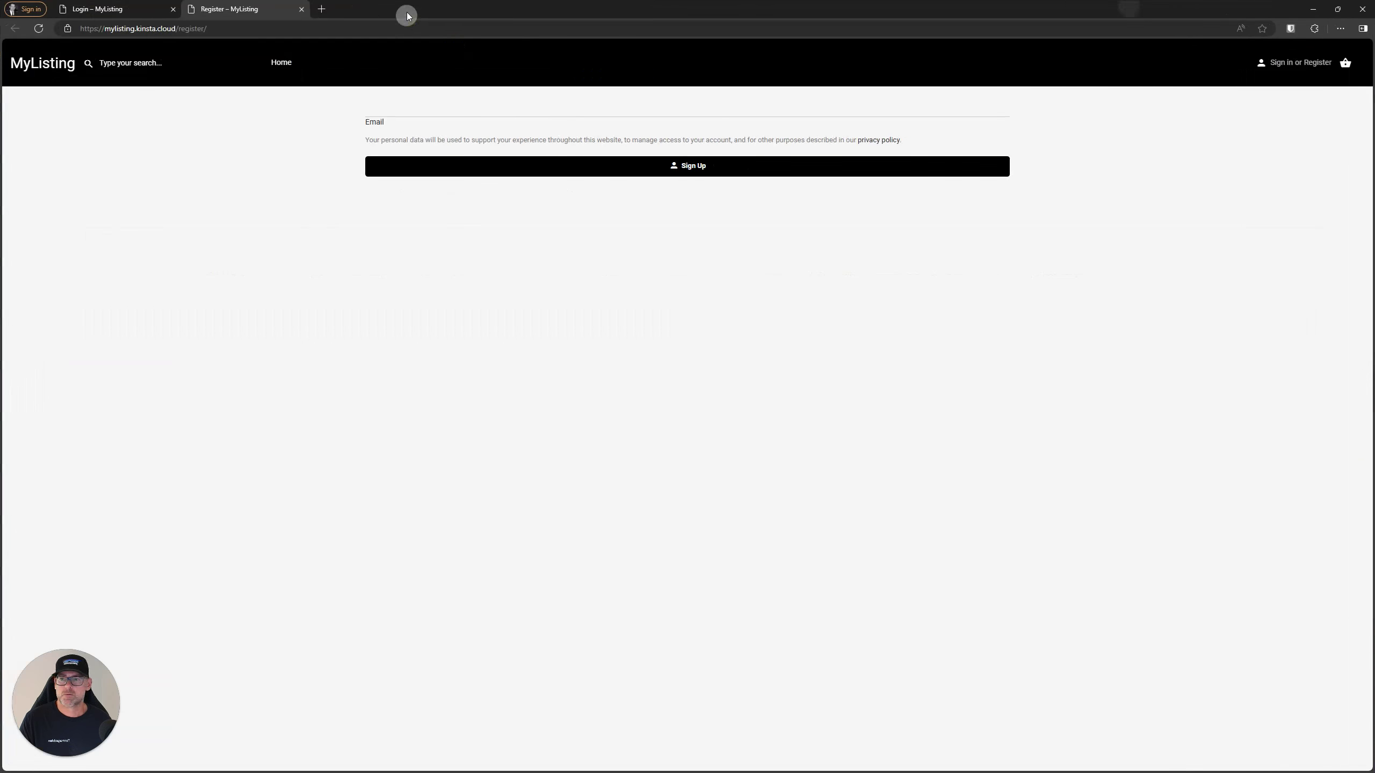
pyautogui.click(97, 9)
pyautogui.click(49, 29)
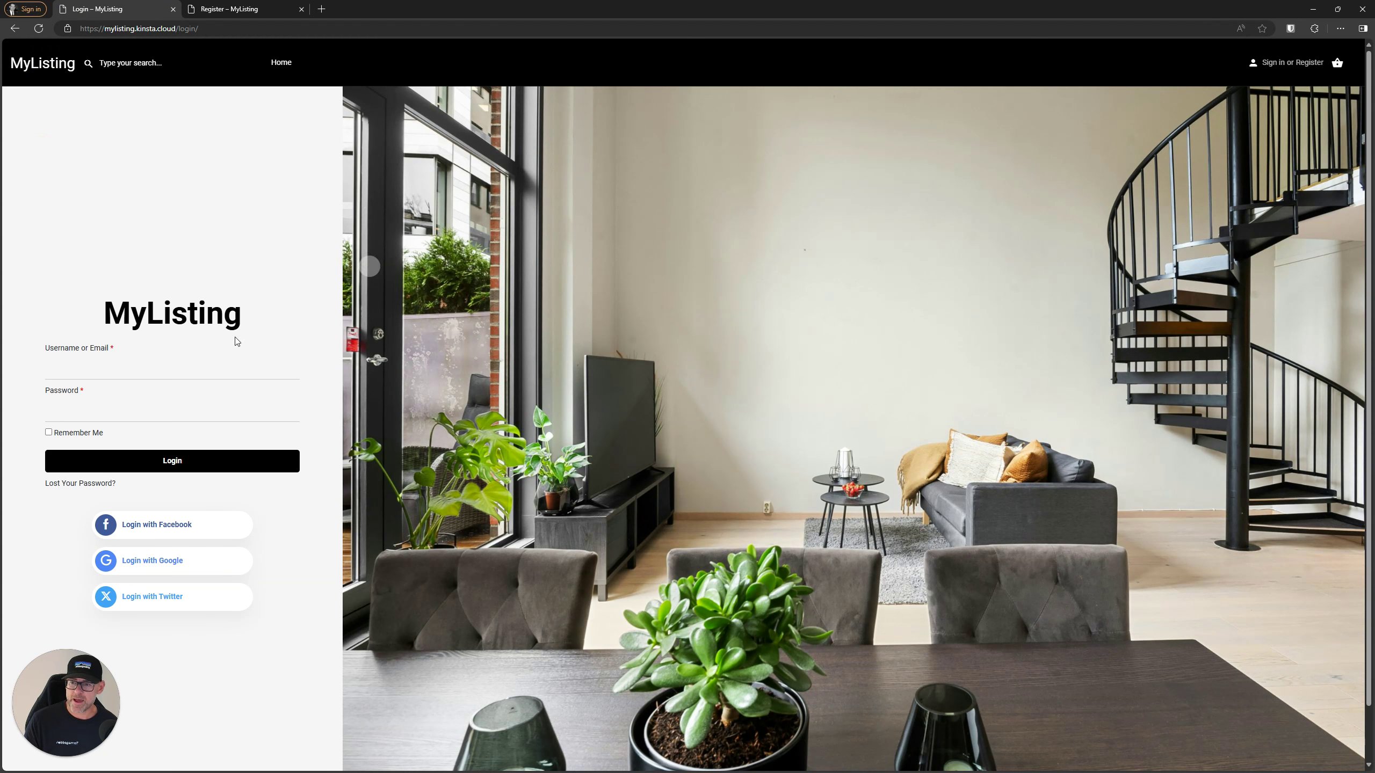
# - Left-align the MyListing heading on the Login page in Elementor and update the page
pyautogui.hotkey('alt', 'Tab')
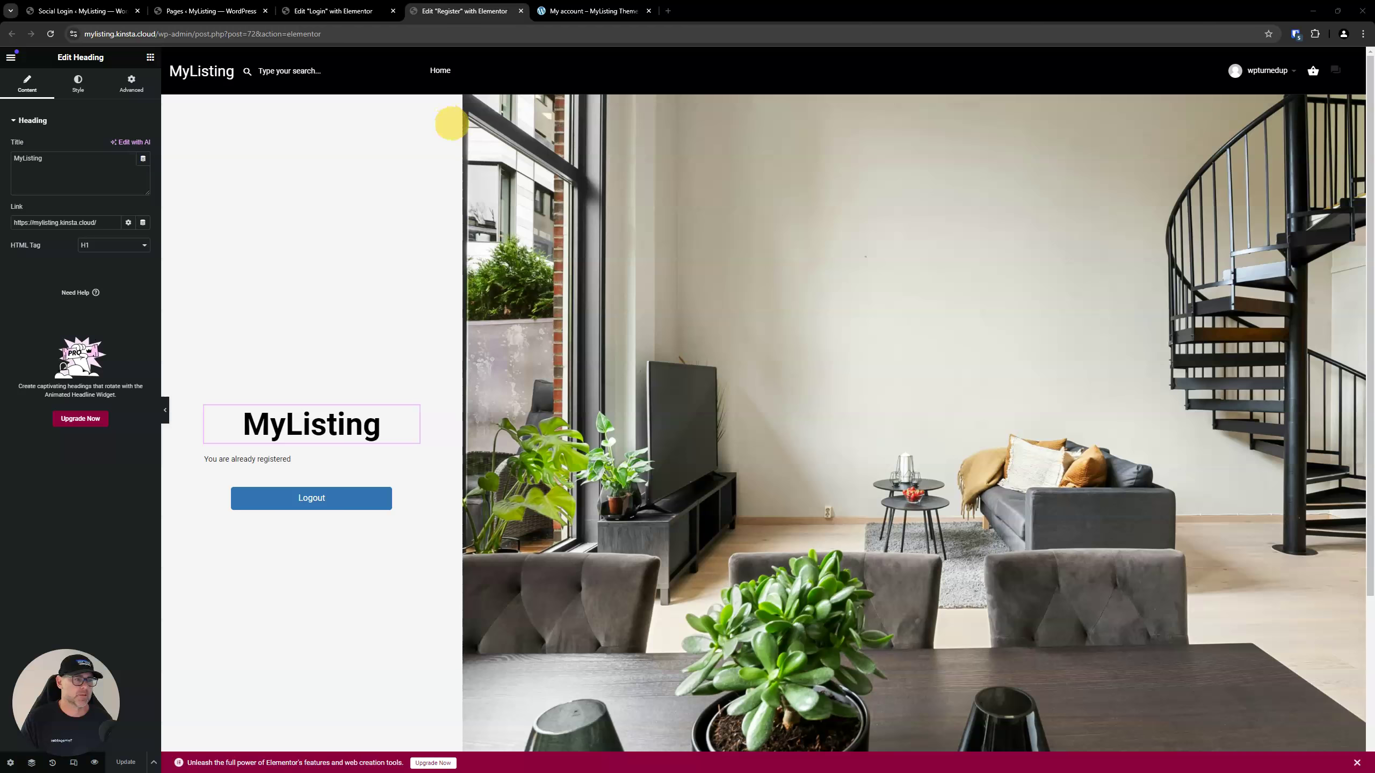
pyautogui.click(333, 10)
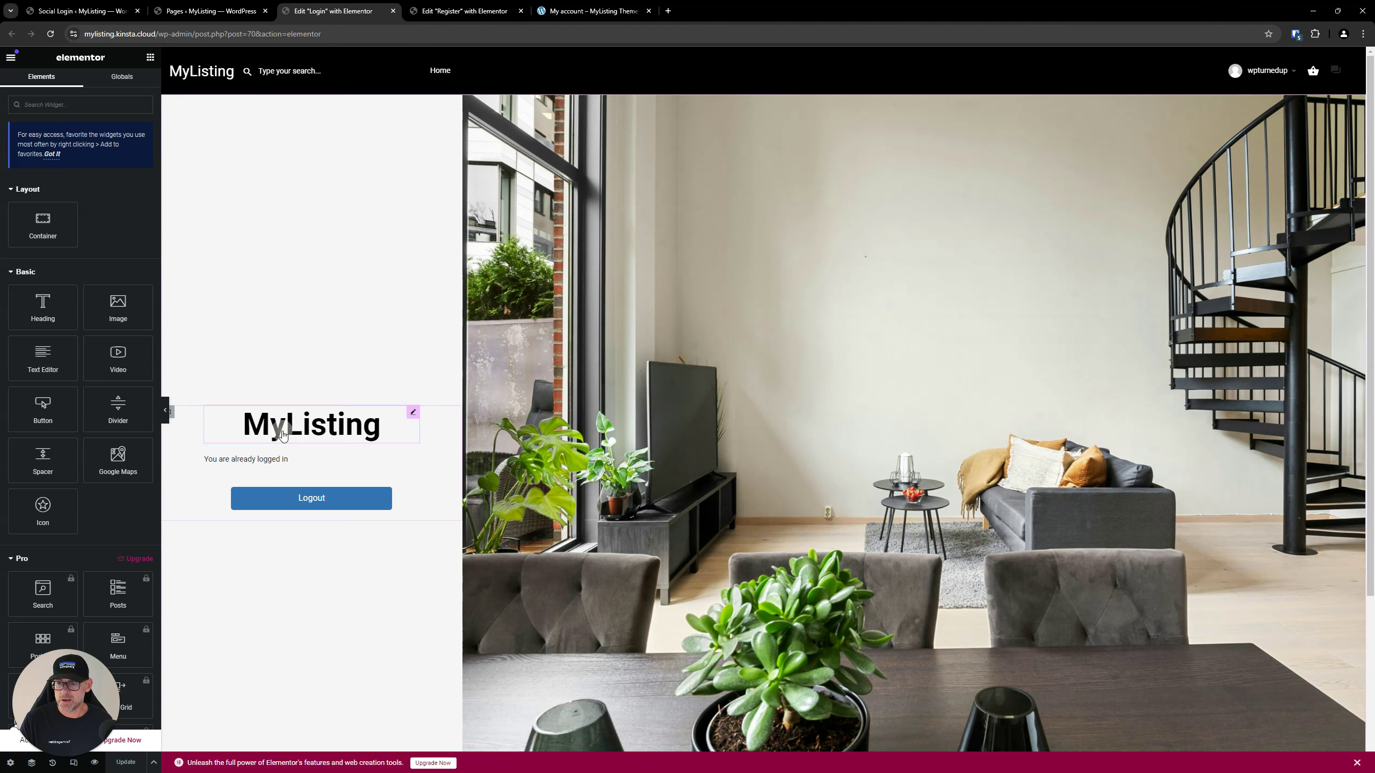
pyautogui.click(79, 86)
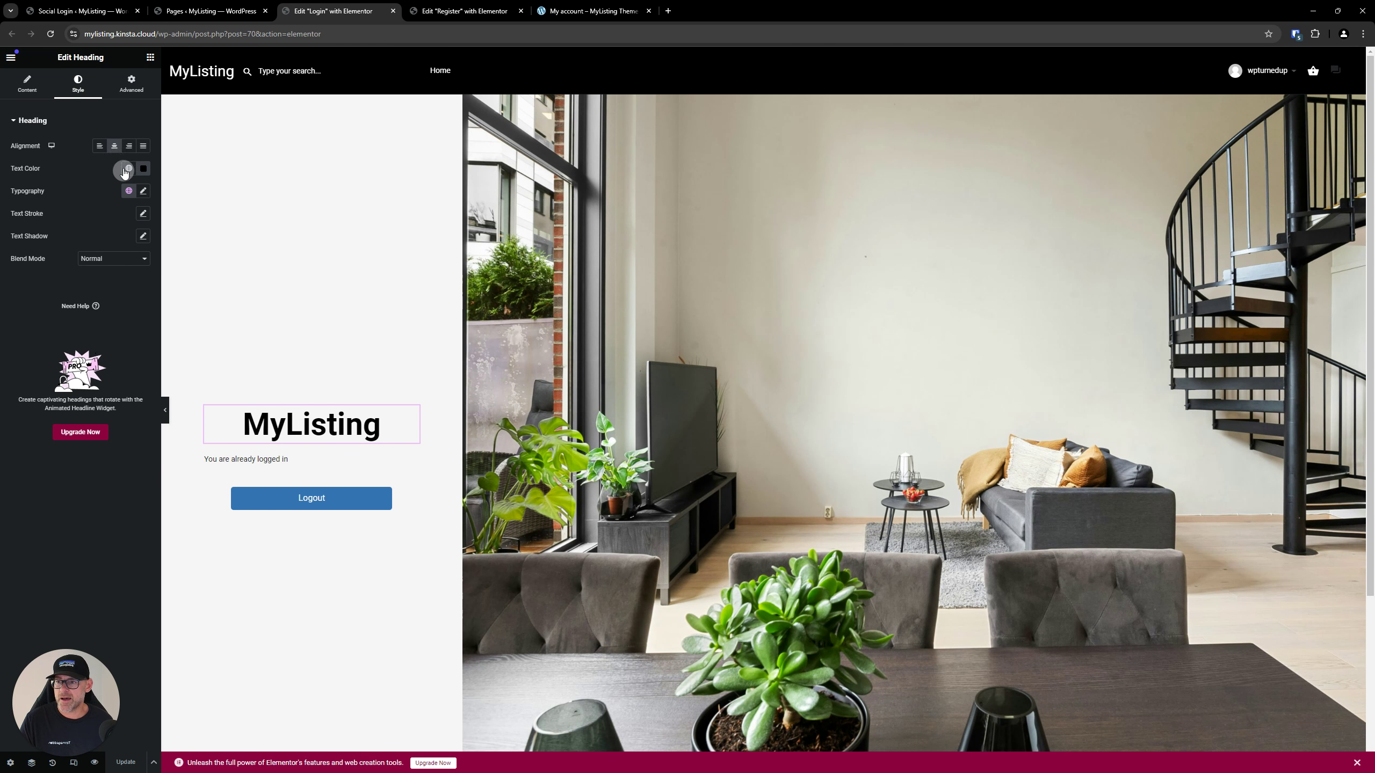
pyautogui.click(99, 146)
pyautogui.click(126, 762)
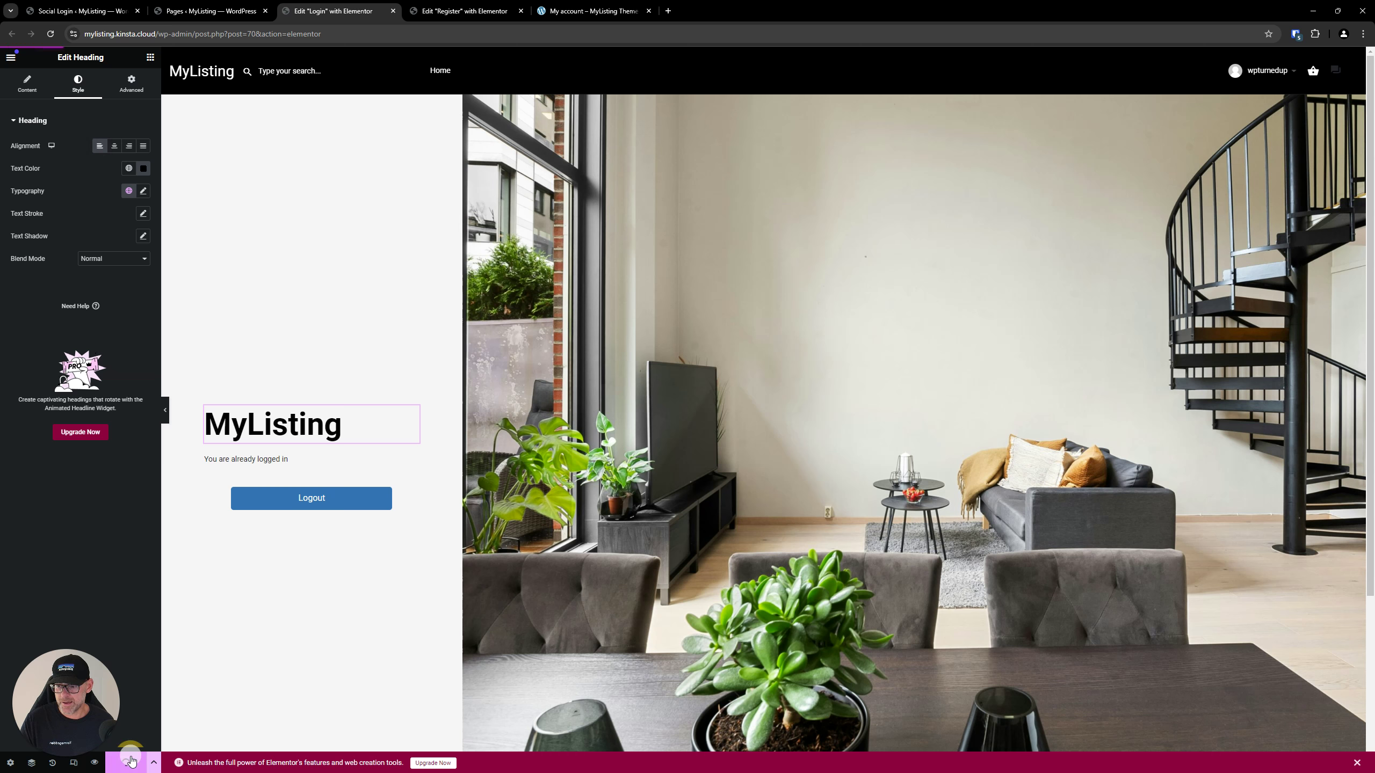
# - Left-align the MyListing heading on the Register page and update the page
pyautogui.click(460, 11)
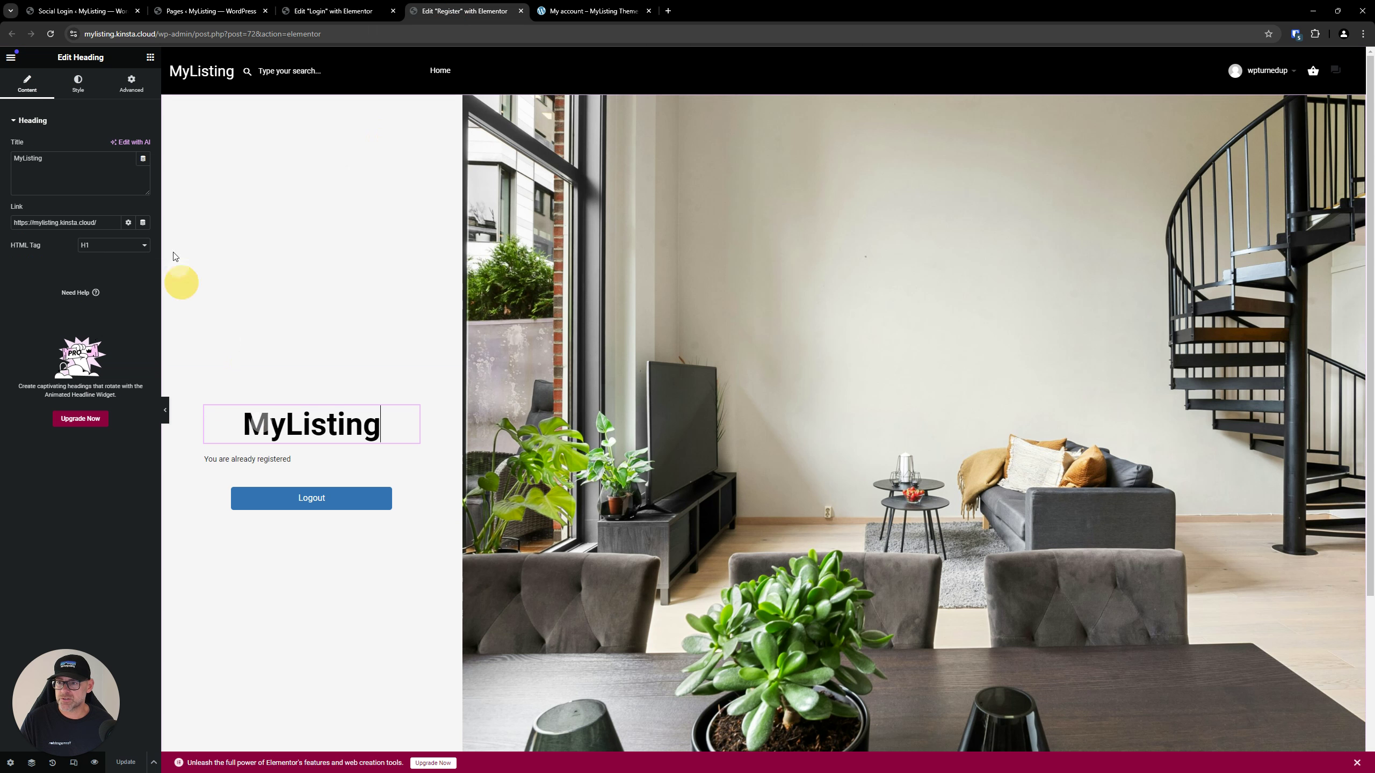
pyautogui.click(78, 86)
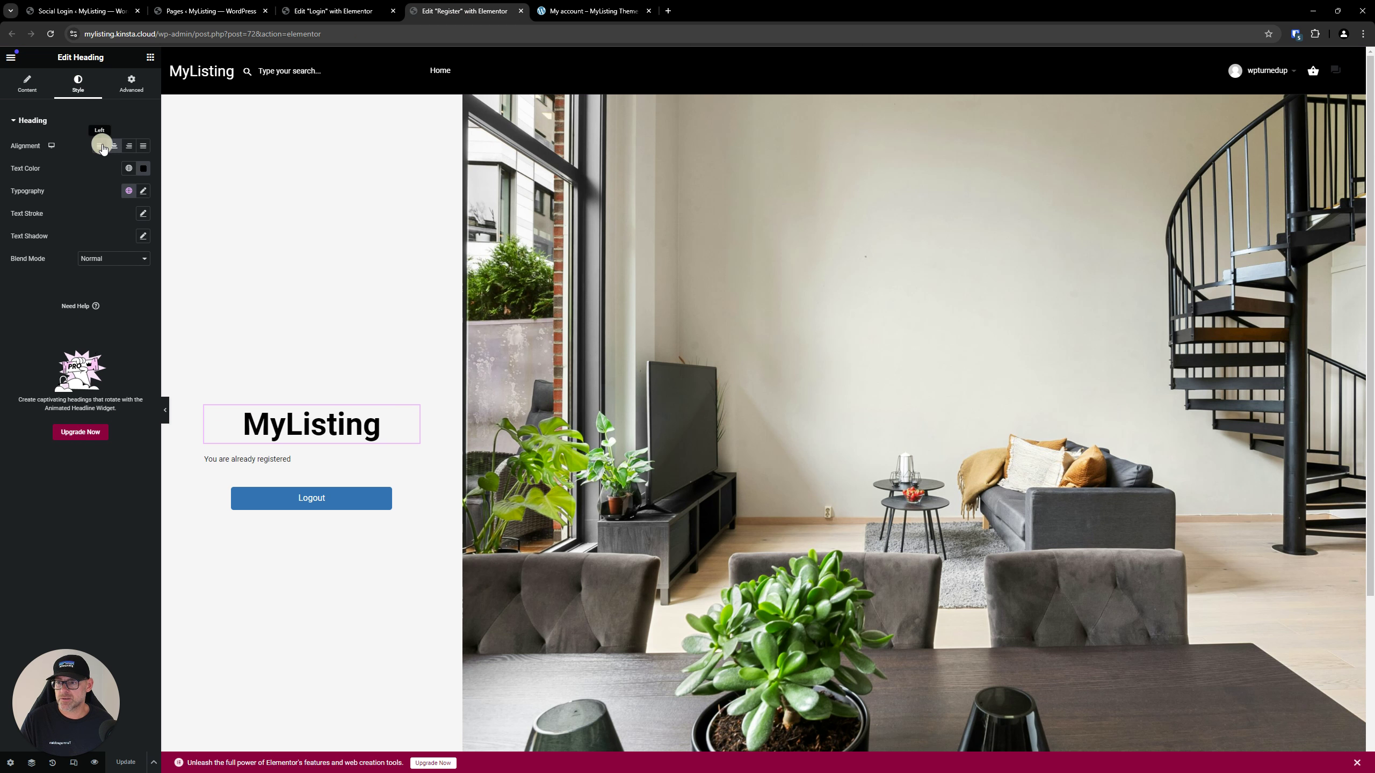
pyautogui.click(100, 146)
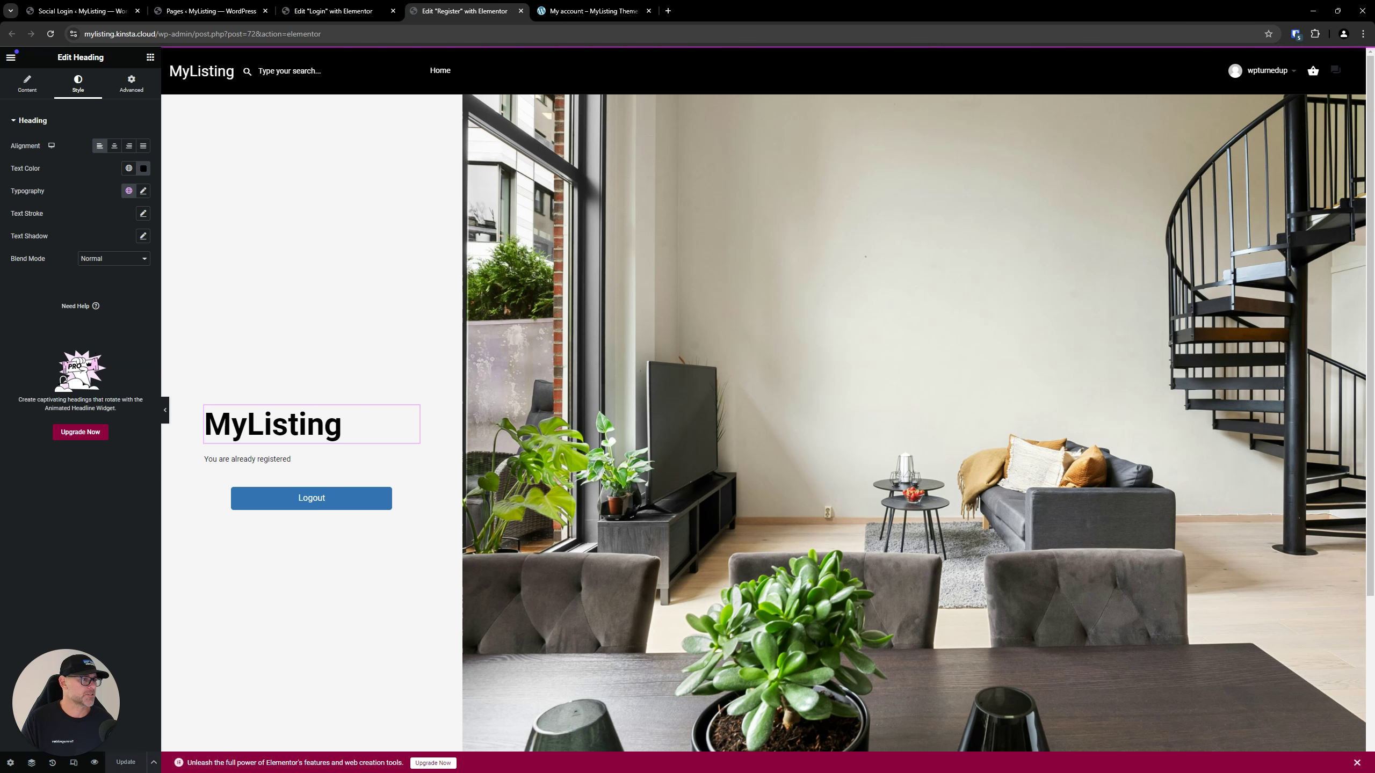
# - Reload the Login page in the logged-out browser to check the heading alignment, and switch to the Register page there
pyautogui.moveTo(1372, 184); pyautogui.dragTo(885, 157)
pyautogui.doubleClick(886, 156)
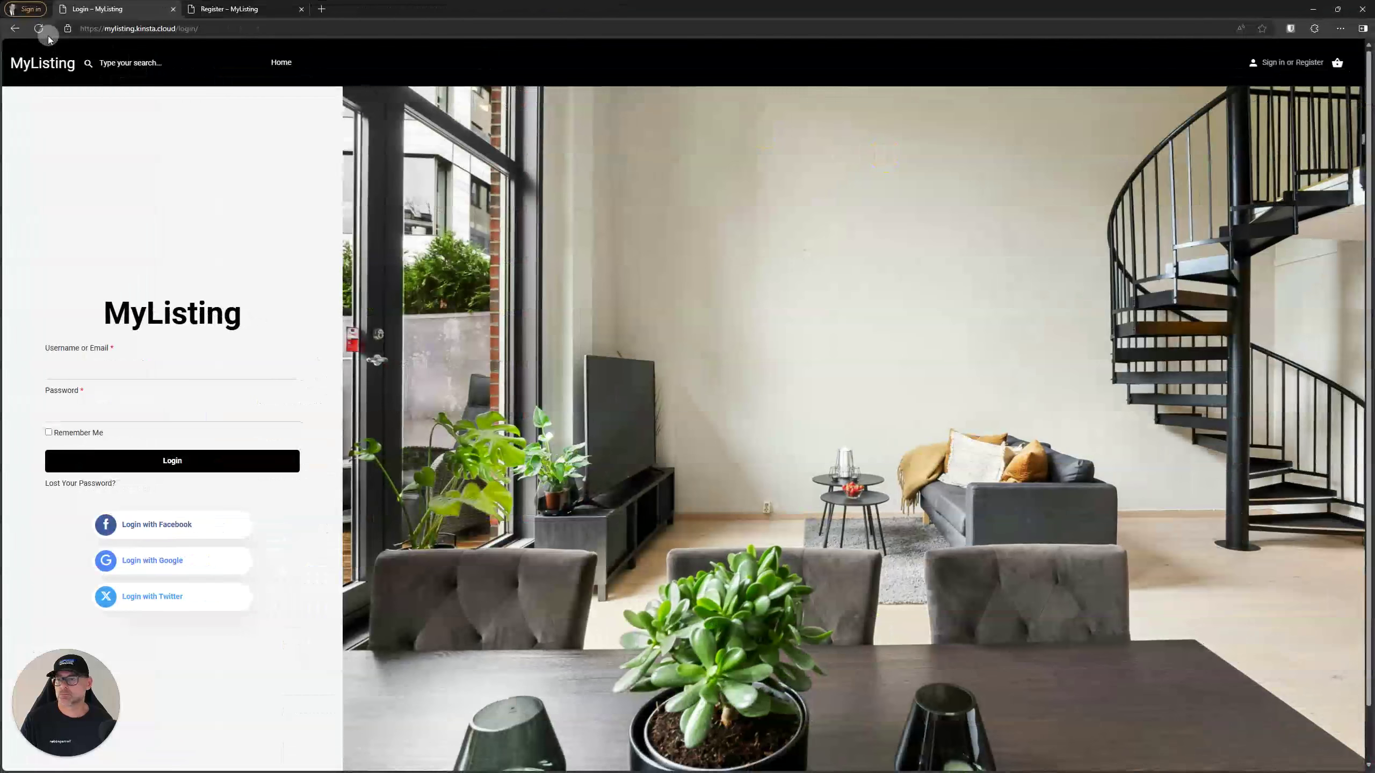
pyautogui.click(39, 29)
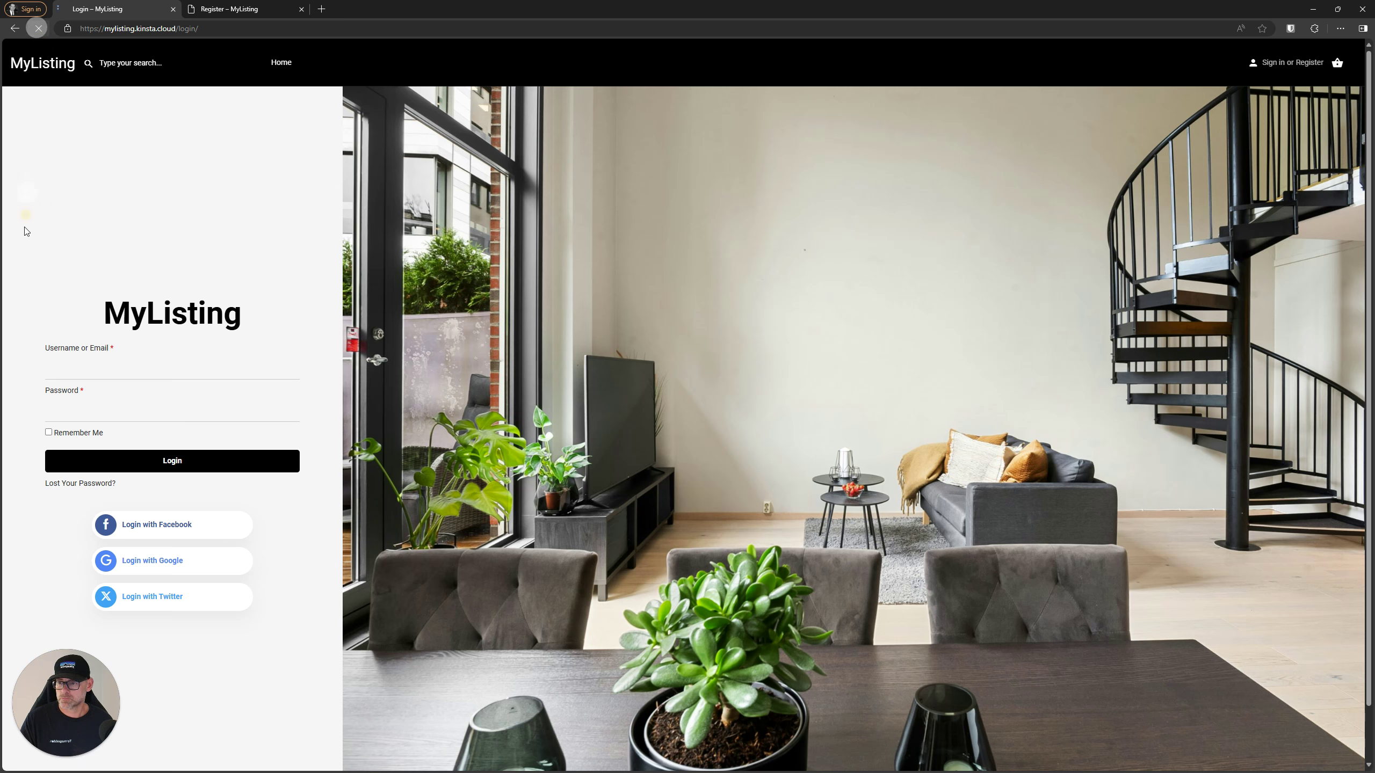
pyautogui.click(225, 9)
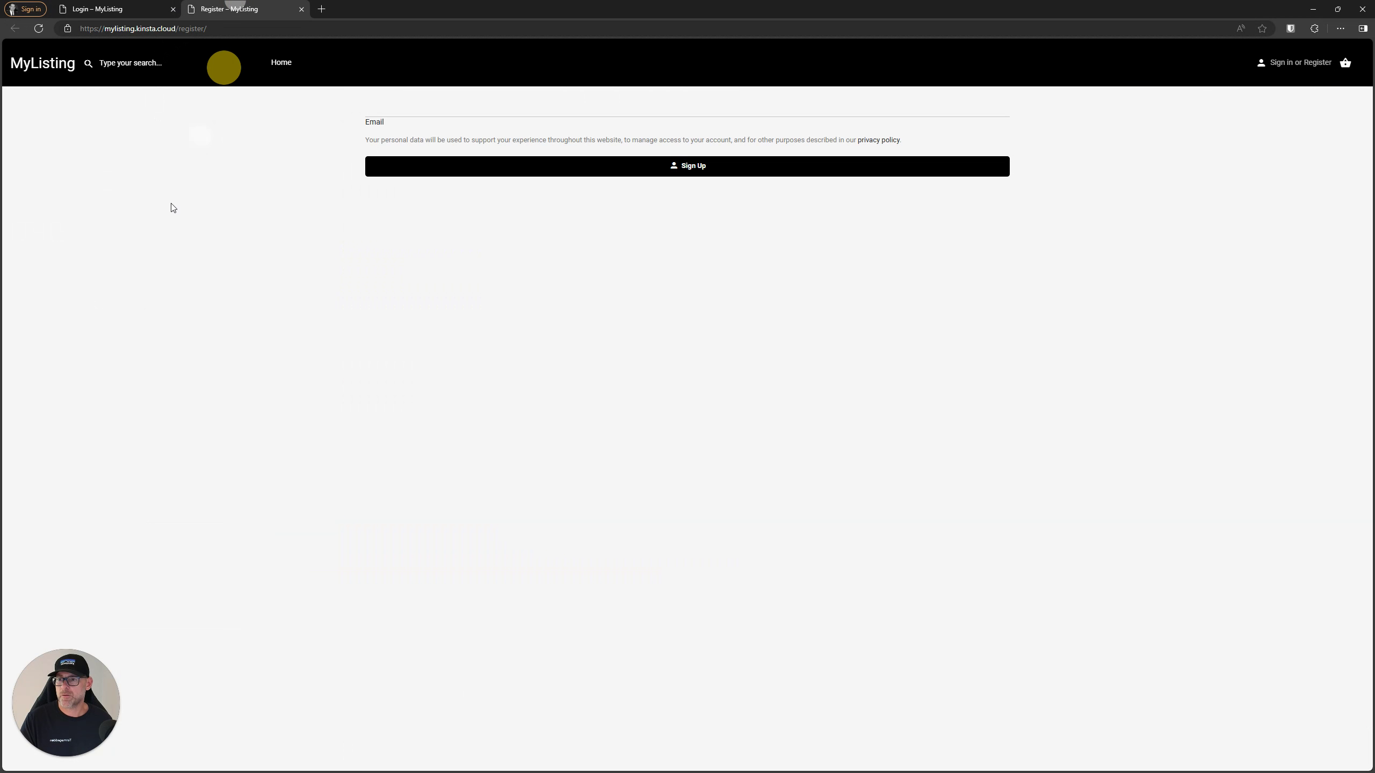
# - Reload the Register page in the logged-out browser to check the heading alignment, and return to the Login page there
pyautogui.click(39, 28)
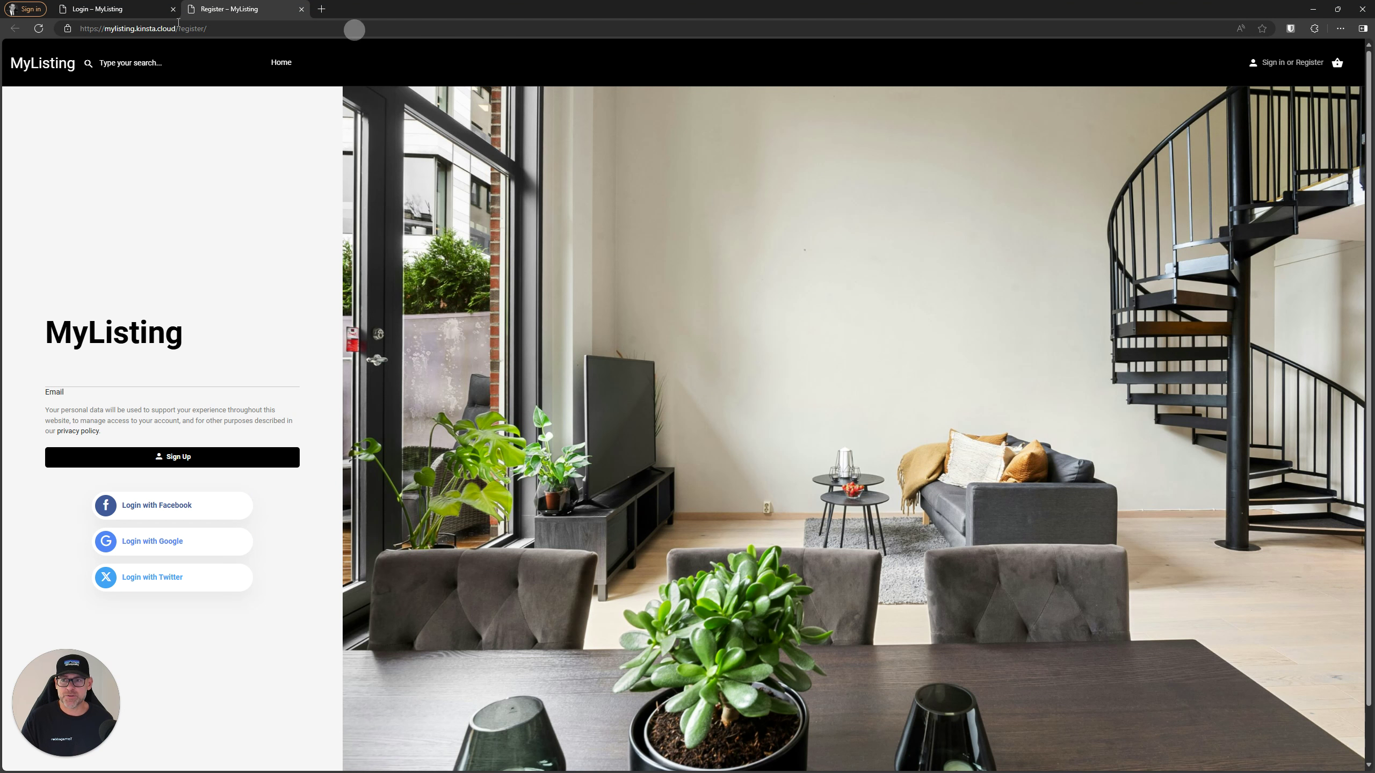
pyautogui.click(97, 9)
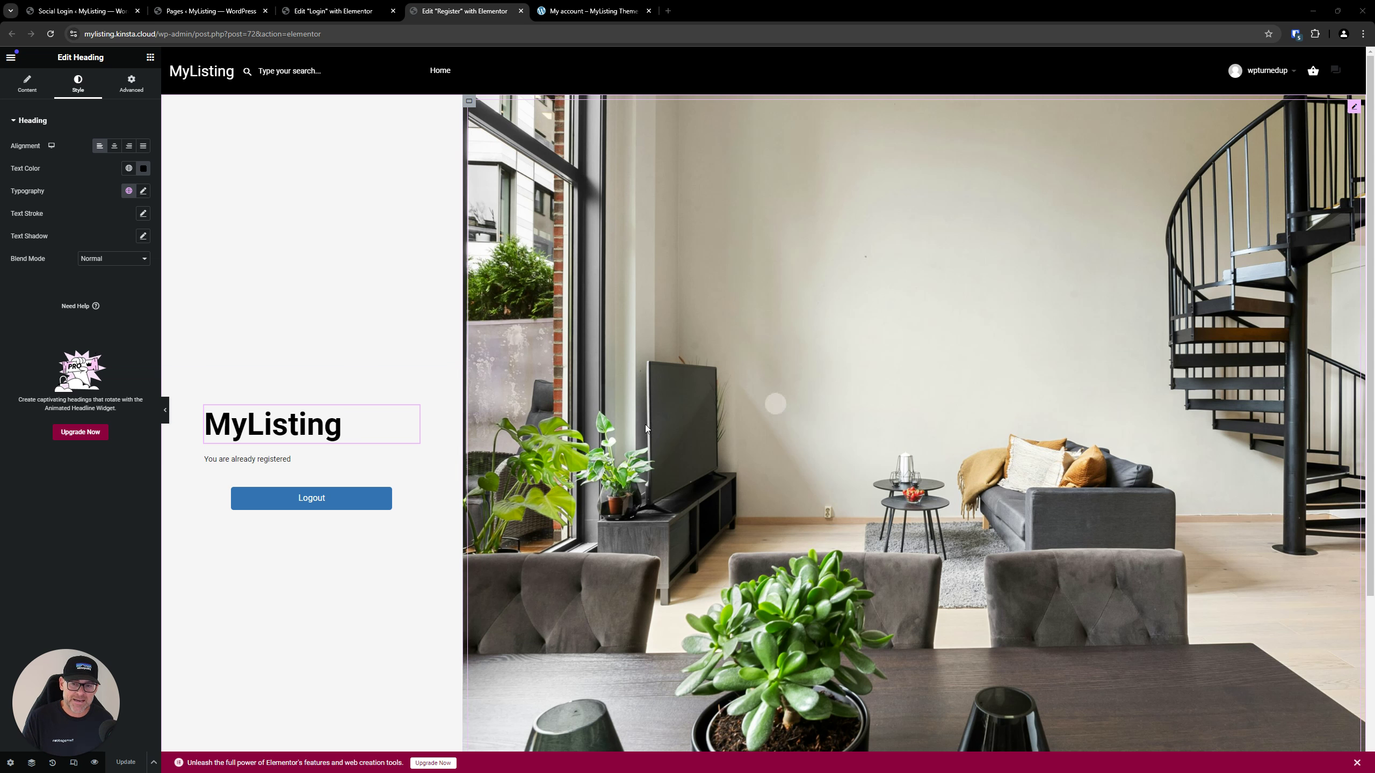
# - In the Register page's Elementor editor, add an Image widget directly above the MyListing heading
pyautogui.click(150, 57)
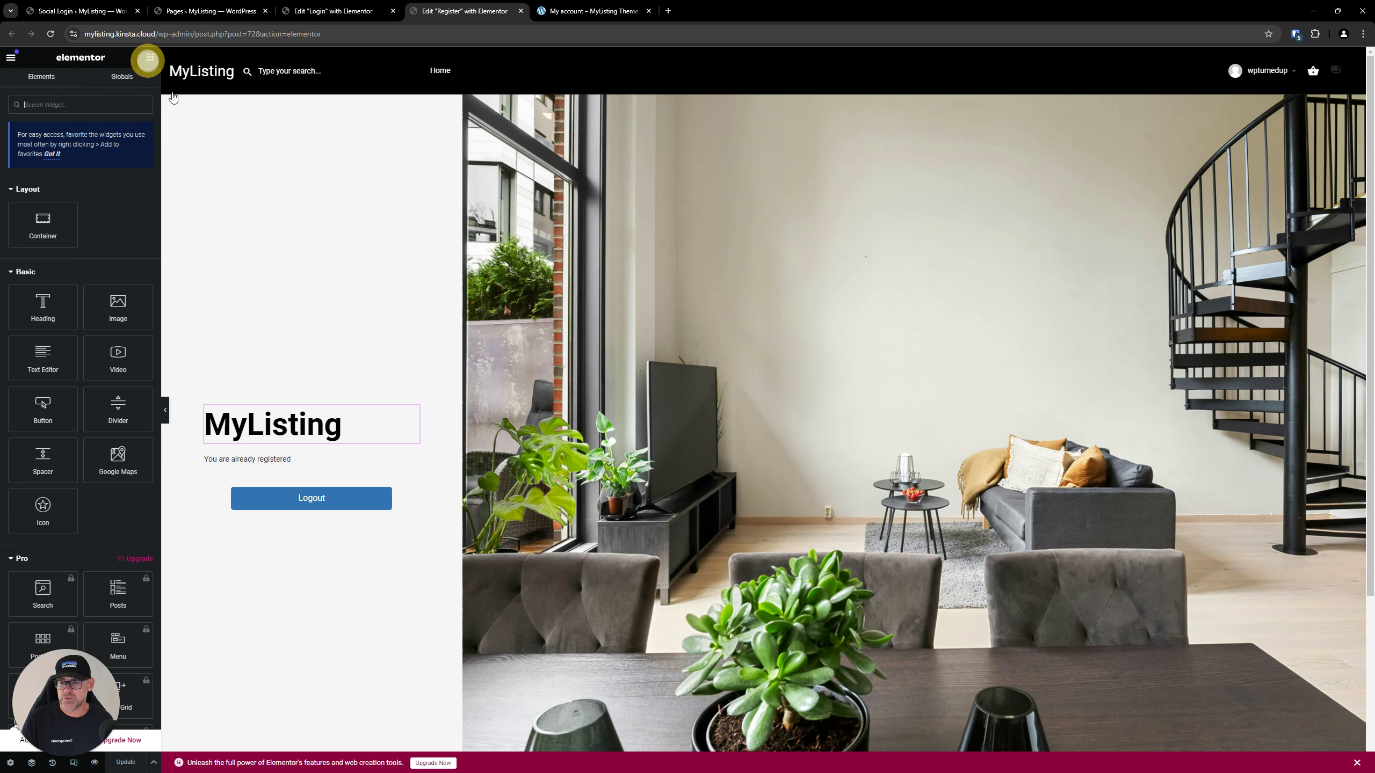
pyautogui.moveTo(119, 306); pyautogui.dragTo(266, 413)
pyautogui.moveTo(121, 306); pyautogui.dragTo(241, 407)
# - Set the new Image widget to the pale placeholder image from the Media Library and update the Register page
pyautogui.click(80, 181)
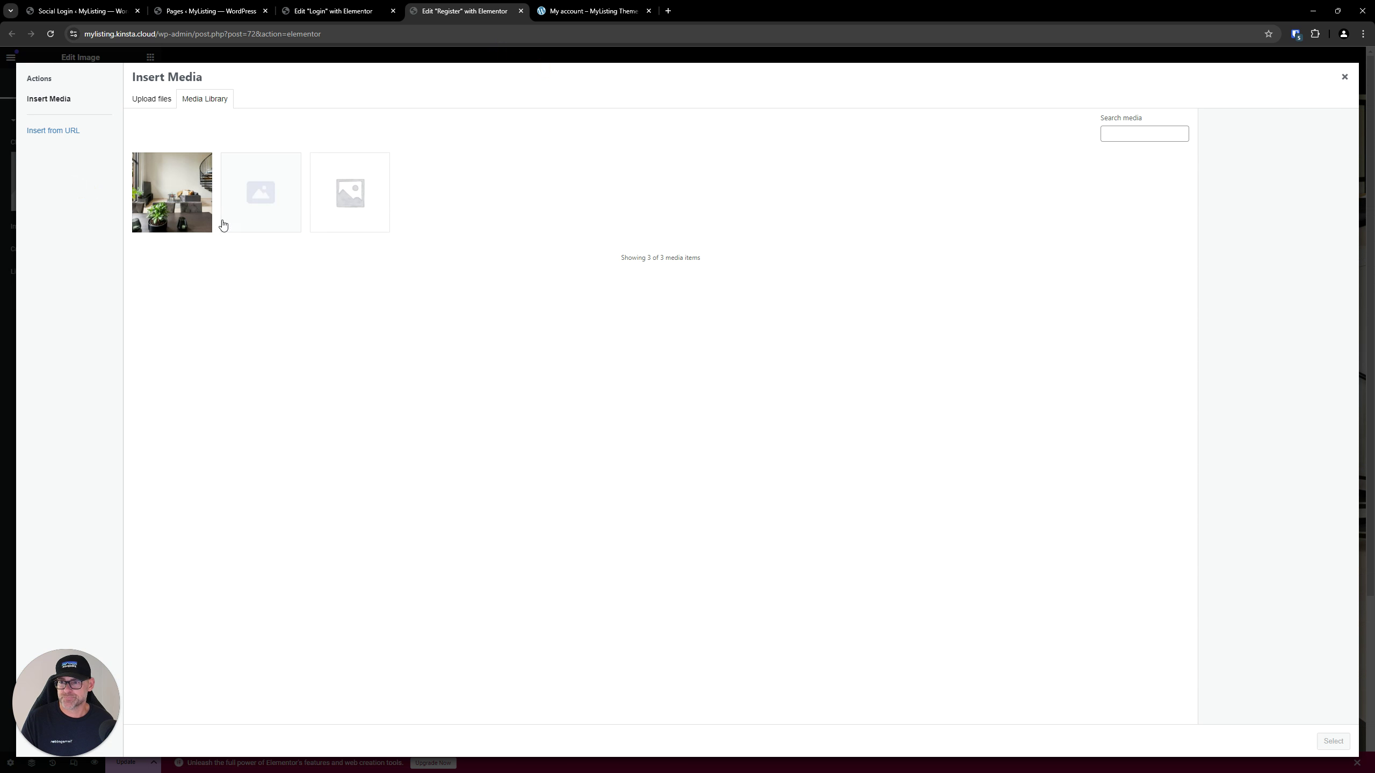
pyautogui.click(208, 211)
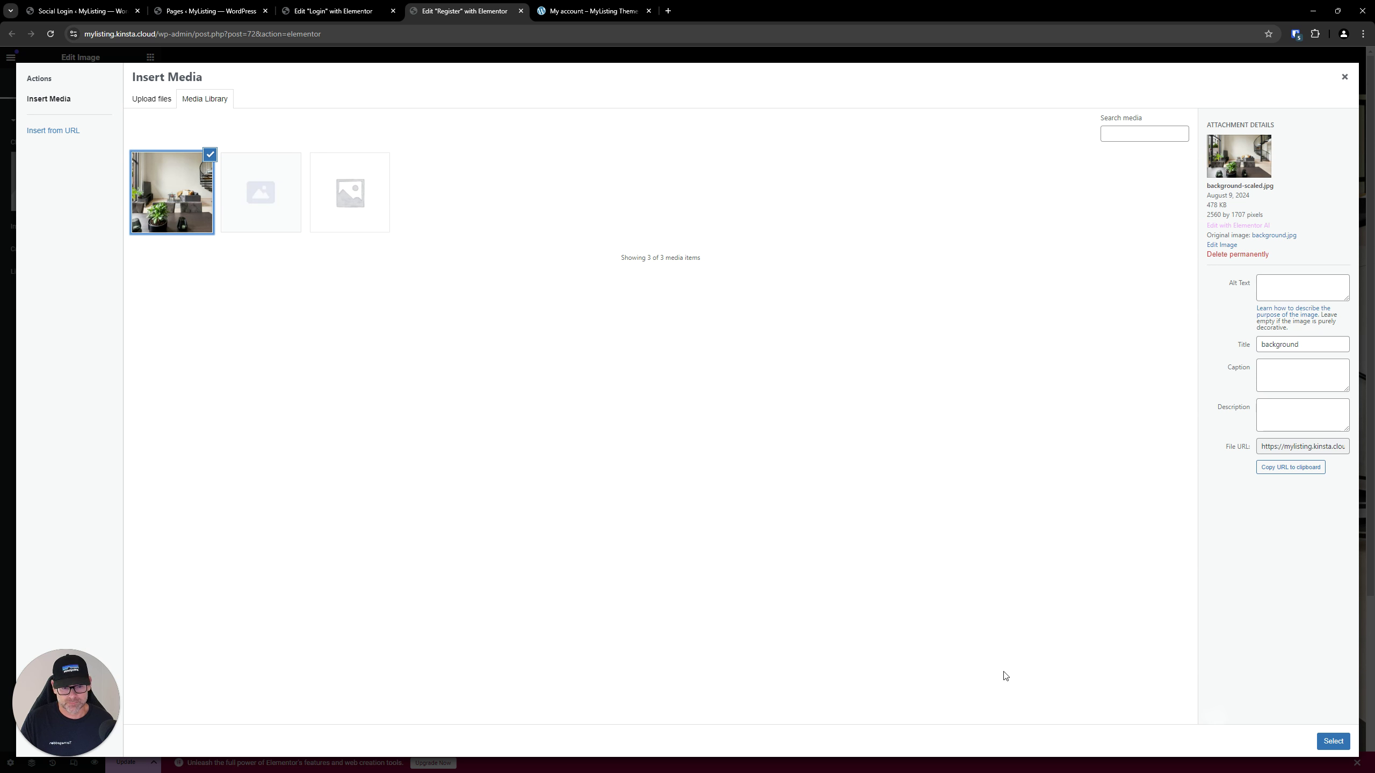
pyautogui.click(272, 215)
pyautogui.click(1331, 741)
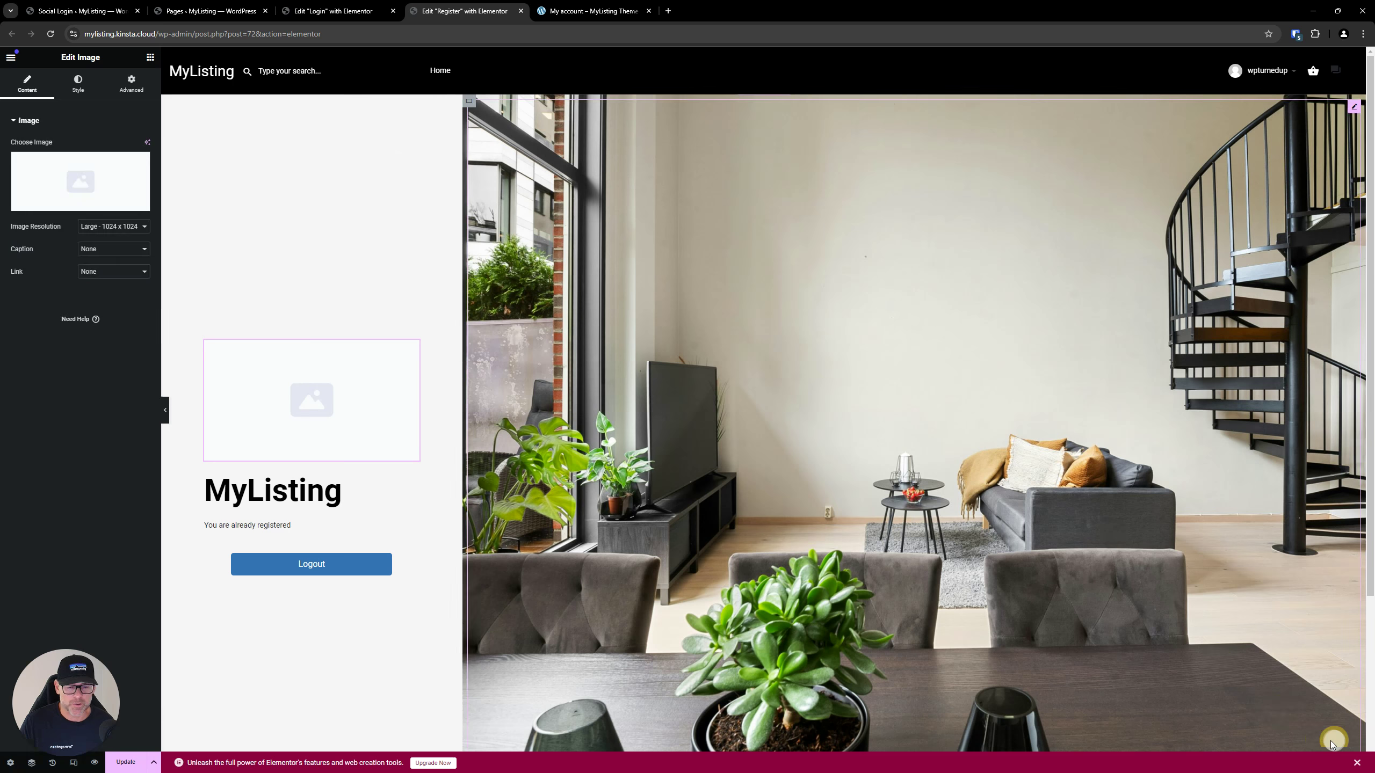
pyautogui.click(129, 762)
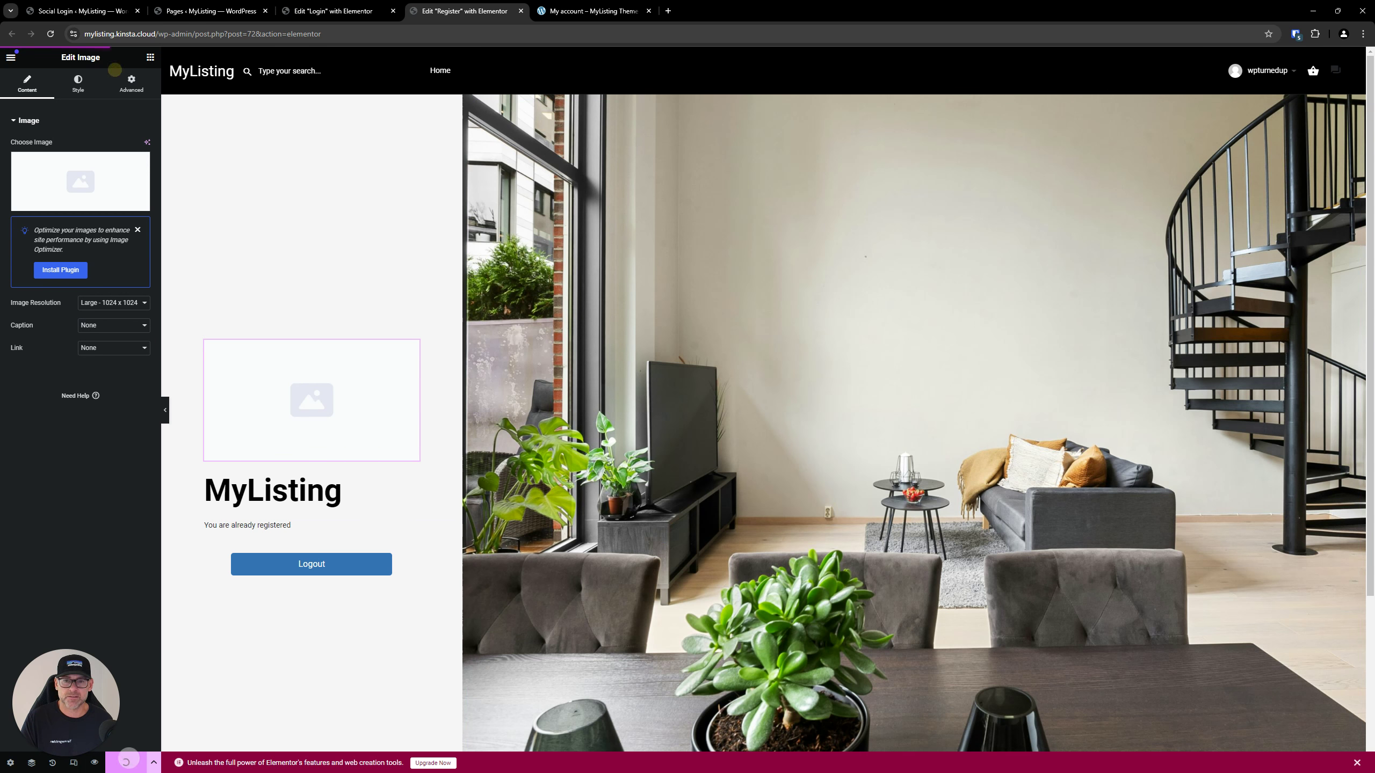
# - Reload the Login and Register pages in the logged-out browser to check the added image, closing any enlarged image preview
pyautogui.hotkey('alt', 'Tab')
pyautogui.click(837, 254)
pyautogui.doubleClick(836, 254)
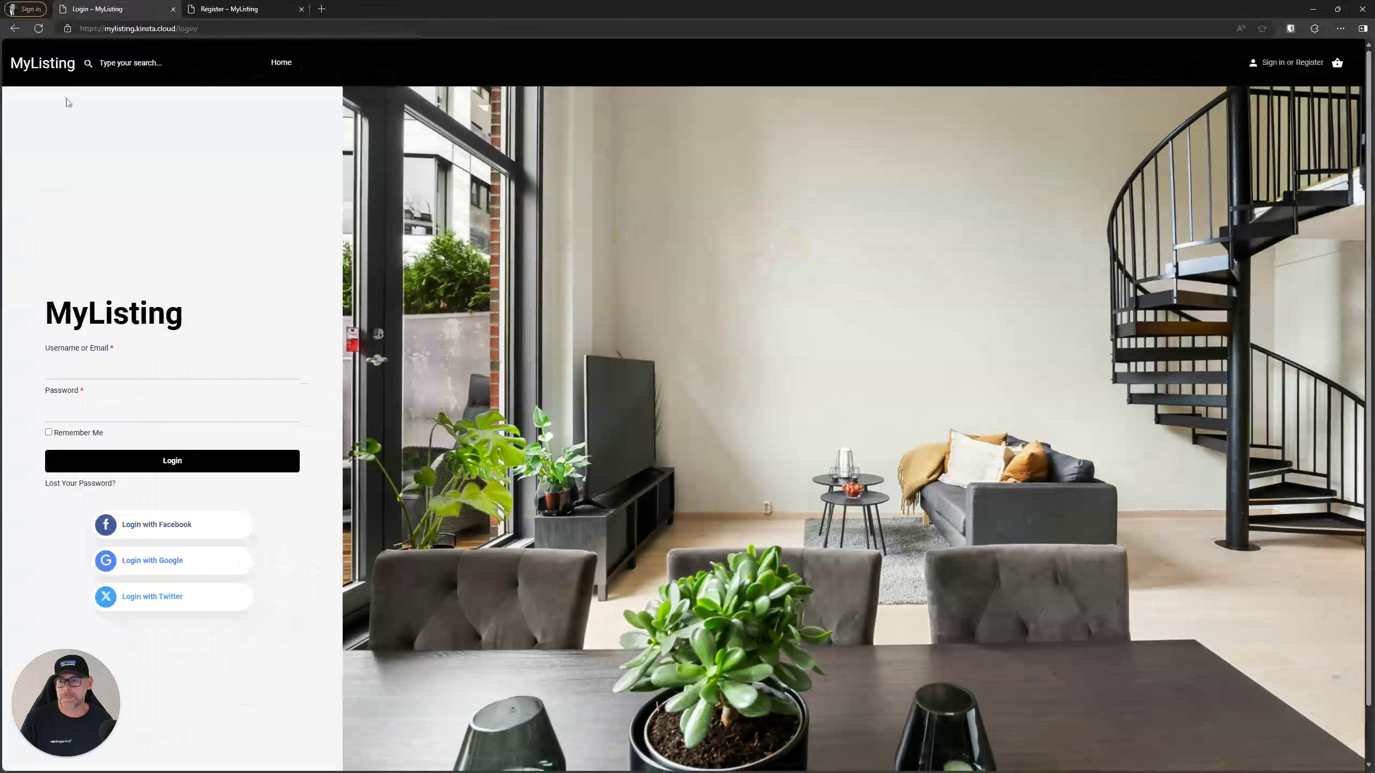
pyautogui.click(213, 477)
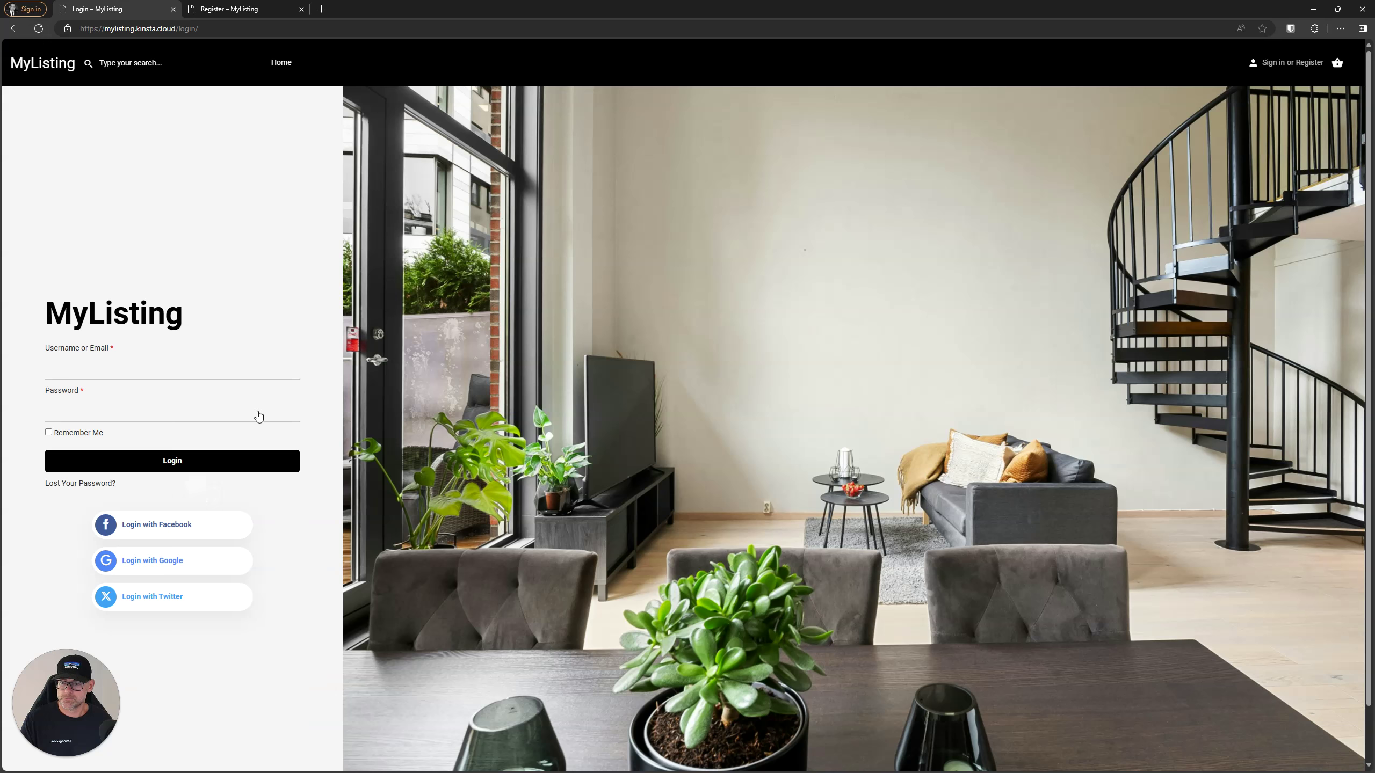
pyautogui.click(38, 28)
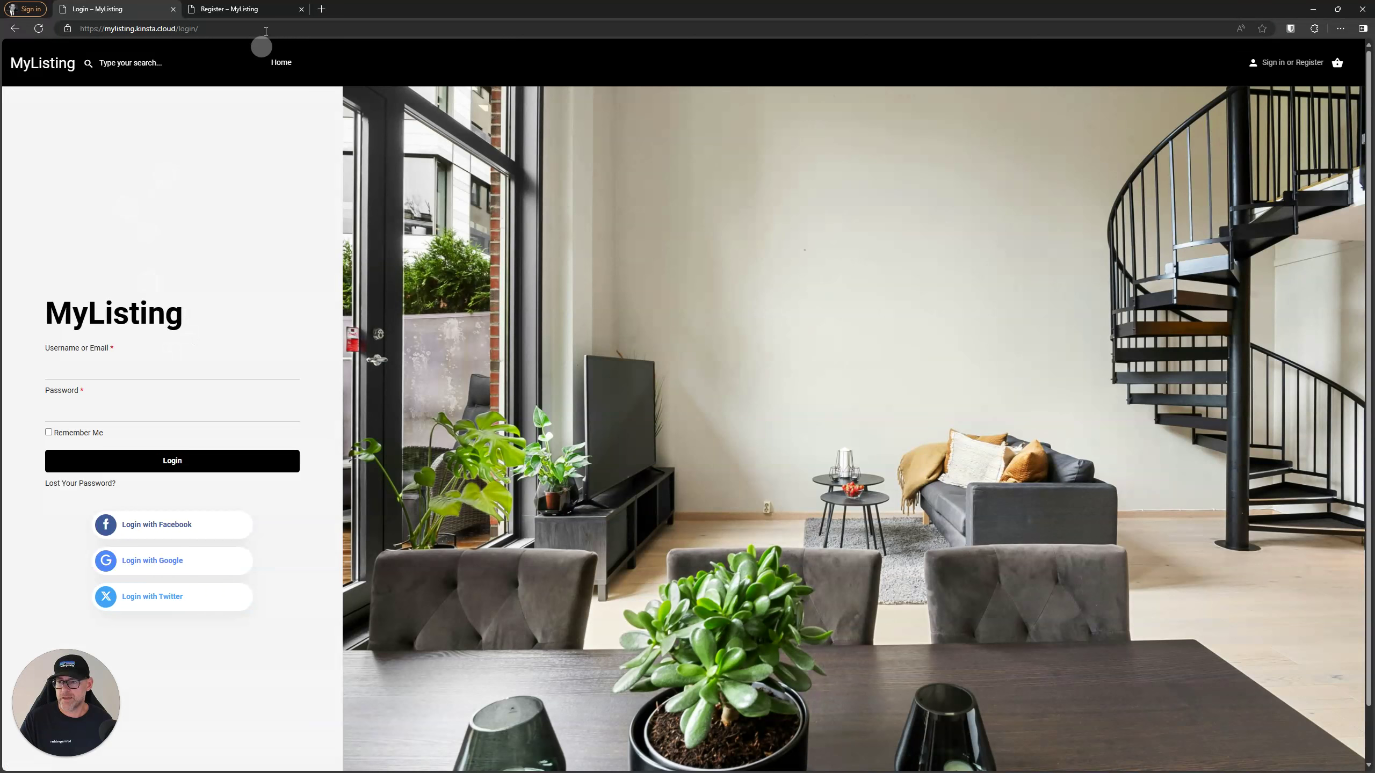
pyautogui.click(241, 9)
pyautogui.click(38, 30)
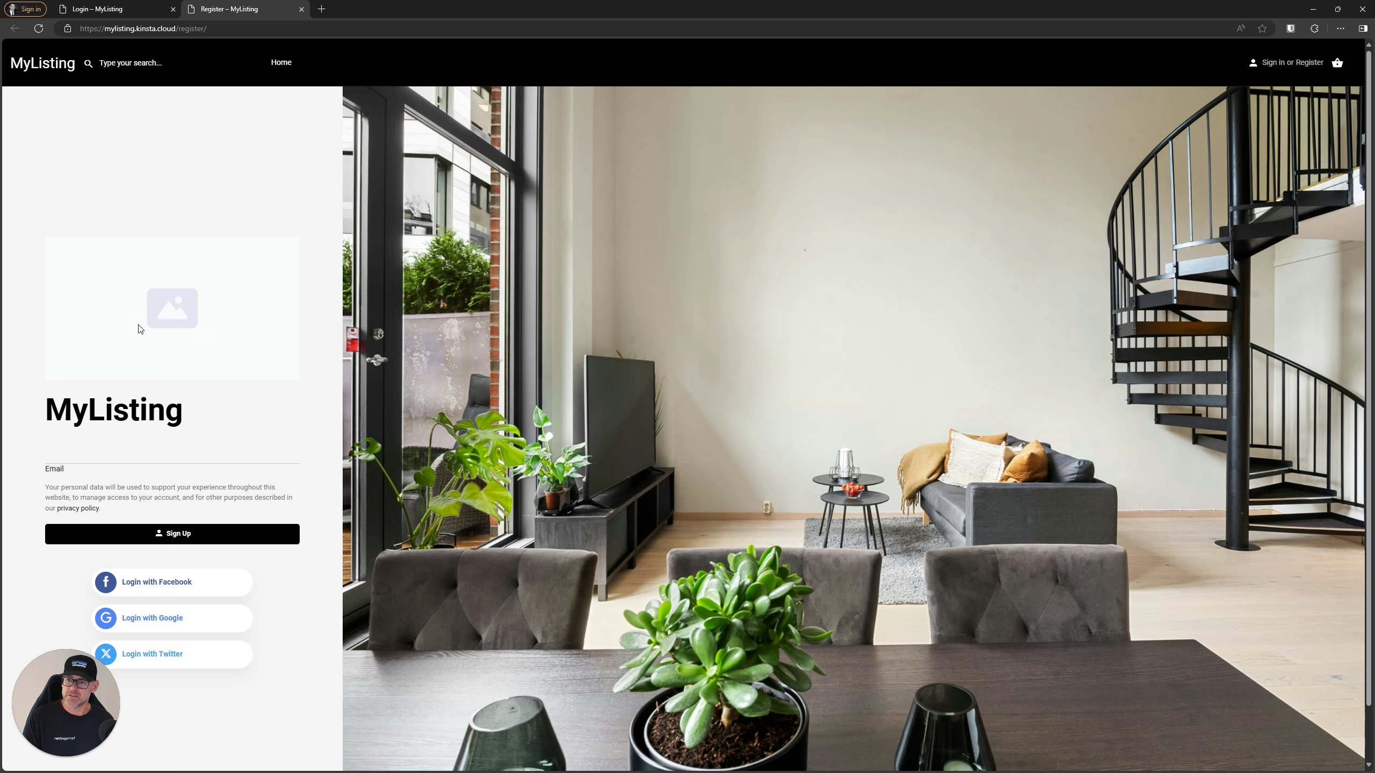
pyautogui.moveTo(227, 326)
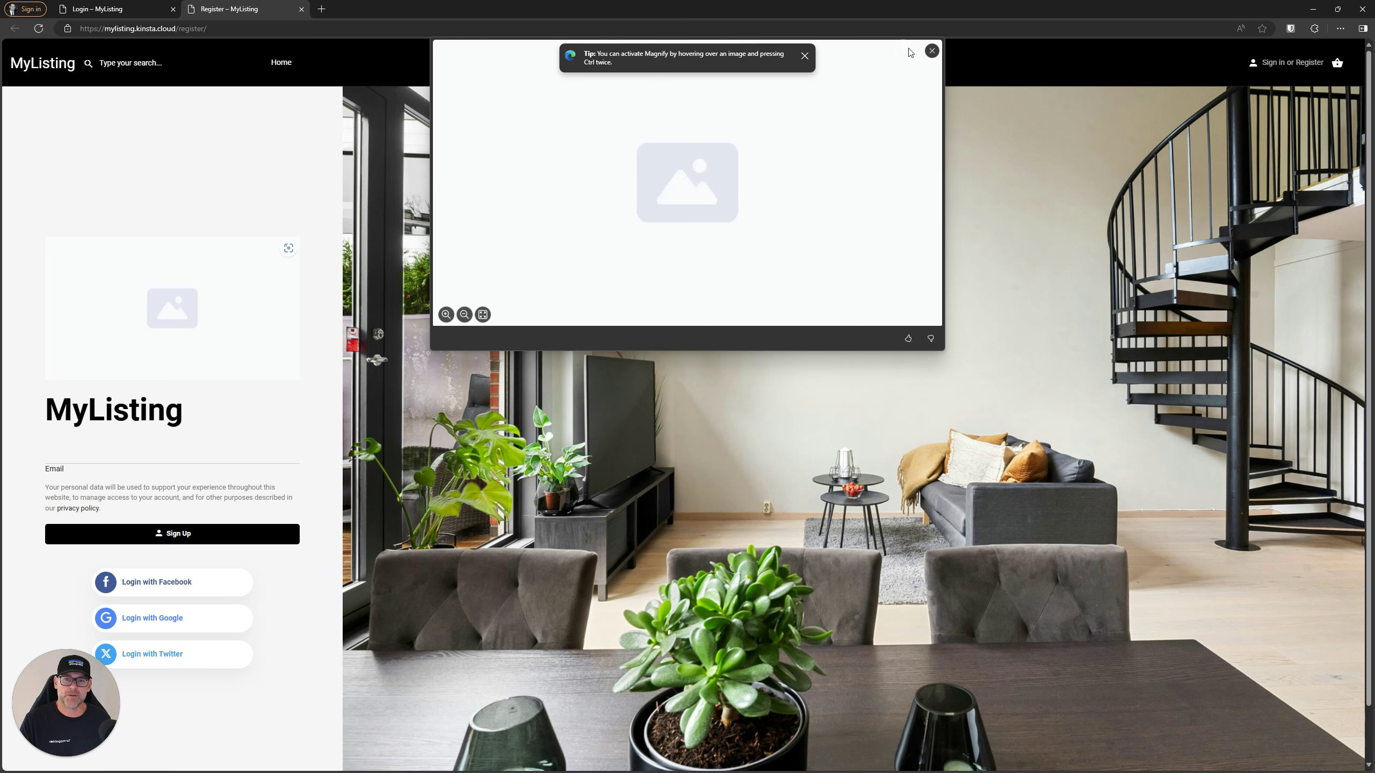
pyautogui.click(931, 51)
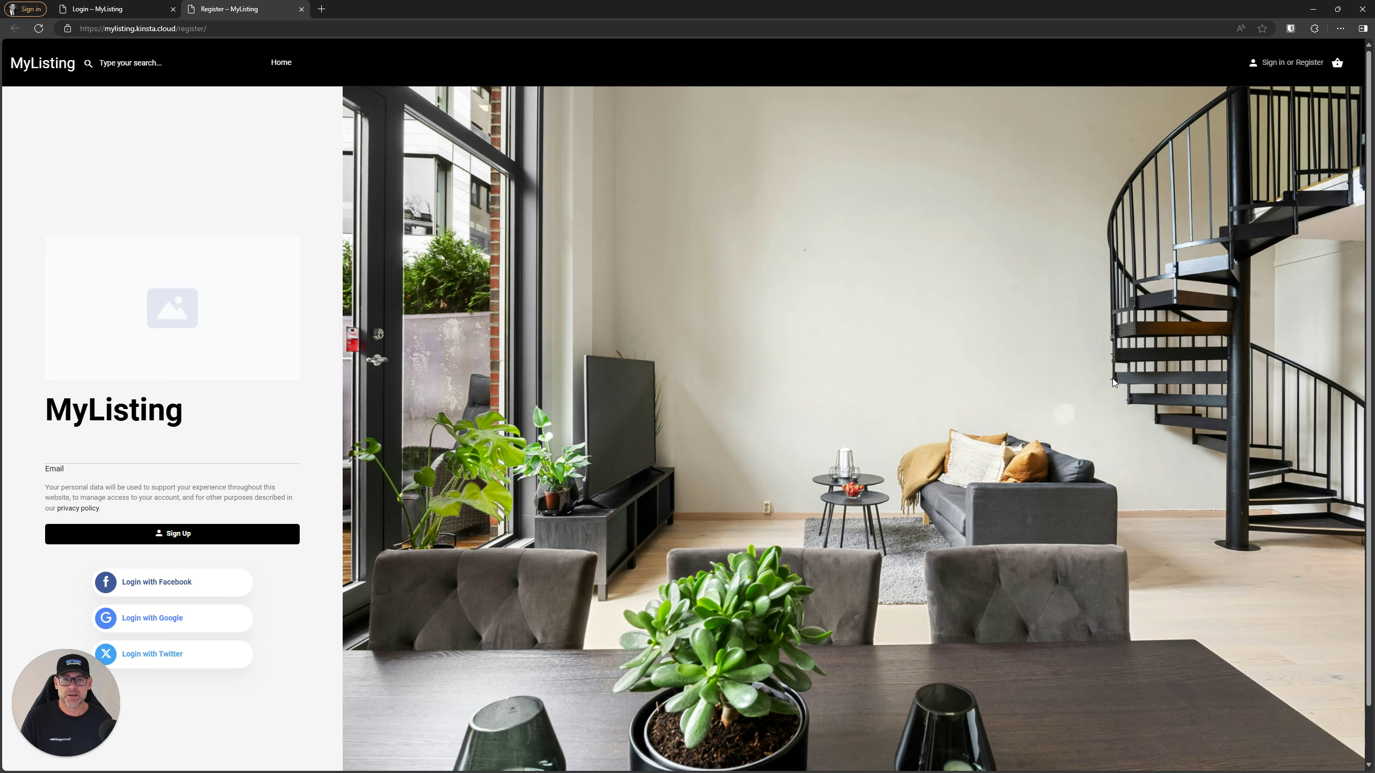
# - Minimize the logged-out browser, go to the theme demo's My account page and show its Sign in form for comparison
pyautogui.press('super+Down')
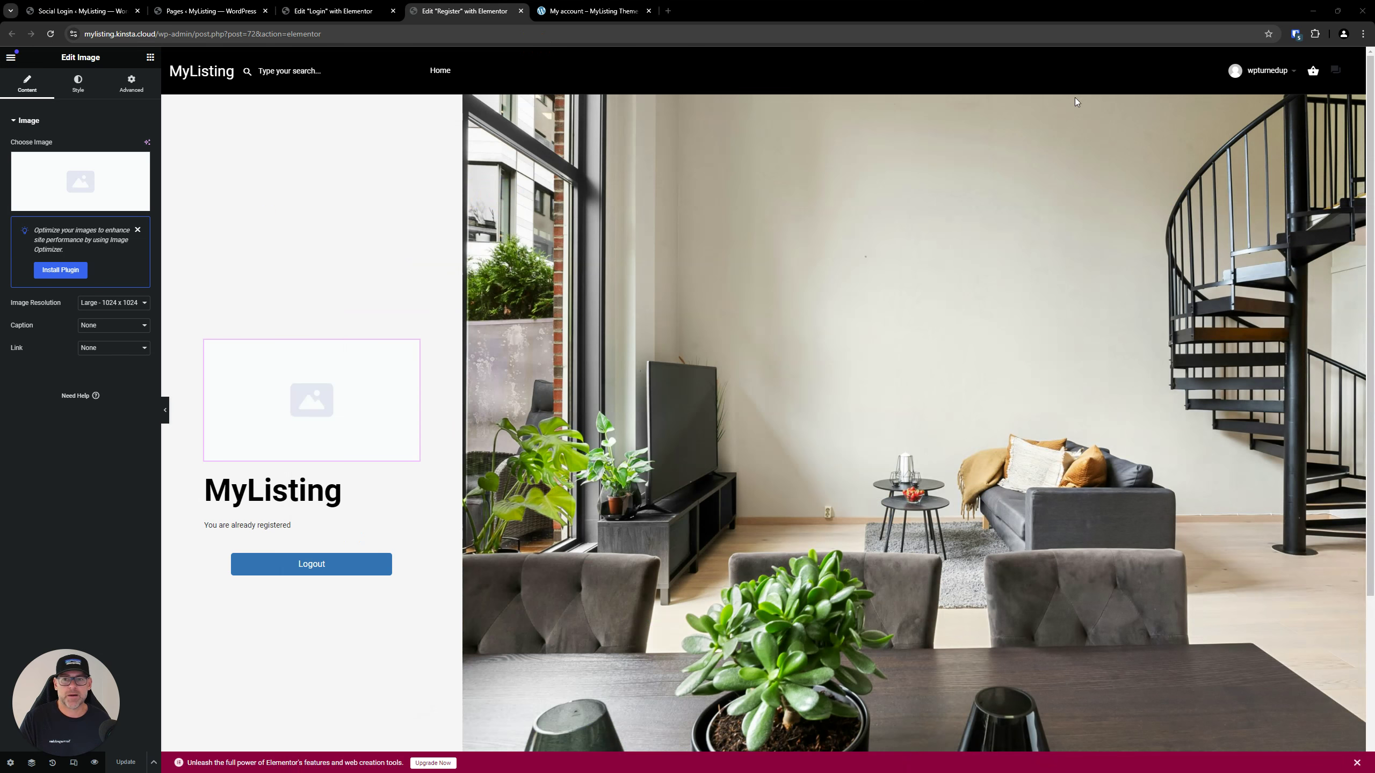
pyautogui.click(605, 6)
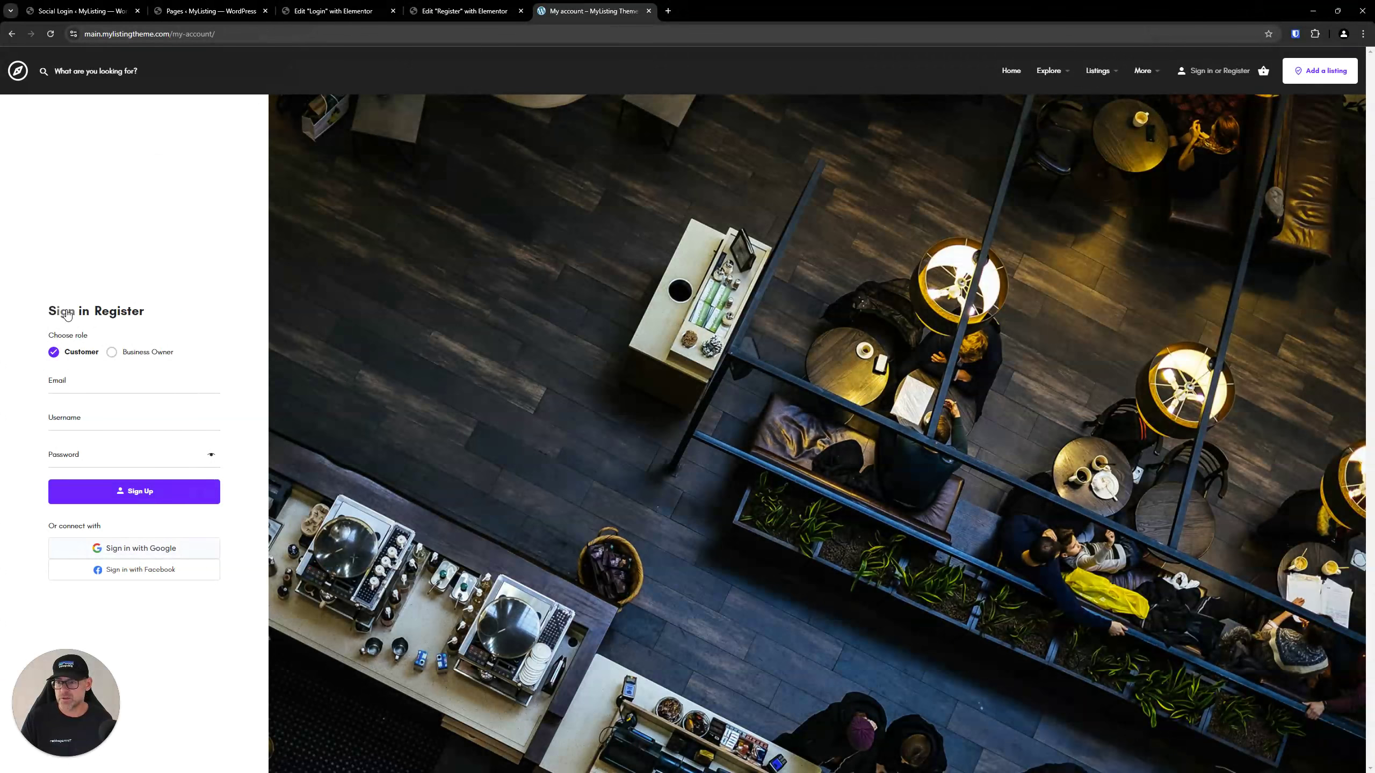
pyautogui.click(68, 313)
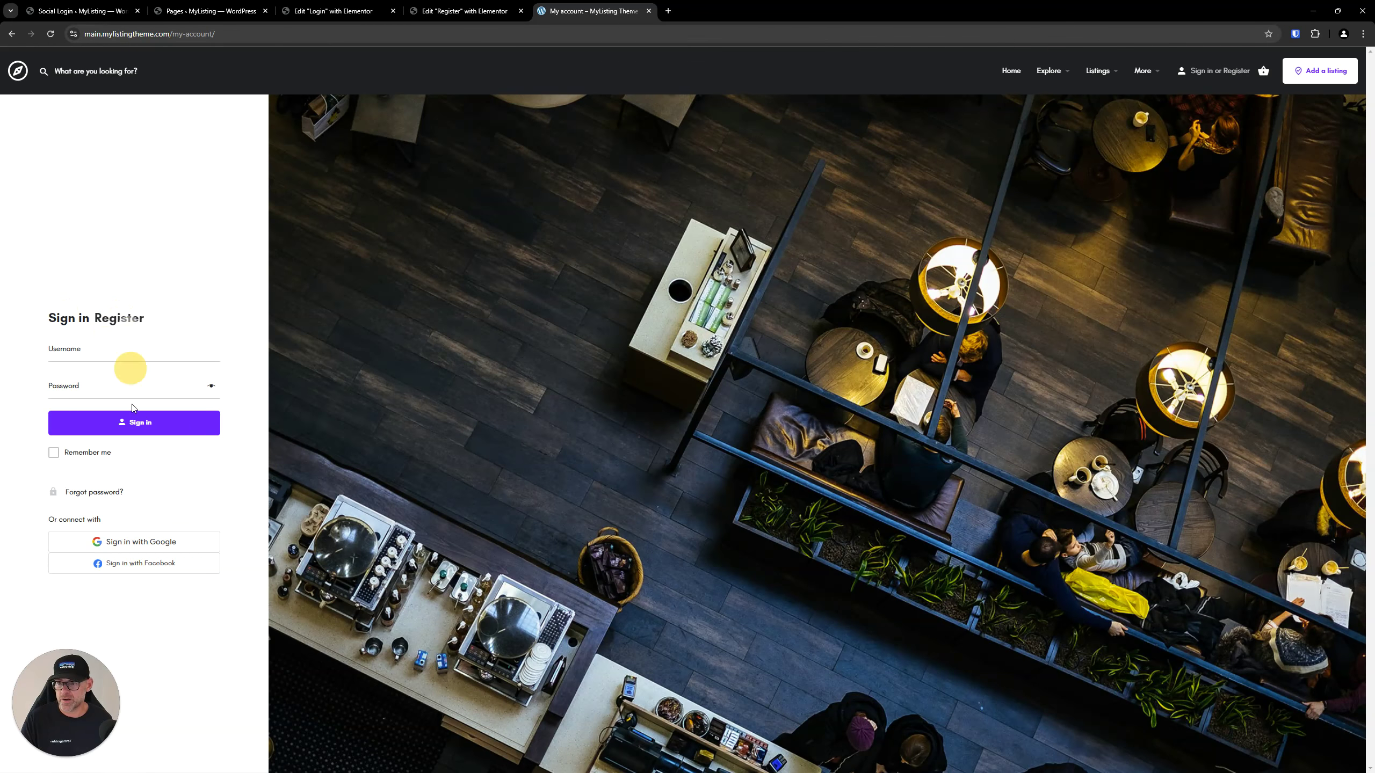